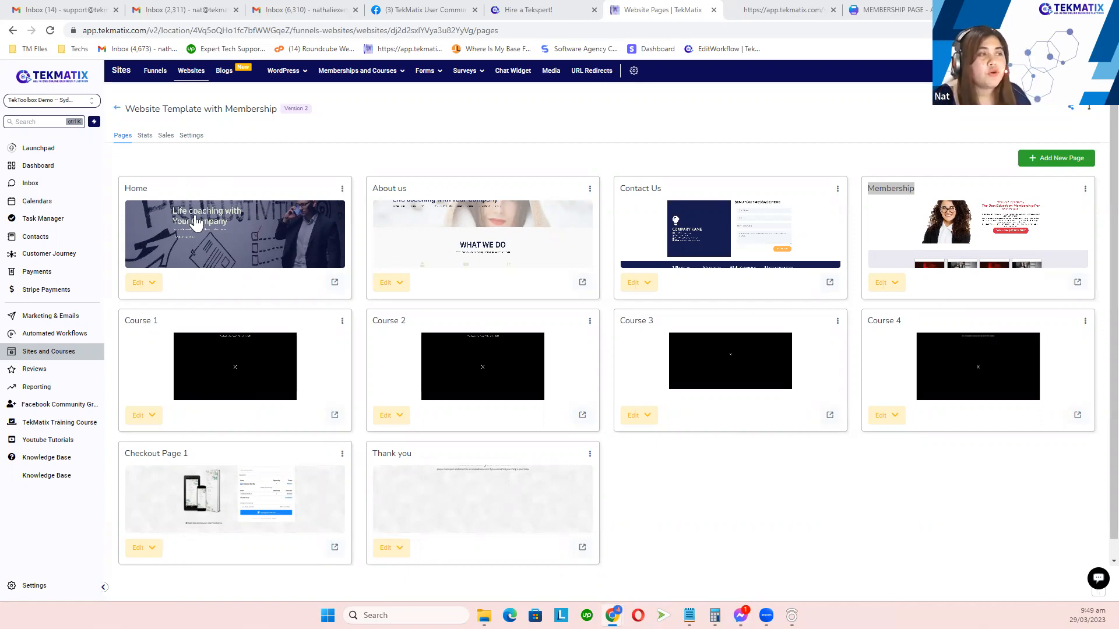
Step: From the Home card's Edit dropdown, open the Home page in the page builder
{"action": "scroll", "coordinate": [233, 221], "scroll_direction": "down", "scroll_amount": 1}
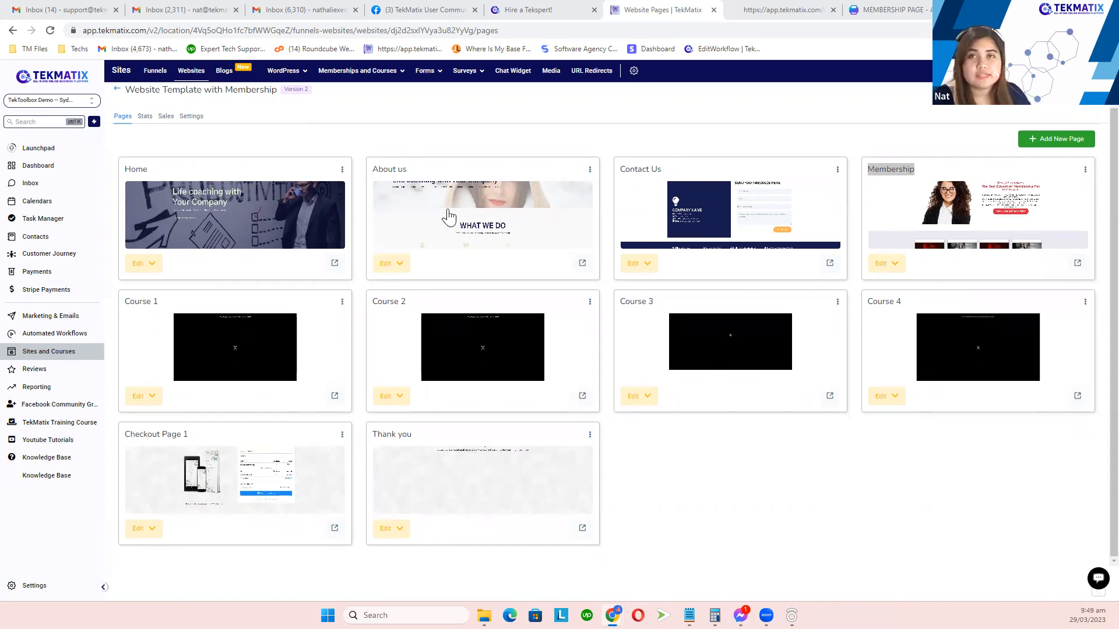
{"action": "scroll", "coordinate": [294, 207], "scroll_direction": "up", "scroll_amount": 1}
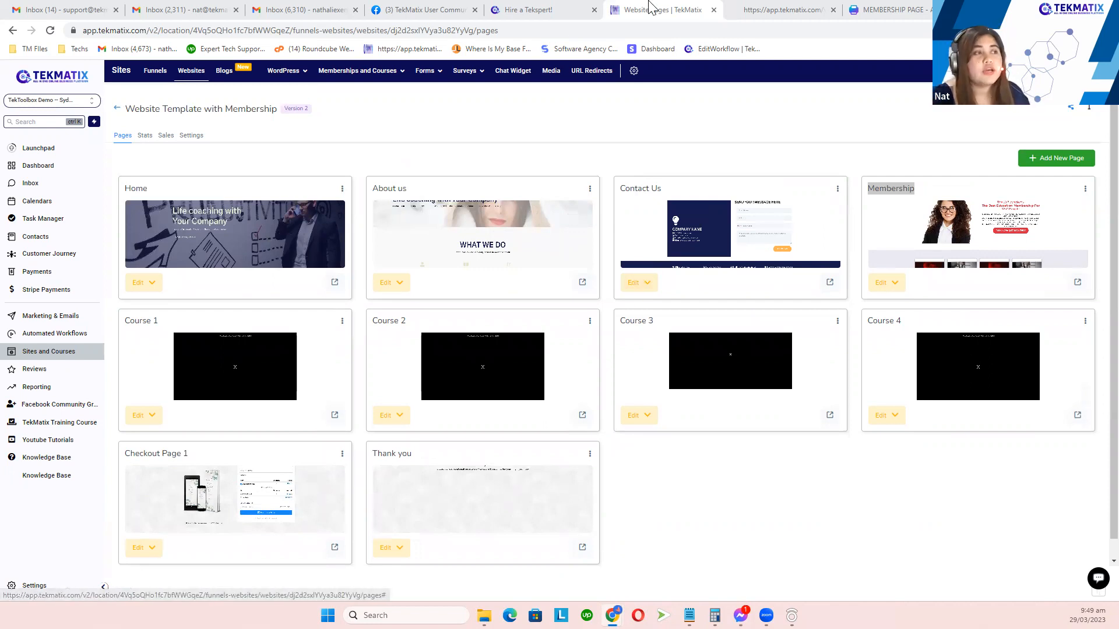
{"action": "left_click", "coordinate": [146, 284]}
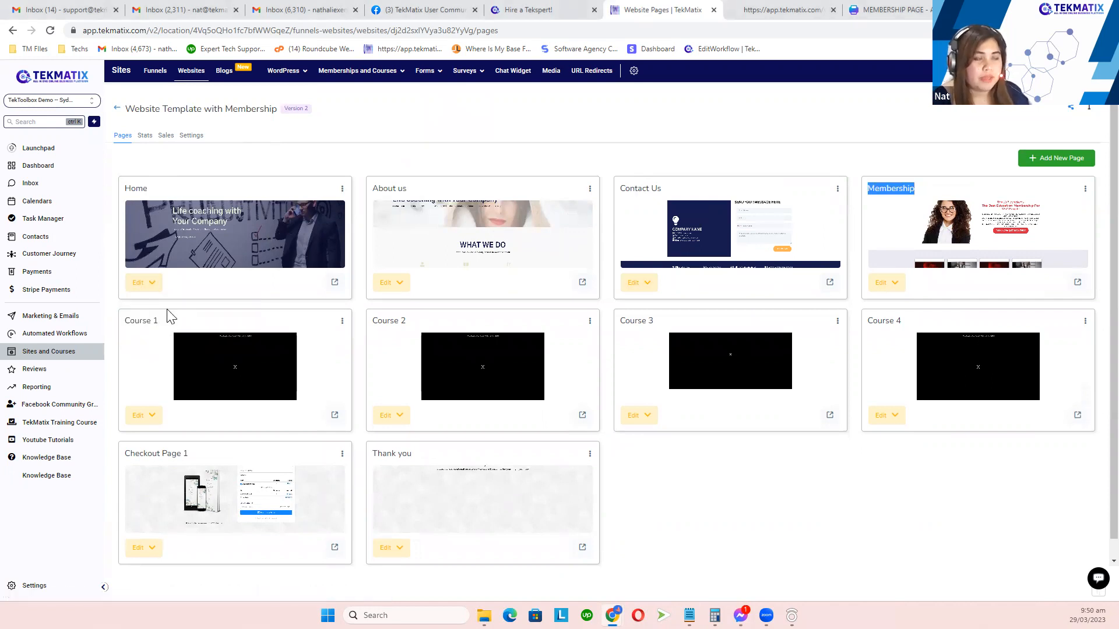
{"action": "left_click", "coordinate": [169, 315]}
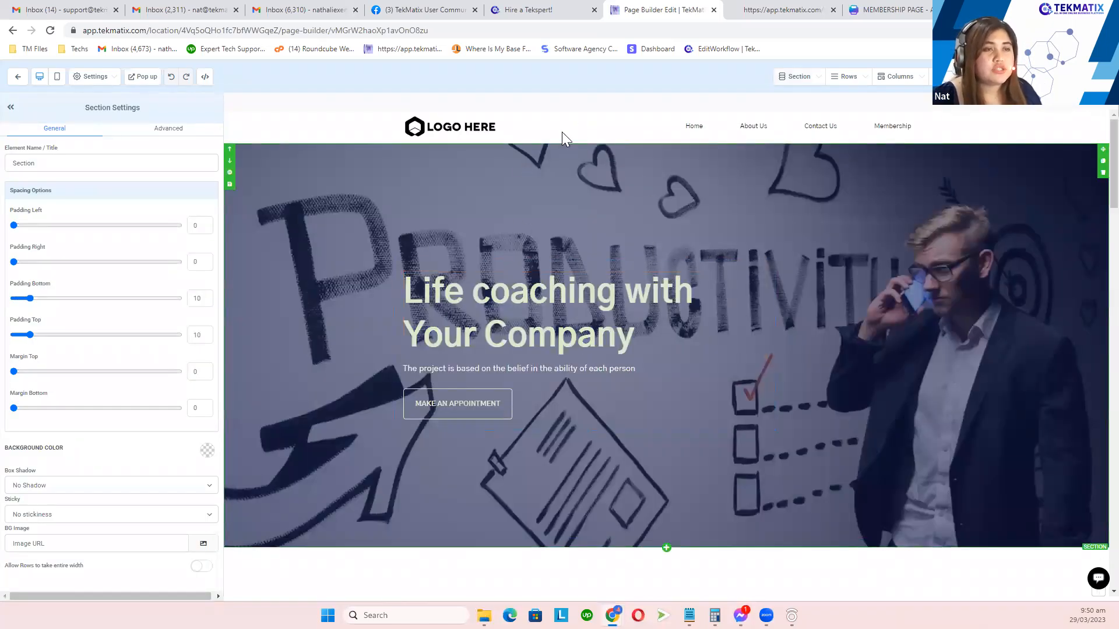
Step: In the navigation menu settings, open the Home menu item's link configuration
{"action": "left_click", "coordinate": [723, 132]}
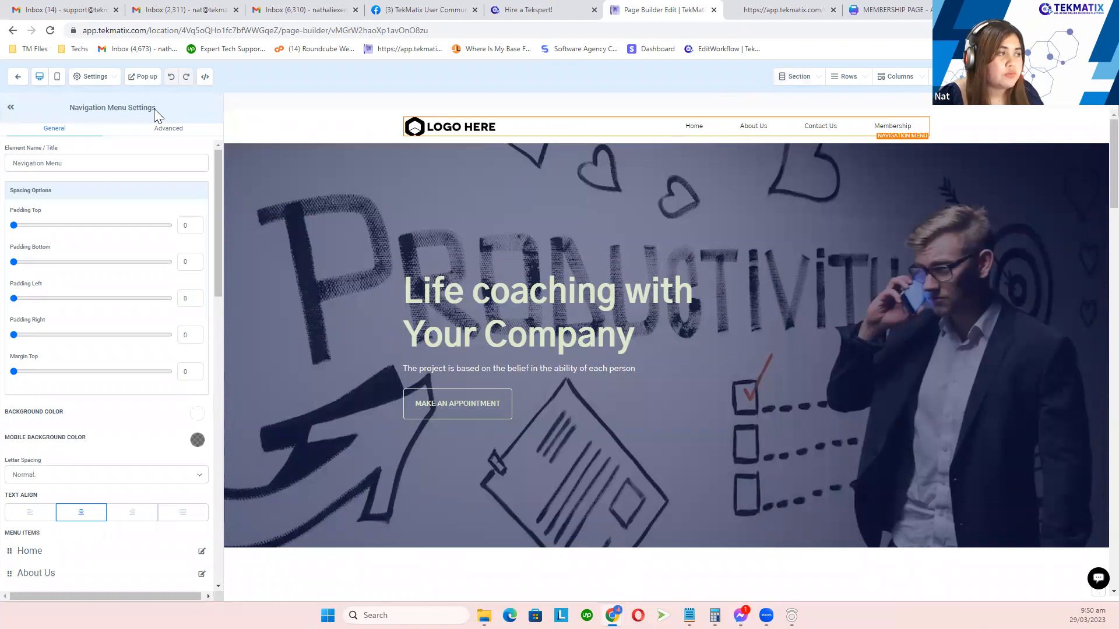
{"action": "left_click", "coordinate": [68, 108]}
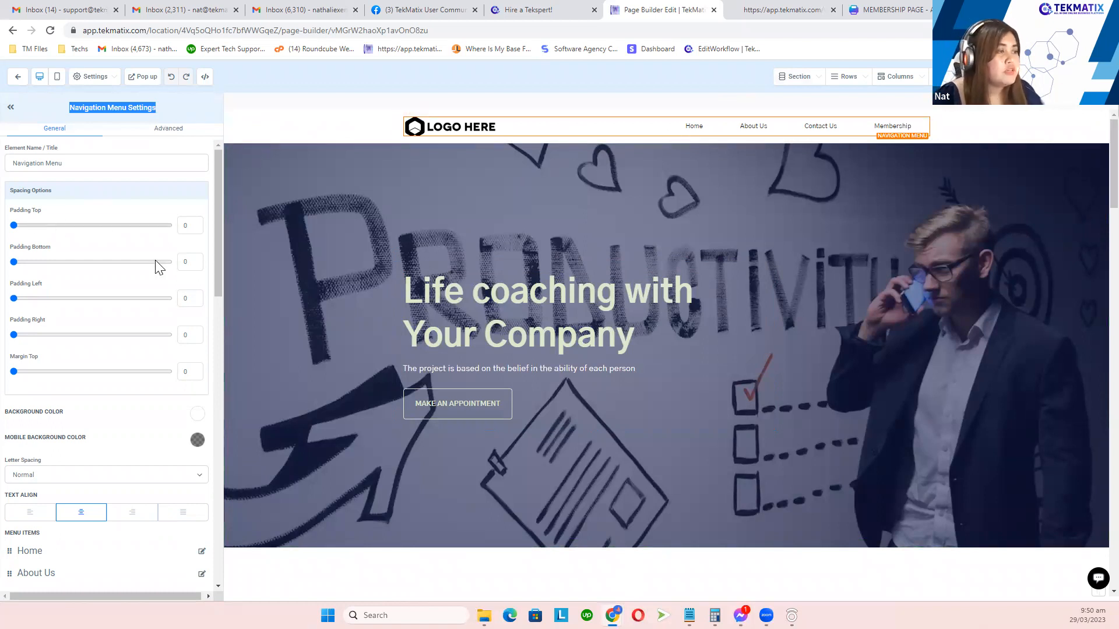
{"action": "scroll", "coordinate": [150, 265], "scroll_direction": "down", "scroll_amount": 4}
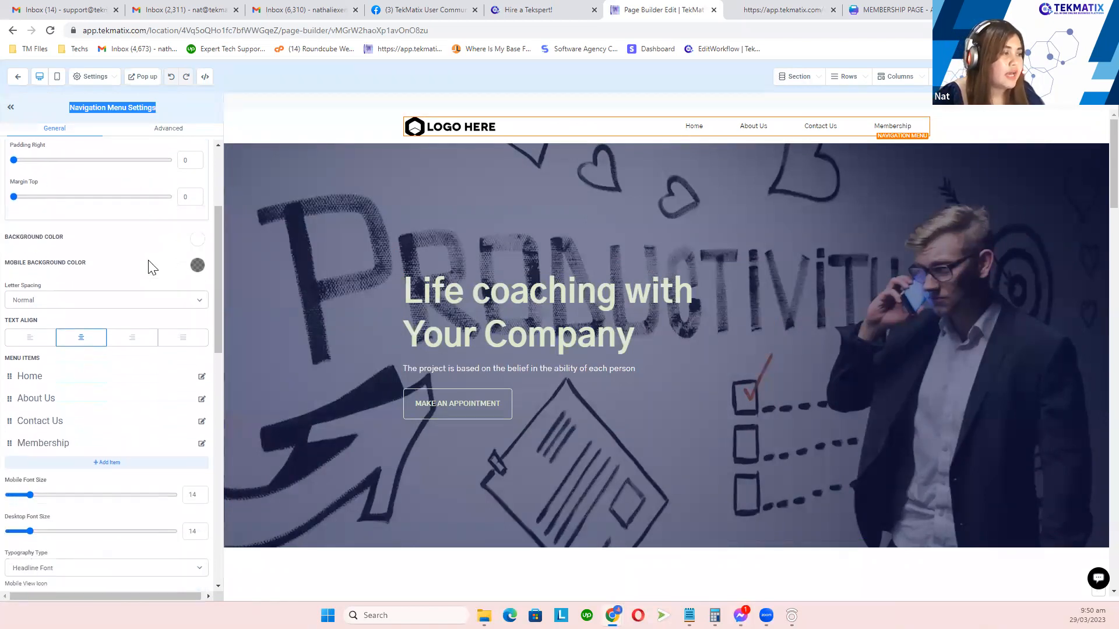
{"action": "left_click_drag", "start_coordinate": [42, 299], "coordinate": [4, 300]}
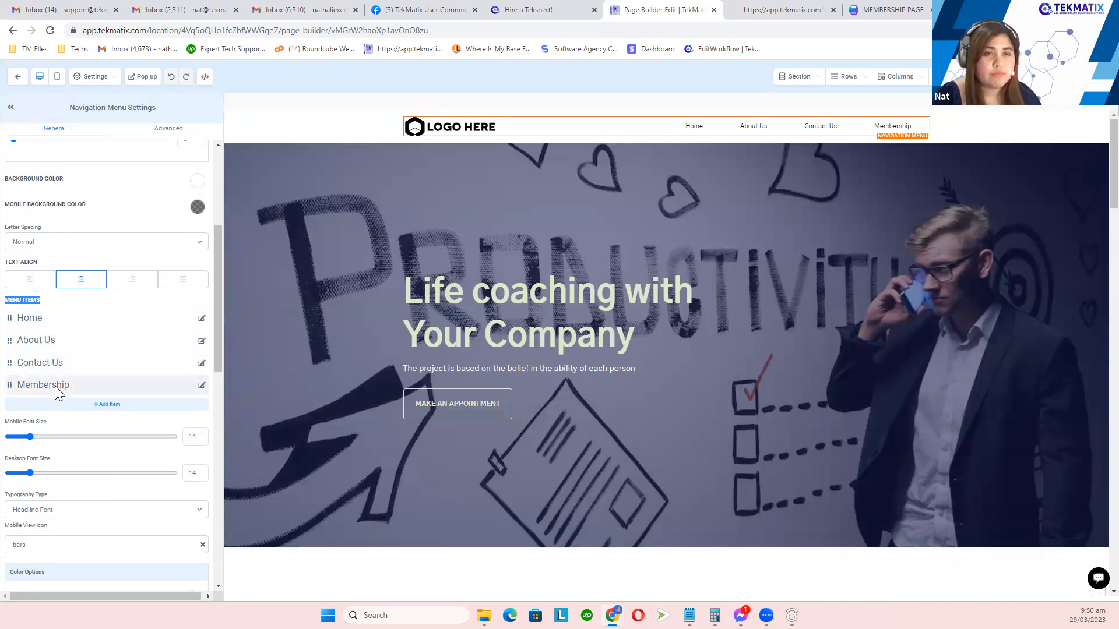
{"action": "left_click", "coordinate": [202, 320]}
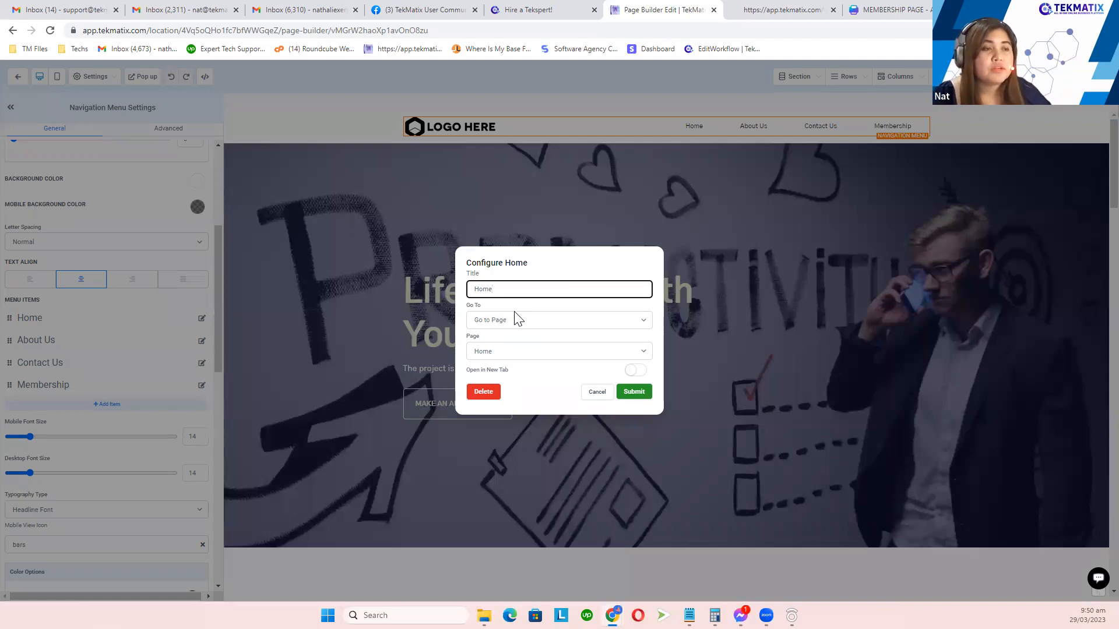
Step: Set the Home menu item to Go To Page, linking to the Home page
{"action": "double_click", "coordinate": [491, 289]}
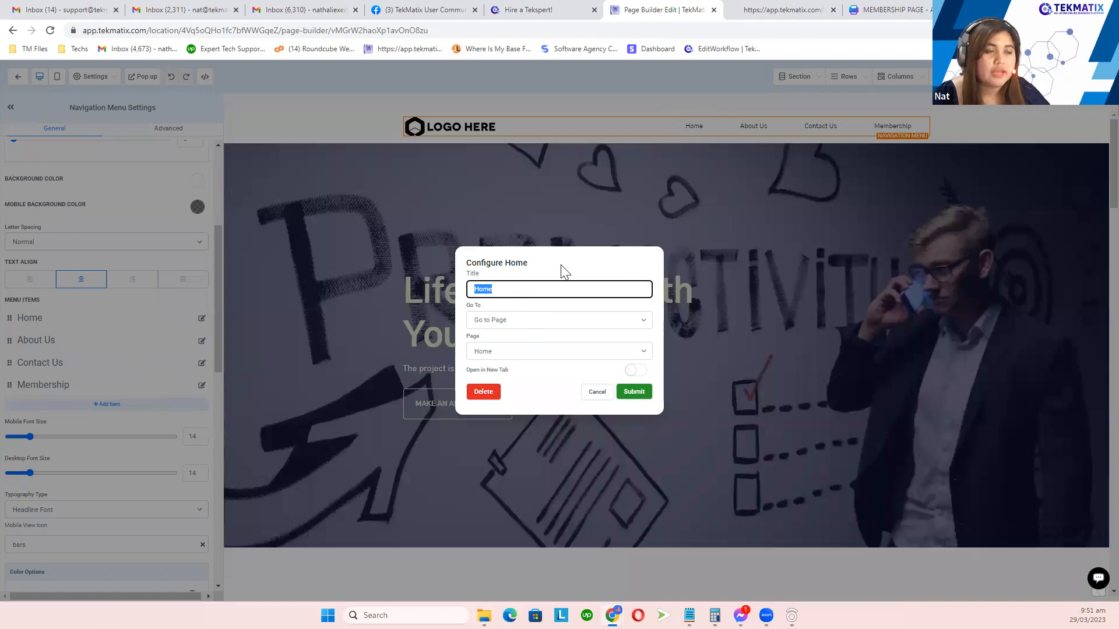
{"action": "left_click", "coordinate": [494, 321]}
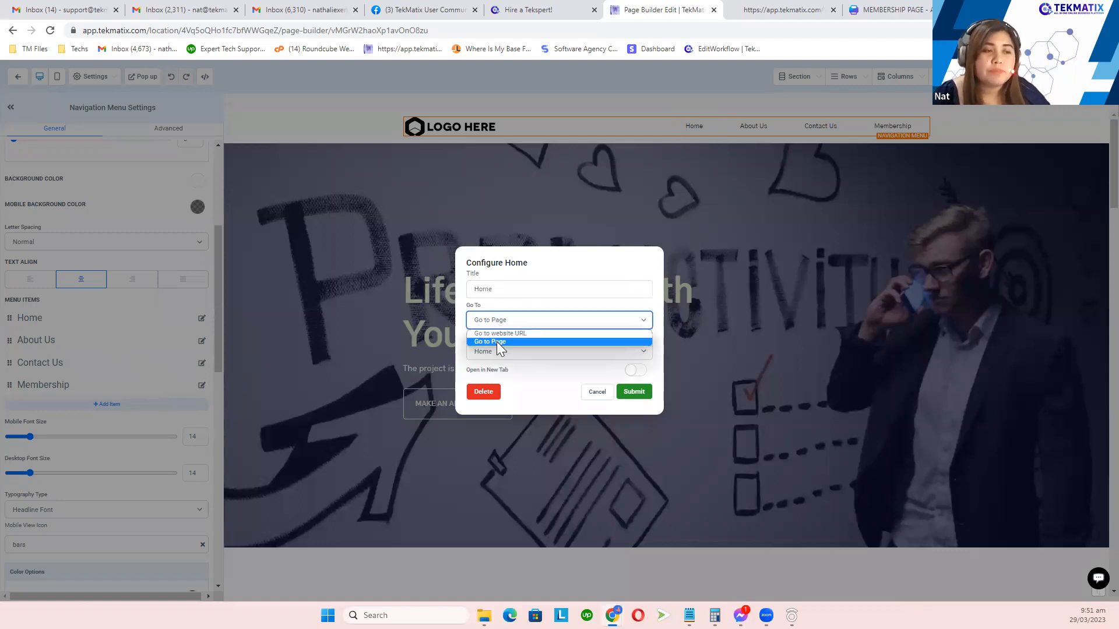
{"action": "left_click", "coordinate": [496, 342]}
{"action": "left_click", "coordinate": [497, 353]}
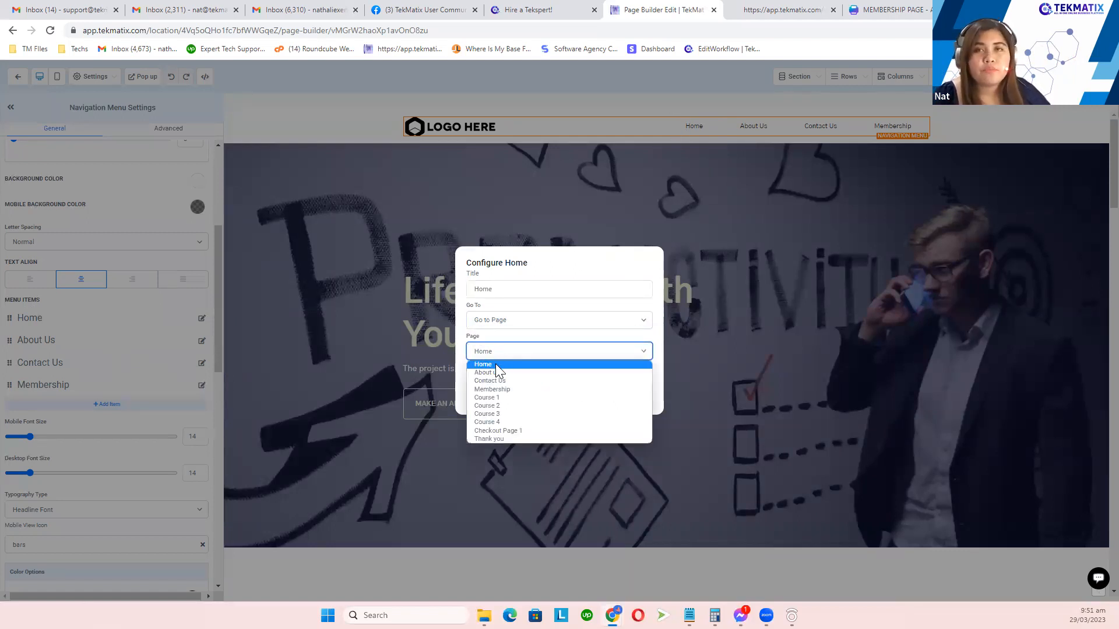
{"action": "left_click", "coordinate": [495, 364]}
{"action": "left_click", "coordinate": [637, 395]}
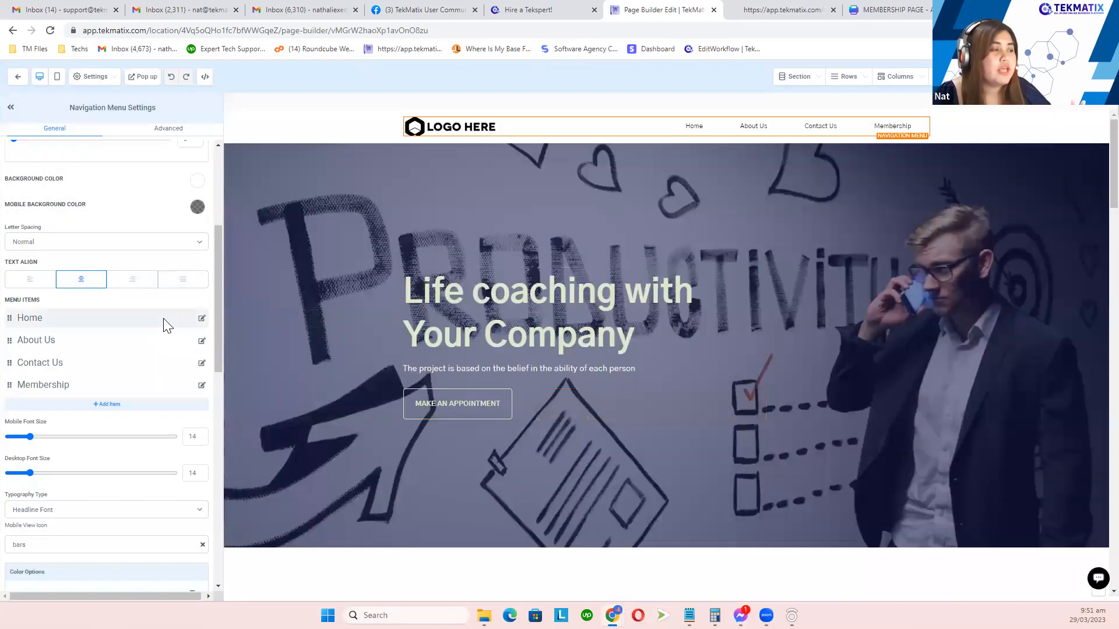
Step: Set the About Us menu item to Go To Page, linking to the About us page
{"action": "left_click", "coordinate": [201, 340]}
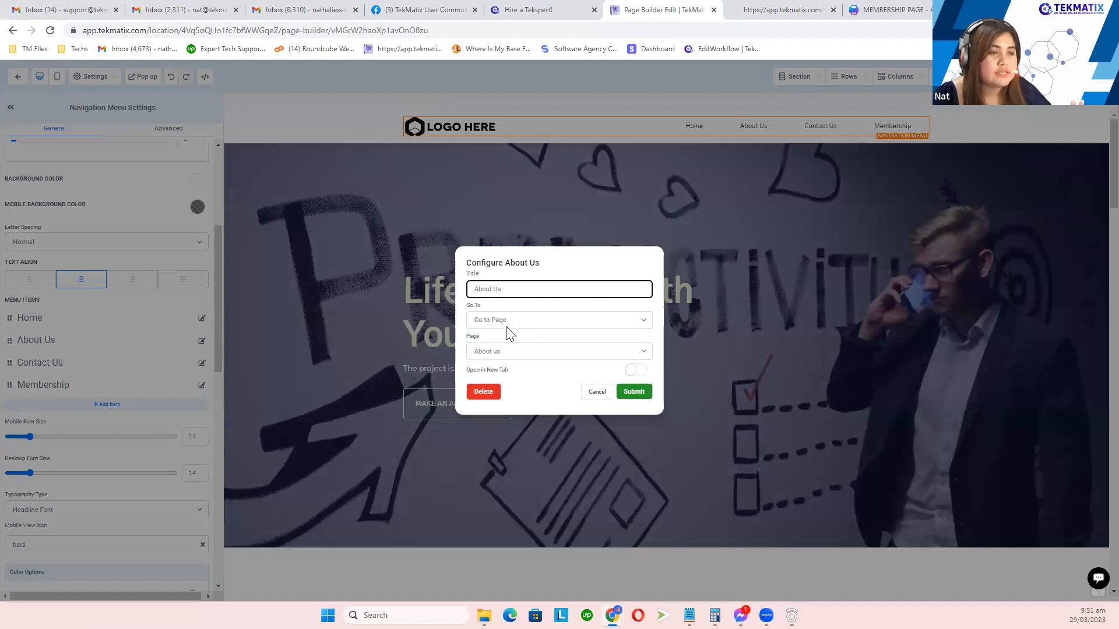
{"action": "left_click_drag", "start_coordinate": [489, 309], "coordinate": [467, 306]}
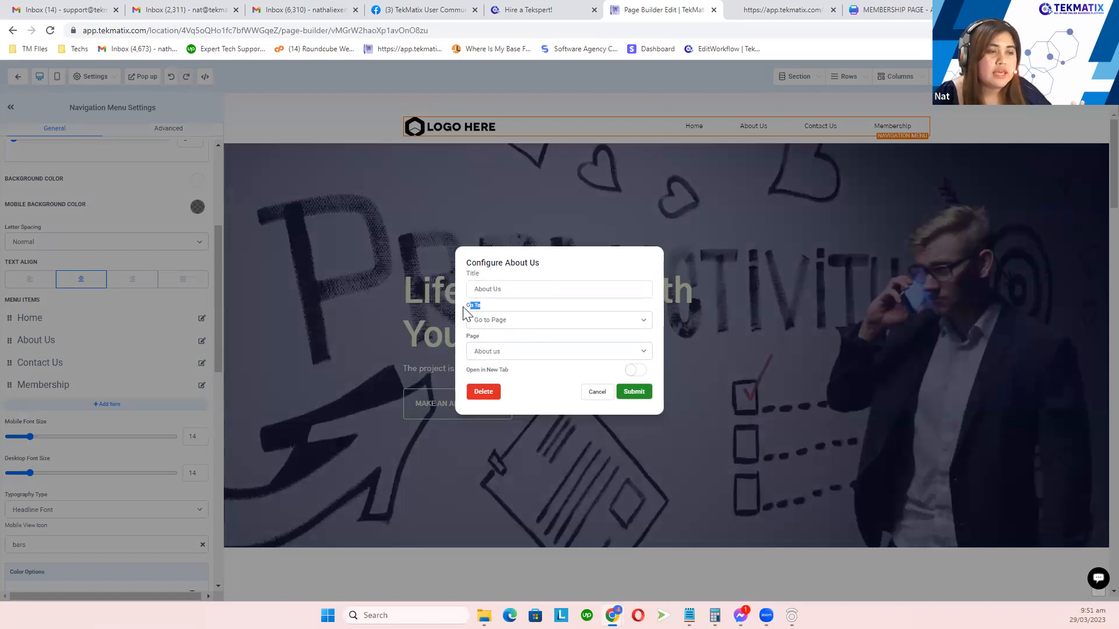
{"action": "left_click", "coordinate": [504, 323]}
{"action": "left_click", "coordinate": [522, 305]}
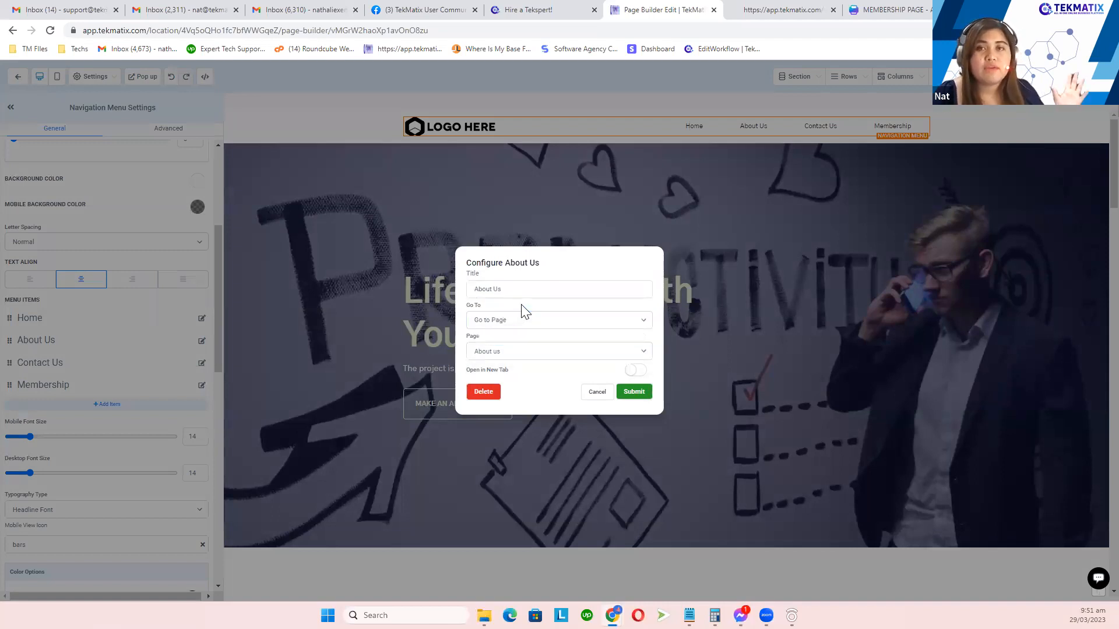
{"action": "left_click", "coordinate": [508, 353]}
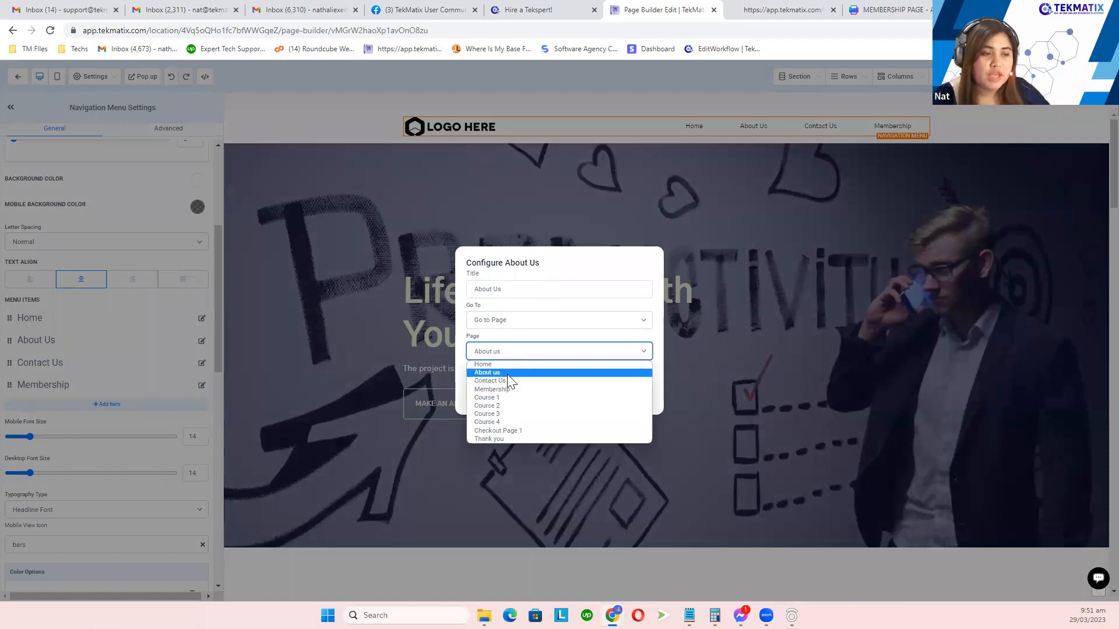
{"action": "left_click", "coordinate": [507, 373]}
{"action": "left_click", "coordinate": [634, 392]}
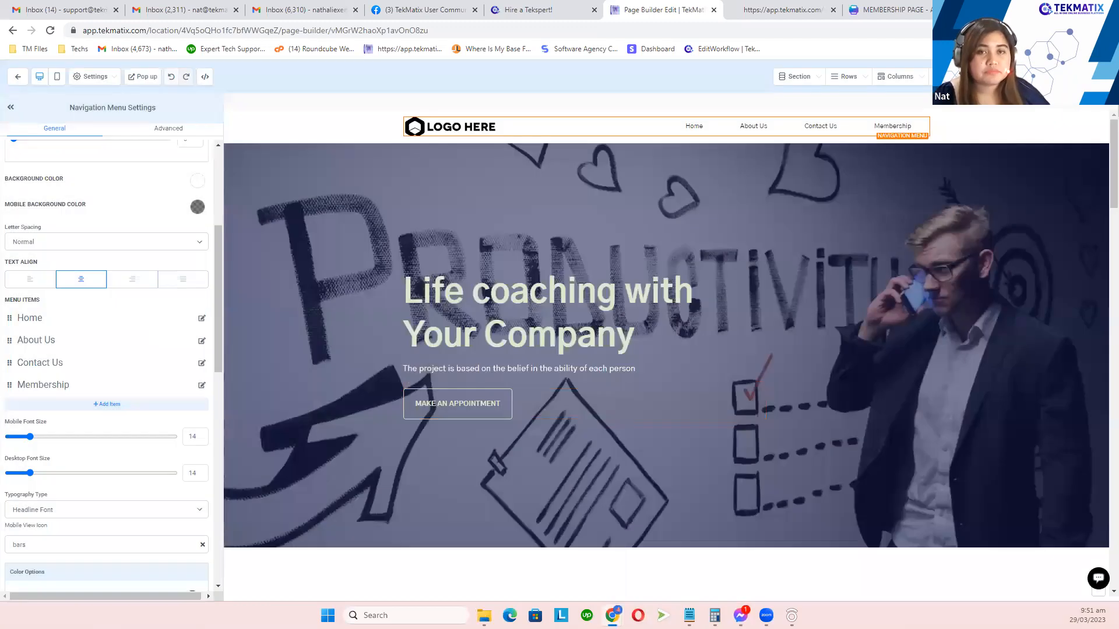
Step: Save the page, confirm the shared section changes, and leave the editor
{"action": "left_click", "coordinate": [1083, 76]}
{"action": "left_click", "coordinate": [615, 108]}
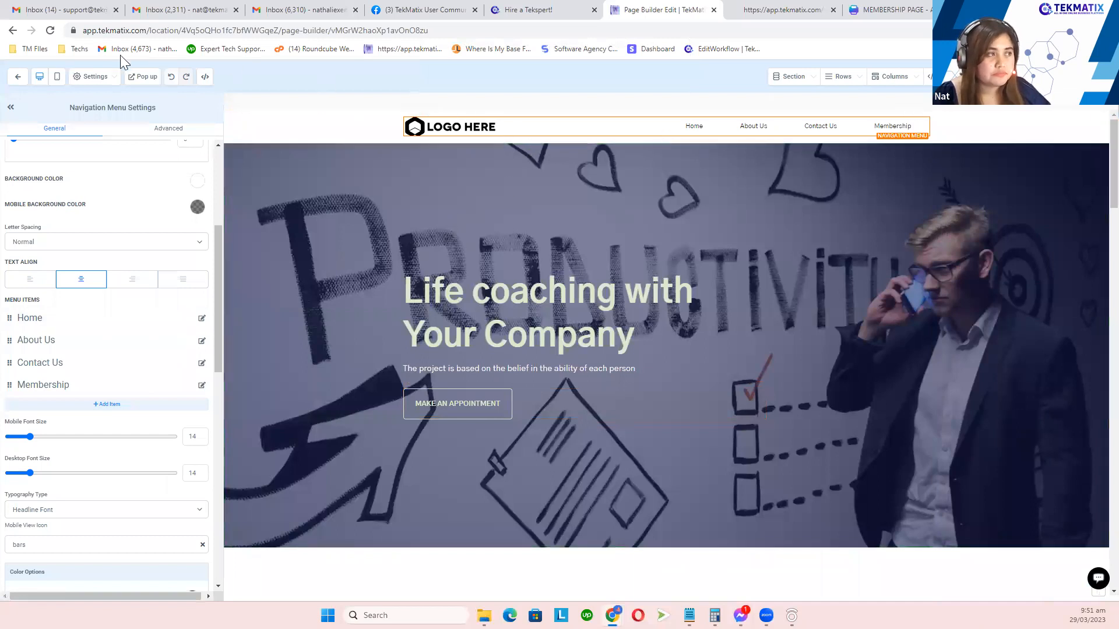
{"action": "left_click", "coordinate": [19, 79]}
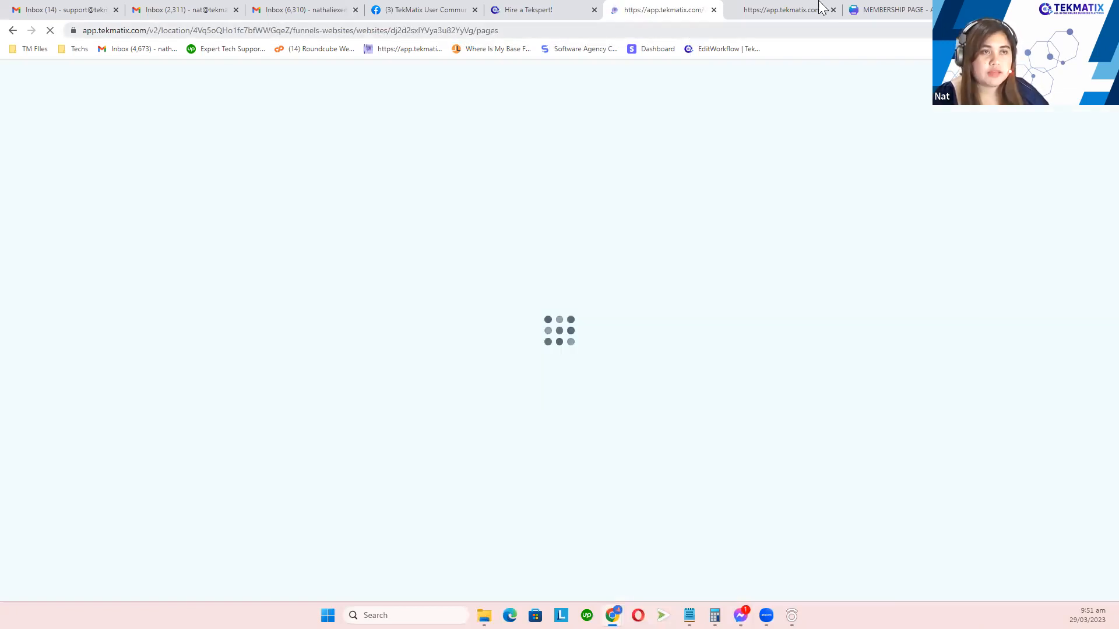
Step: Duplicate the current browser tab and return to the original tab
{"action": "right_click", "coordinate": [659, 15]}
{"action": "left_click", "coordinate": [700, 98]}
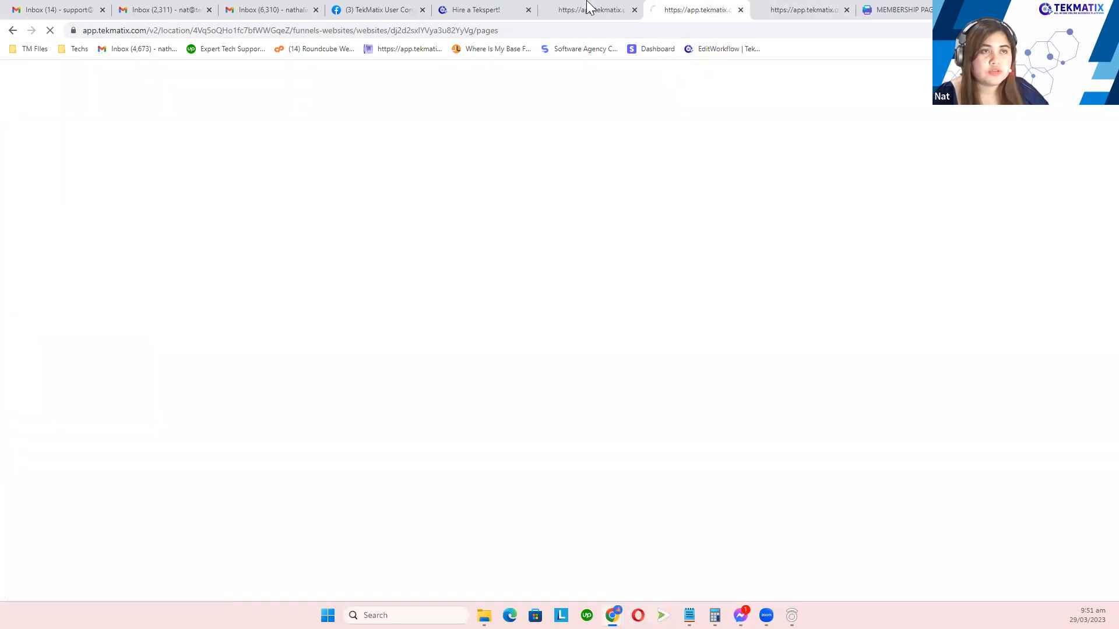
{"action": "left_click", "coordinate": [586, 8]}
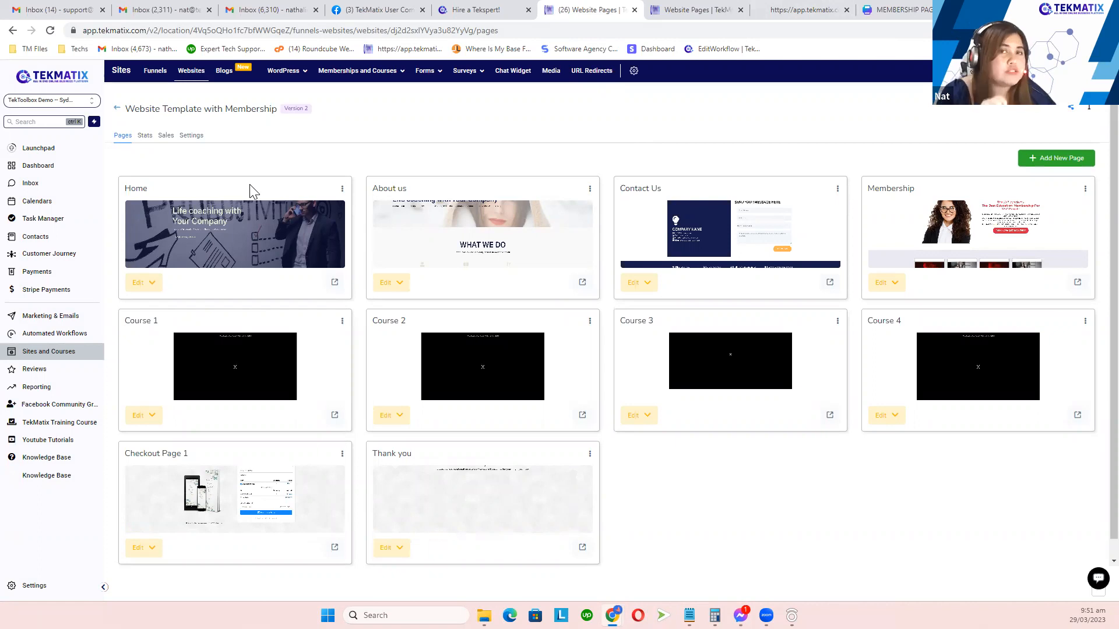
Step: Review the Website Pages list with Home, About us, Contact Us, Membership, course and checkout pages
{"action": "left_click_drag", "start_coordinate": [372, 193], "coordinate": [417, 197]}
{"action": "left_click", "coordinate": [417, 196]}
{"action": "left_click_drag", "start_coordinate": [683, 188], "coordinate": [600, 189]}
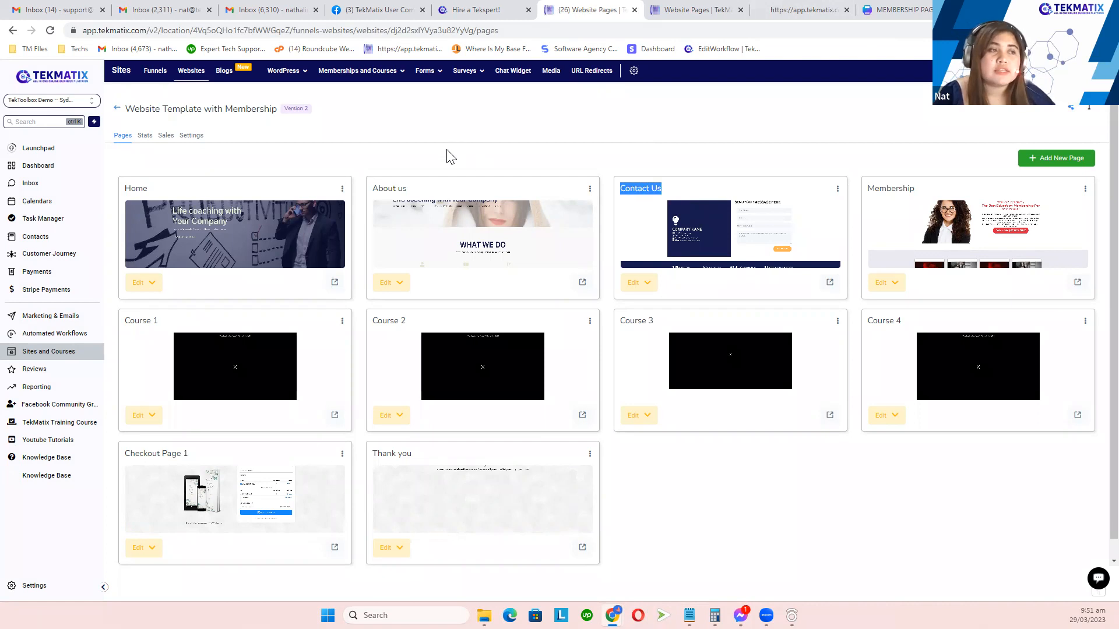
{"action": "left_click", "coordinate": [404, 188]}
{"action": "left_click_drag", "start_coordinate": [404, 188], "coordinate": [372, 189]}
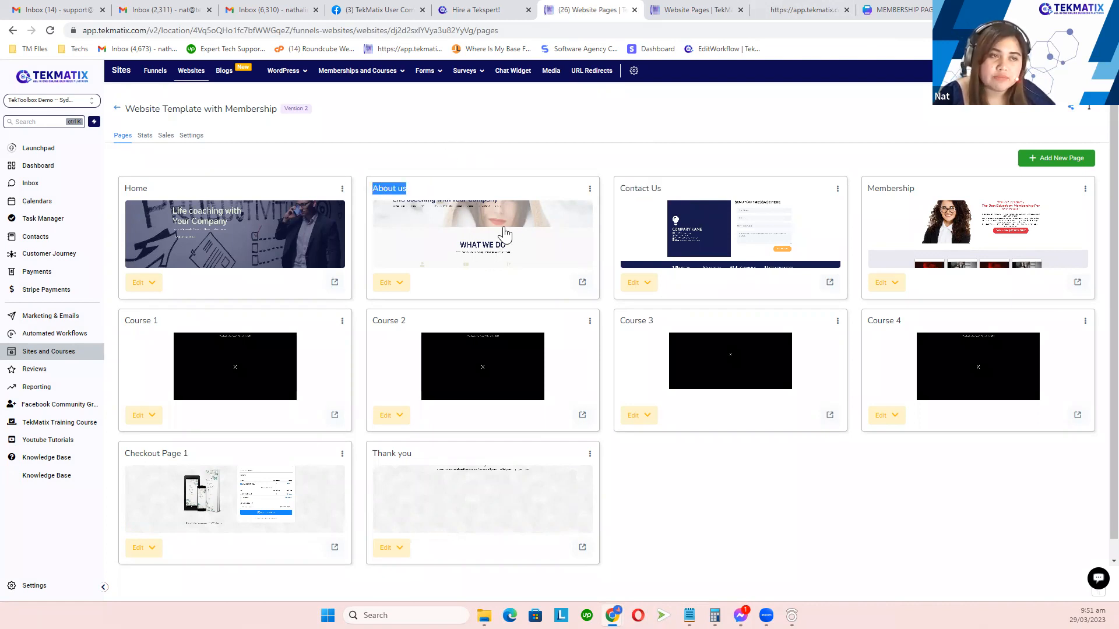
{"action": "left_click_drag", "start_coordinate": [670, 198], "coordinate": [614, 197]}
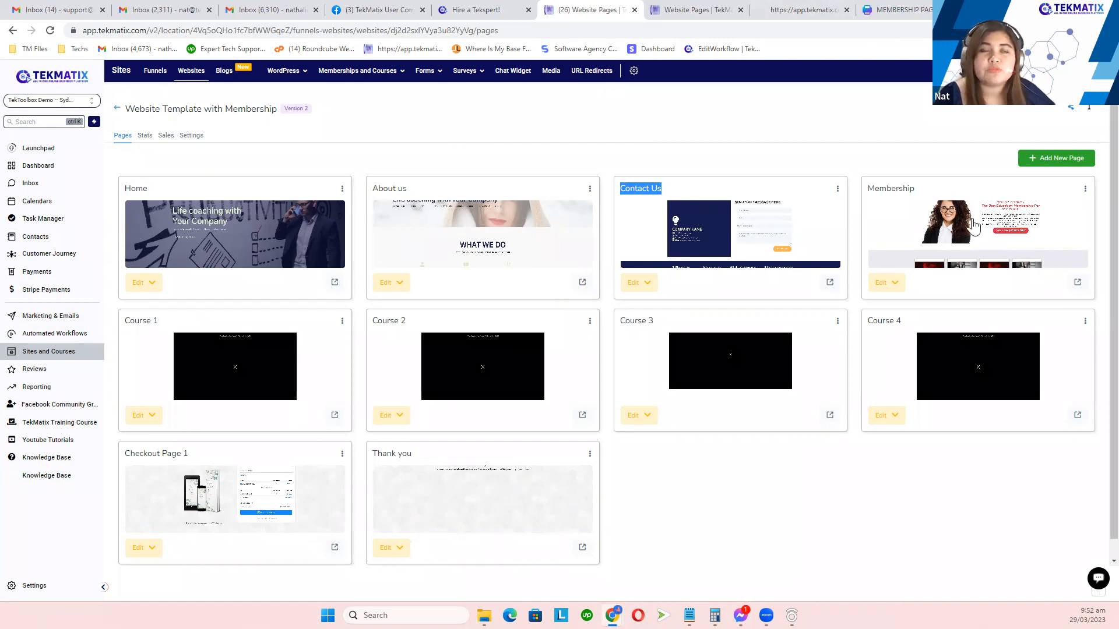
{"action": "left_click", "coordinate": [472, 133]}
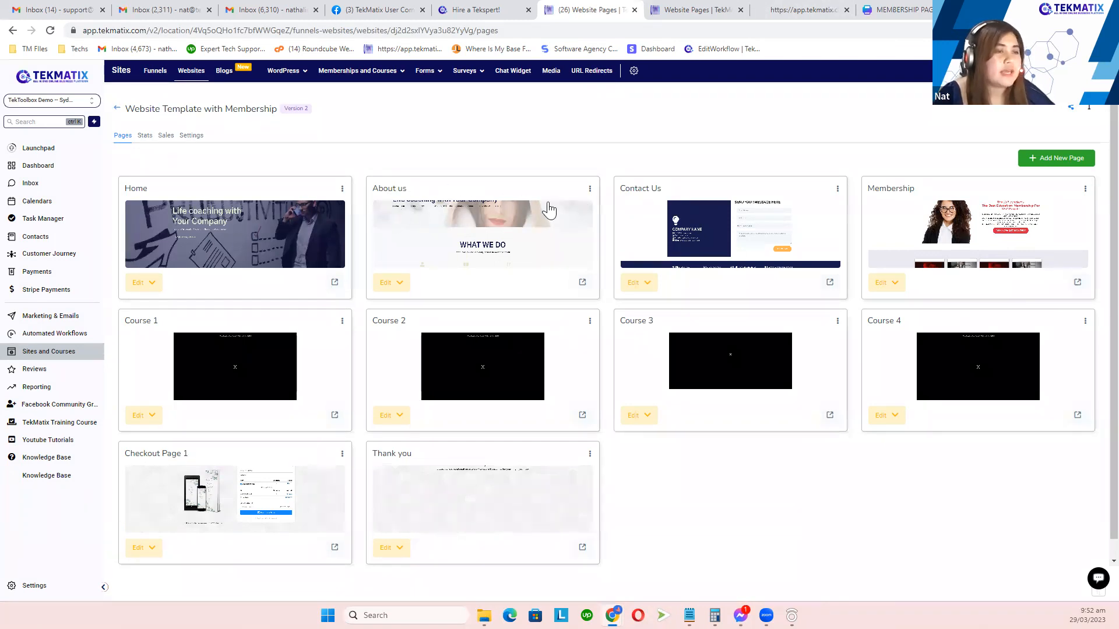
Step: Open the About us page settings to view its page name, then close them
{"action": "left_click", "coordinate": [589, 189]}
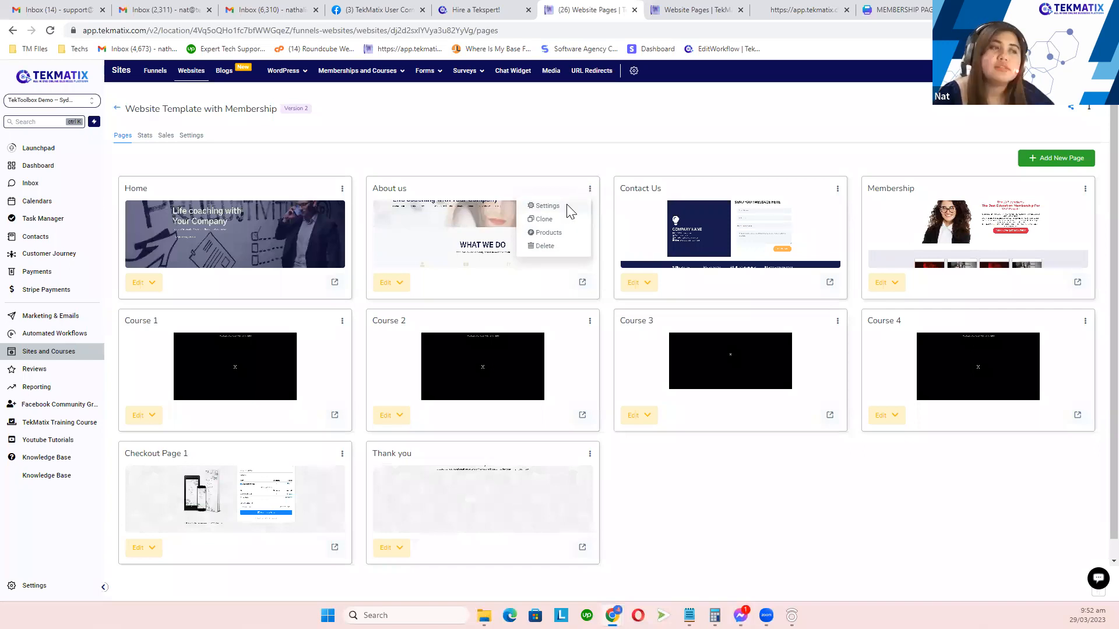
{"action": "left_click", "coordinate": [568, 211]}
{"action": "left_click_drag", "start_coordinate": [455, 133], "coordinate": [423, 127]}
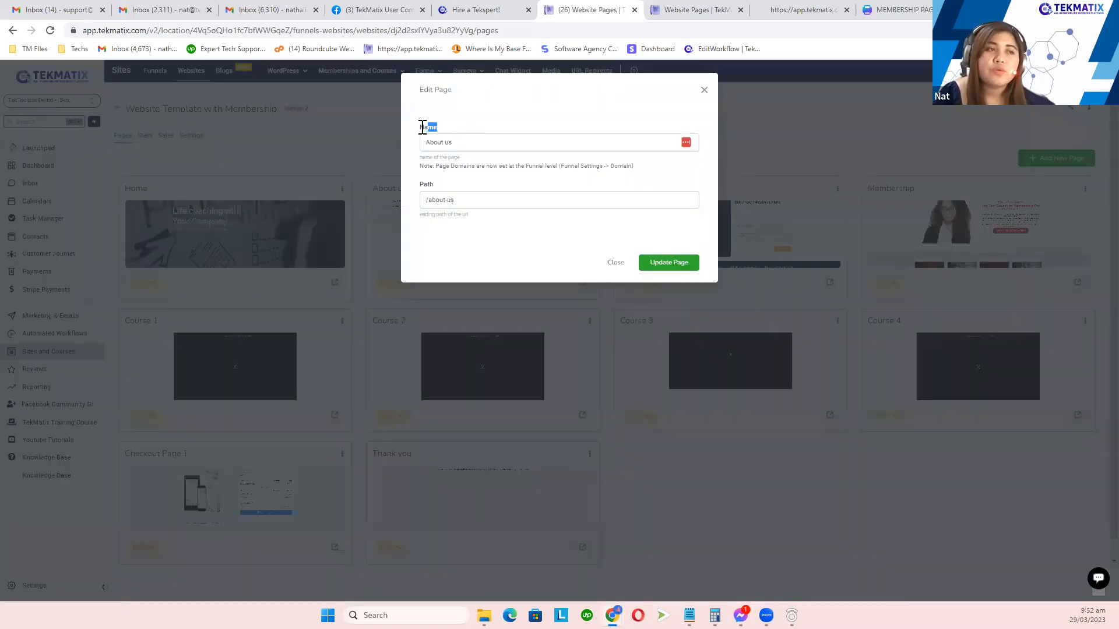
{"action": "left_click", "coordinate": [483, 144]}
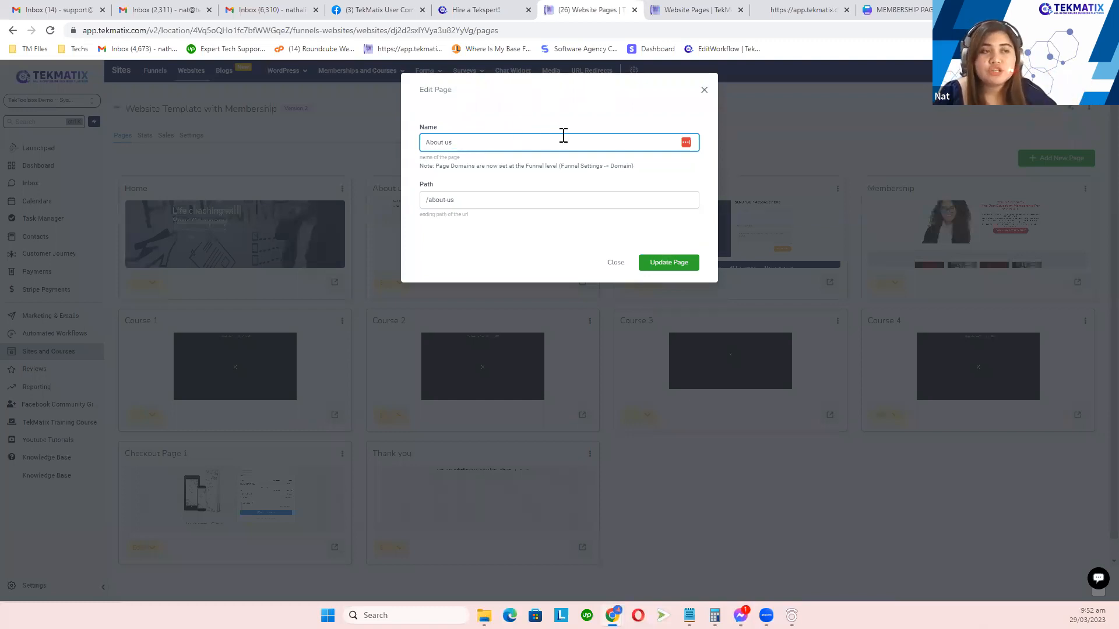
{"action": "left_click", "coordinate": [704, 91]}
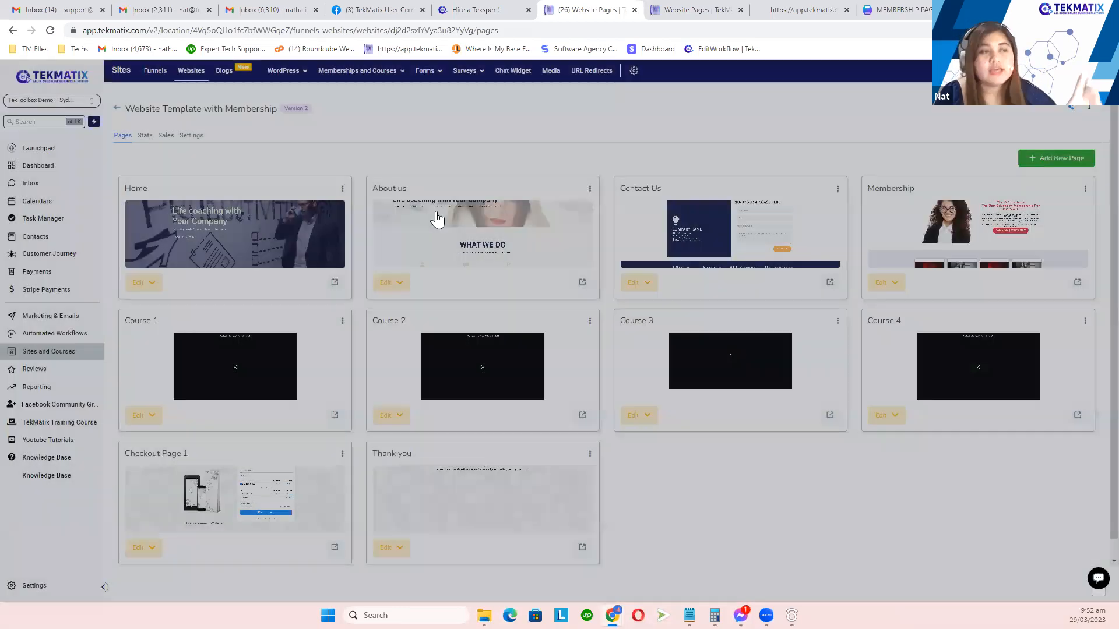
Step: Reopen the About us settings to highlight its /about-us path, then close them
{"action": "left_click", "coordinate": [590, 189]}
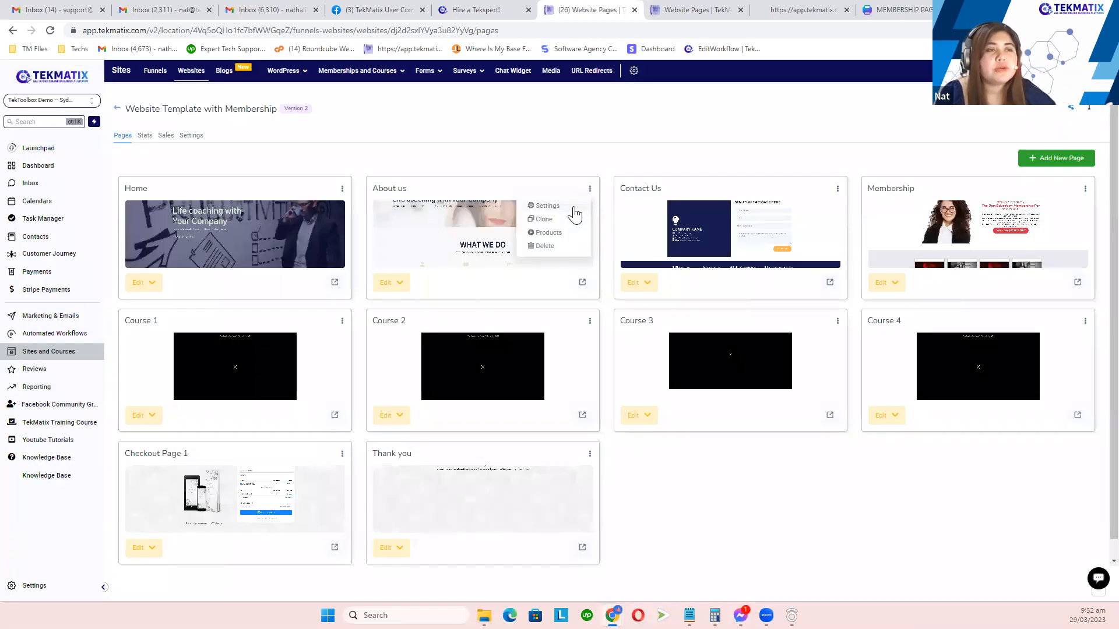
{"action": "left_click", "coordinate": [574, 208]}
{"action": "double_click", "coordinate": [426, 185]}
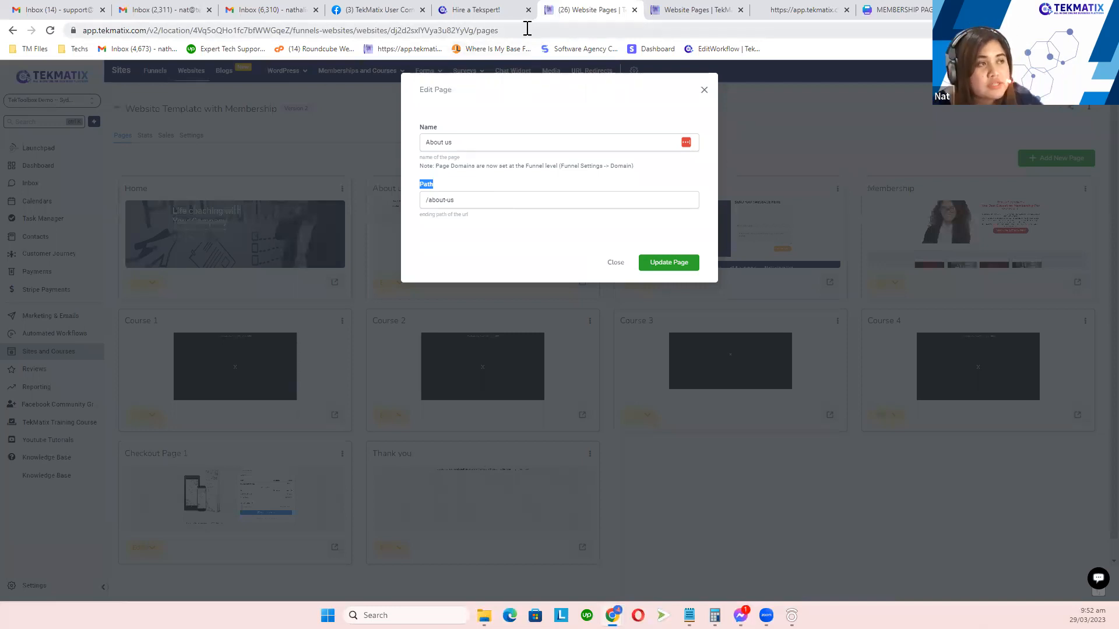
{"action": "left_click_drag", "start_coordinate": [524, 28], "coordinate": [478, 39]}
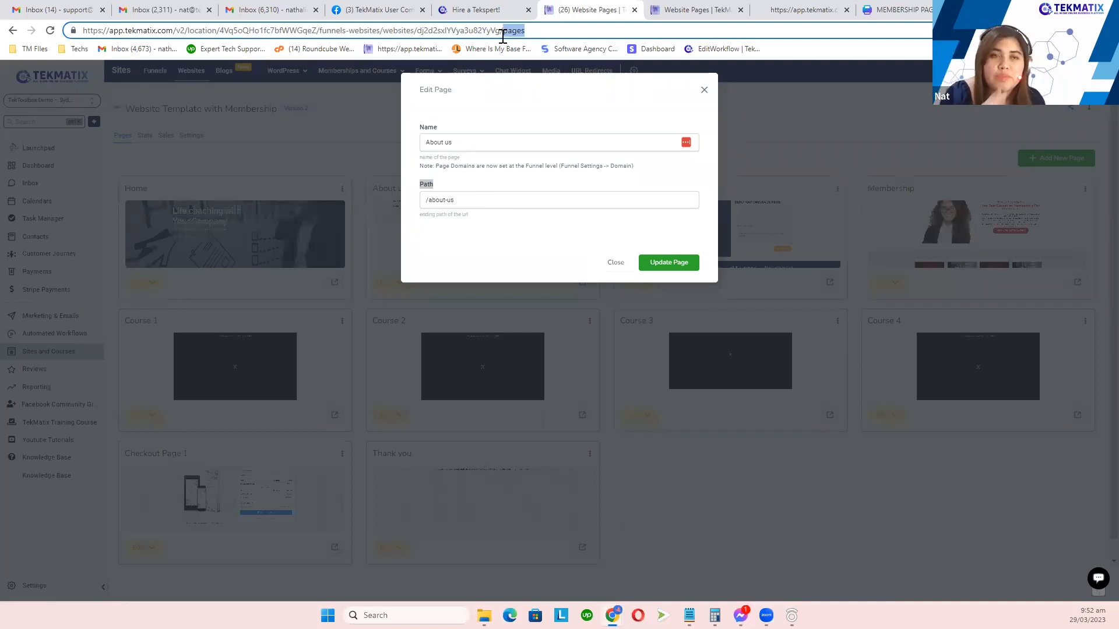
{"action": "left_click_drag", "start_coordinate": [478, 200], "coordinate": [422, 199]}
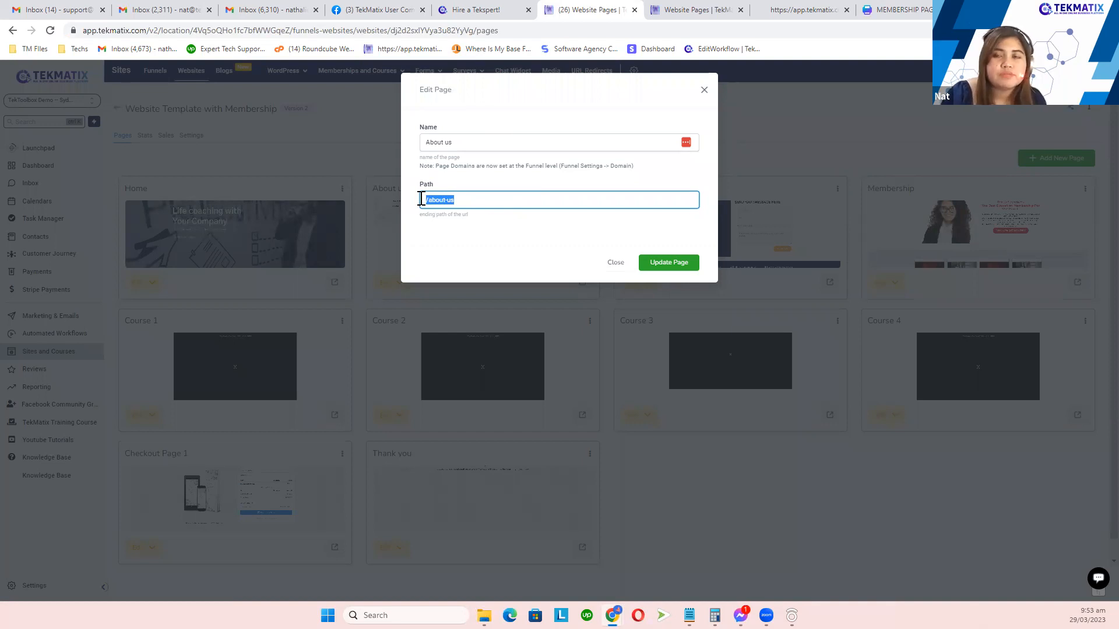
{"action": "left_click", "coordinate": [704, 91]}
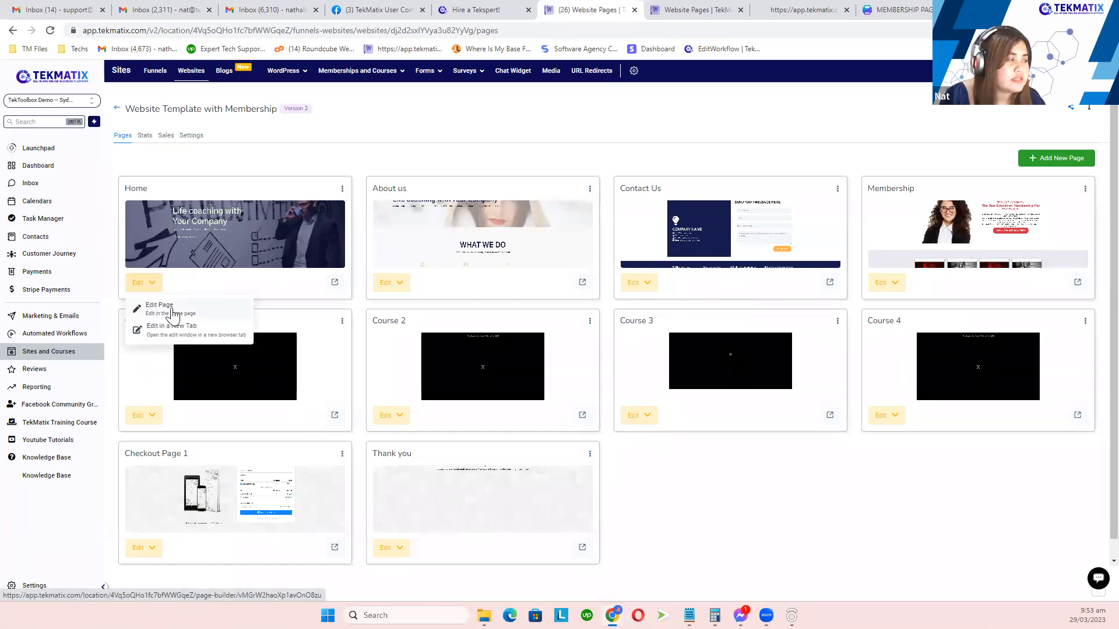
Step: Open the Home page in the page builder again
{"action": "left_click", "coordinate": [251, 256]}
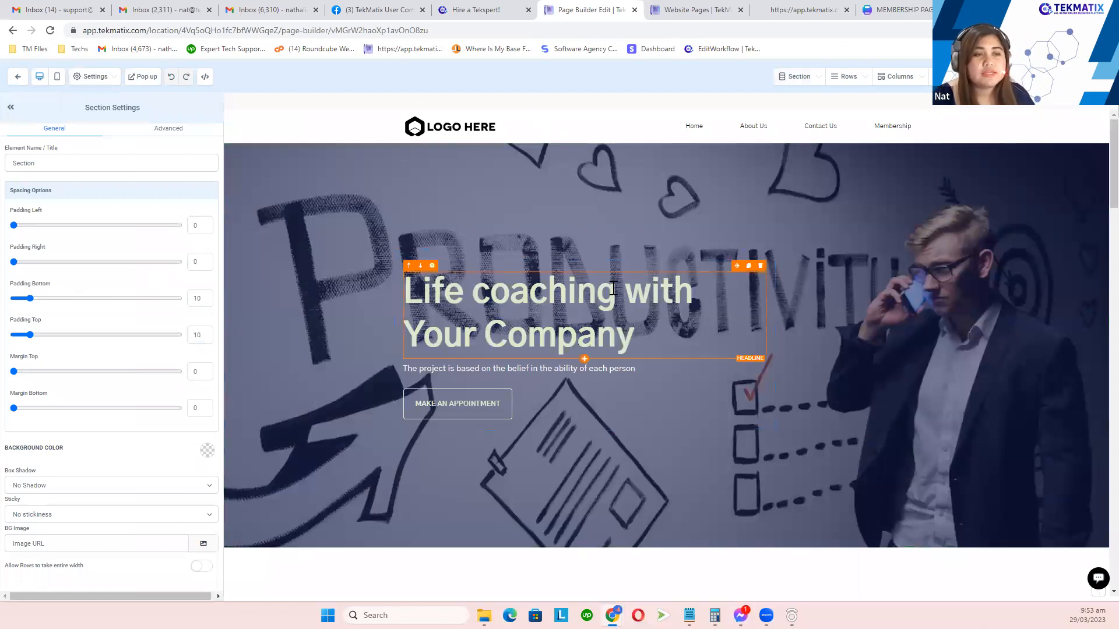
{"action": "scroll", "coordinate": [615, 287], "scroll_direction": "down", "scroll_amount": 2}
{"action": "scroll", "coordinate": [621, 281], "scroll_direction": "up", "scroll_amount": 2}
{"action": "scroll", "coordinate": [622, 278], "scroll_direction": "up", "scroll_amount": 1}
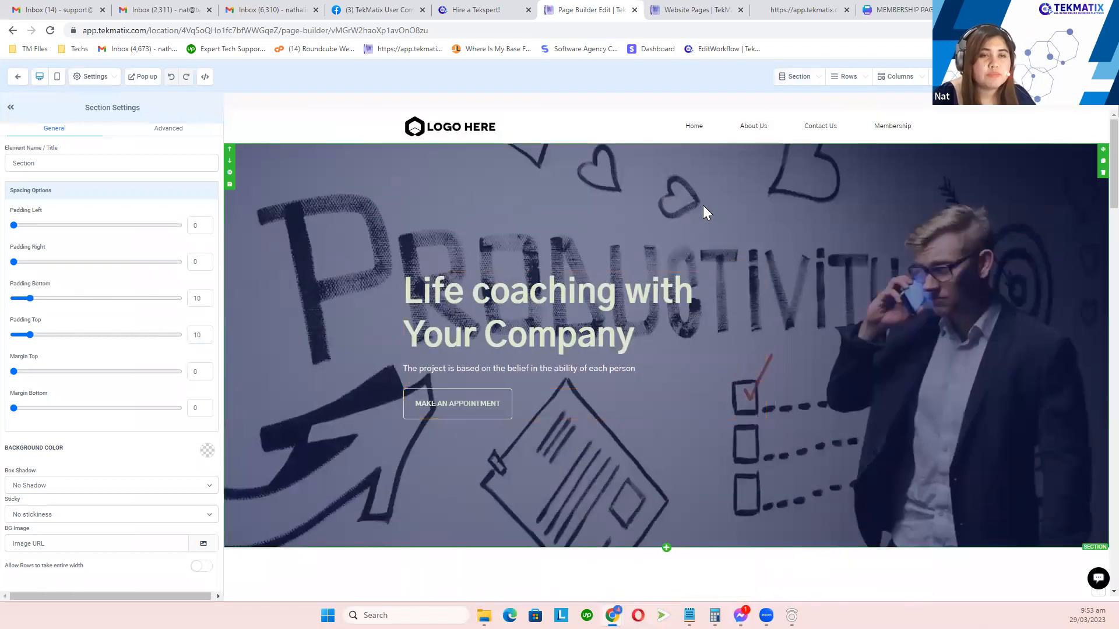
Step: Inspect the Membership menu item's link without changes, then select the MAKE AN APPOINTMENT hero button
{"action": "left_click", "coordinate": [894, 130]}
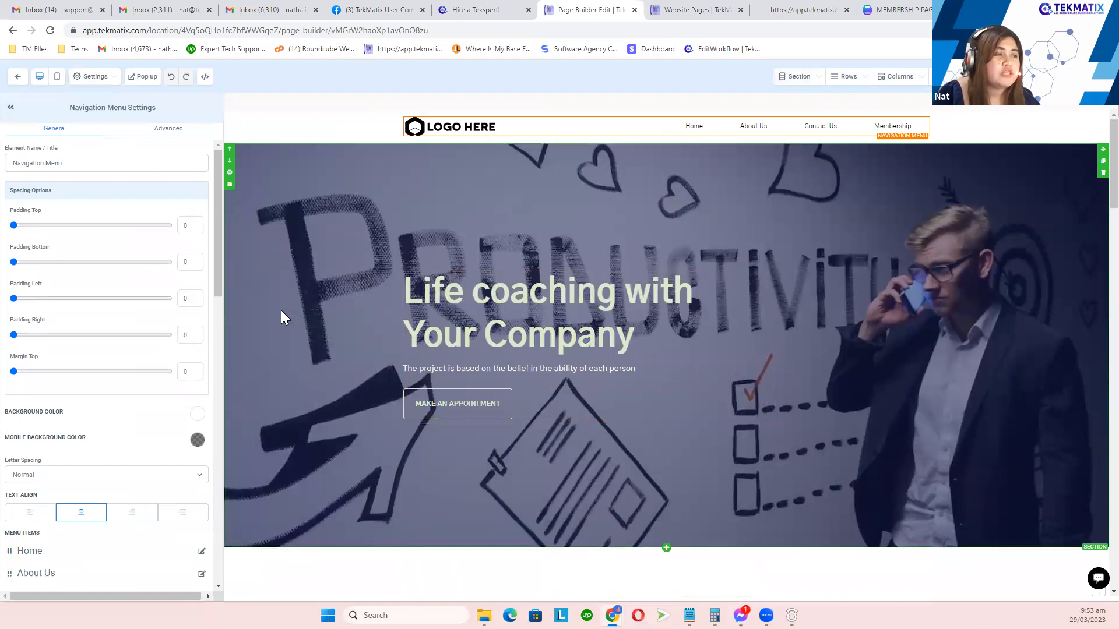
{"action": "scroll", "coordinate": [163, 326], "scroll_direction": "down", "scroll_amount": 4}
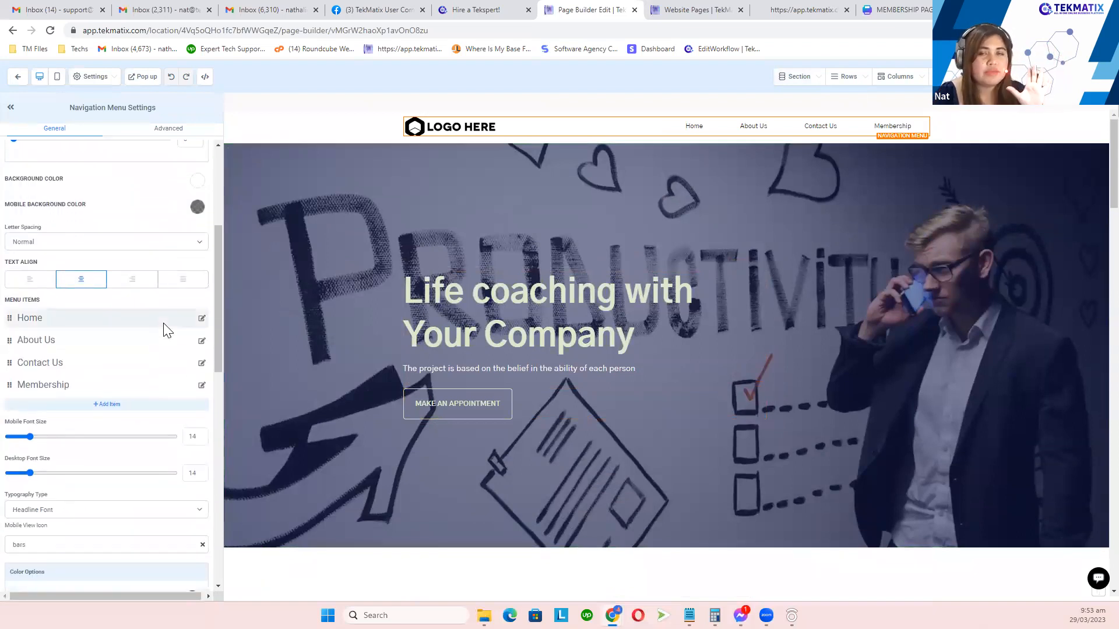
{"action": "left_click", "coordinate": [201, 386]}
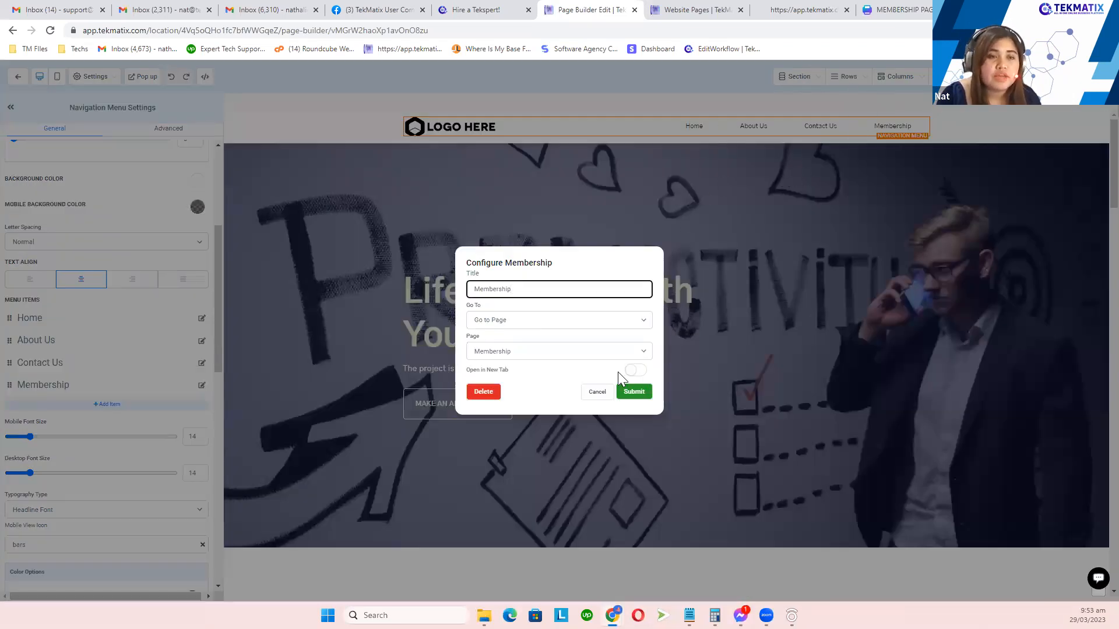
{"action": "left_click", "coordinate": [597, 392]}
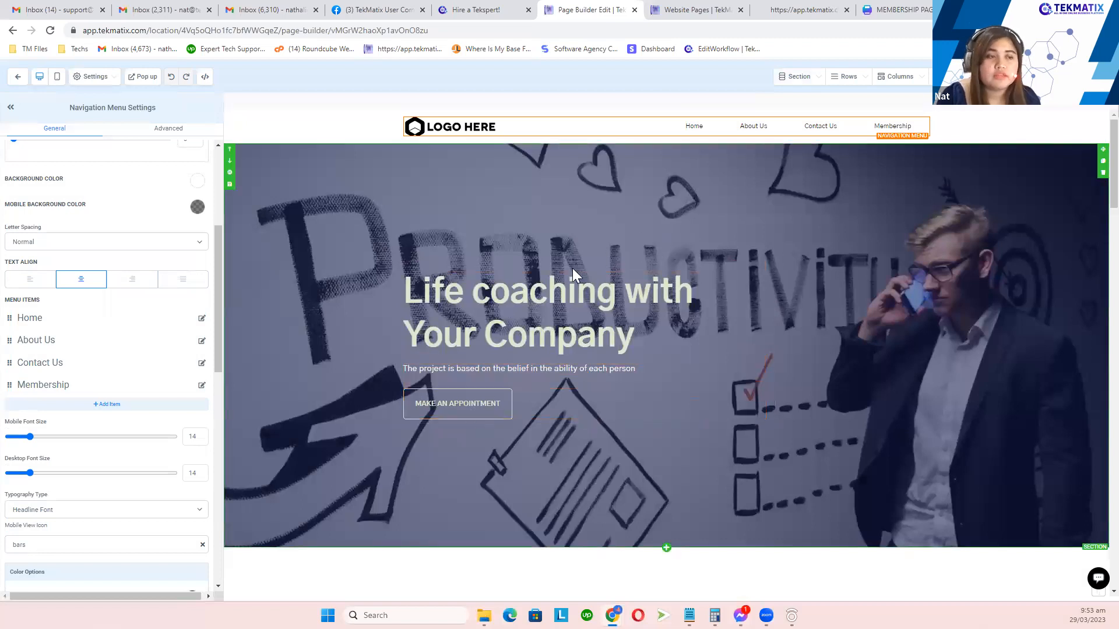
{"action": "left_click", "coordinate": [480, 403]}
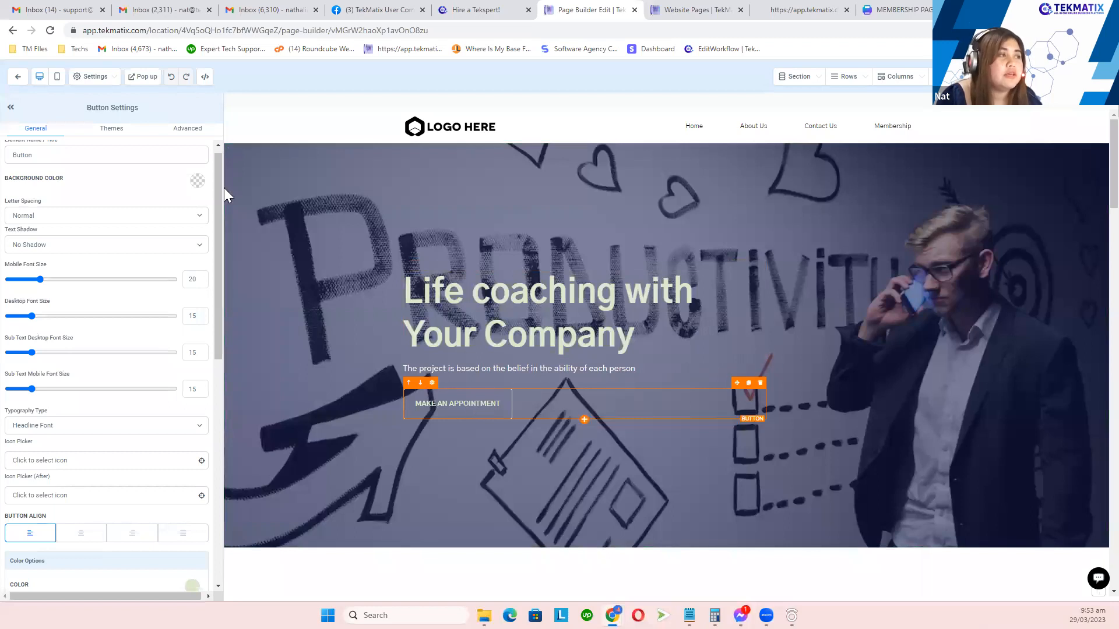
Step: Replace the hero button label MAKE AN APPOINTMENT with CONTACT US TODAY
{"action": "left_click", "coordinate": [80, 108]}
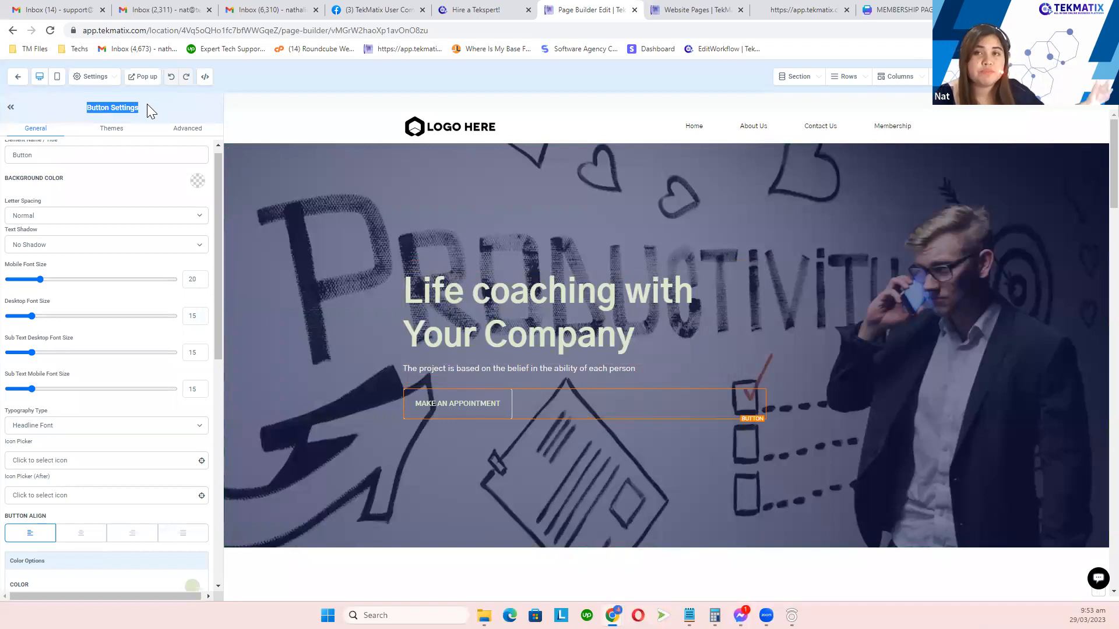
{"action": "scroll", "coordinate": [140, 360], "scroll_direction": "down", "scroll_amount": 10}
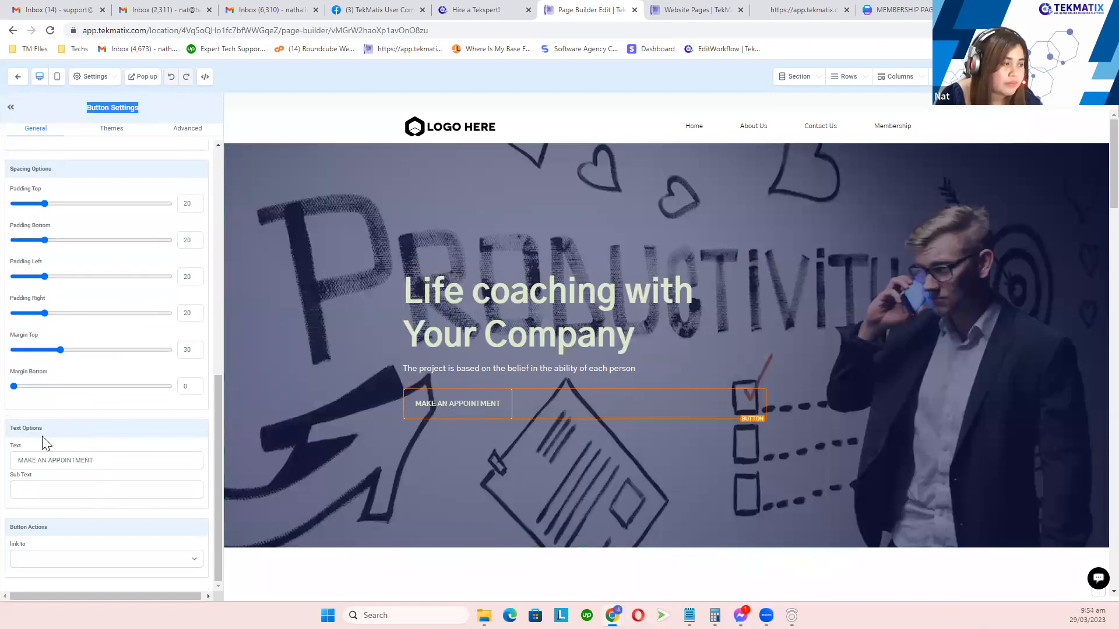
{"action": "left_click_drag", "start_coordinate": [42, 429], "coordinate": [11, 429]}
{"action": "left_click", "coordinate": [116, 461]}
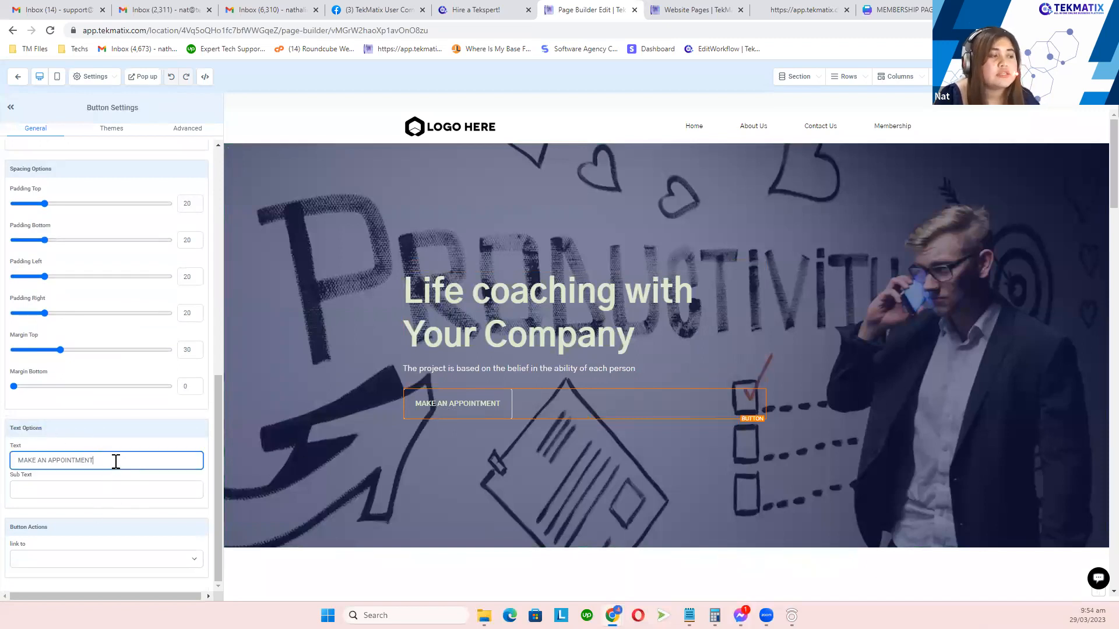
{"action": "key", "text": "ctrl+shift+Left"}
{"action": "key", "text": "ctrl+shift+Left"}
{"action": "key", "text": "ctrl+shift+Left"}
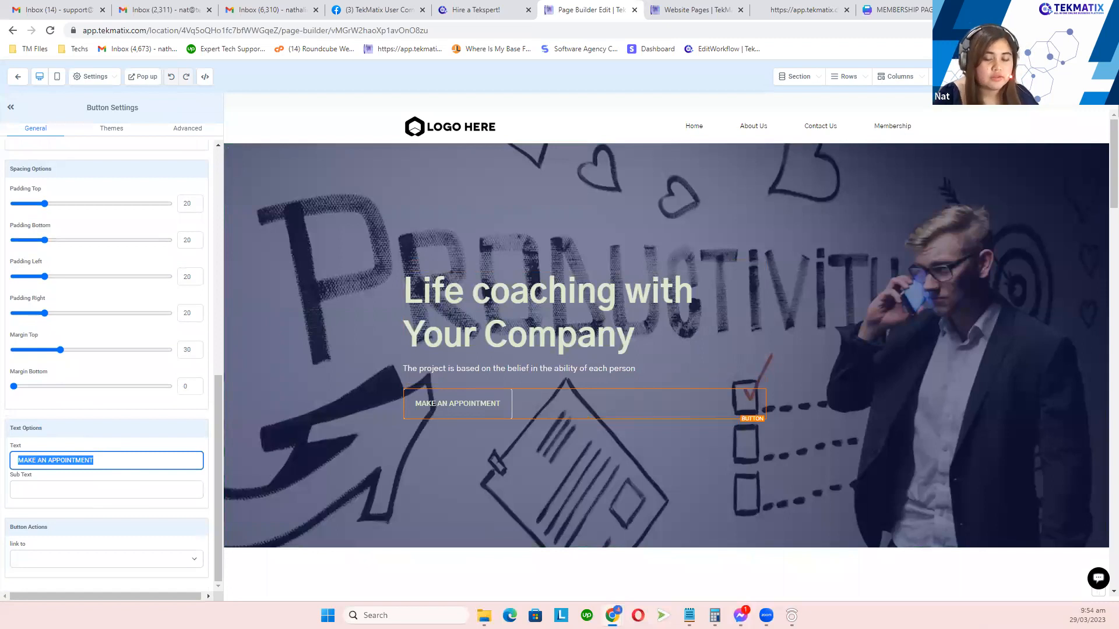
{"action": "key", "text": "BackSpace"}
{"action": "type", "text": "CONTACT US TODAY"}
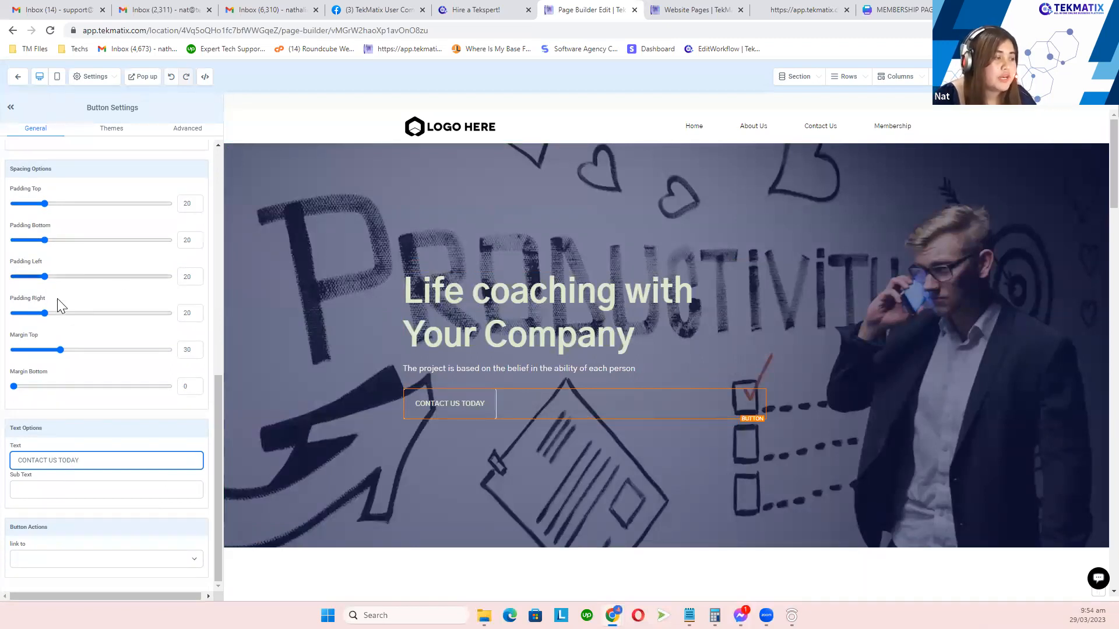
Step: Set the CONTACT US TODAY button's action to Go to Page, targeting the Contact Us page
{"action": "left_click", "coordinate": [55, 531]}
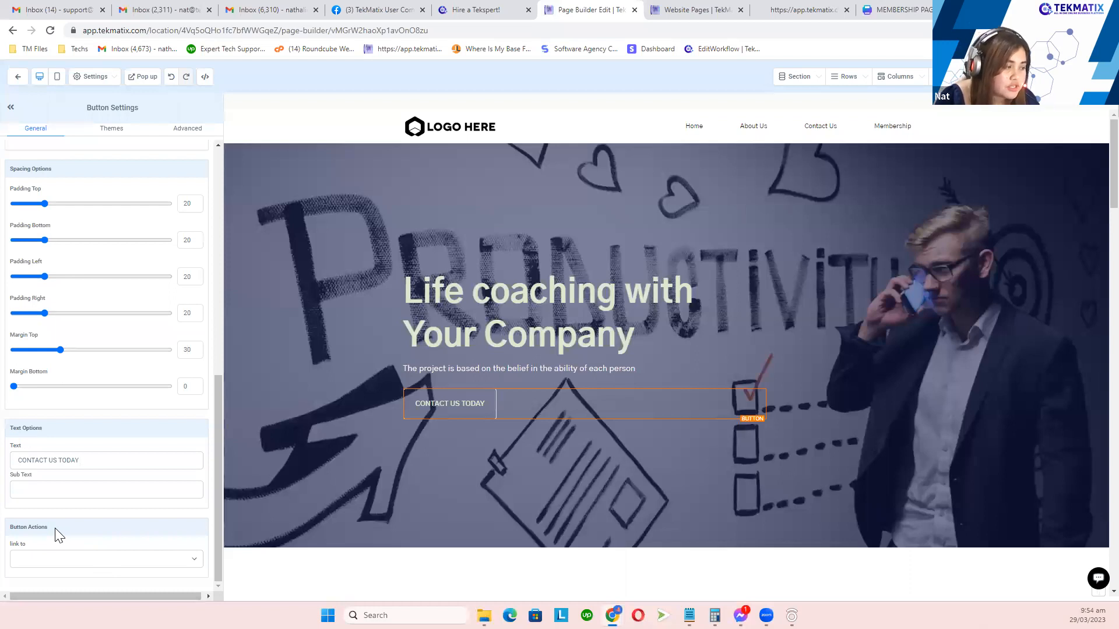
{"action": "left_click_drag", "start_coordinate": [62, 432], "coordinate": [9, 430]}
{"action": "left_click_drag", "start_coordinate": [56, 526], "coordinate": [10, 528]}
{"action": "left_click", "coordinate": [65, 539]}
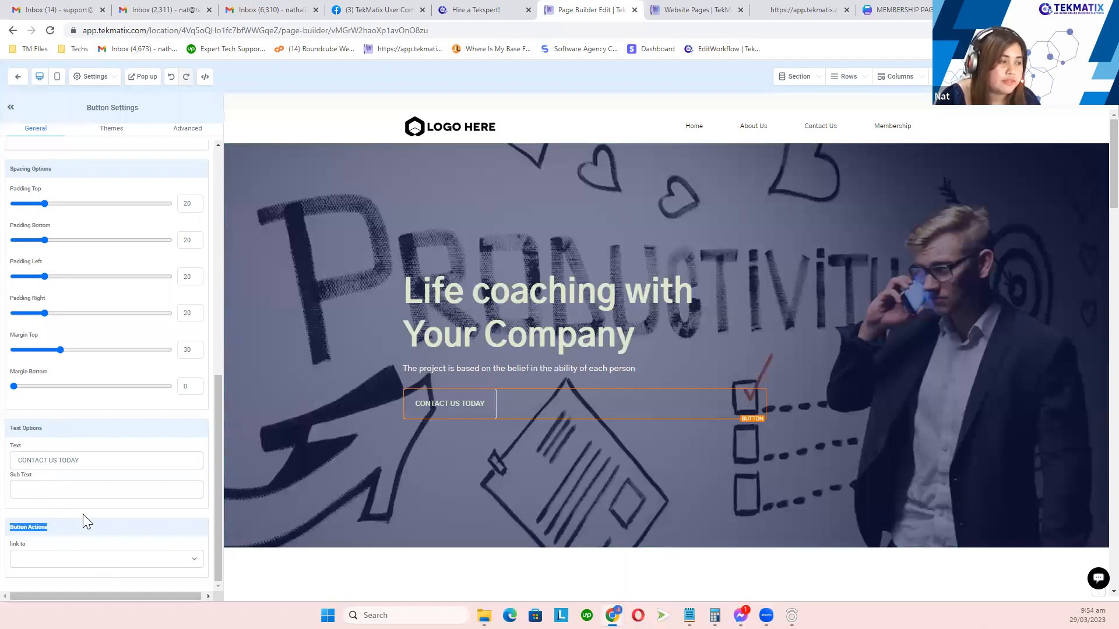
{"action": "left_click_drag", "start_coordinate": [61, 527], "coordinate": [4, 530]}
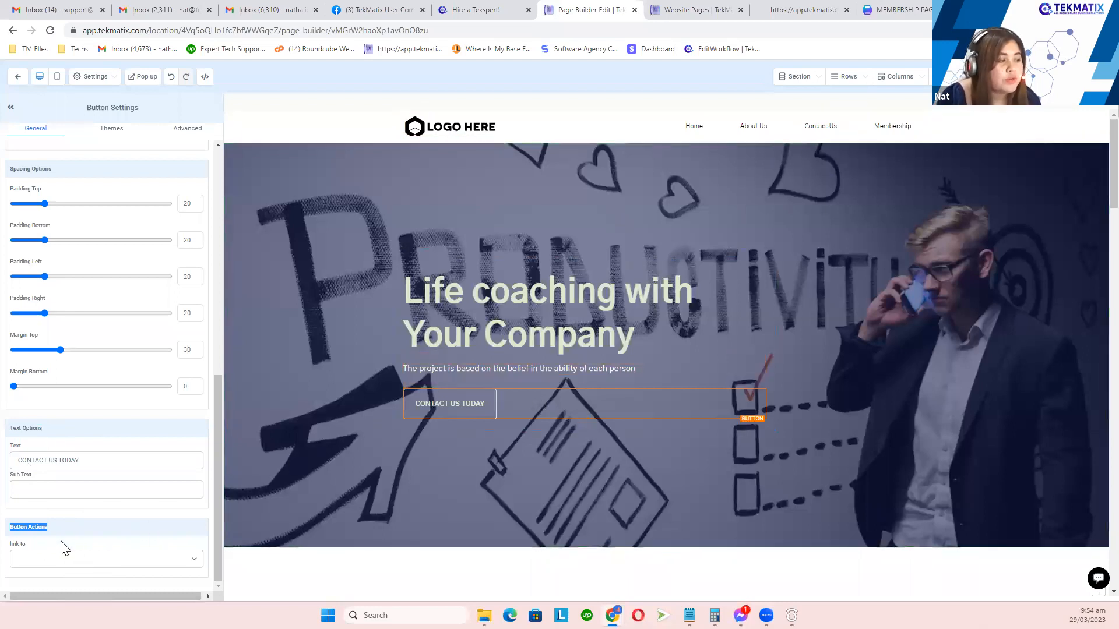
{"action": "left_click", "coordinate": [135, 563]}
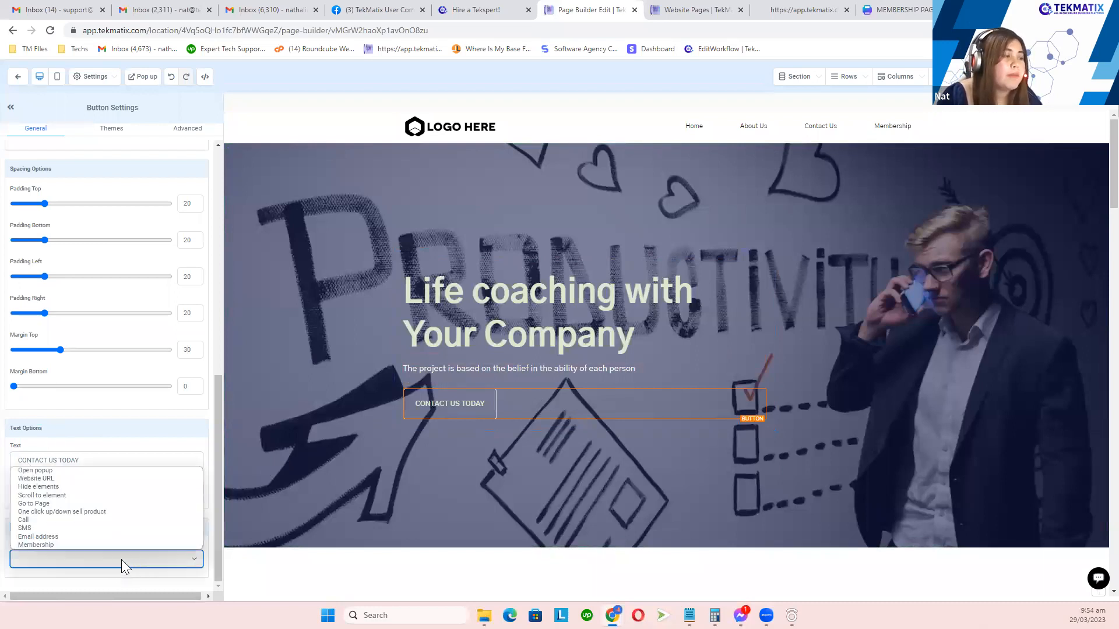
{"action": "double_click", "coordinate": [65, 503]}
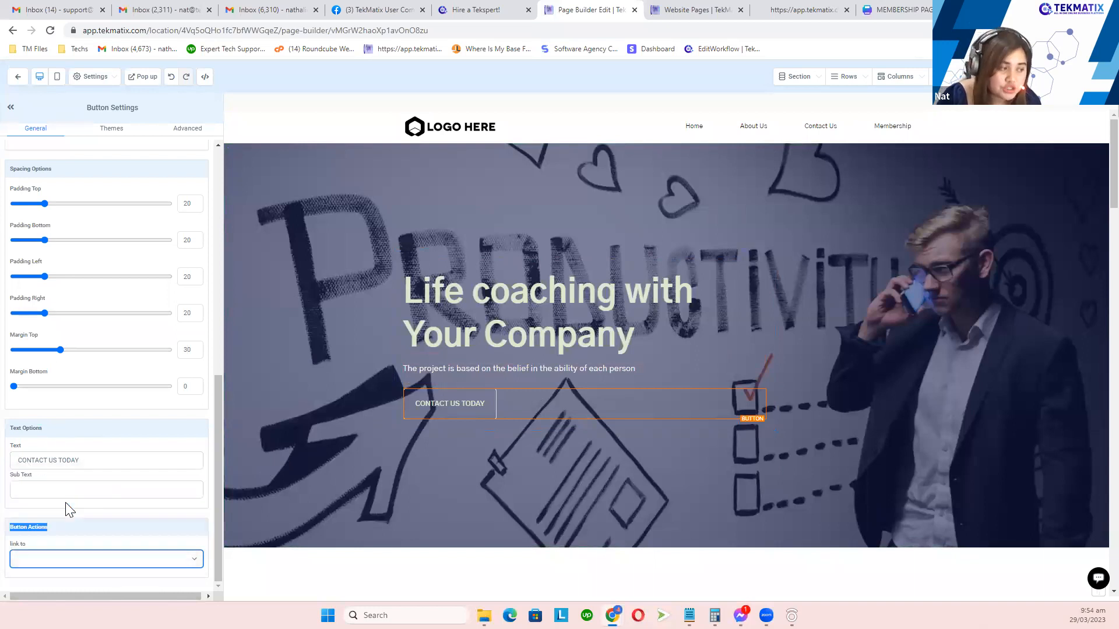
{"action": "left_click", "coordinate": [96, 561]}
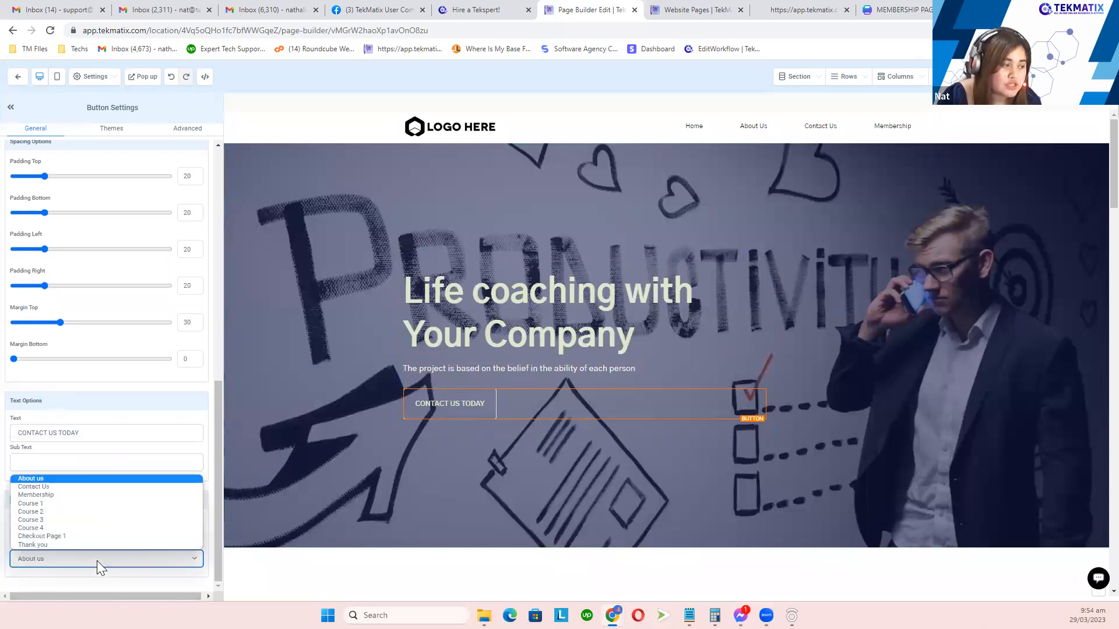
{"action": "left_click", "coordinate": [59, 486]}
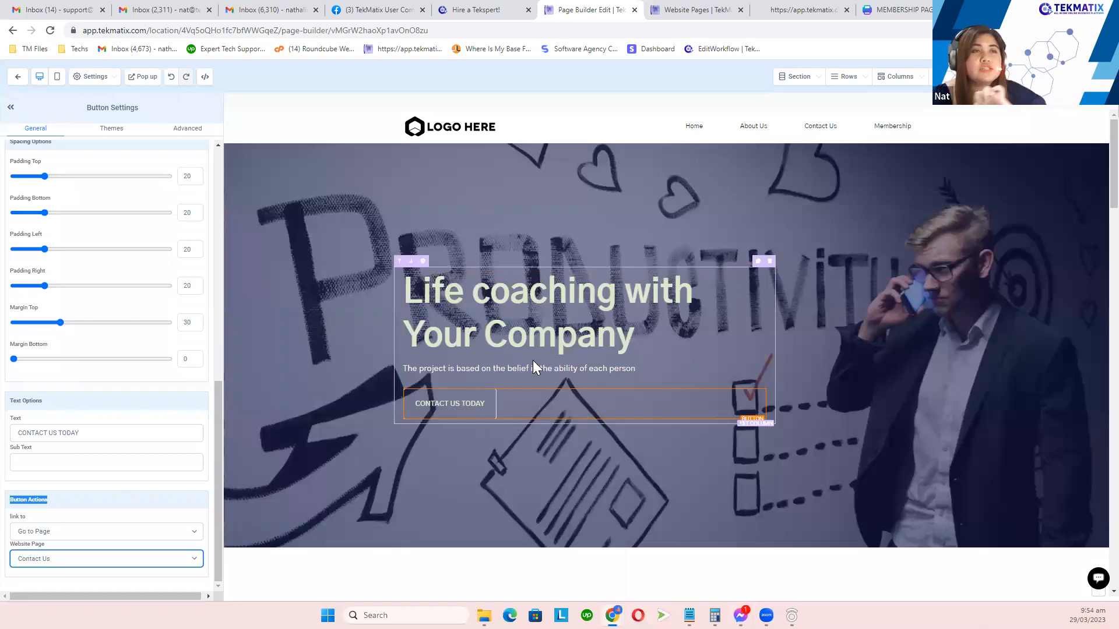
{"action": "scroll", "coordinate": [465, 420], "scroll_direction": "down", "scroll_amount": 4}
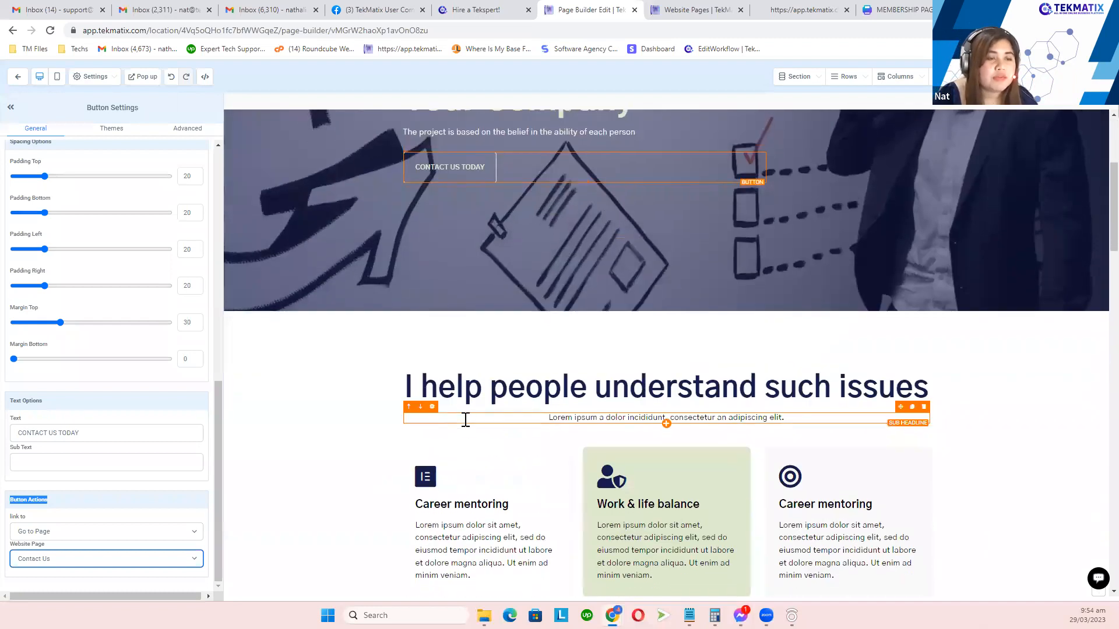
{"action": "scroll", "coordinate": [465, 419], "scroll_direction": "down", "scroll_amount": 8}
Step: Set the JOIN THE MEBERSHIP PLAN button's action to Go to Page, targeting the Membership page
{"action": "left_click", "coordinate": [643, 175]}
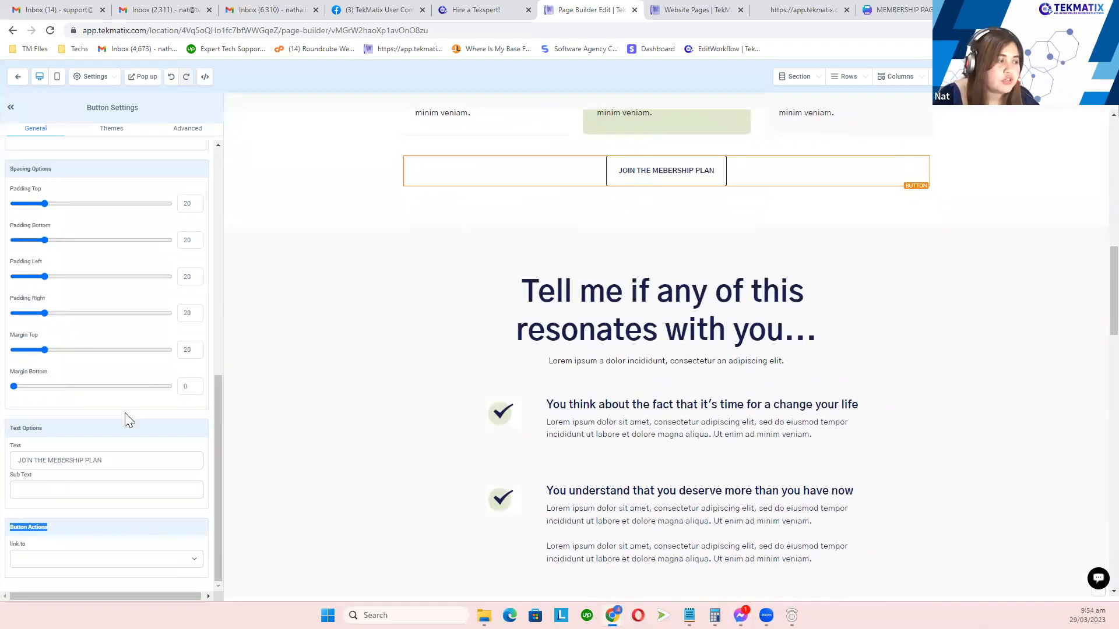
{"action": "left_click_drag", "start_coordinate": [98, 530], "coordinate": [15, 530]}
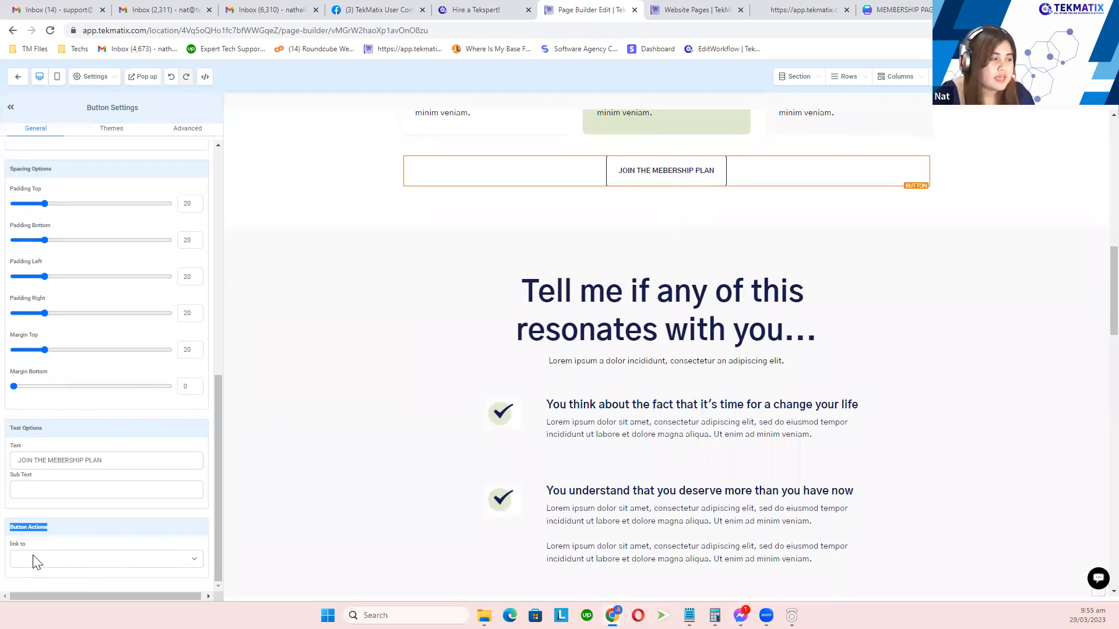
{"action": "left_click", "coordinate": [56, 539]}
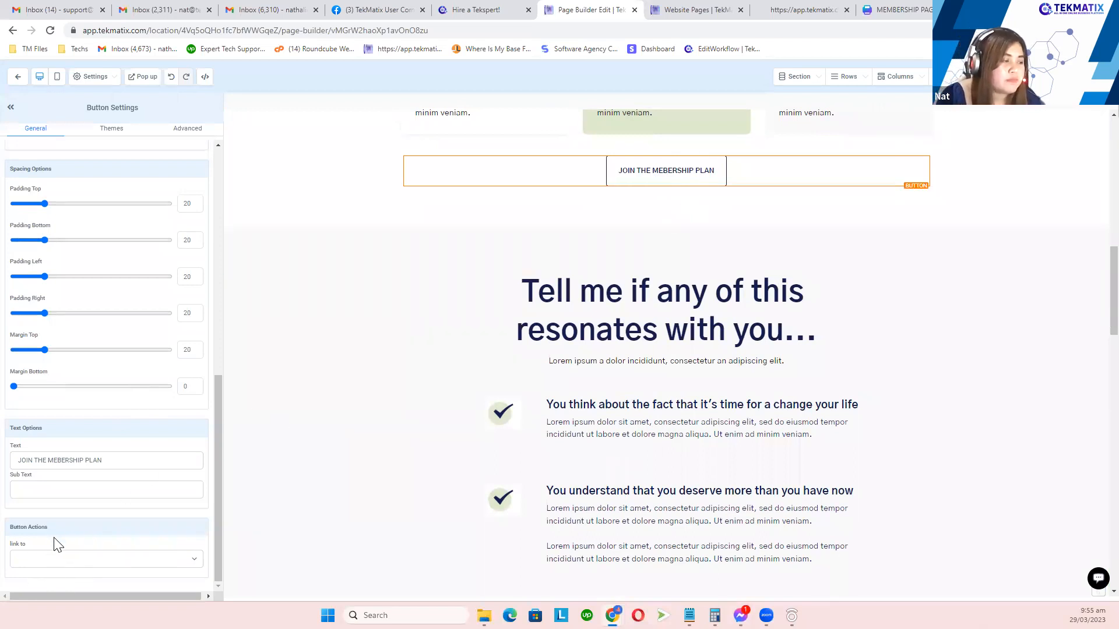
{"action": "left_click", "coordinate": [80, 564]}
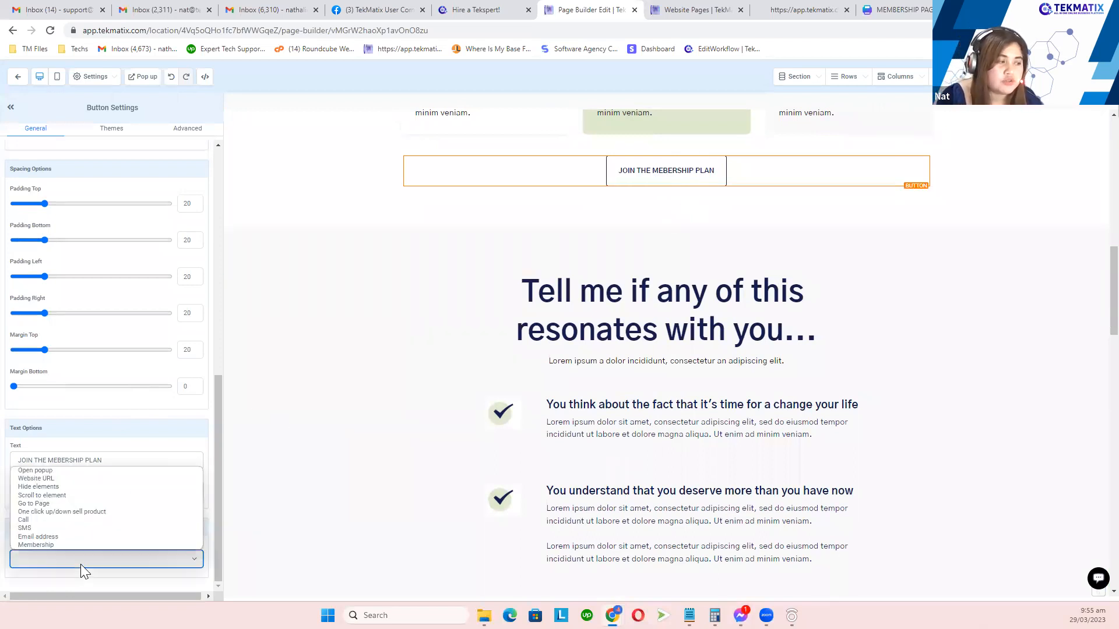
{"action": "left_click", "coordinate": [59, 479]}
{"action": "scroll", "coordinate": [67, 515], "scroll_direction": "down", "scroll_amount": 1}
{"action": "left_click", "coordinate": [72, 529]}
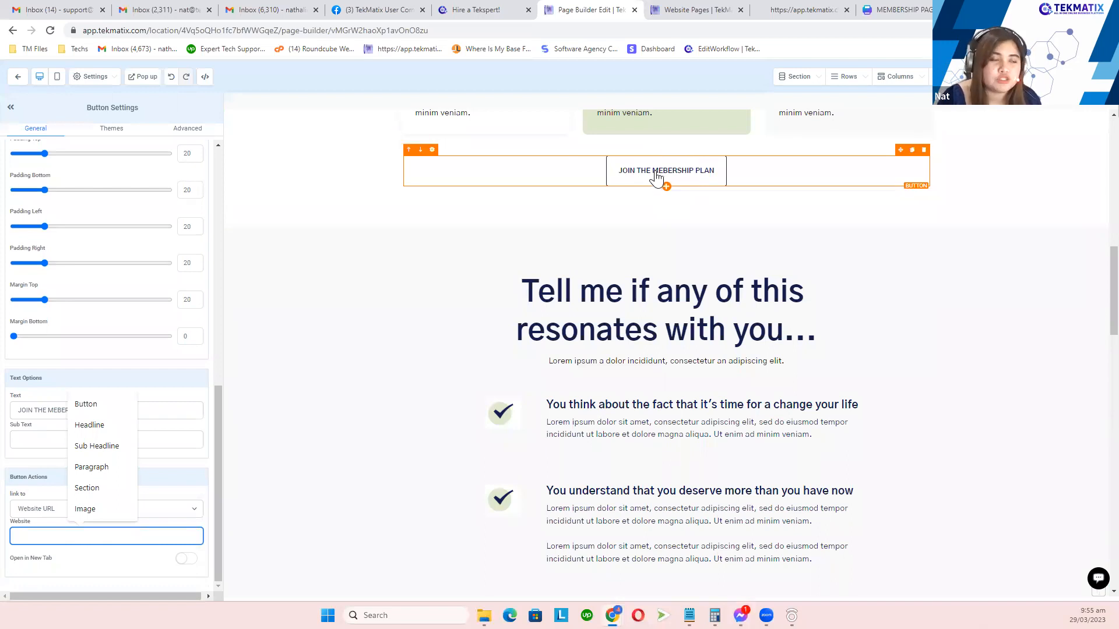
{"action": "left_click", "coordinate": [194, 510]}
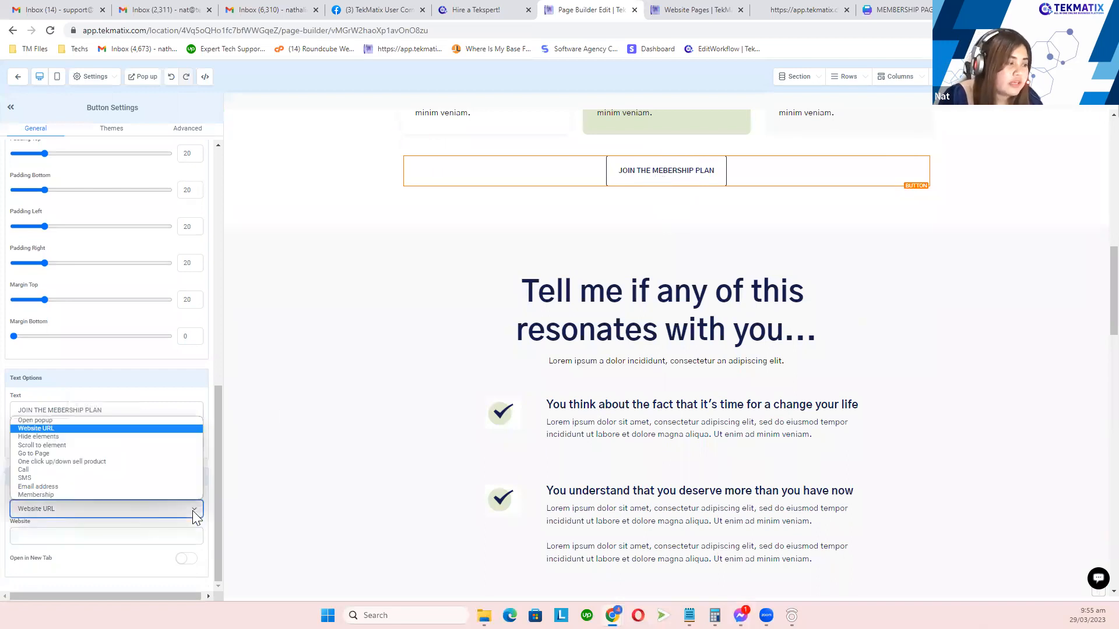
{"action": "left_click", "coordinate": [118, 453]}
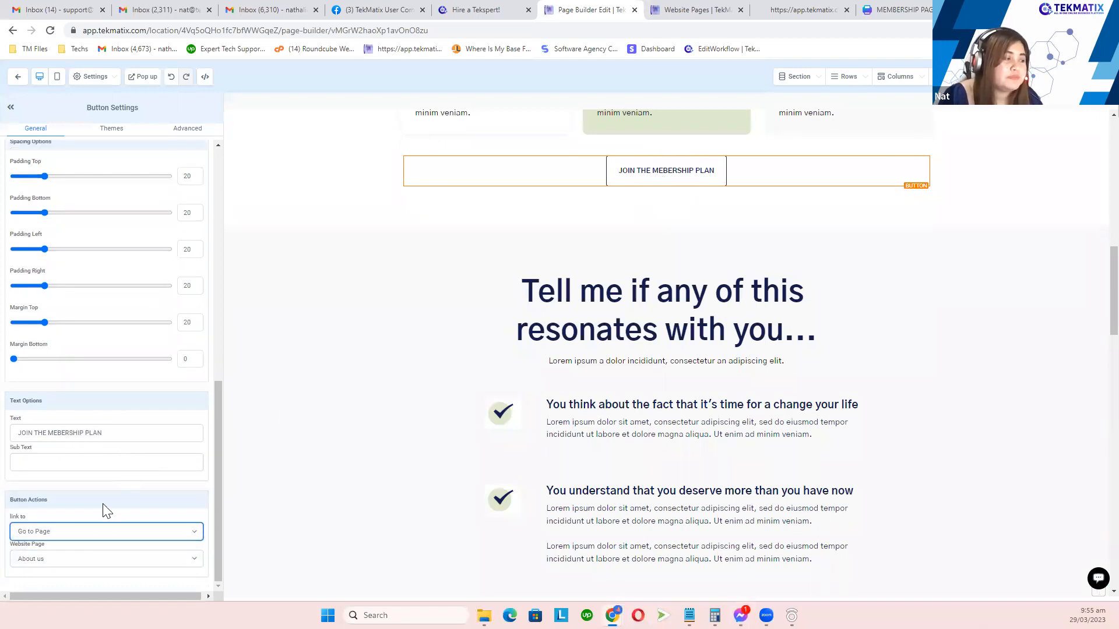
{"action": "left_click", "coordinate": [93, 560]}
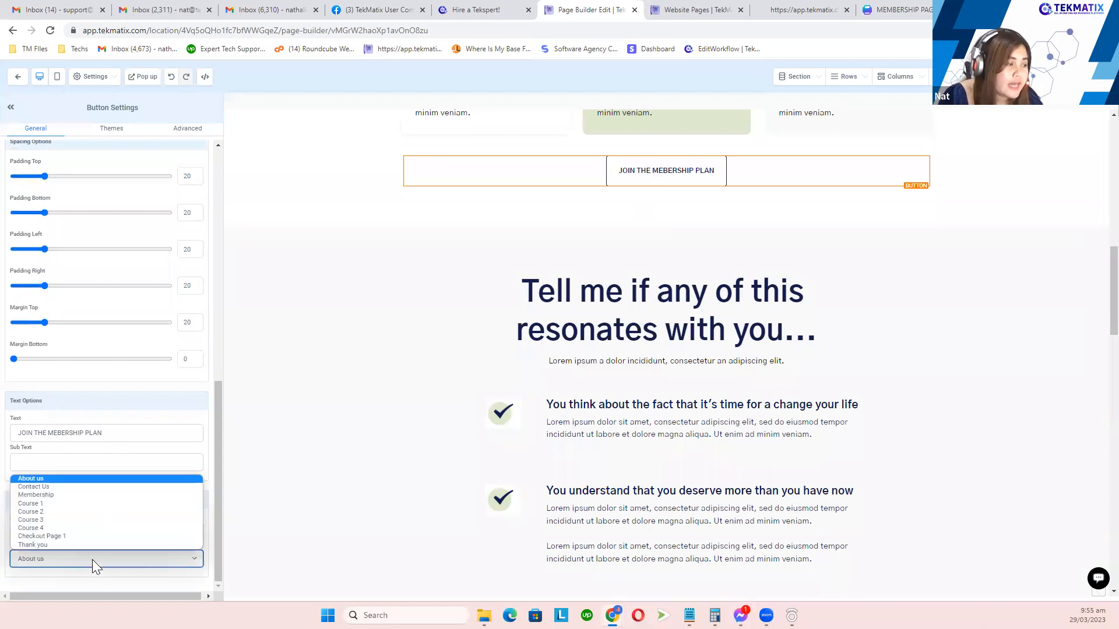
{"action": "left_click", "coordinate": [78, 495]}
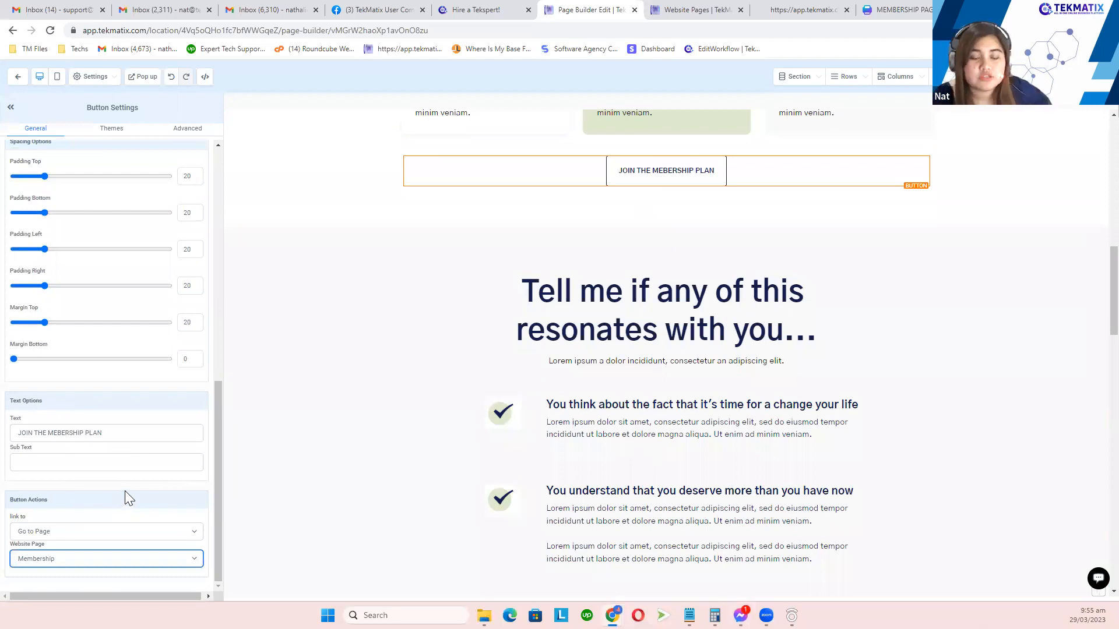
{"action": "scroll", "coordinate": [472, 484], "scroll_direction": "down", "scroll_amount": 4}
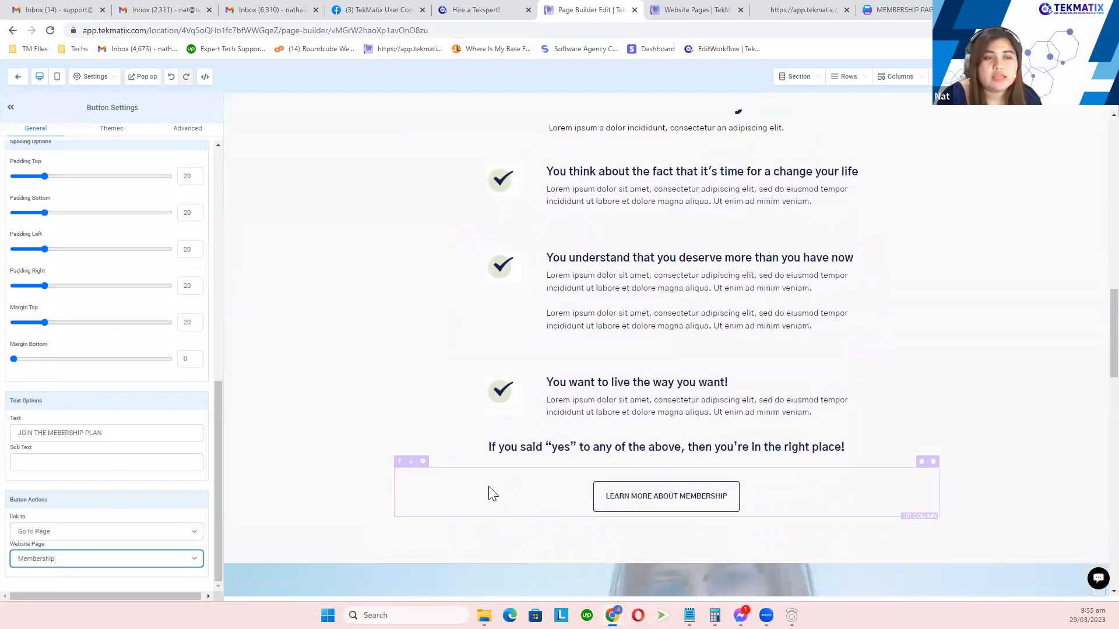
Step: Link the LEARN MORE ABOUT MEMBERSHIP button to the Membership page via Go to Page
{"action": "left_click", "coordinate": [664, 500]}
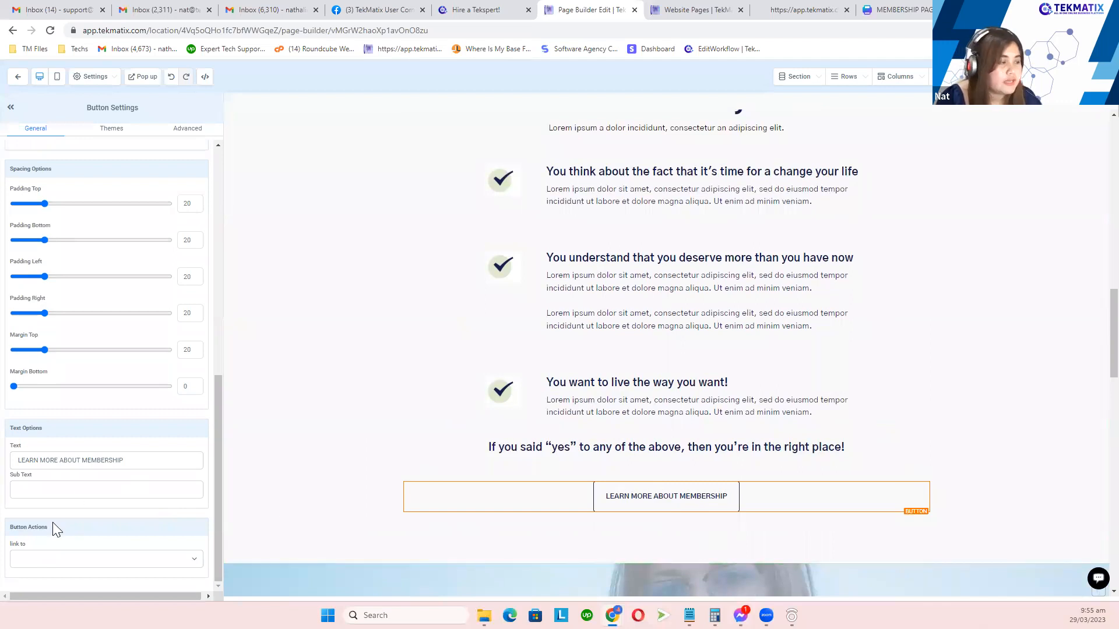
{"action": "left_click", "coordinate": [56, 560]}
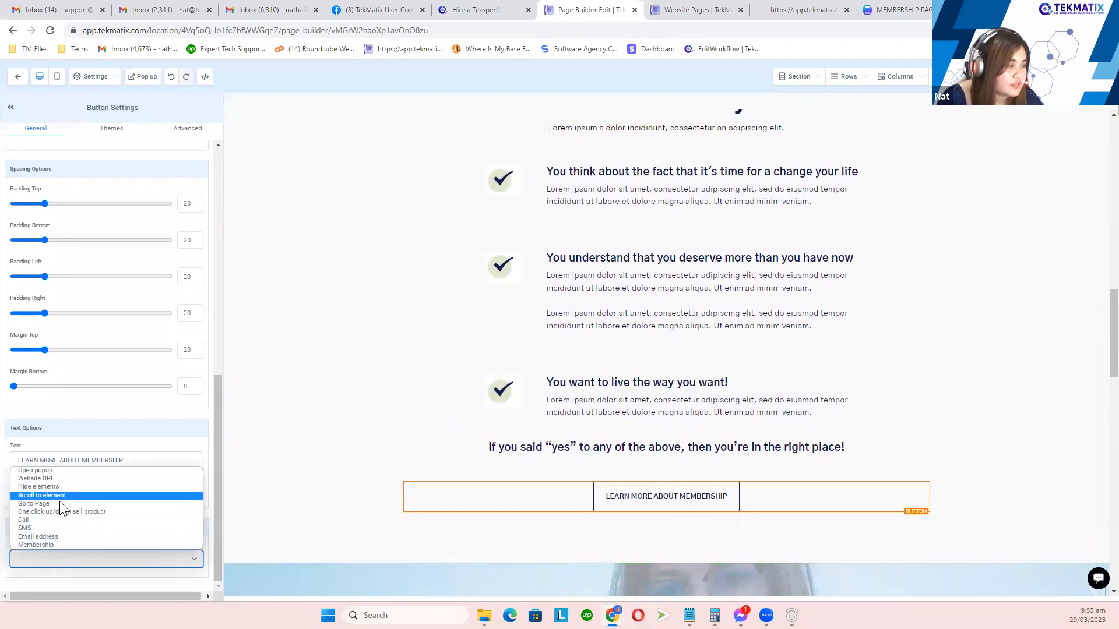
{"action": "left_click", "coordinate": [59, 504]}
{"action": "scroll", "coordinate": [83, 564], "scroll_direction": "down", "scroll_amount": 1}
{"action": "left_click", "coordinate": [75, 560]}
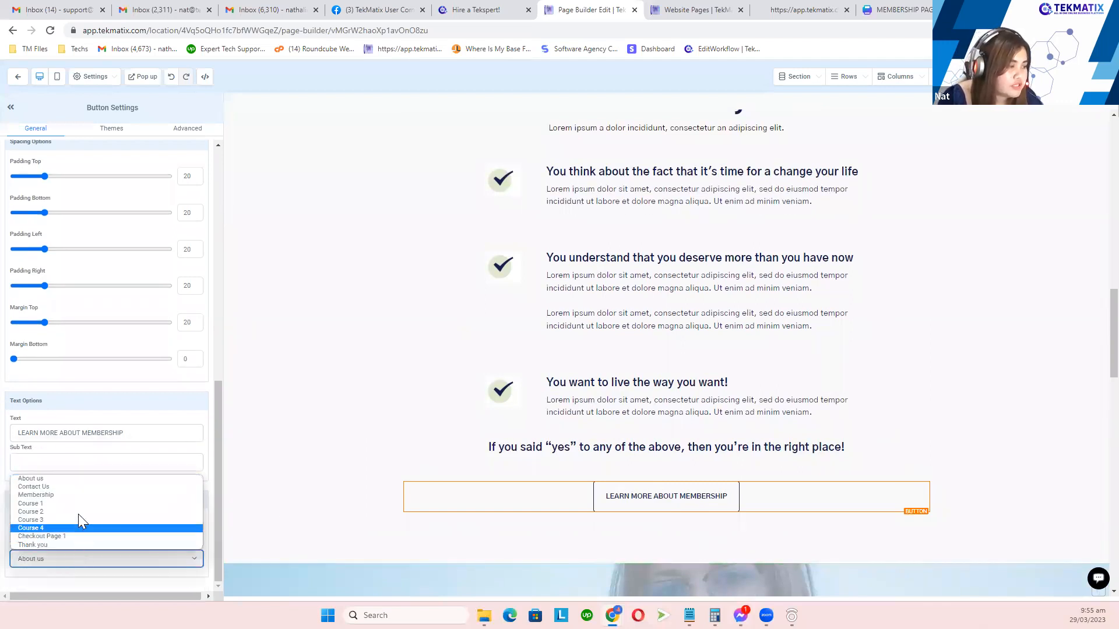
{"action": "left_click", "coordinate": [80, 495]}
{"action": "scroll", "coordinate": [559, 425], "scroll_direction": "down", "scroll_amount": 8}
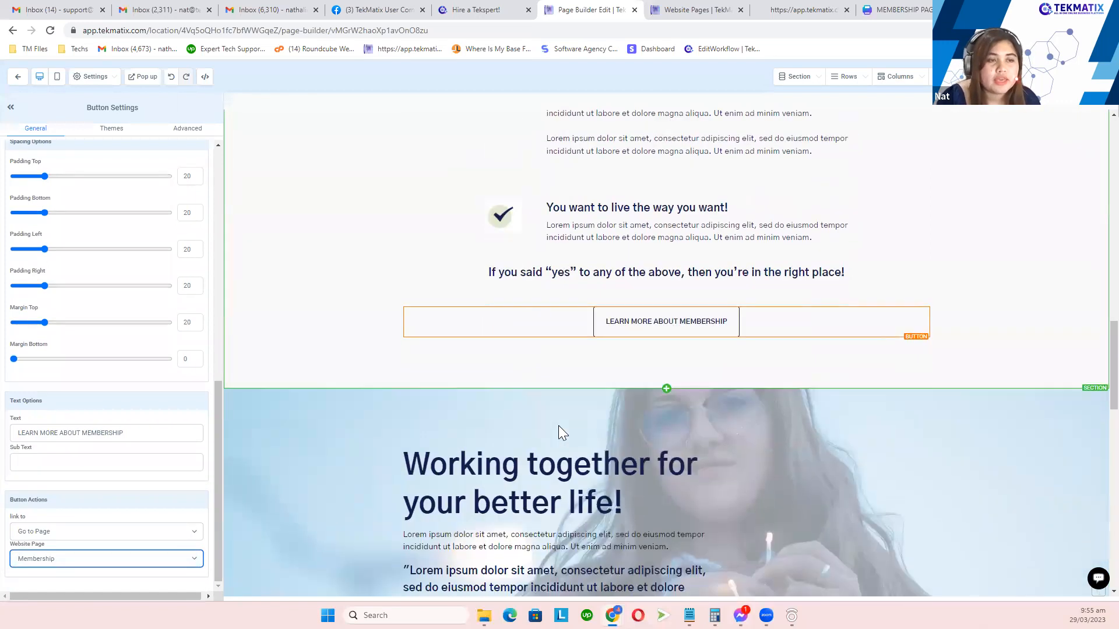
Step: Link the LEARN MORE ABOUT WHO WE ARE button to the About us page via Go to Page
{"action": "left_click", "coordinate": [491, 356]}
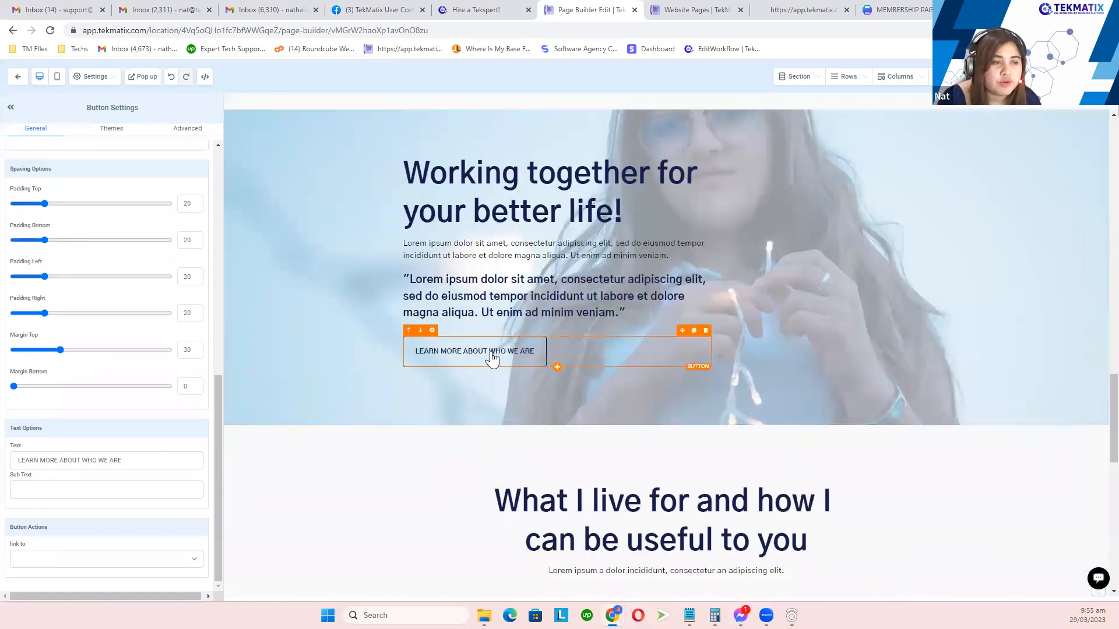
{"action": "left_click", "coordinate": [132, 560]}
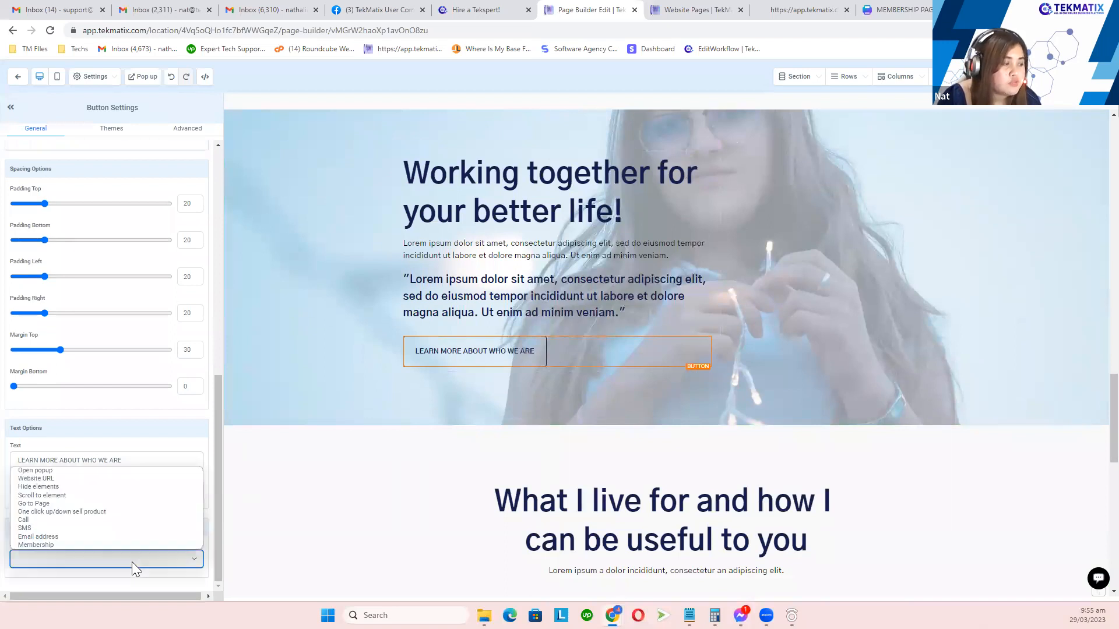
{"action": "left_click", "coordinate": [87, 502]}
{"action": "scroll", "coordinate": [93, 551], "scroll_direction": "down", "scroll_amount": 1}
{"action": "left_click", "coordinate": [89, 557]}
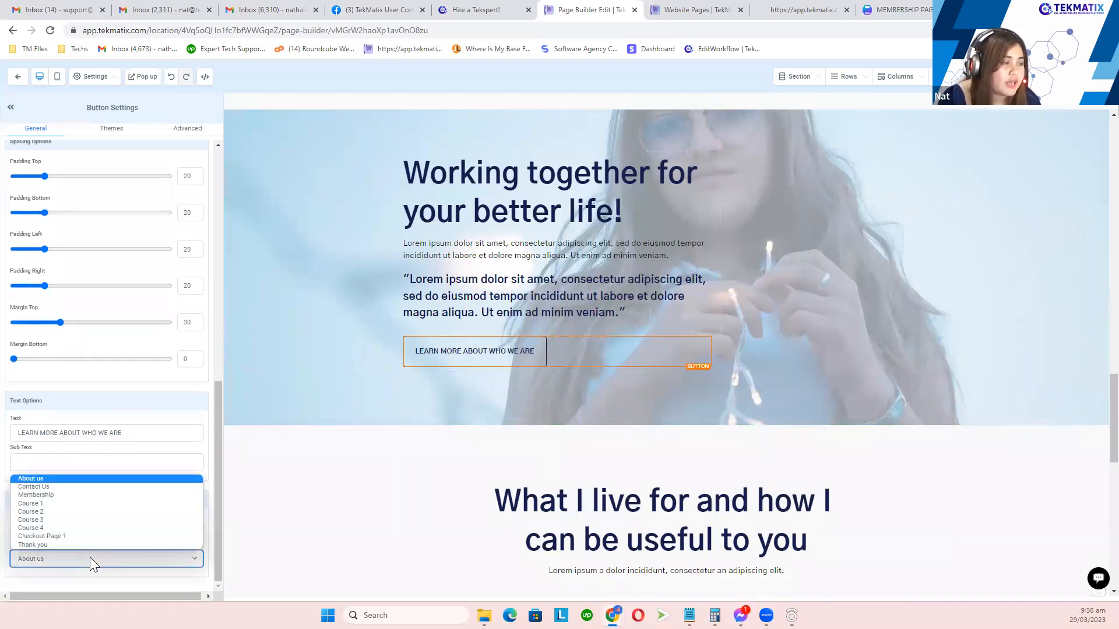
{"action": "left_click", "coordinate": [76, 478]}
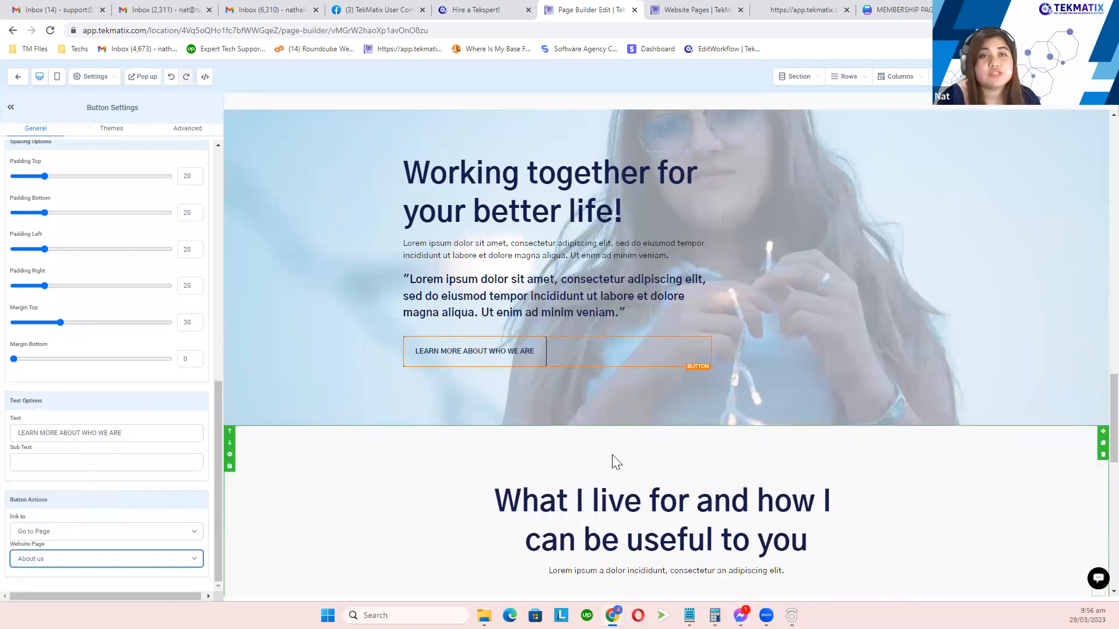
{"action": "scroll", "coordinate": [630, 439], "scroll_direction": "down", "scroll_amount": 3}
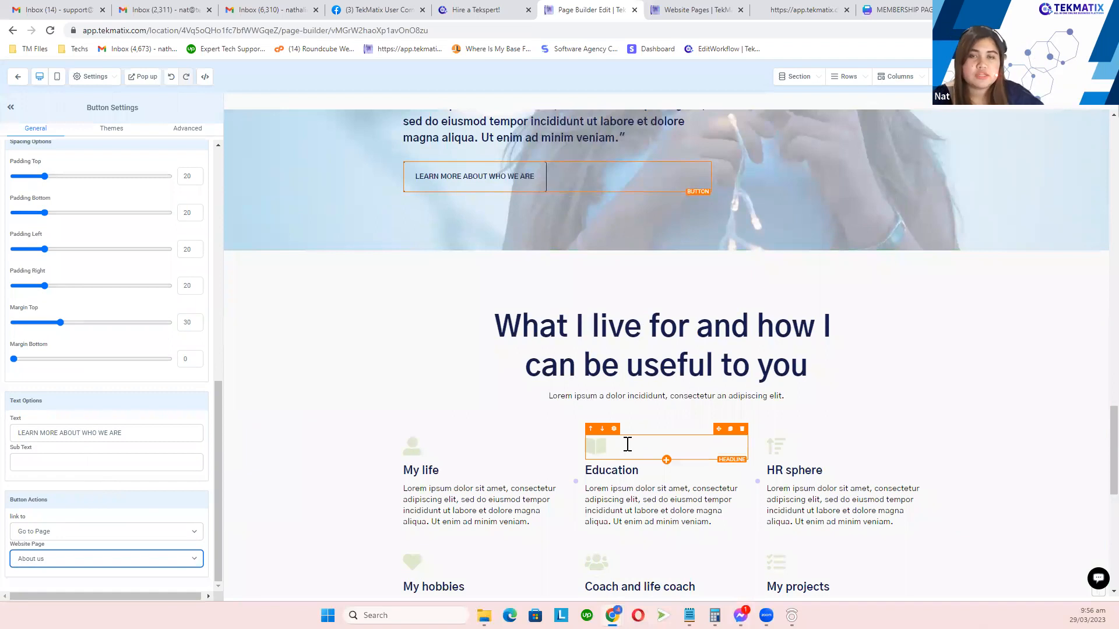
Step: Delete the footer's Office paragraph and its empty column, leaving Call, Email and Site centred
{"action": "scroll", "coordinate": [621, 467], "scroll_direction": "down", "scroll_amount": 7}
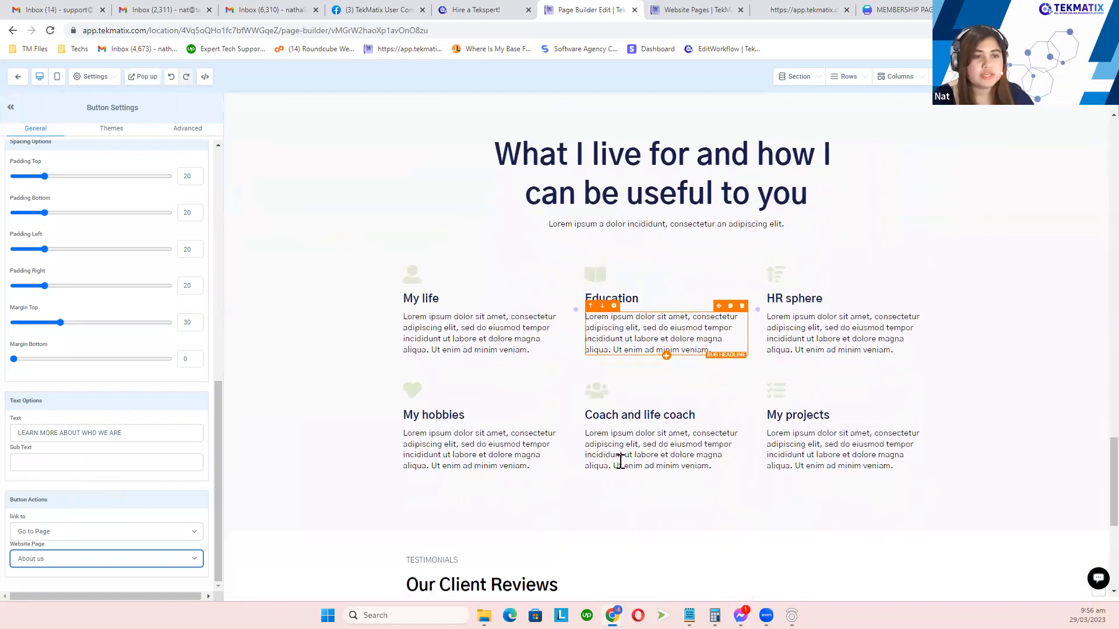
{"action": "scroll", "coordinate": [582, 477], "scroll_direction": "down", "scroll_amount": 2}
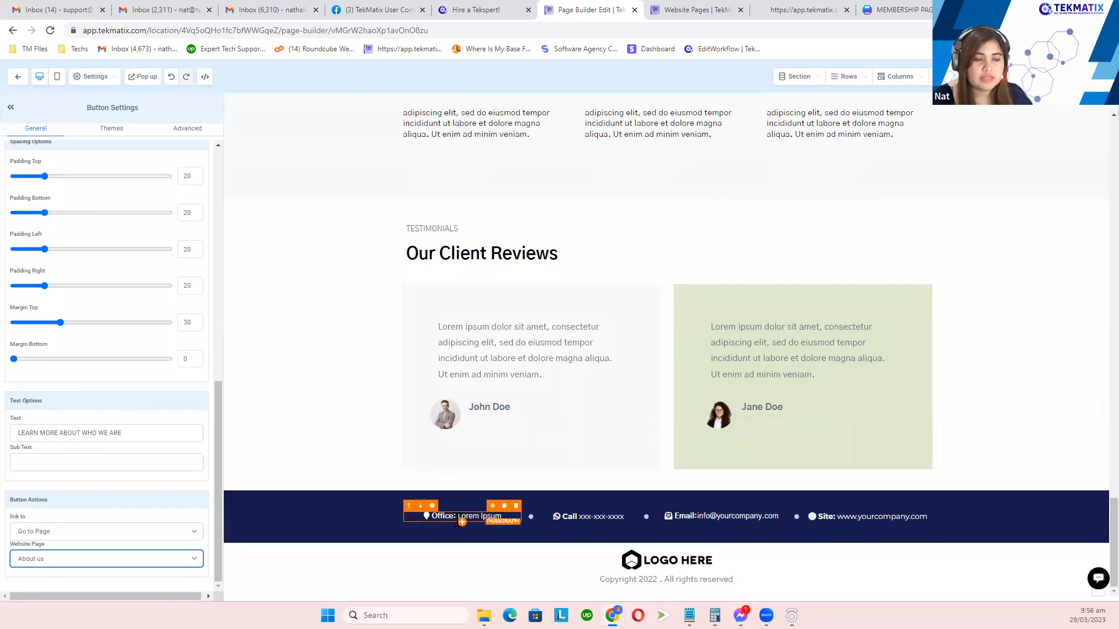
{"action": "left_click", "coordinate": [516, 506]}
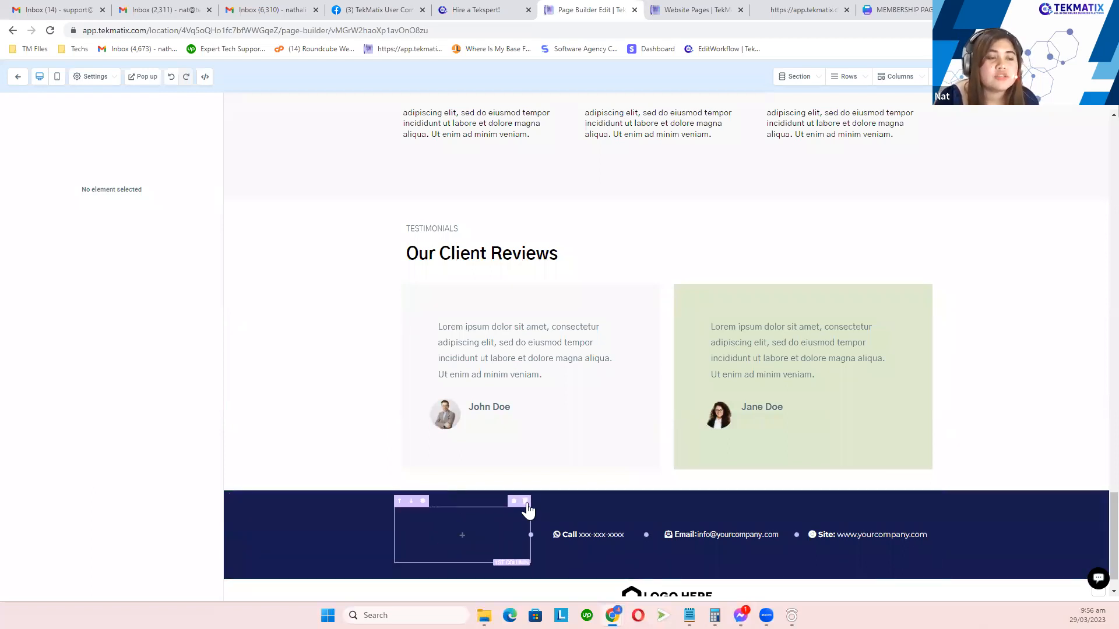
{"action": "left_click", "coordinate": [525, 502]}
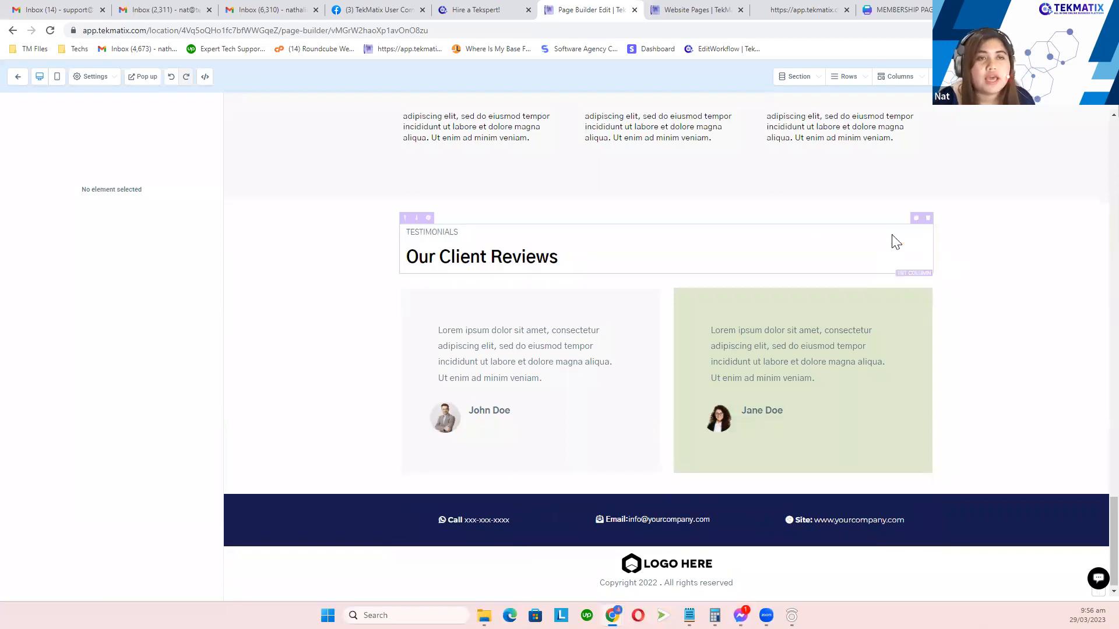
{"action": "scroll", "coordinate": [893, 239], "scroll_direction": "up", "scroll_amount": 6}
Step: Glance at the SEO Meta Data panel, then preview the Home page top at mobile width
{"action": "left_click", "coordinate": [1090, 76]}
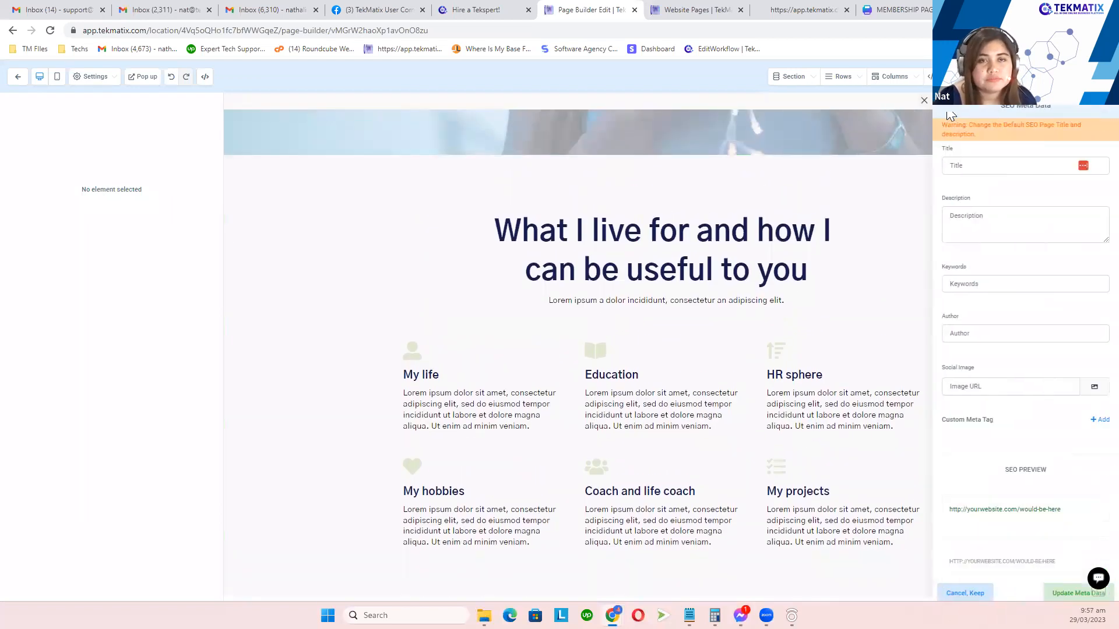
{"action": "left_click", "coordinate": [923, 101]}
{"action": "scroll", "coordinate": [890, 218], "scroll_direction": "down", "scroll_amount": 4}
{"action": "scroll", "coordinate": [890, 215], "scroll_direction": "up", "scroll_amount": 10}
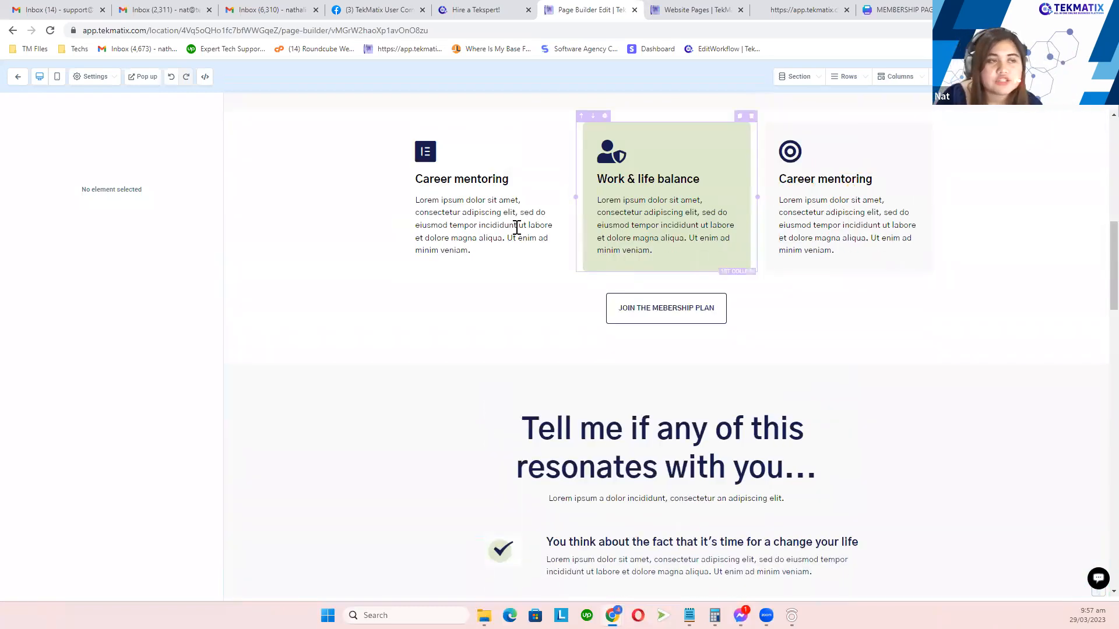
{"action": "scroll", "coordinate": [501, 224], "scroll_direction": "up", "scroll_amount": 3}
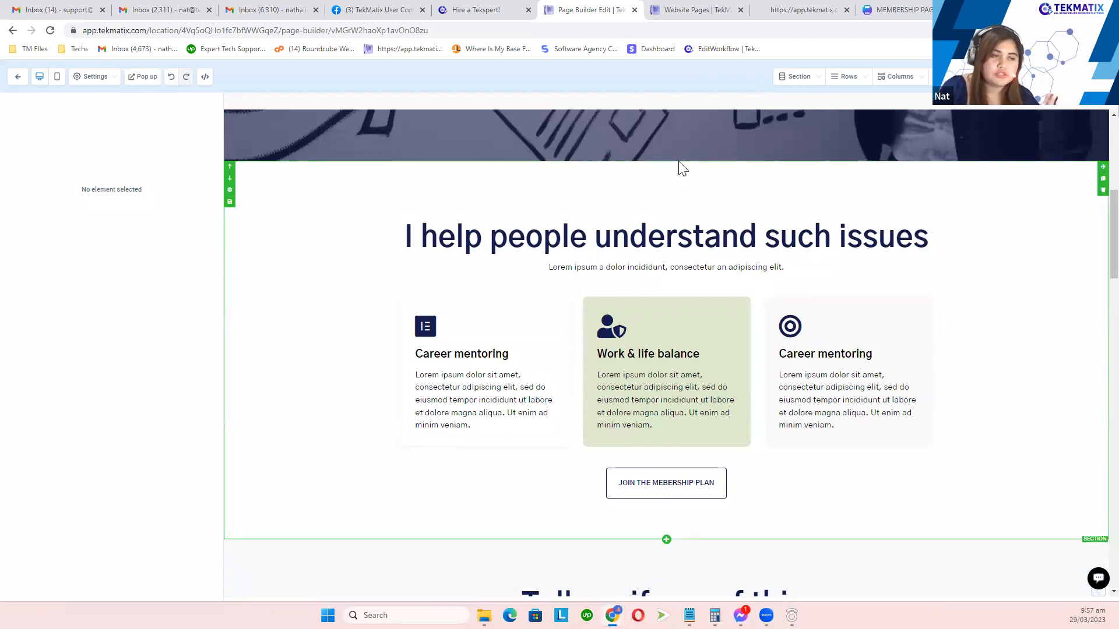
{"action": "scroll", "coordinate": [644, 284], "scroll_direction": "up", "scroll_amount": 4}
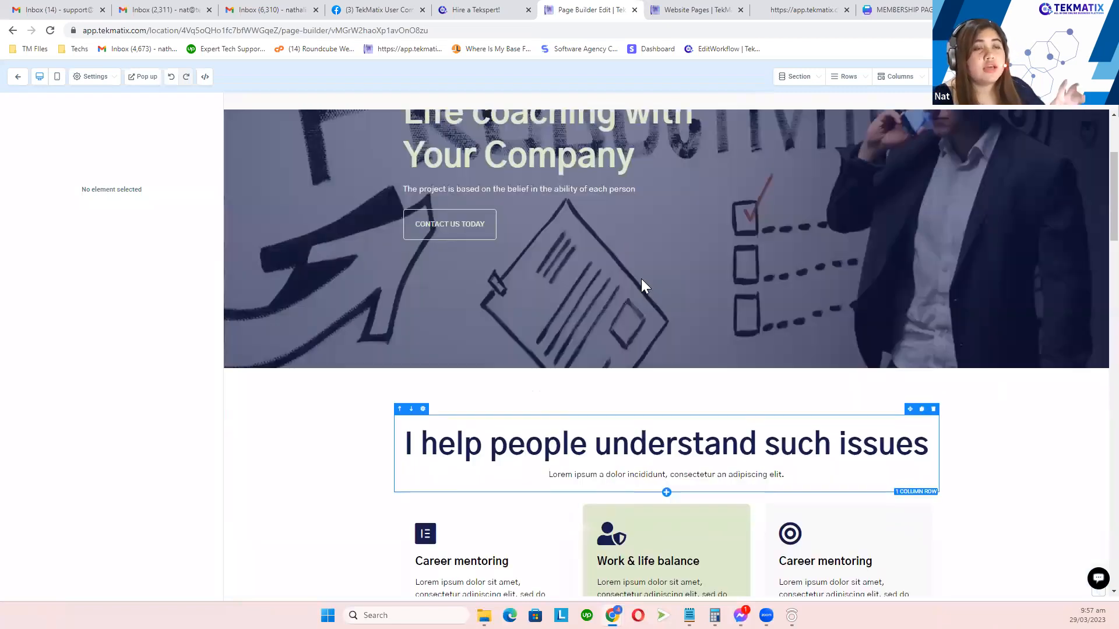
{"action": "scroll", "coordinate": [641, 278], "scroll_direction": "up", "scroll_amount": 3}
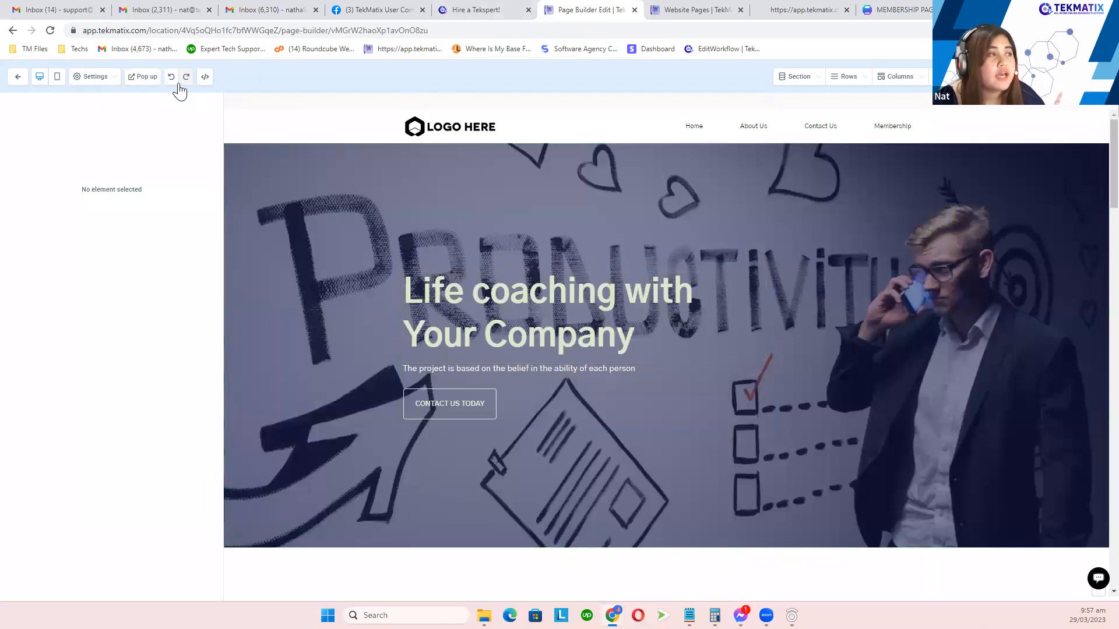
{"action": "left_click", "coordinate": [58, 82]}
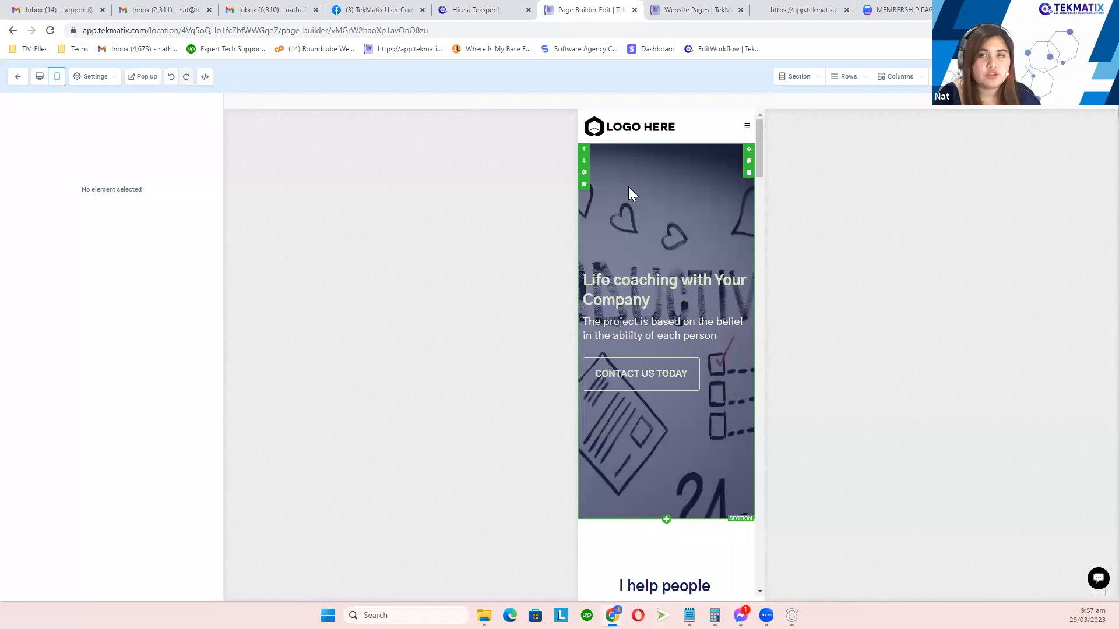
{"action": "scroll", "coordinate": [674, 199], "scroll_direction": "down", "scroll_amount": 6}
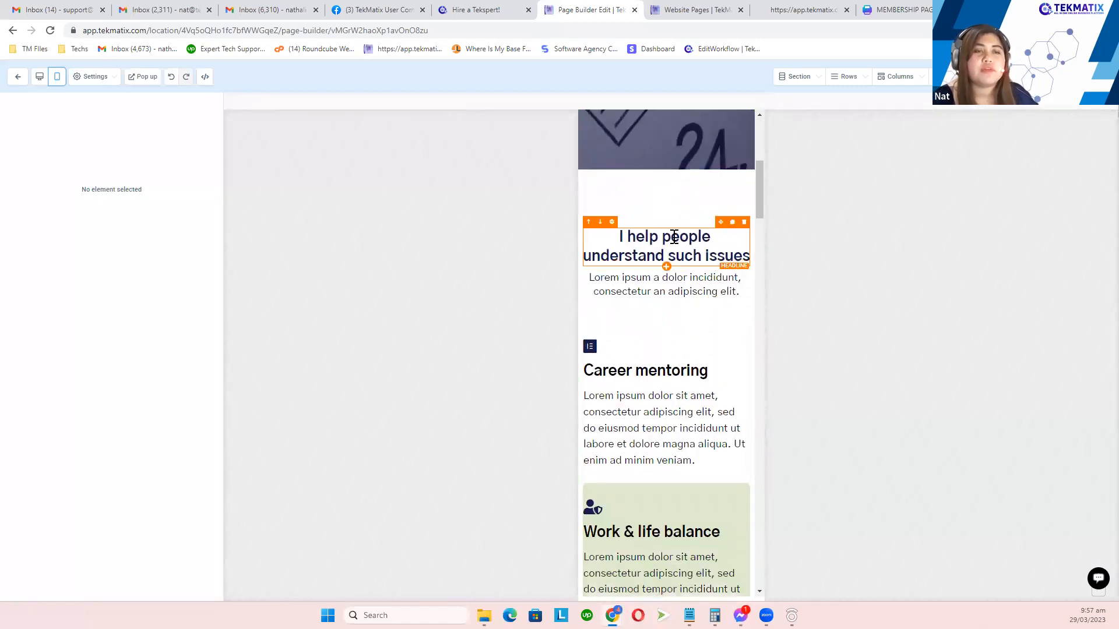
{"action": "scroll", "coordinate": [668, 249], "scroll_direction": "down", "scroll_amount": 8}
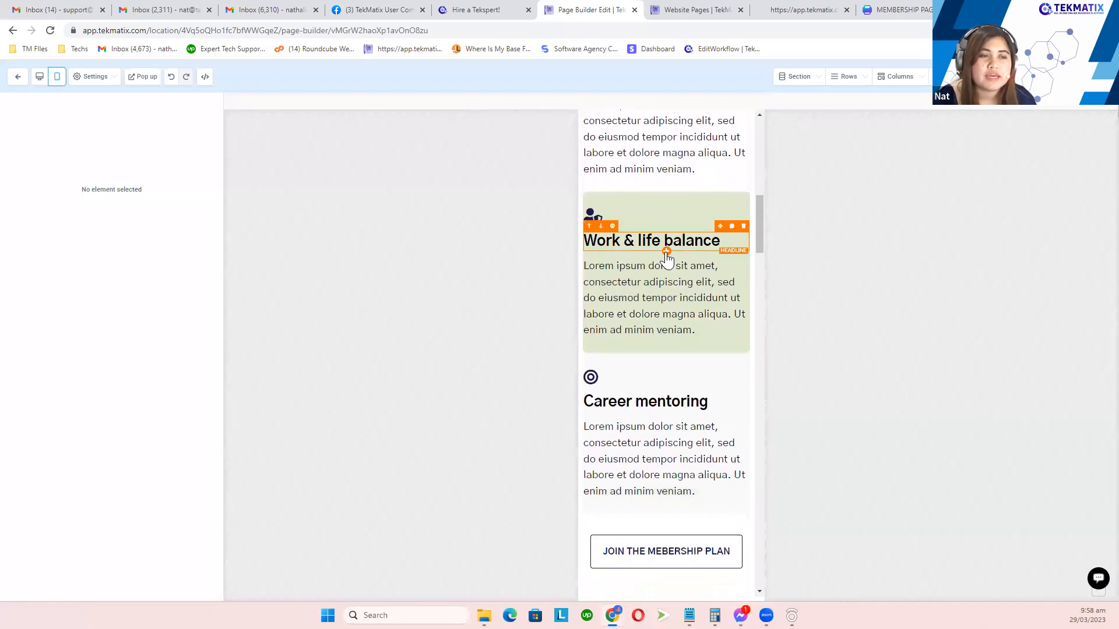
{"action": "scroll", "coordinate": [666, 252], "scroll_direction": "down", "scroll_amount": 20}
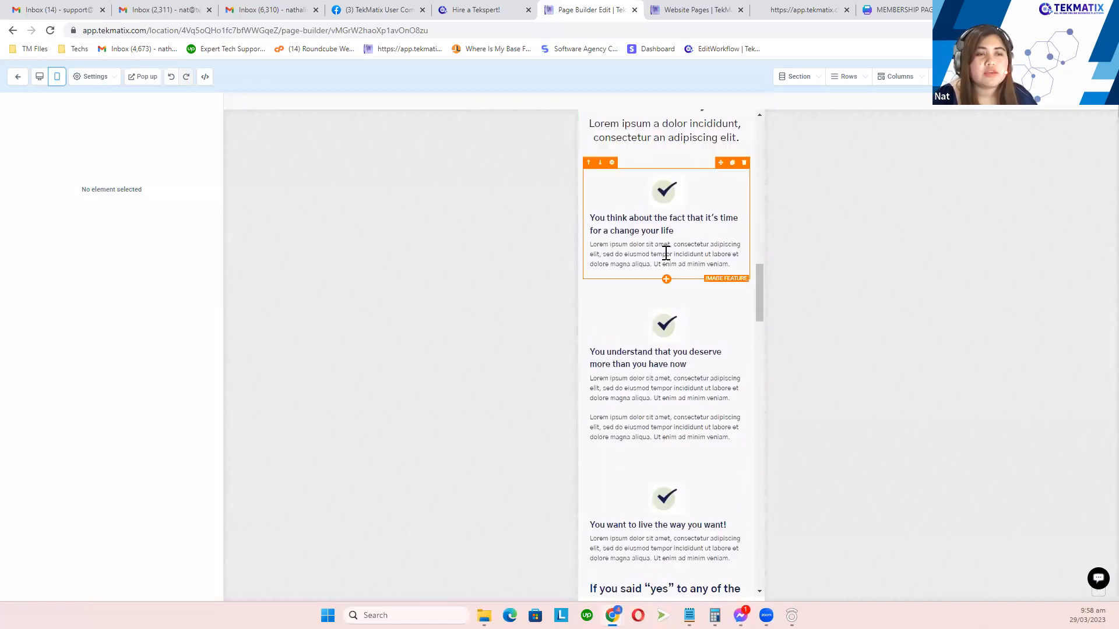
{"action": "scroll", "coordinate": [666, 253], "scroll_direction": "down", "scroll_amount": 20}
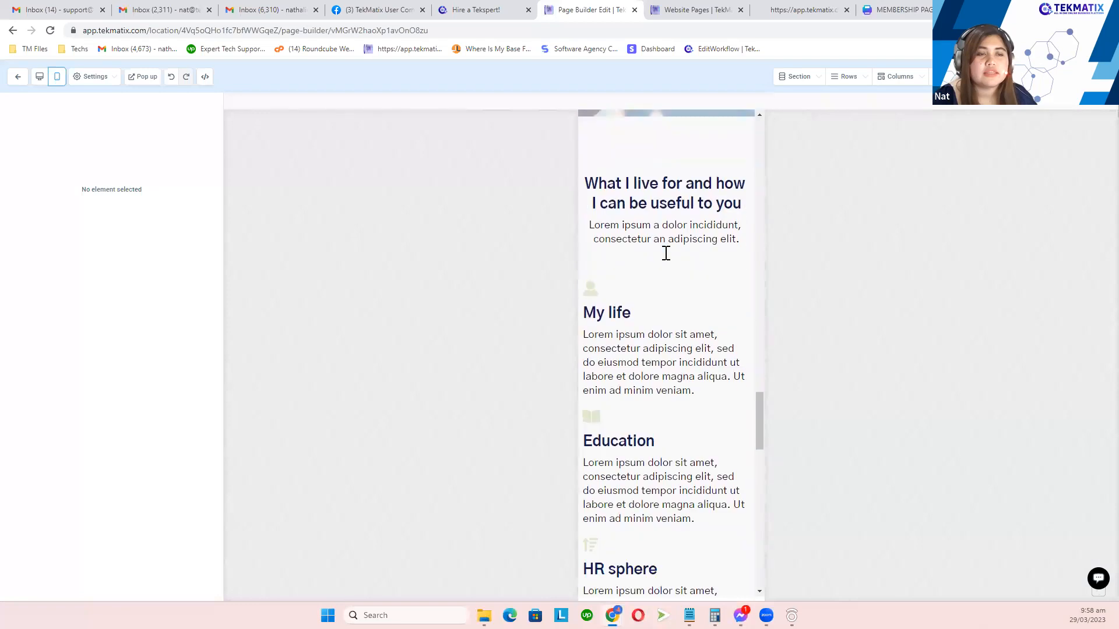
{"action": "scroll", "coordinate": [665, 253], "scroll_direction": "down", "scroll_amount": 8}
{"action": "scroll", "coordinate": [672, 333], "scroll_direction": "up", "scroll_amount": 12}
{"action": "scroll", "coordinate": [676, 334], "scroll_direction": "up", "scroll_amount": 15}
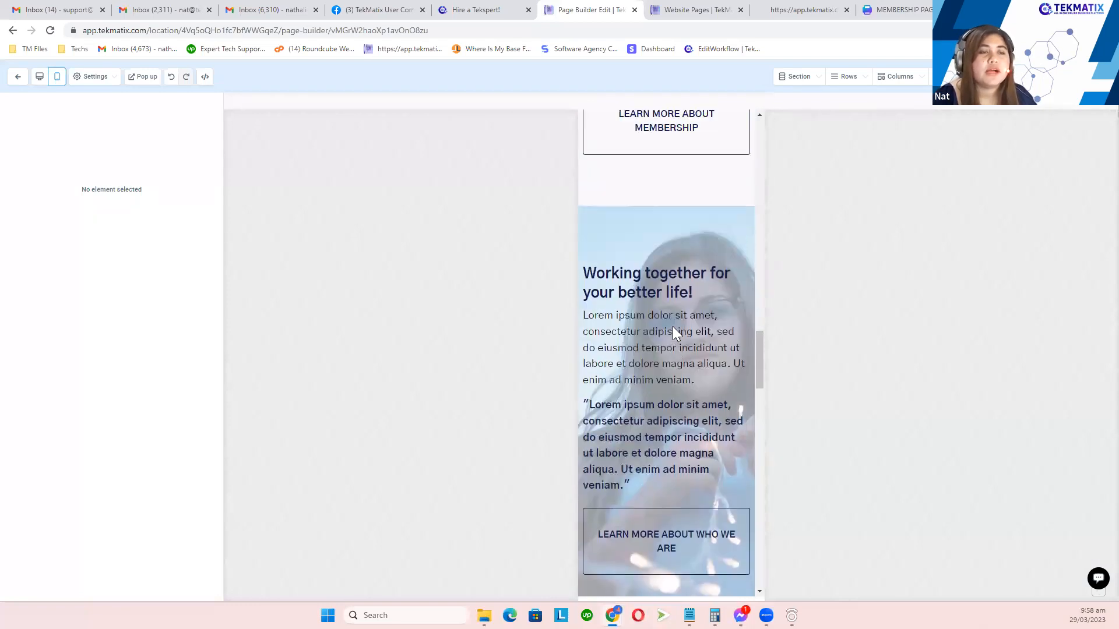
{"action": "scroll", "coordinate": [675, 333], "scroll_direction": "up", "scroll_amount": 3}
{"action": "scroll", "coordinate": [669, 332], "scroll_direction": "down", "scroll_amount": 4}
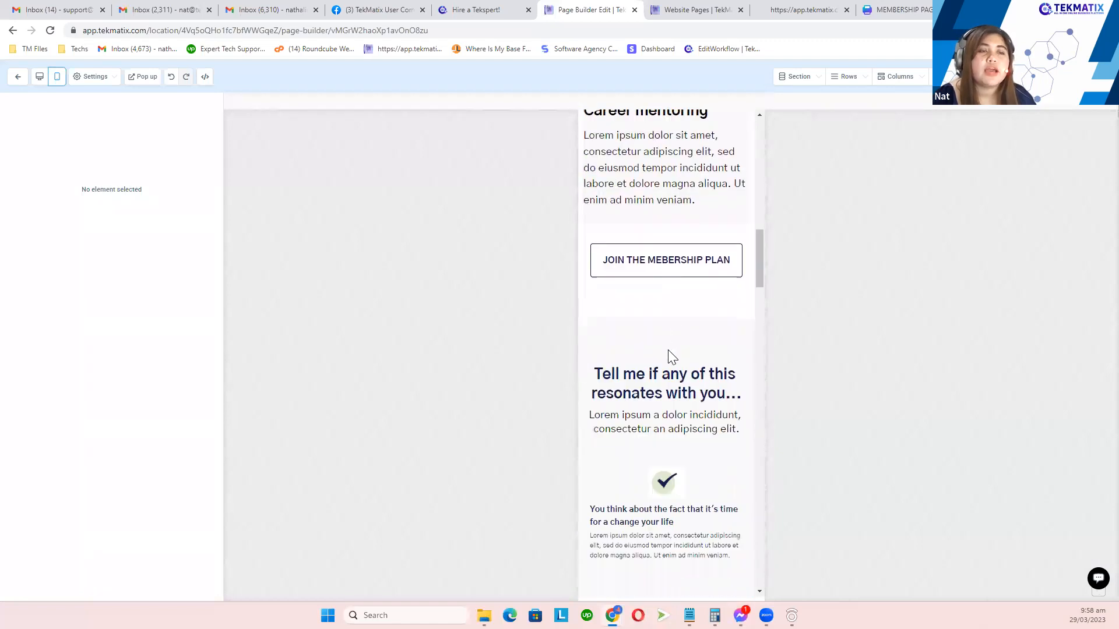
Step: Drag the checklist headline's Mobile Font Size slider from 32 down to 22
{"action": "left_click", "coordinate": [667, 391]}
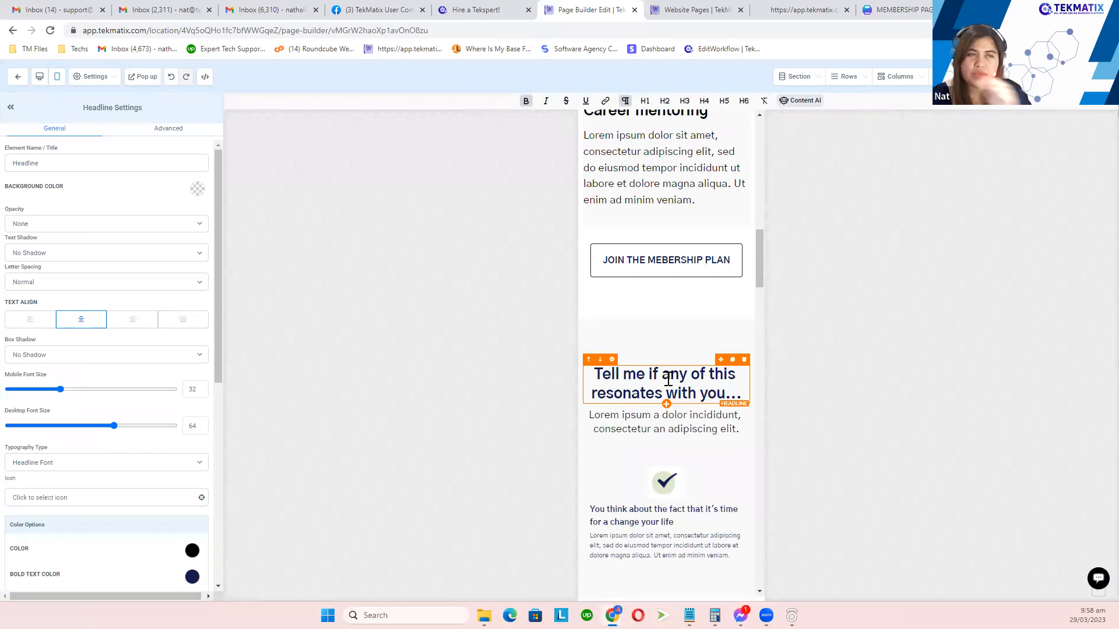
{"action": "left_click", "coordinate": [692, 347]}
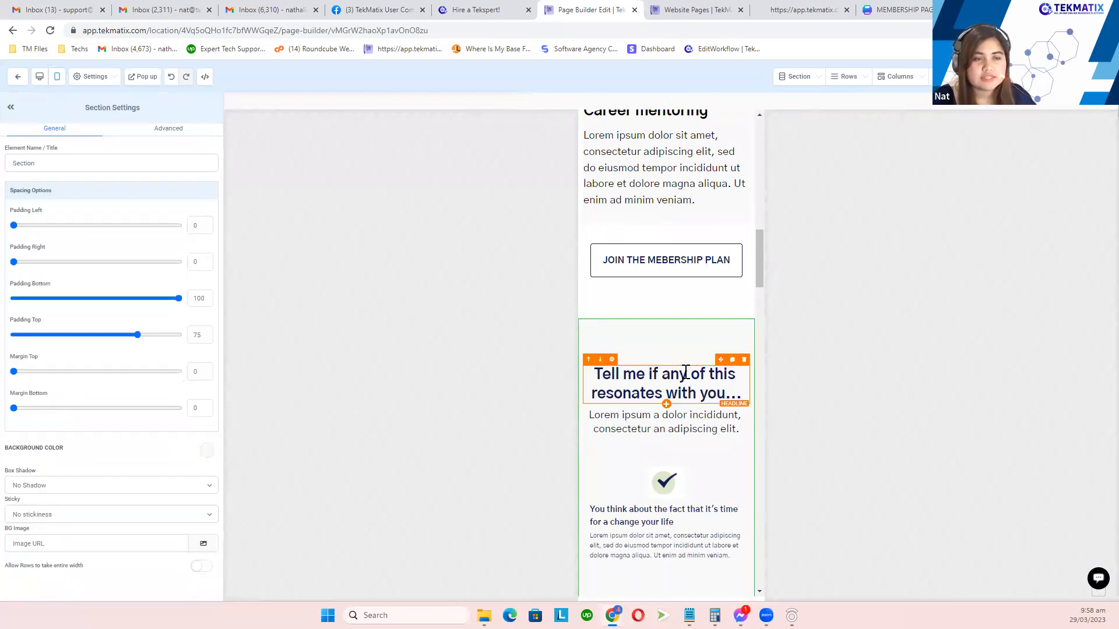
{"action": "left_click", "coordinate": [705, 397]}
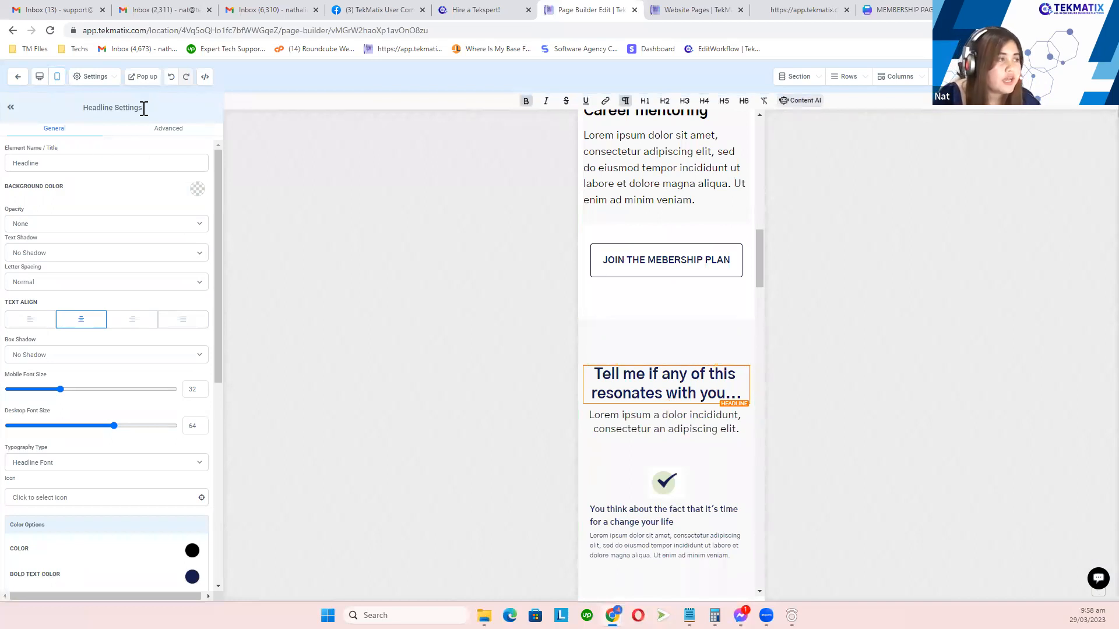
{"action": "left_click", "coordinate": [110, 111]}
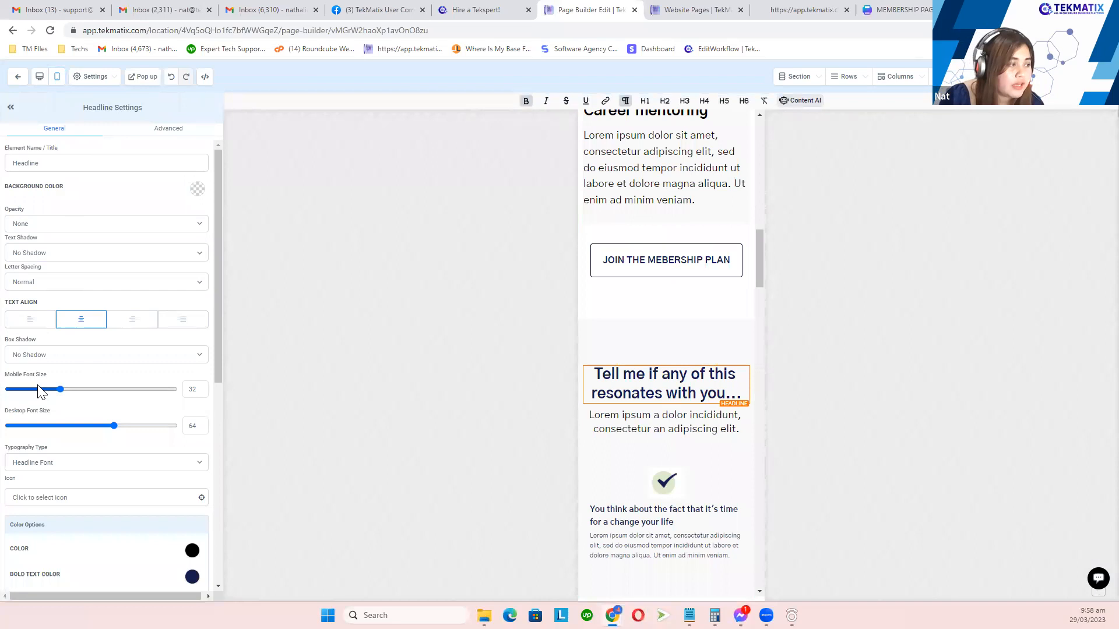
{"action": "left_click_drag", "start_coordinate": [8, 385], "coordinate": [62, 393]}
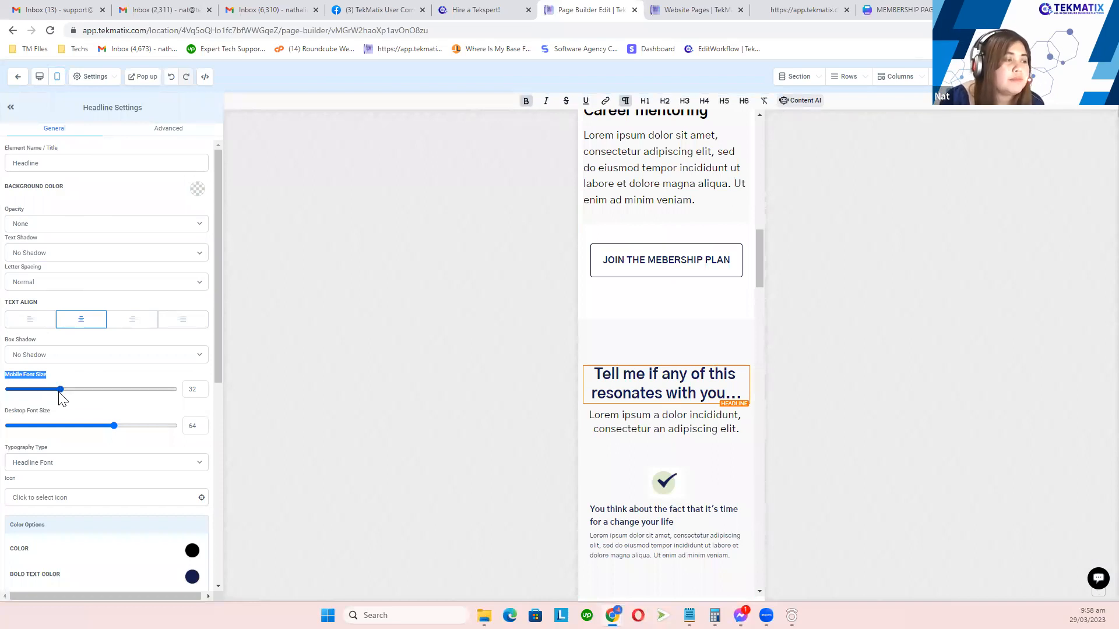
{"action": "left_click_drag", "start_coordinate": [60, 391], "coordinate": [44, 390]}
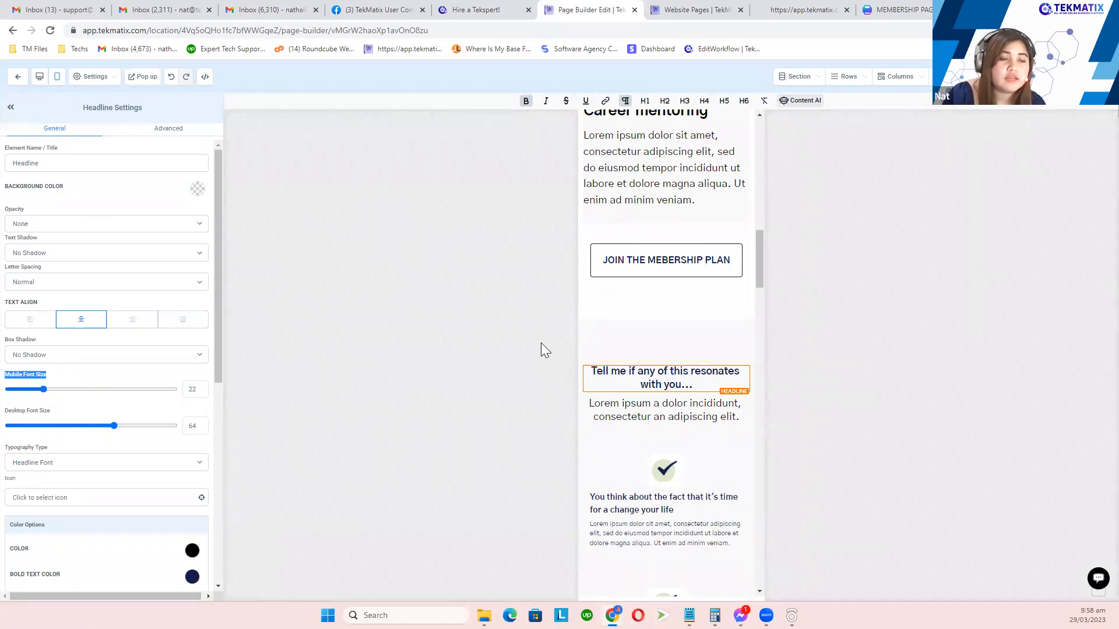
Step: Check the sub headline, reselect the checklist headline, and switch back to desktop preview
{"action": "scroll", "coordinate": [714, 347], "scroll_direction": "down", "scroll_amount": 10}
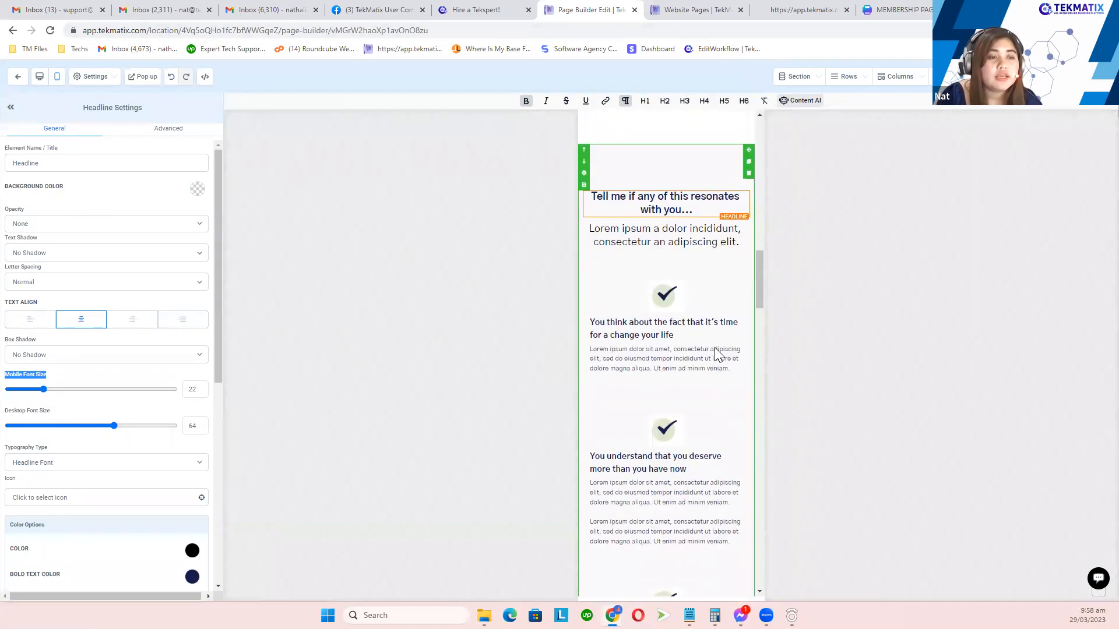
{"action": "left_click", "coordinate": [666, 176]}
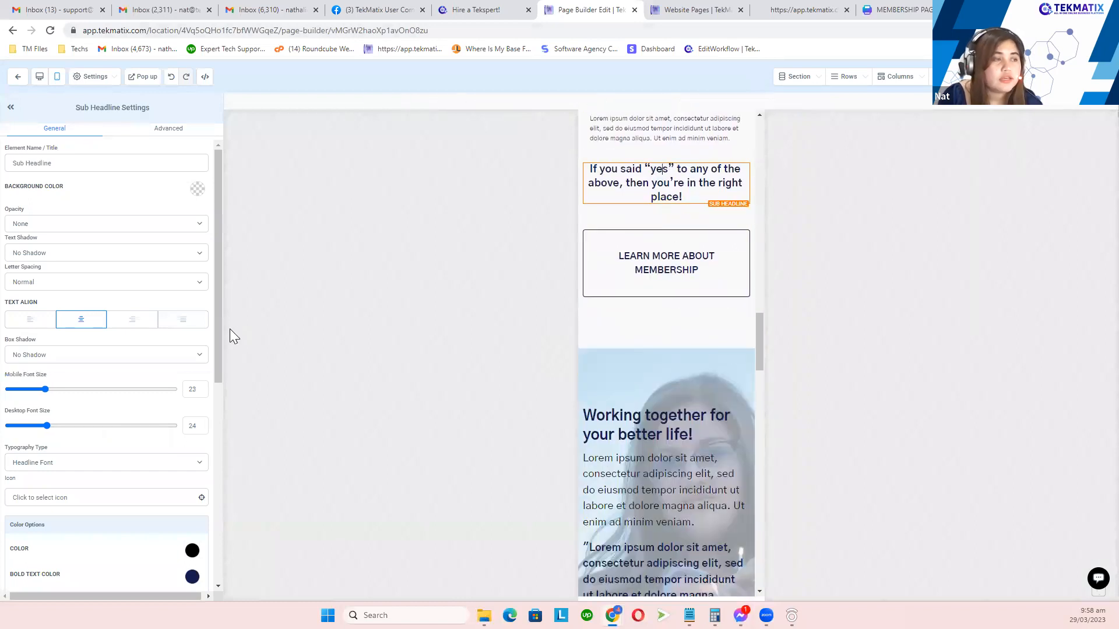
{"action": "scroll", "coordinate": [672, 405], "scroll_direction": "down", "scroll_amount": 4}
{"action": "scroll", "coordinate": [671, 406], "scroll_direction": "down", "scroll_amount": 5}
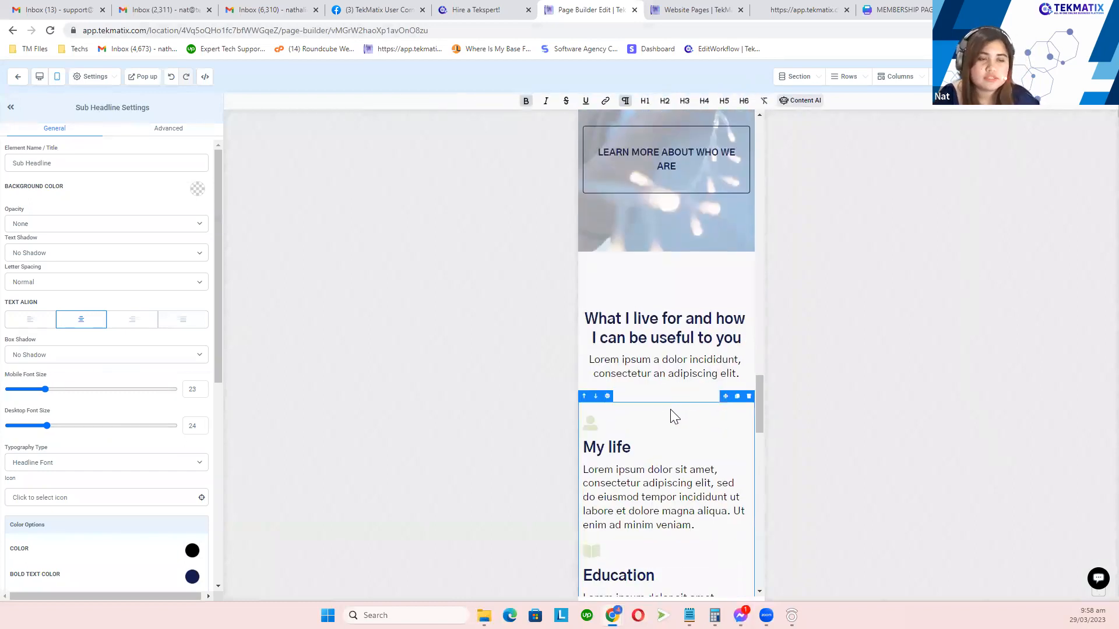
{"action": "scroll", "coordinate": [671, 409], "scroll_direction": "up", "scroll_amount": 11}
{"action": "scroll", "coordinate": [651, 411], "scroll_direction": "up", "scroll_amount": 10}
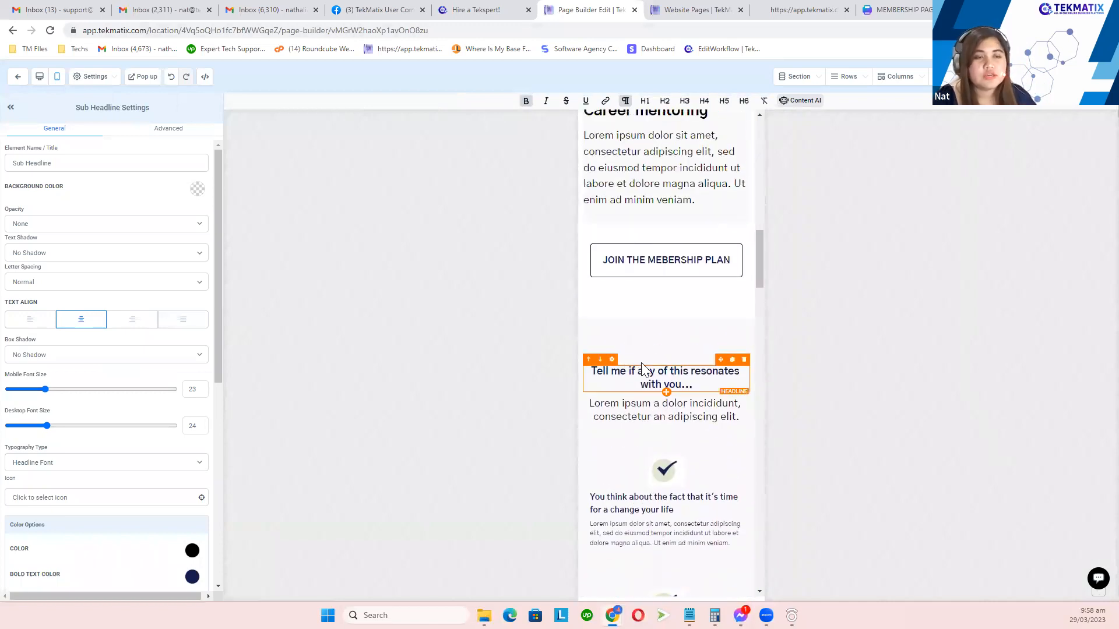
{"action": "left_click", "coordinate": [667, 378]}
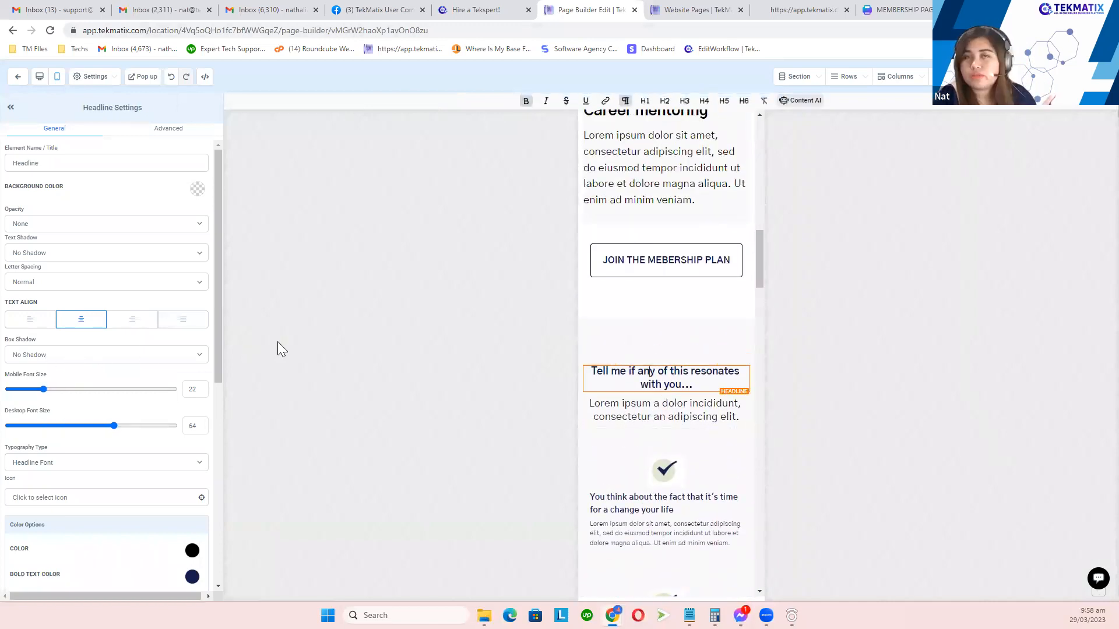
{"action": "left_click", "coordinate": [40, 77]}
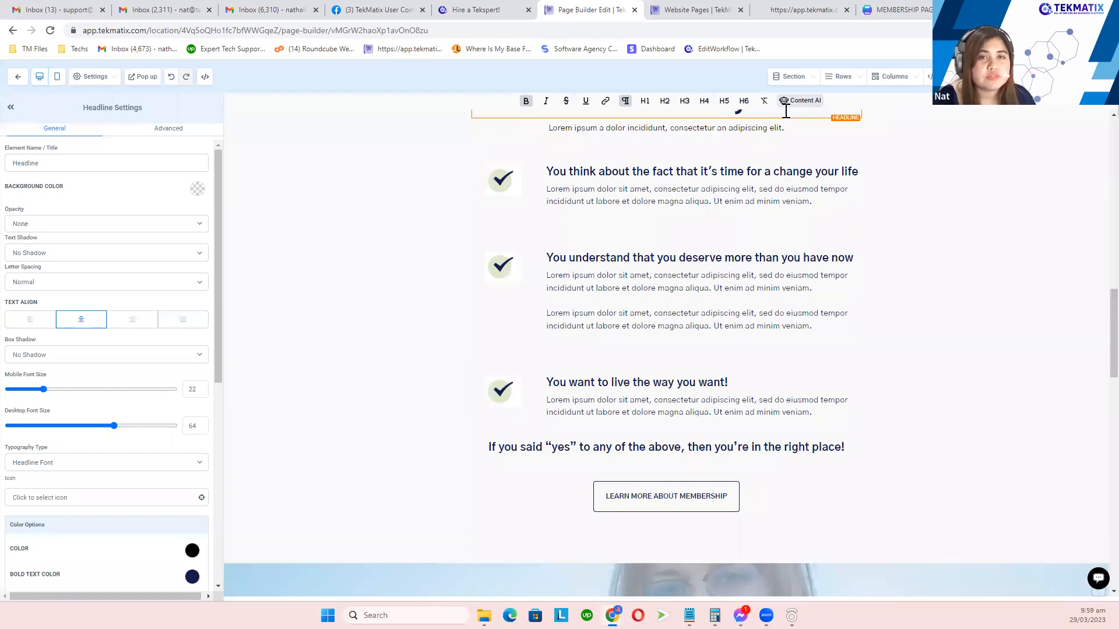
Step: Copy 'Life coaching' from the hero headline and paste it as the SEO title
{"action": "left_click", "coordinate": [92, 80]}
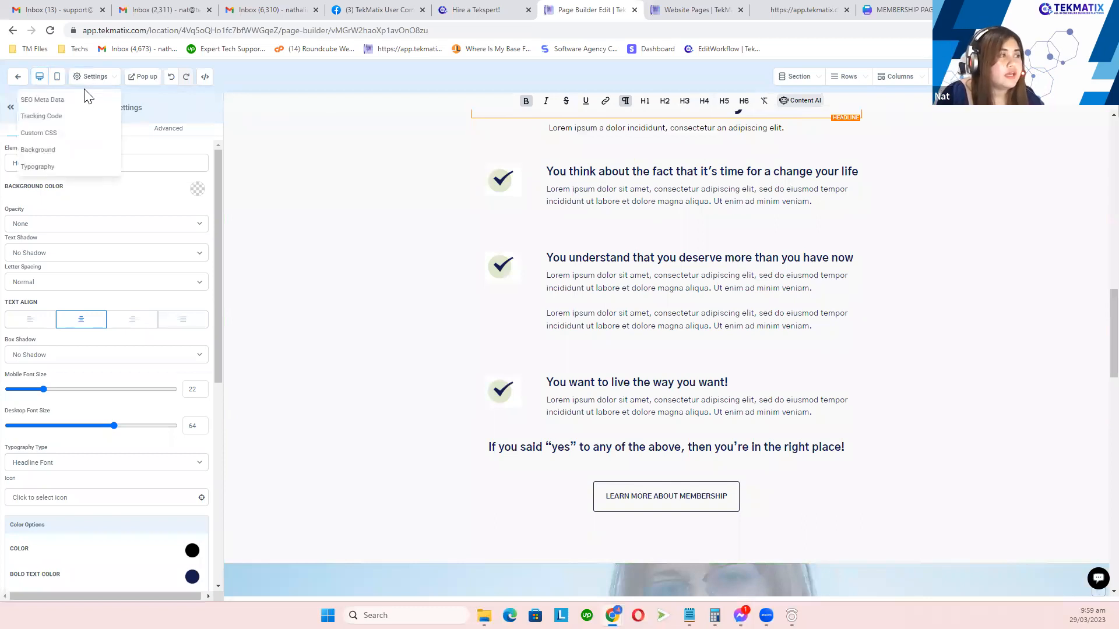
{"action": "left_click", "coordinate": [85, 98]}
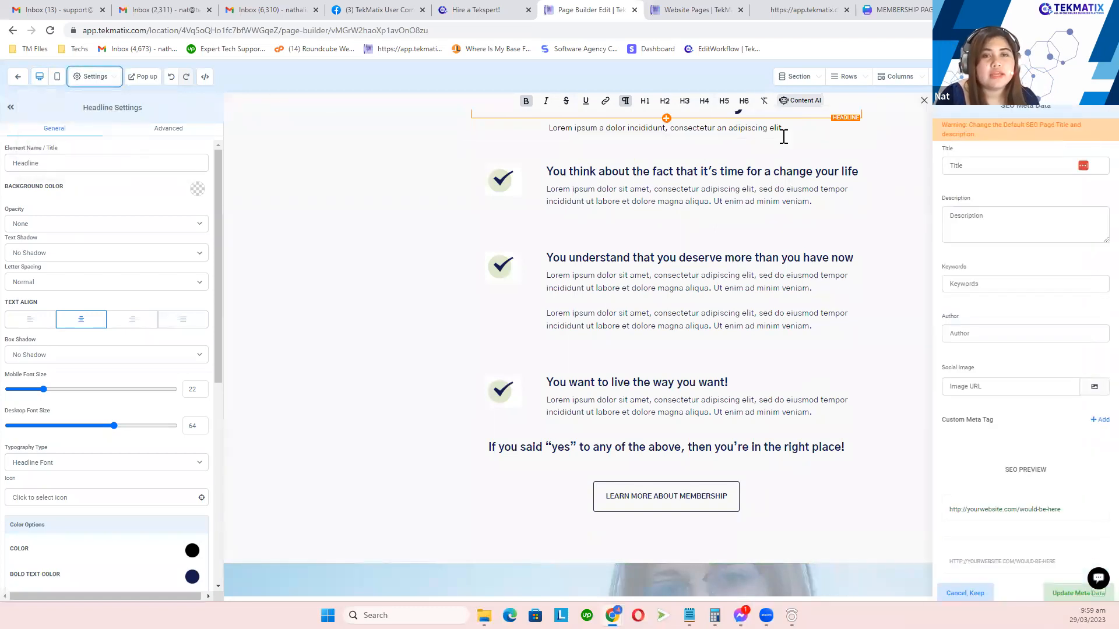
{"action": "scroll", "coordinate": [868, 219], "scroll_direction": "up", "scroll_amount": 5}
{"action": "left_click", "coordinate": [980, 166]}
{"action": "scroll", "coordinate": [779, 240], "scroll_direction": "up", "scroll_amount": 15}
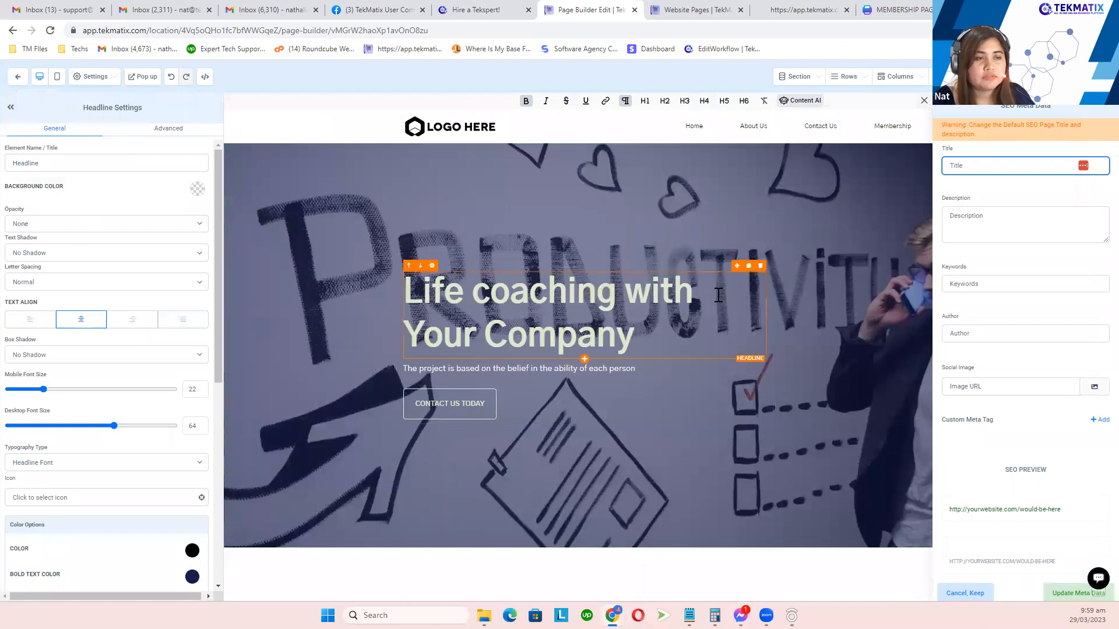
{"action": "left_click_drag", "start_coordinate": [616, 292], "coordinate": [391, 298]}
{"action": "key", "text": "ctrl+c"}
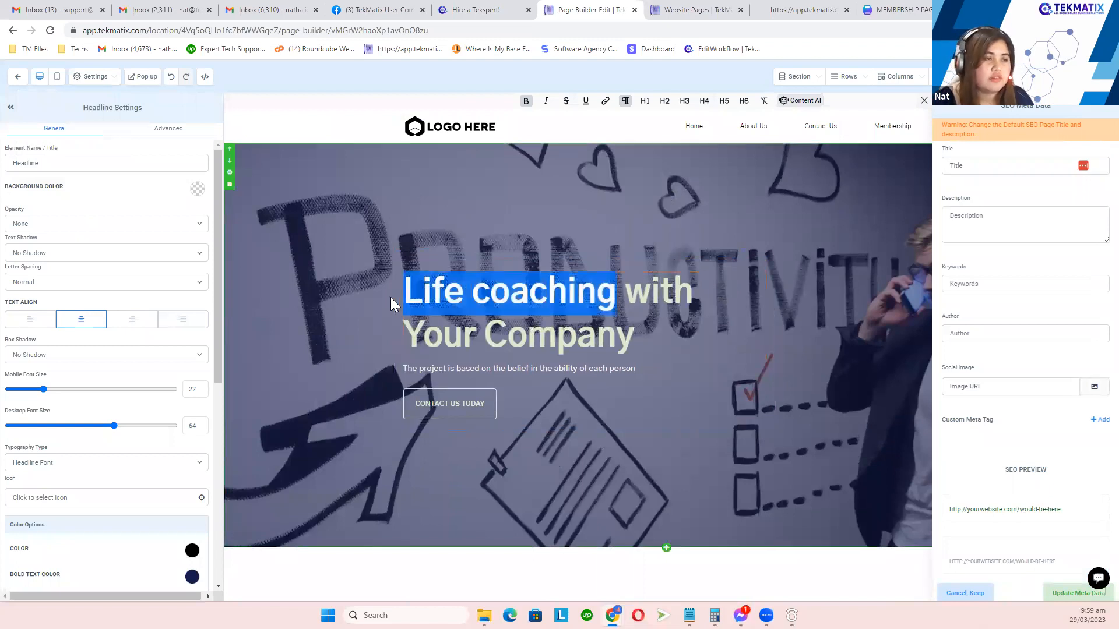
{"action": "left_click", "coordinate": [87, 80]}
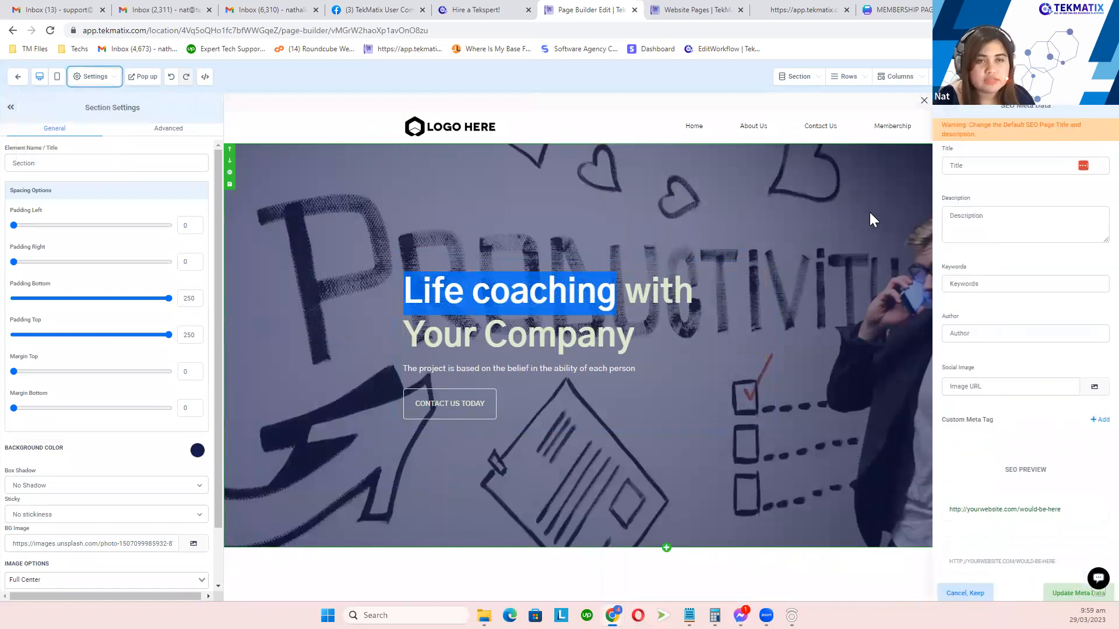
{"action": "left_click", "coordinate": [970, 166]}
{"action": "key", "text": "ctrl+v"}
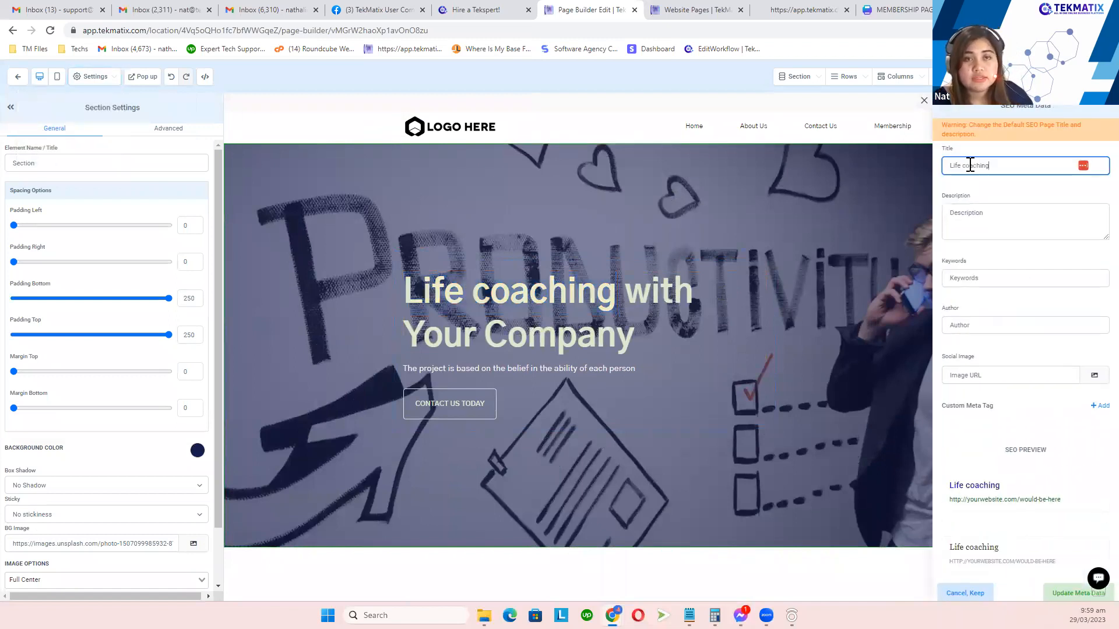
Step: Fill the SEO description with 'Life coaching with Your Company' and set Author to TekMatix
{"action": "left_click", "coordinate": [978, 214]}
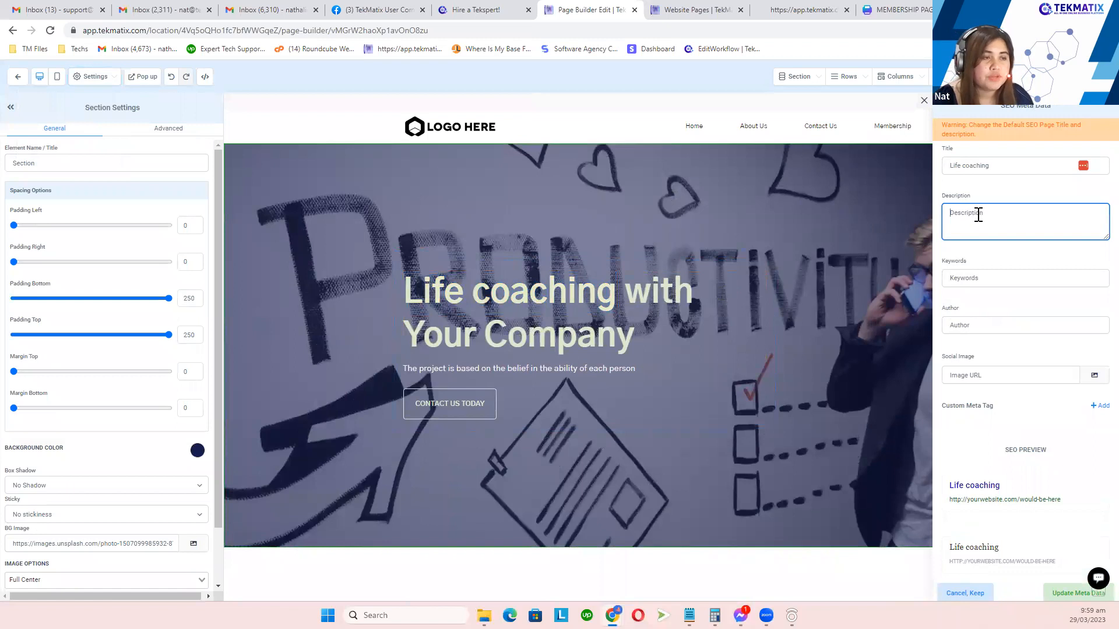
{"action": "type", "text": "Life coaching with Your Company"}
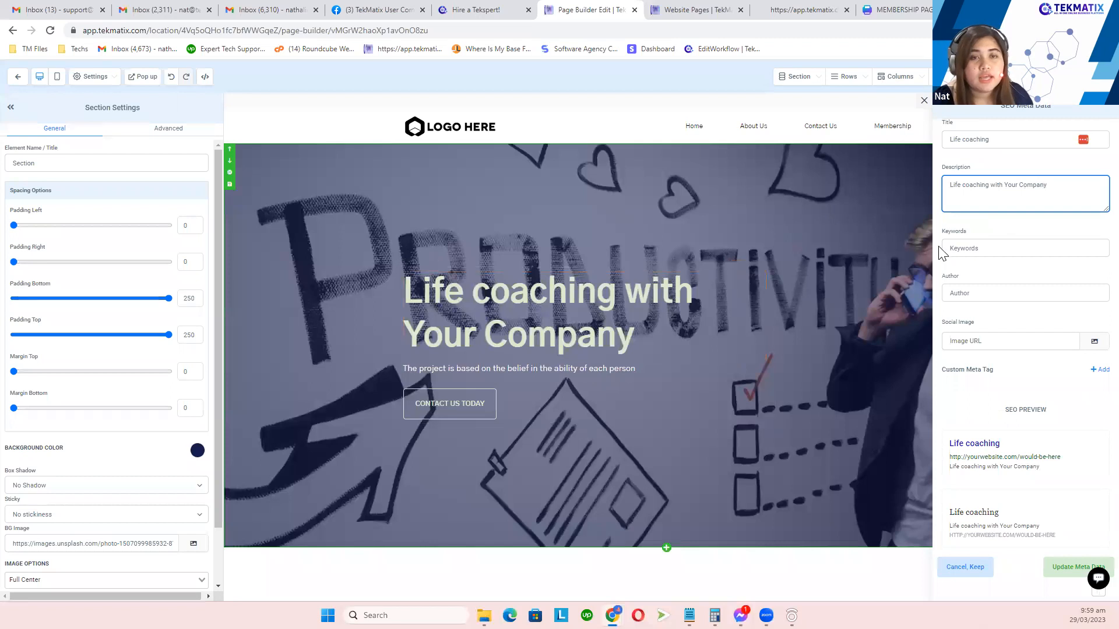
{"action": "left_click", "coordinate": [963, 248]}
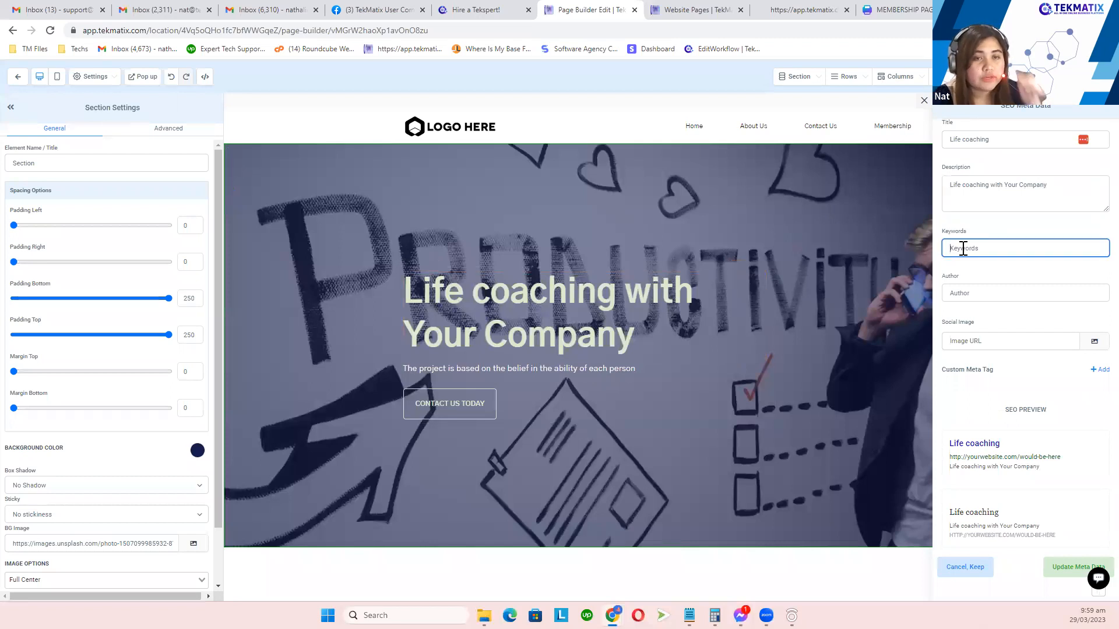
{"action": "left_click", "coordinate": [989, 294]}
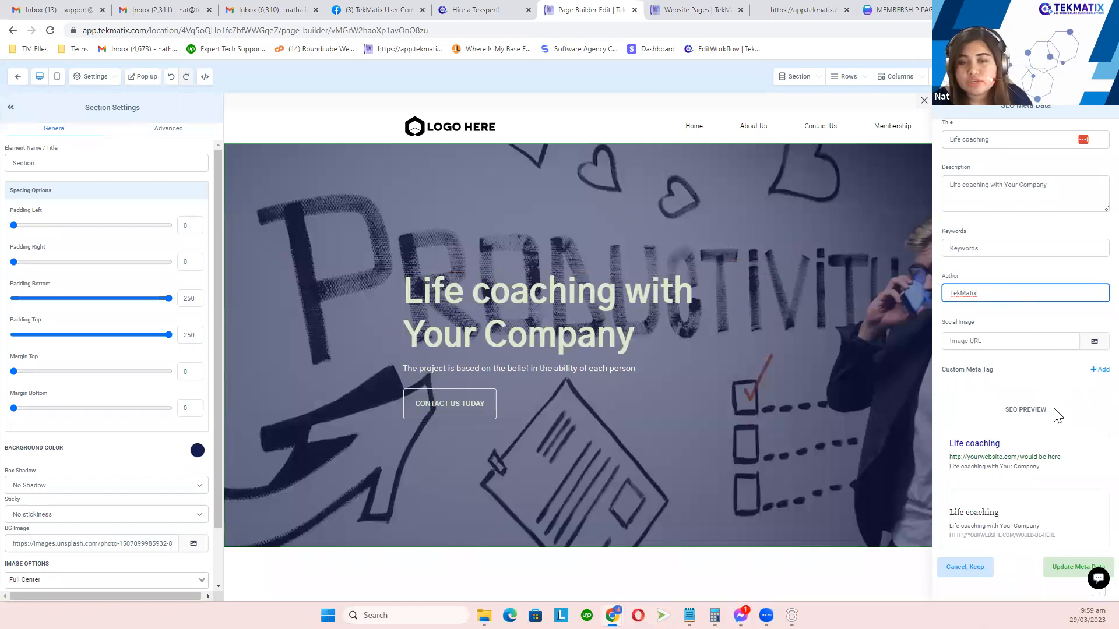
{"action": "left_click_drag", "start_coordinate": [1057, 416], "coordinate": [1007, 418]}
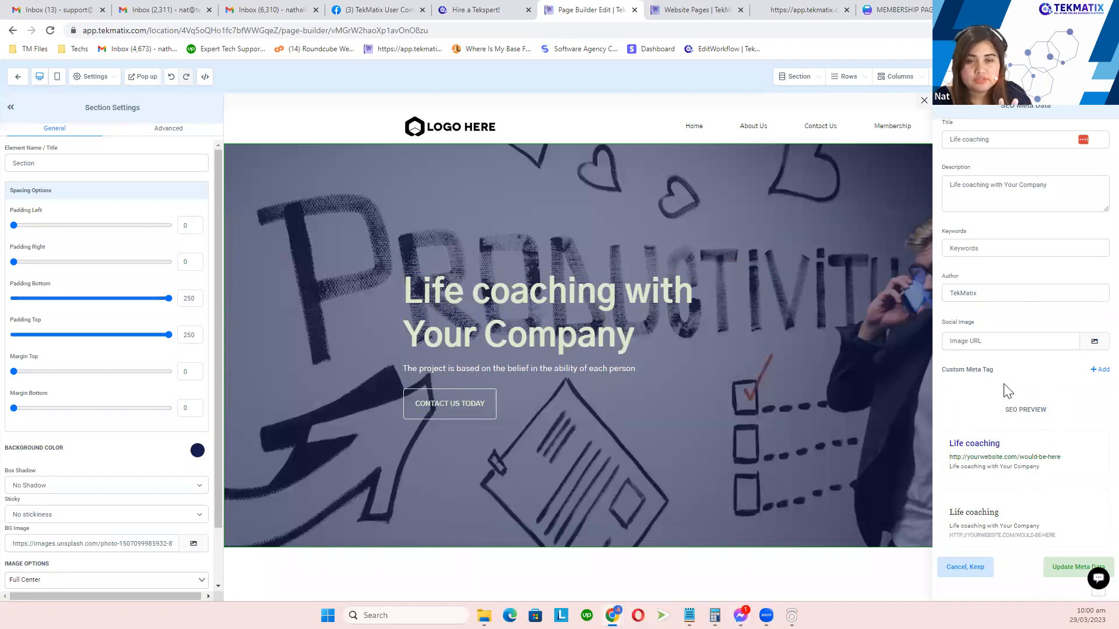
{"action": "left_click_drag", "start_coordinate": [946, 371], "coordinate": [943, 371]}
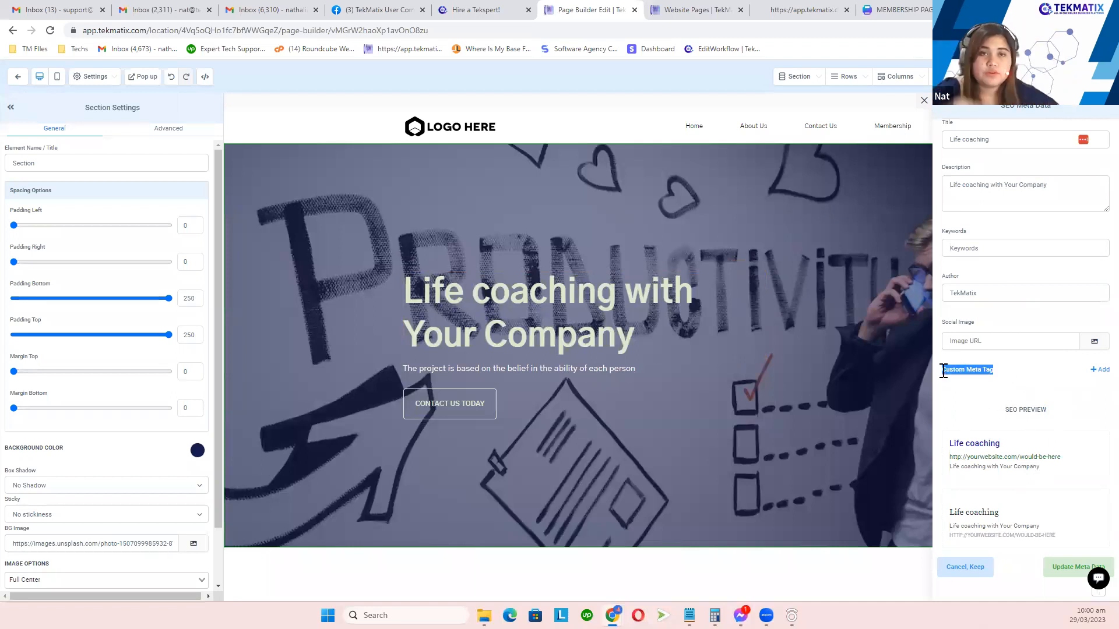
{"action": "left_click", "coordinate": [1046, 410]}
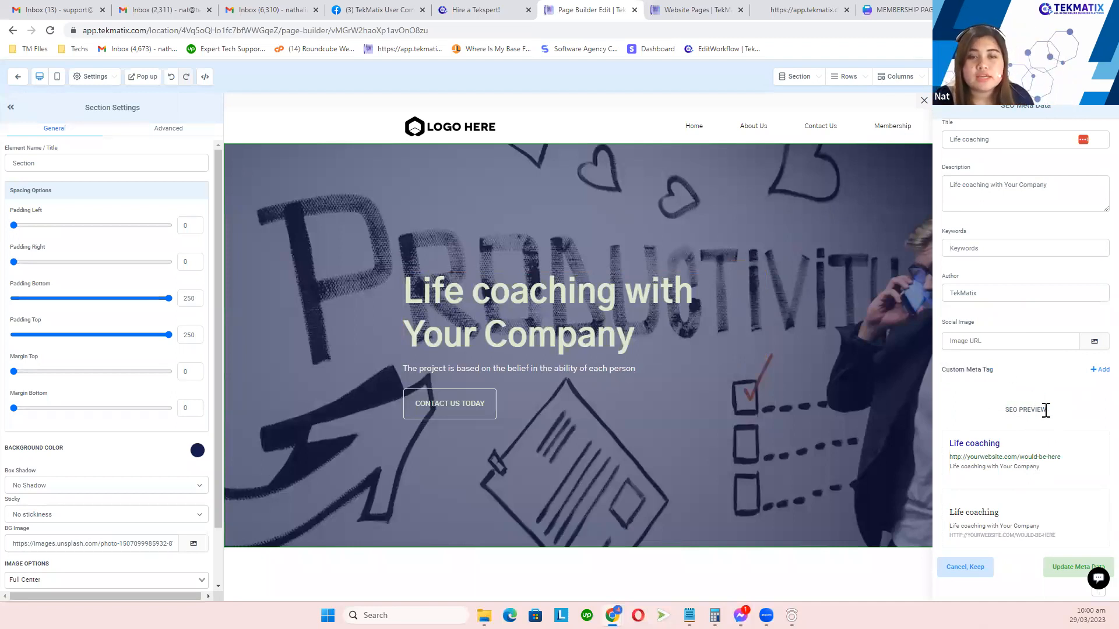
{"action": "triple_click", "coordinate": [1018, 414]}
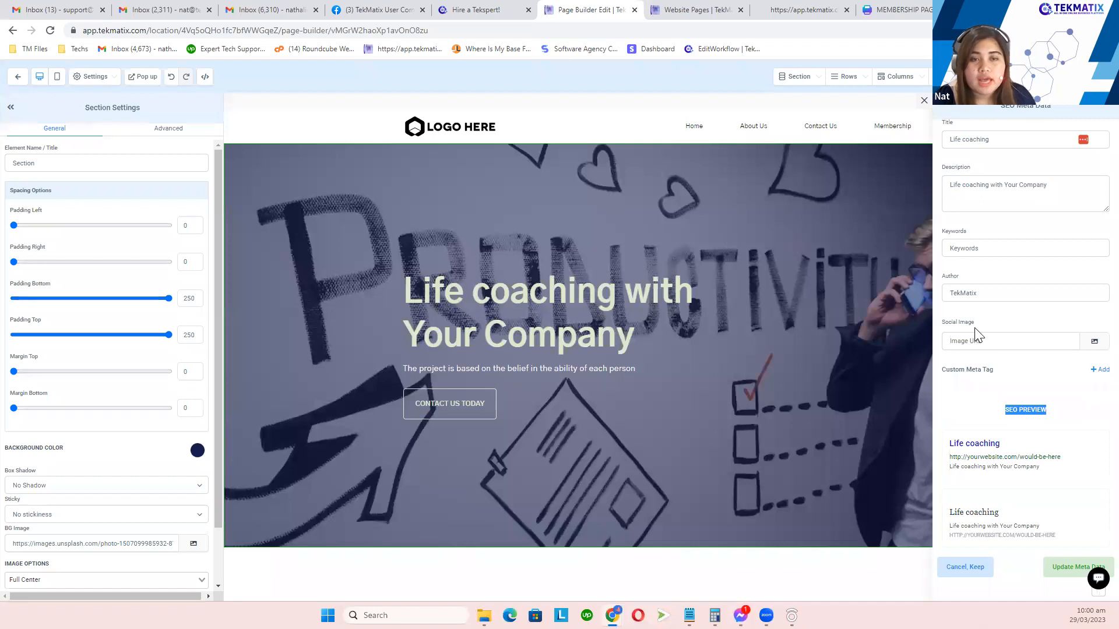
Step: Choose the smiling woman-with-glasses portrait from the Relocated Item media folder as the social image
{"action": "left_click", "coordinate": [951, 325]}
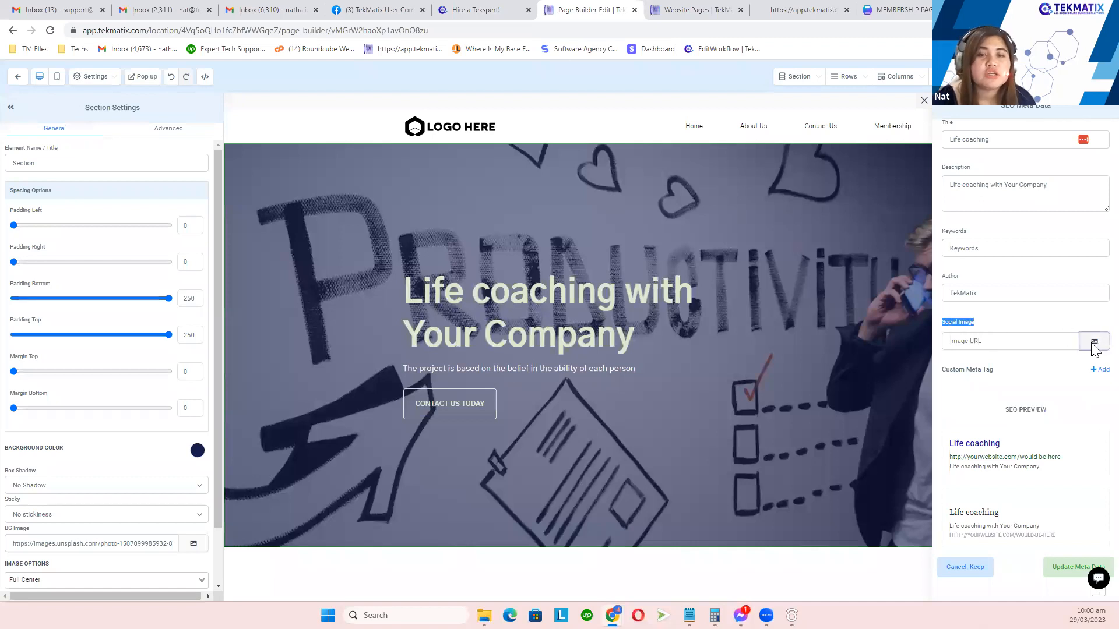
{"action": "left_click", "coordinate": [1095, 344]}
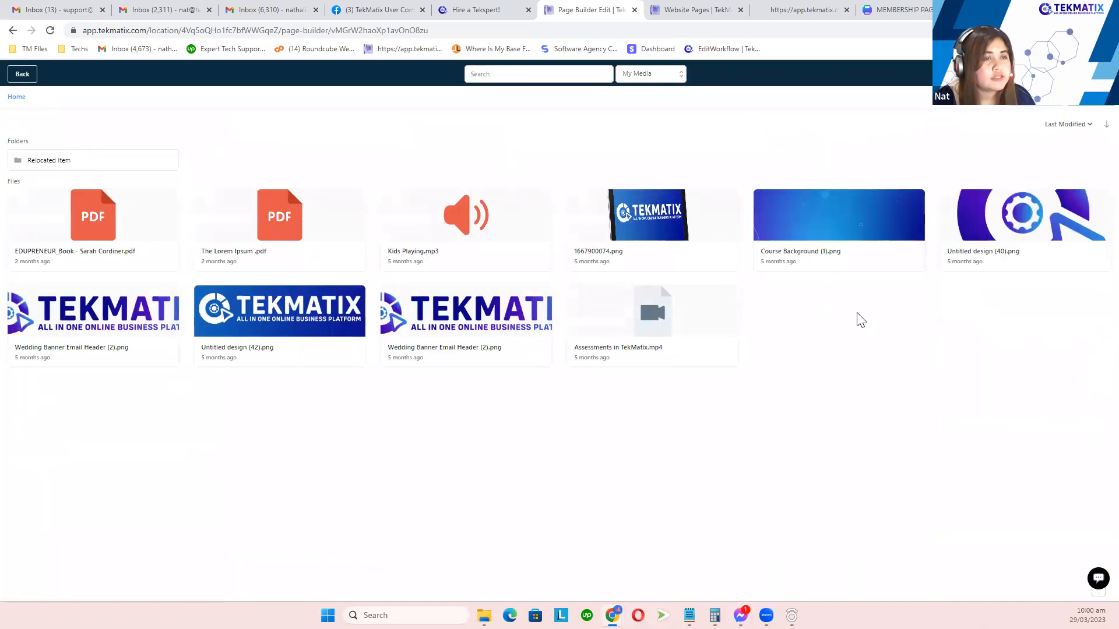
{"action": "left_click", "coordinate": [92, 162]}
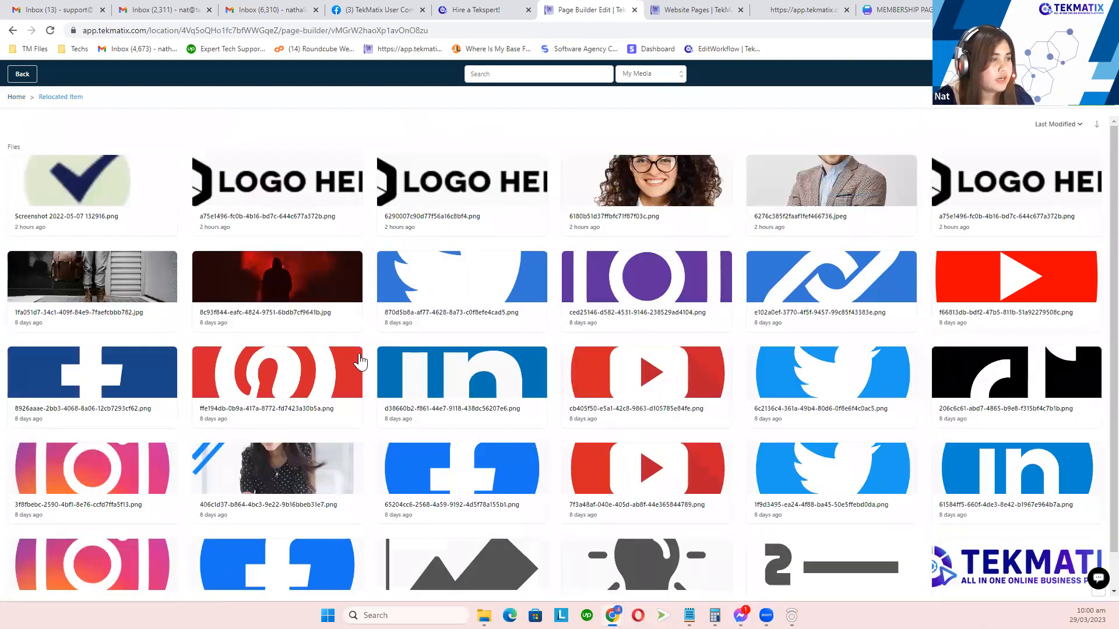
{"action": "double_click", "coordinate": [119, 284]}
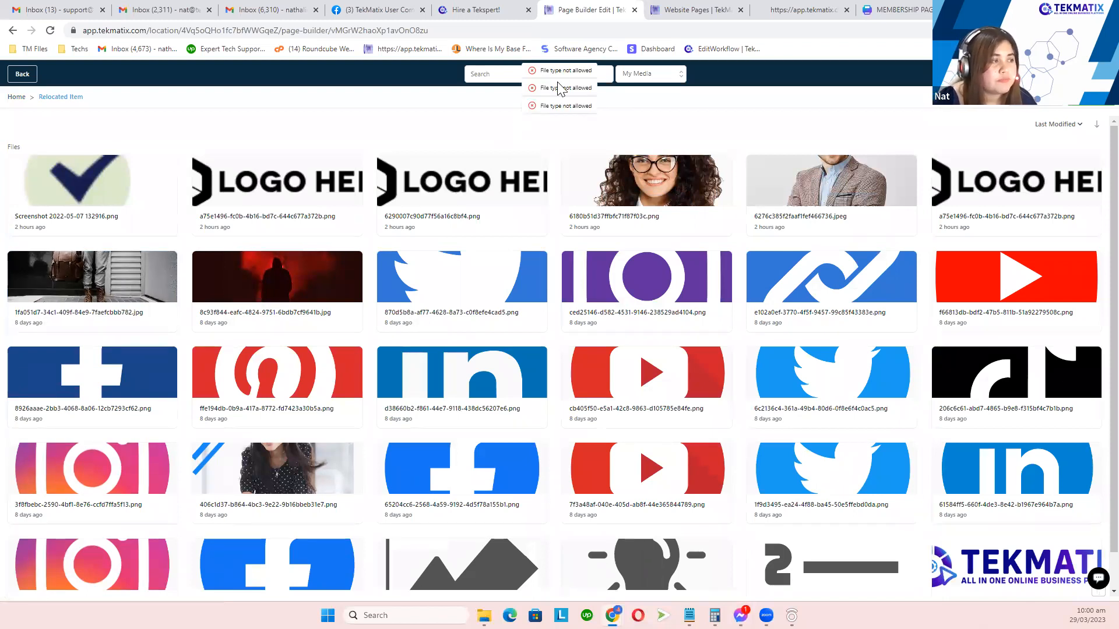
{"action": "double_click", "coordinate": [662, 190]}
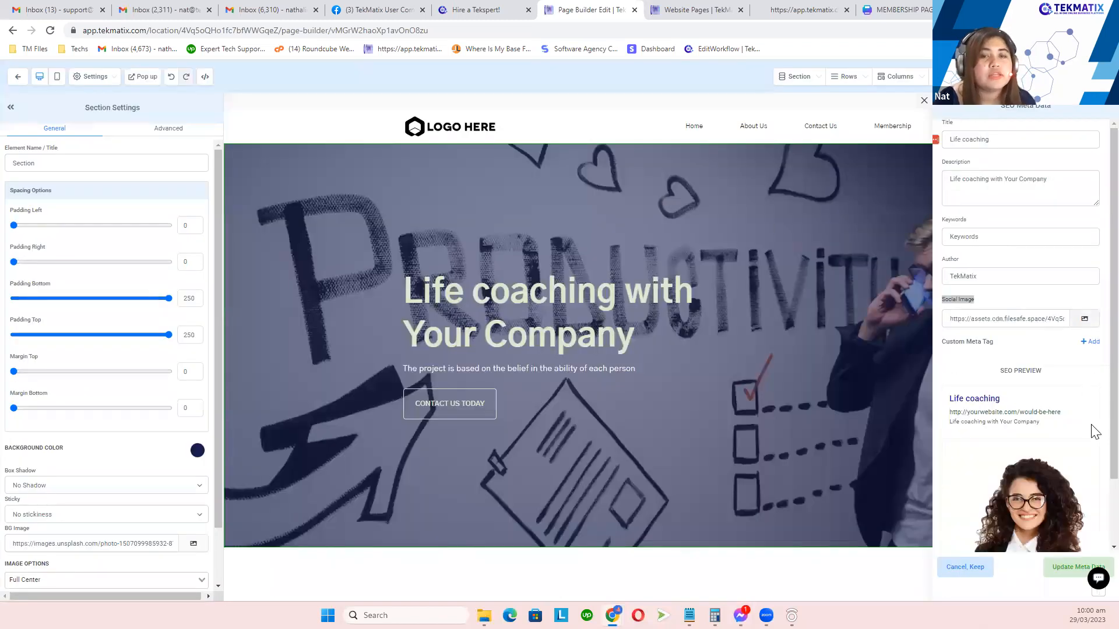
Step: Save the SEO meta data with Update Meta Data and open the page preview in a new tab
{"action": "scroll", "coordinate": [1090, 432], "scroll_direction": "down", "scroll_amount": 2}
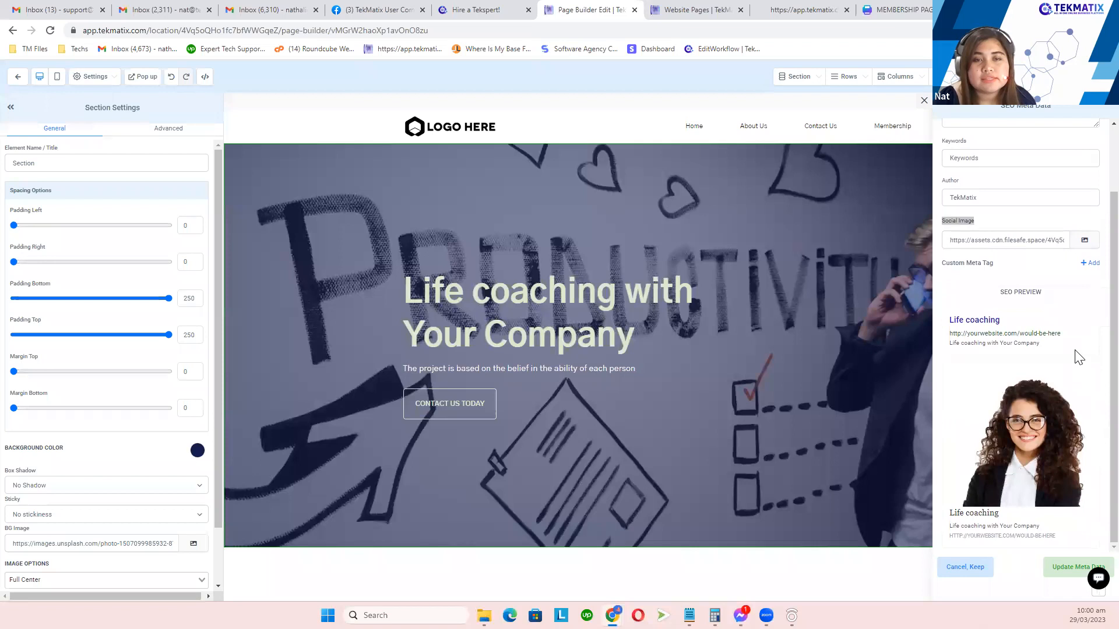
{"action": "left_click_drag", "start_coordinate": [1042, 297], "coordinate": [995, 297]}
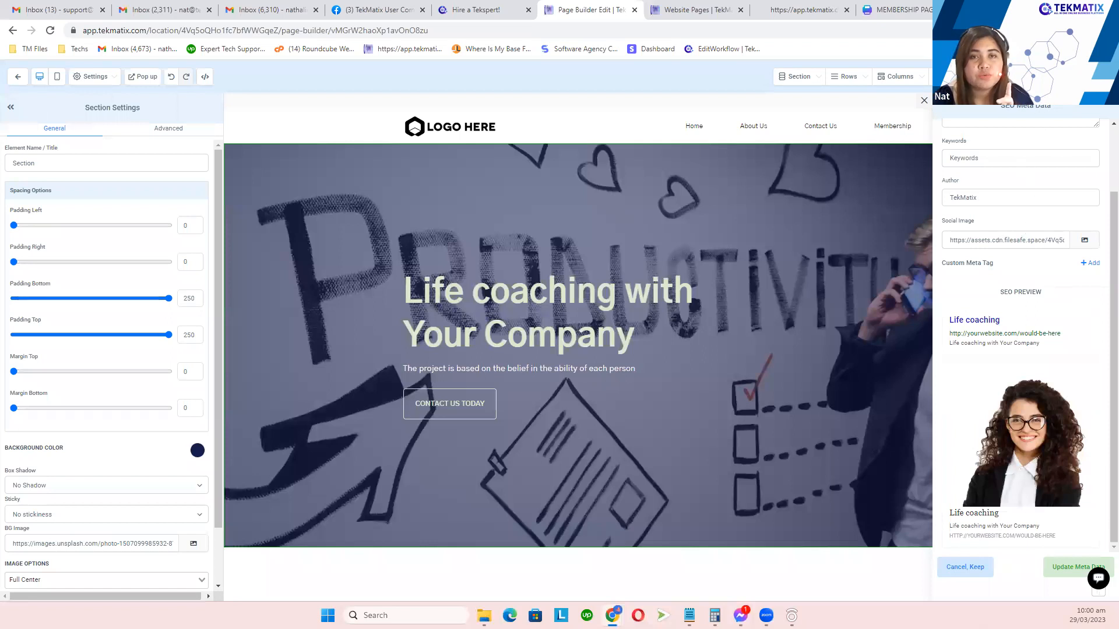
{"action": "scroll", "coordinate": [1008, 408], "scroll_direction": "up", "scroll_amount": 2}
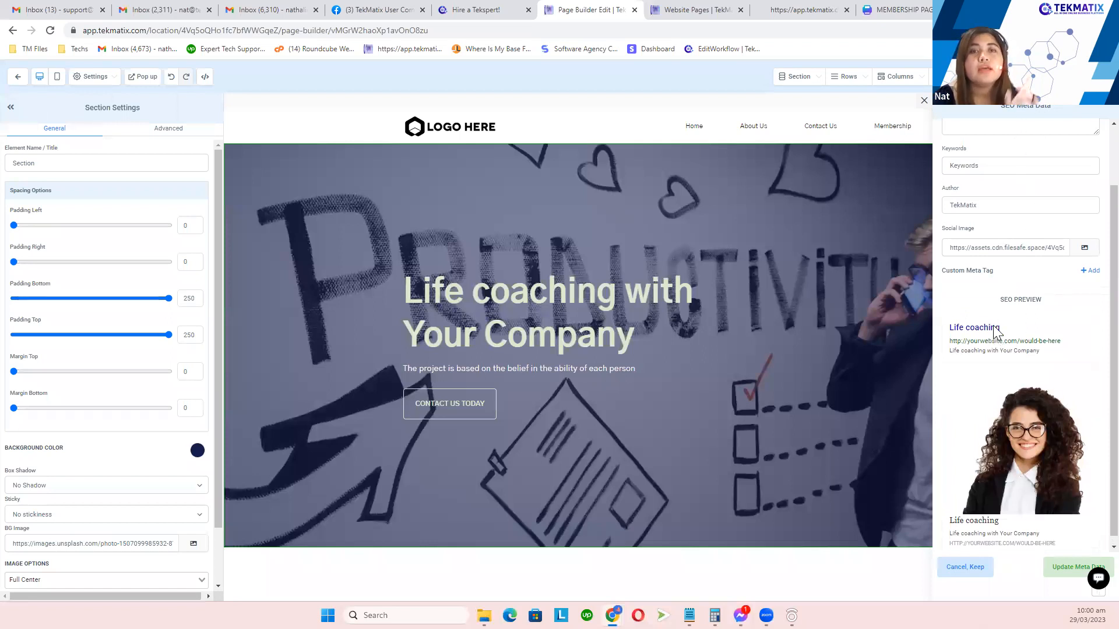
{"action": "left_click", "coordinate": [1057, 569]}
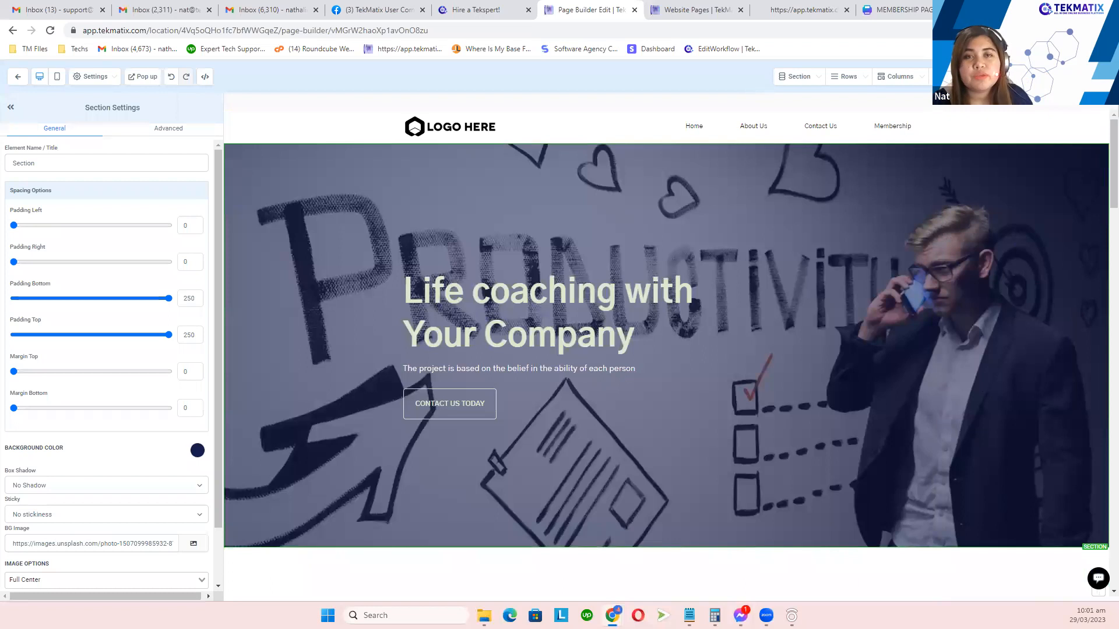
{"action": "left_click", "coordinate": [1024, 76]}
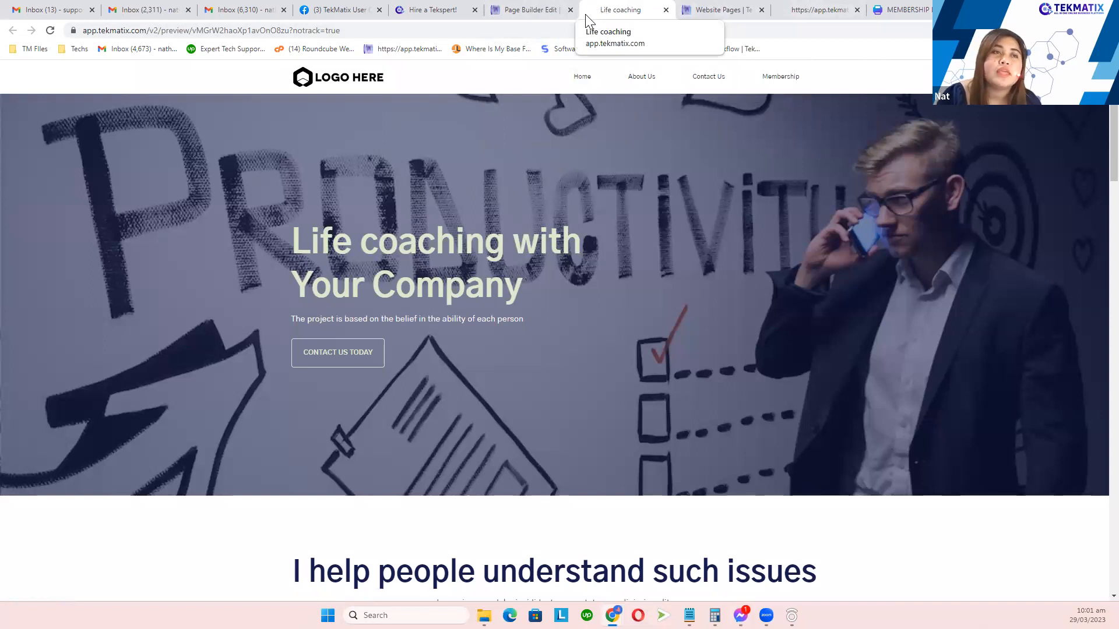
Step: Switch back to the Page Builder Edit browser tab for the Life coaching page
{"action": "left_click", "coordinate": [541, 11]}
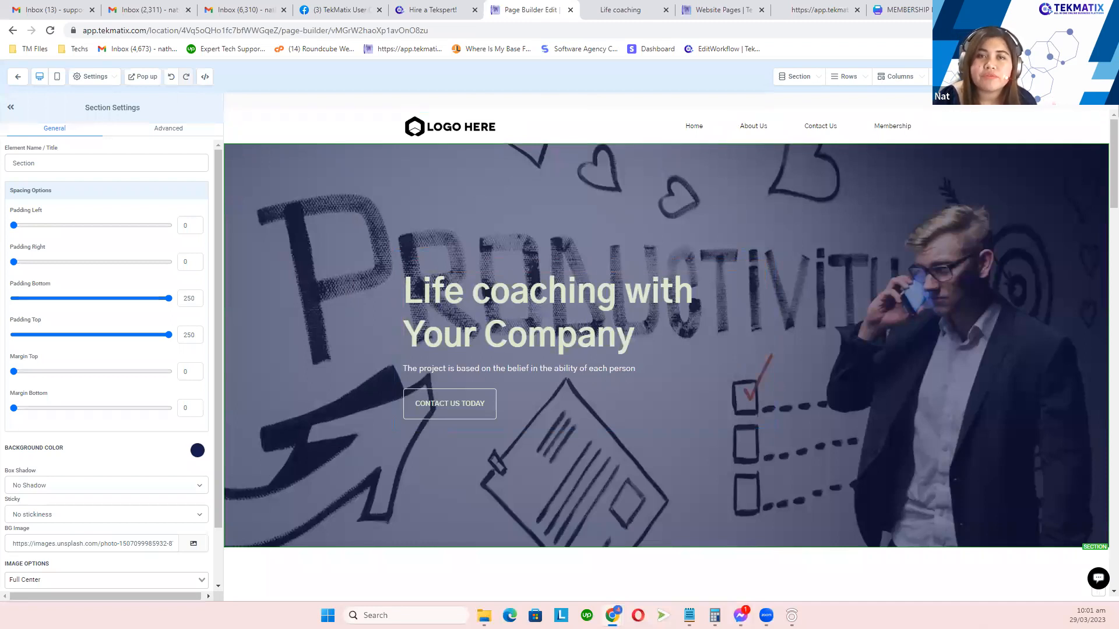
Step: Choose About us from the page selector dropdown to edit that page
{"action": "left_click", "coordinate": [1061, 76]}
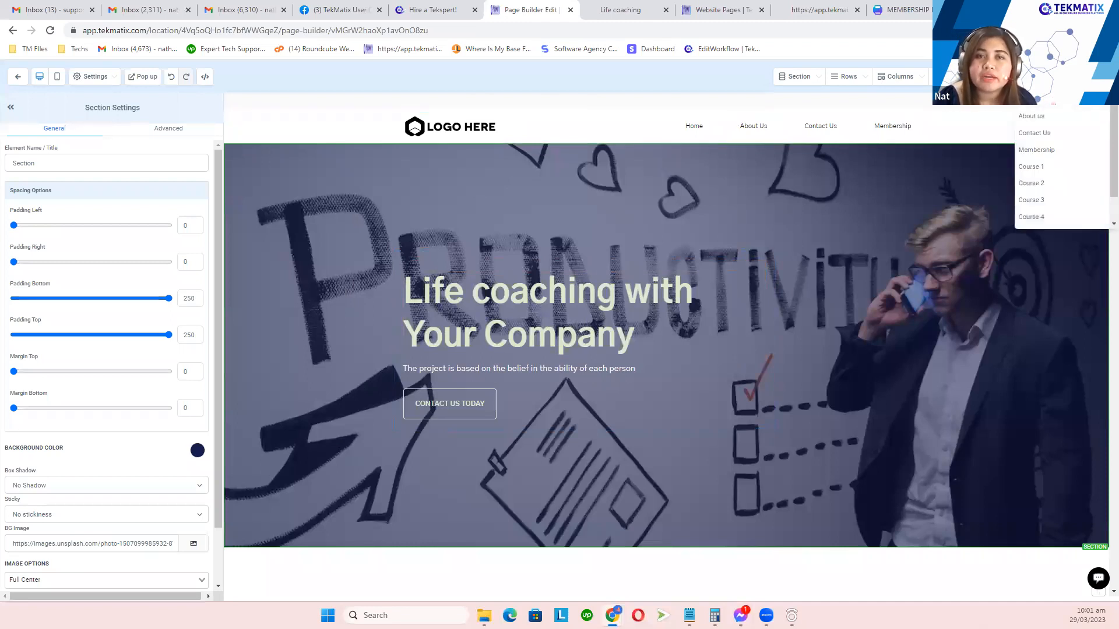
{"action": "left_click", "coordinate": [1040, 118]}
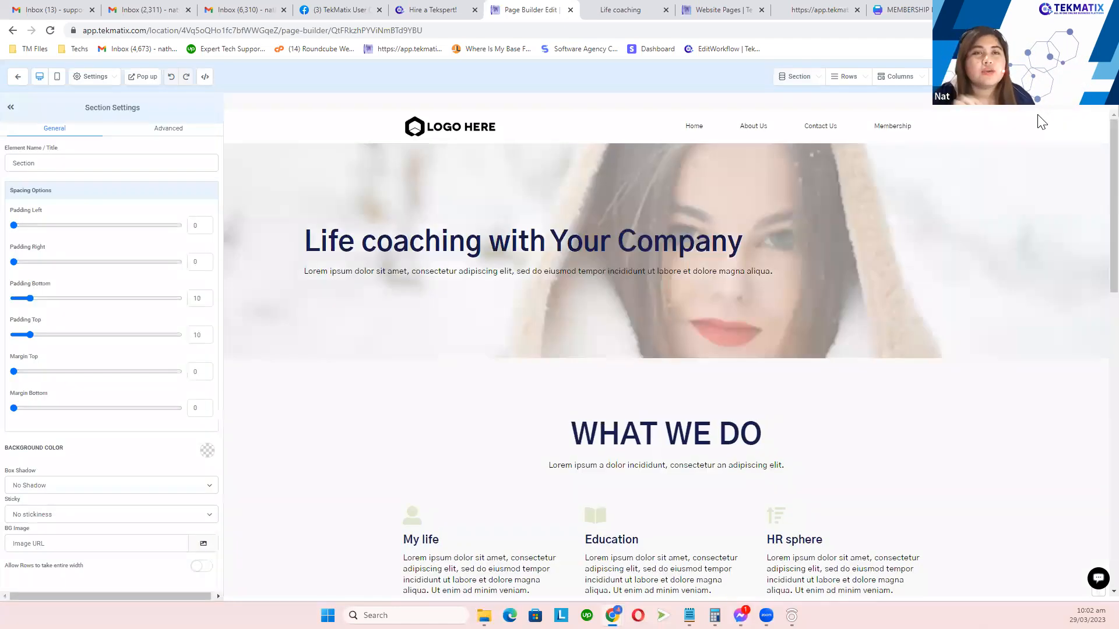
Step: Look through the About us page, then switch the builder to the Contact Us page
{"action": "left_click", "coordinate": [1052, 77]}
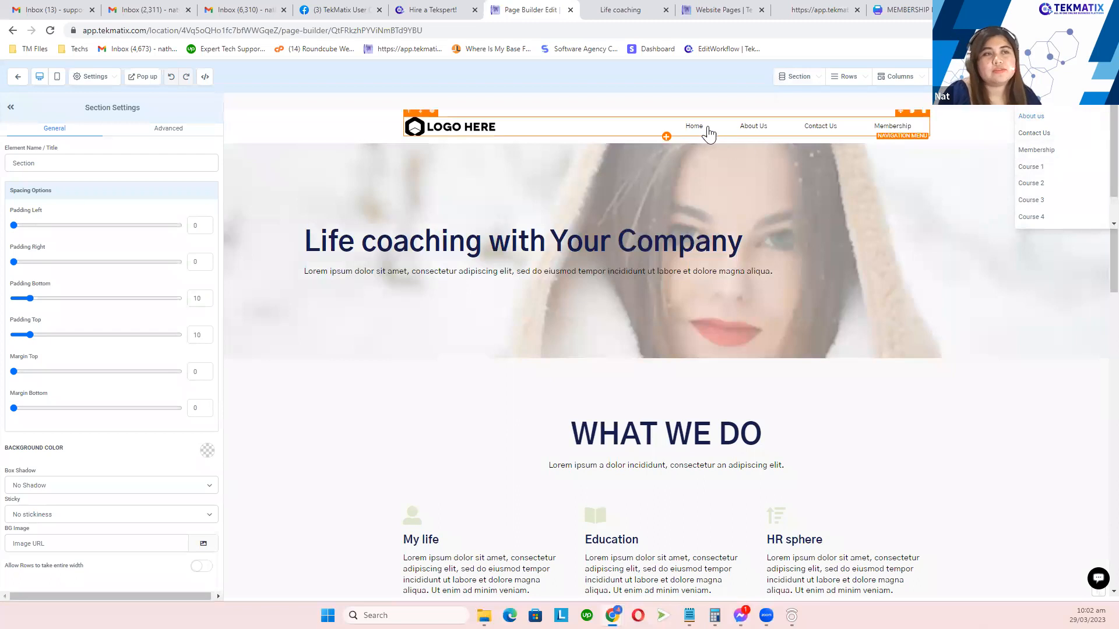
{"action": "scroll", "coordinate": [756, 347], "scroll_direction": "down", "scroll_amount": 4}
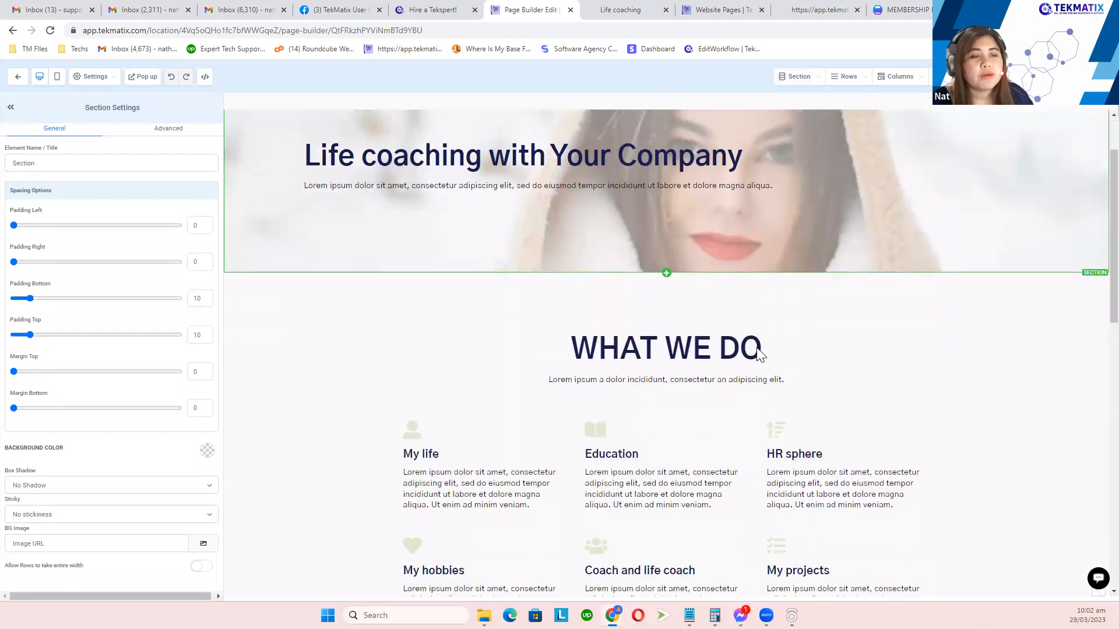
{"action": "scroll", "coordinate": [757, 346], "scroll_direction": "down", "scroll_amount": 5}
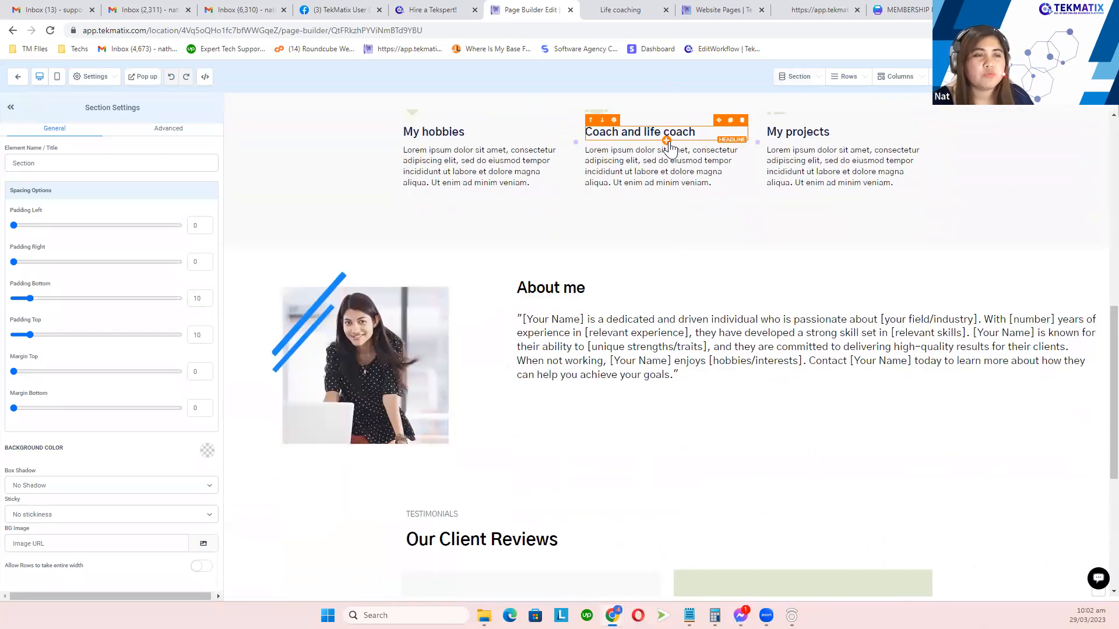
{"action": "scroll", "coordinate": [681, 318], "scroll_direction": "down", "scroll_amount": 4}
{"action": "scroll", "coordinate": [673, 363], "scroll_direction": "up", "scroll_amount": 5}
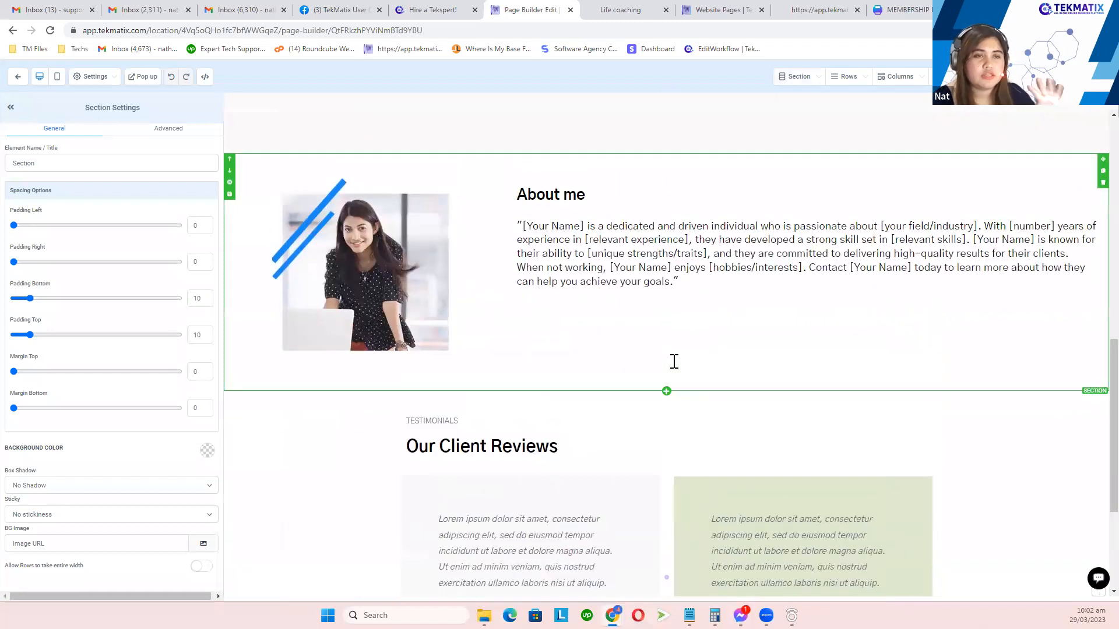
{"action": "scroll", "coordinate": [668, 363], "scroll_direction": "up", "scroll_amount": 8}
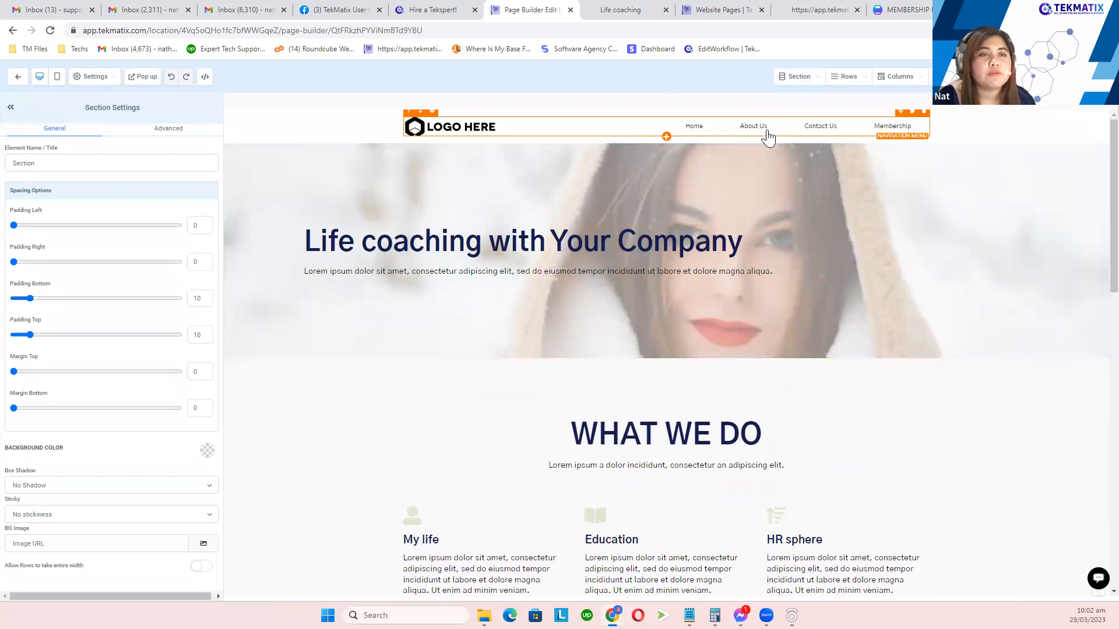
{"action": "left_click", "coordinate": [824, 130]}
{"action": "left_click", "coordinate": [1049, 76]}
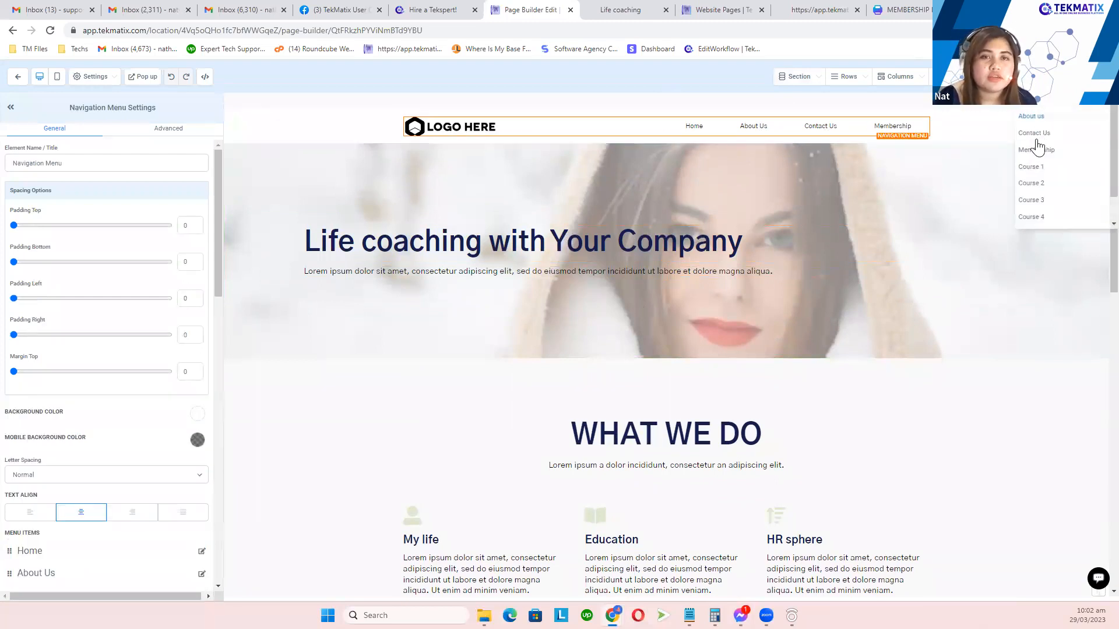
{"action": "left_click", "coordinate": [1044, 135]}
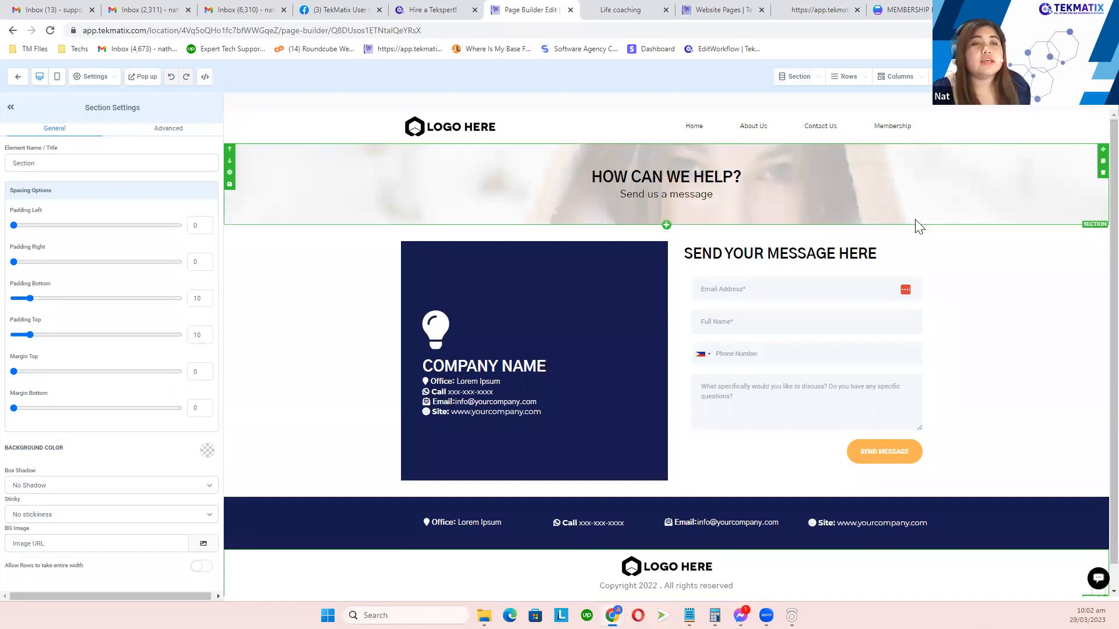
Step: Select the message form and bring up the Add Element panel beside the Contact Us page
{"action": "left_click", "coordinate": [769, 317]}
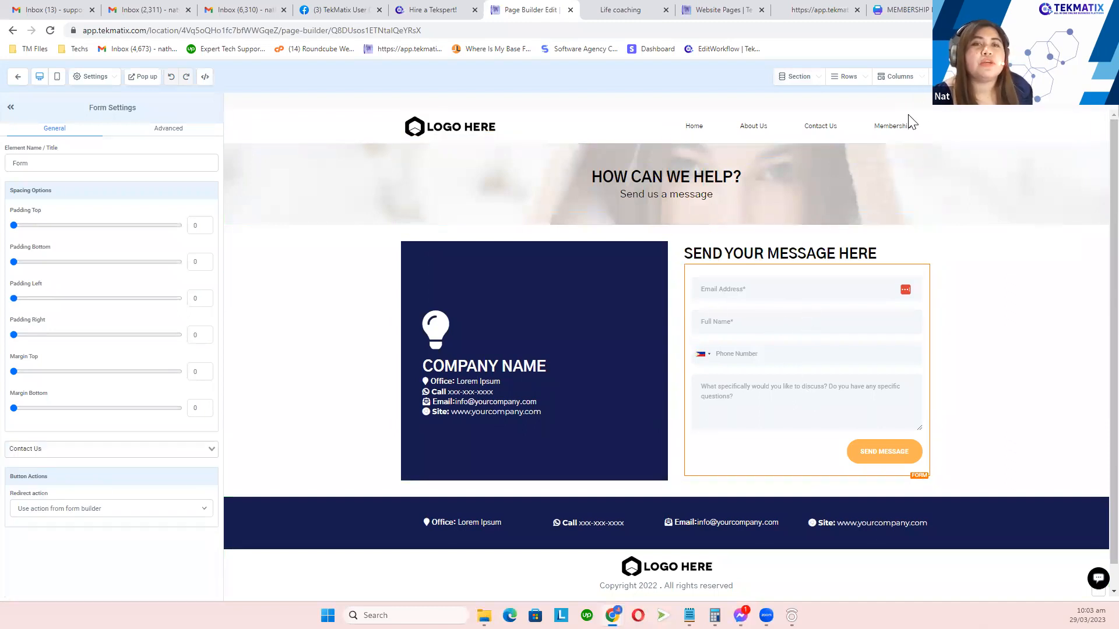
{"action": "left_click", "coordinate": [949, 77]}
{"action": "left_click", "coordinate": [930, 102]}
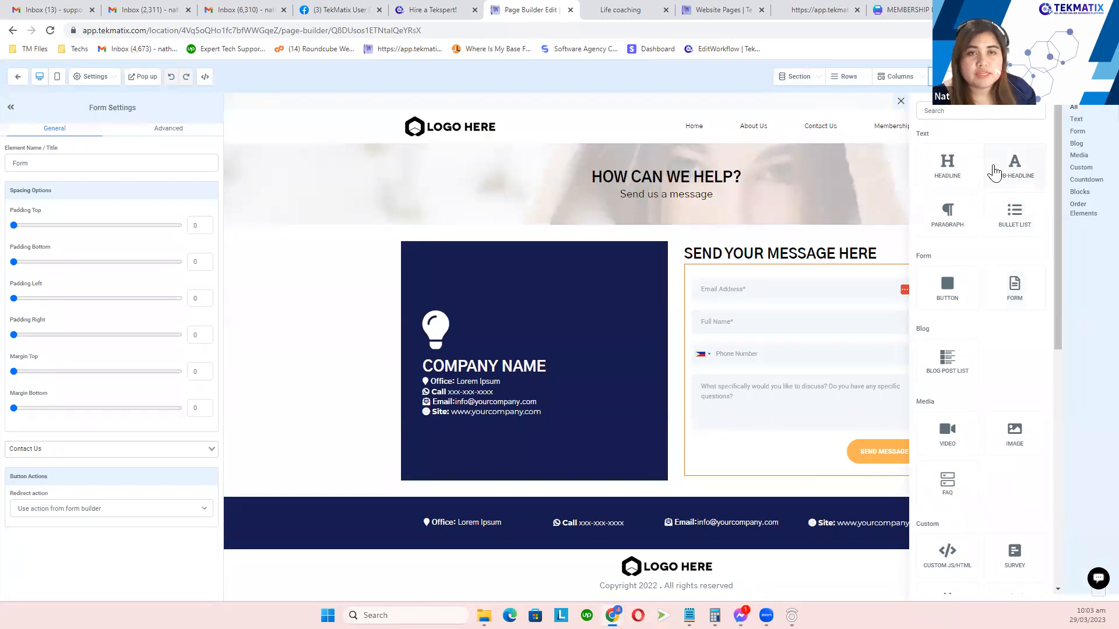
Step: Insert a Lead Magnet 1 form above the message form, delete it, then open SEO Meta Data
{"action": "left_click_drag", "start_coordinate": [1013, 287], "coordinate": [812, 249]}
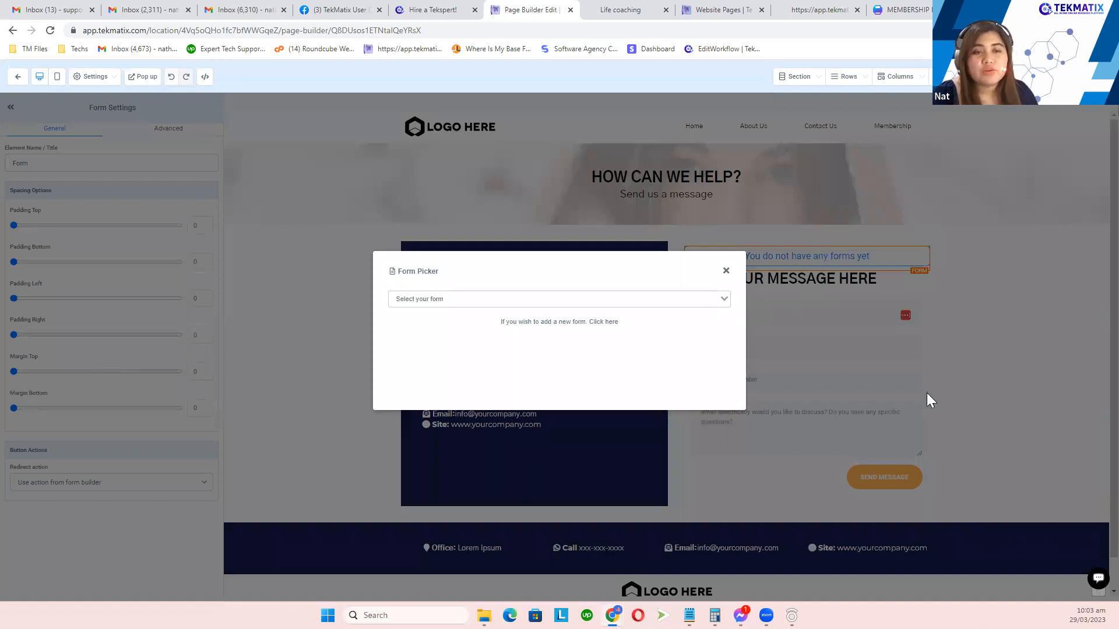
{"action": "left_click", "coordinate": [727, 299]}
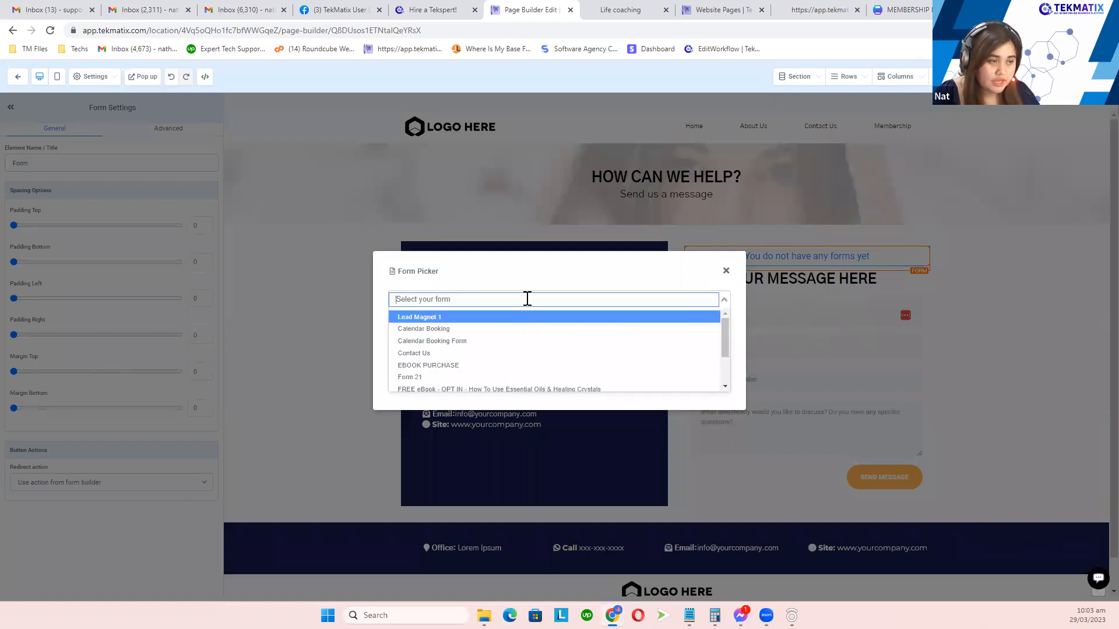
{"action": "left_click", "coordinate": [442, 318]}
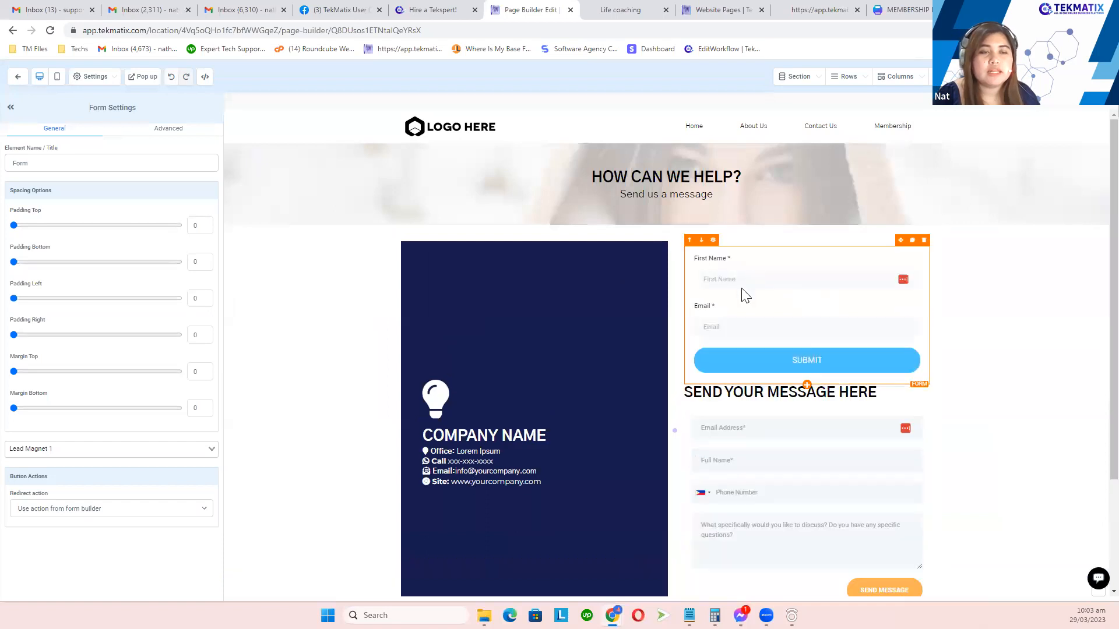
{"action": "left_click", "coordinate": [924, 241]}
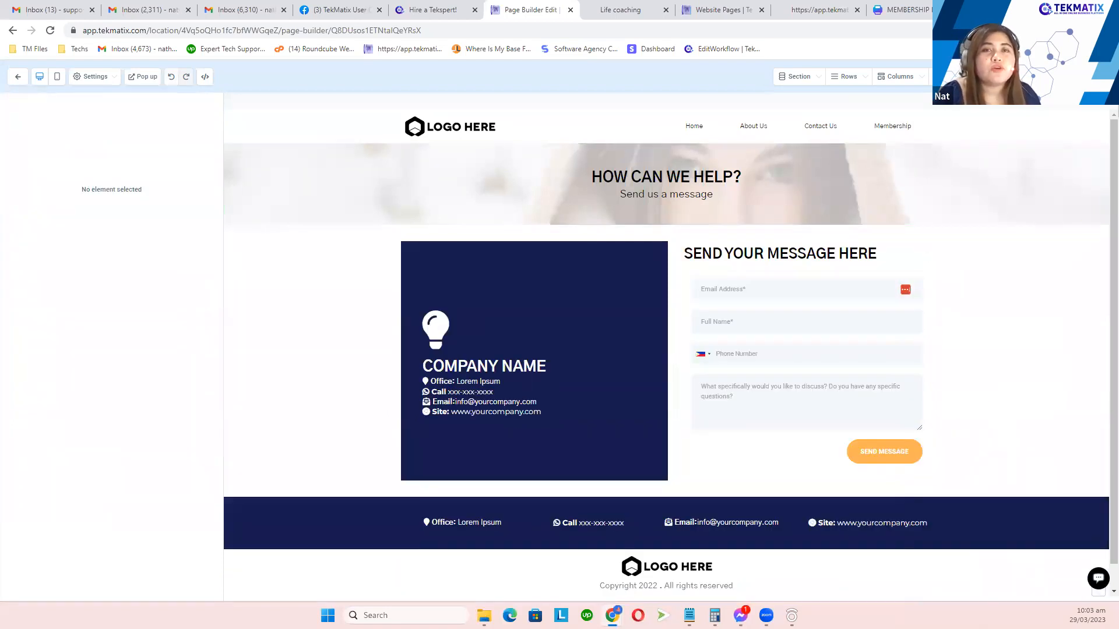
{"action": "left_click", "coordinate": [1090, 76]}
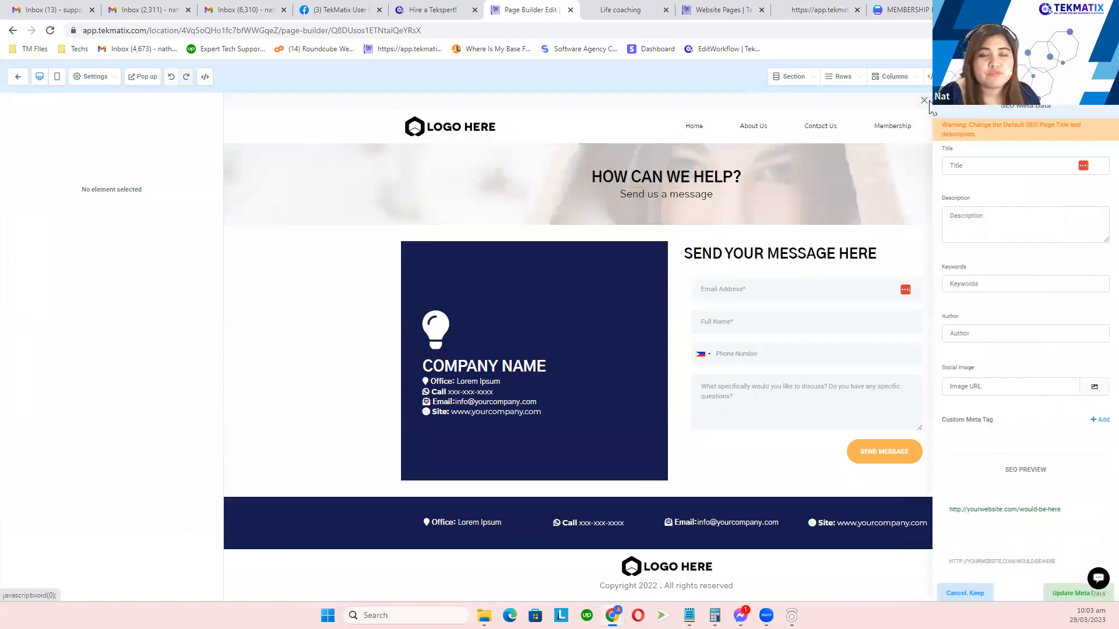
Step: Close SEO settings, open the Sites > Forms Builder list, and return to the contact page editor
{"action": "left_click", "coordinate": [924, 101]}
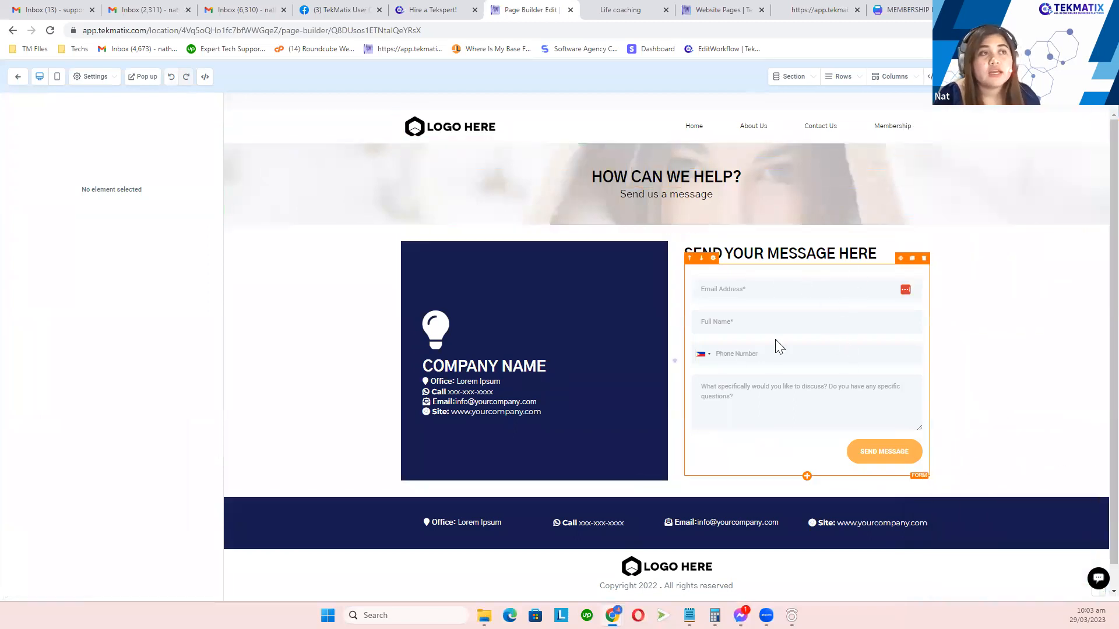
{"action": "left_click_drag", "start_coordinate": [726, 9], "coordinate": [632, 9]}
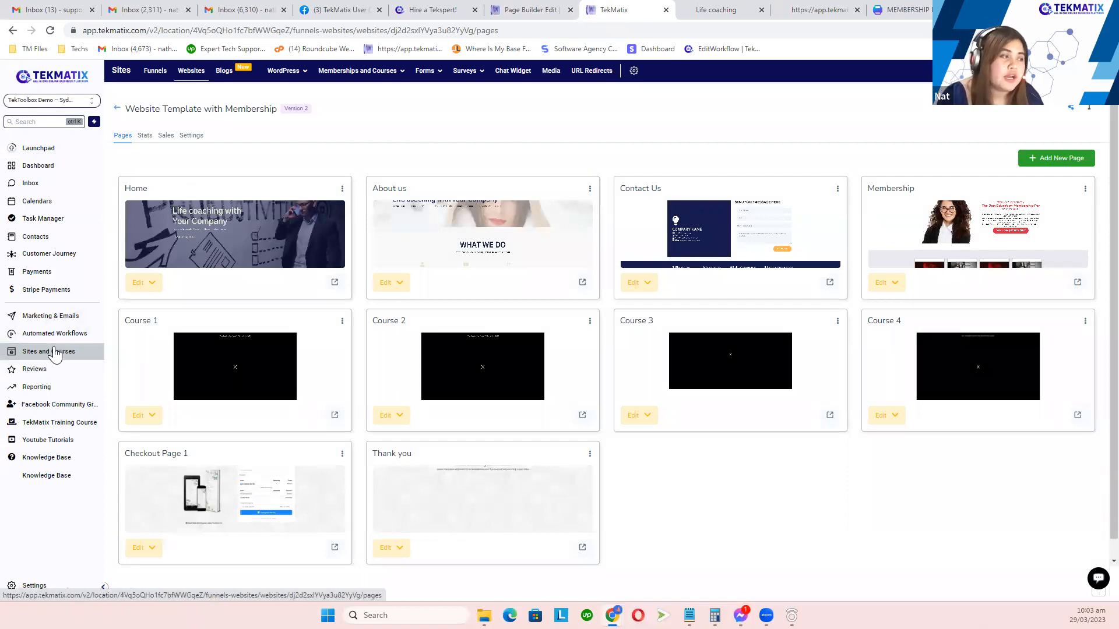
{"action": "mouse_move", "coordinate": [350, 76]}
{"action": "mouse_move", "coordinate": [431, 76]}
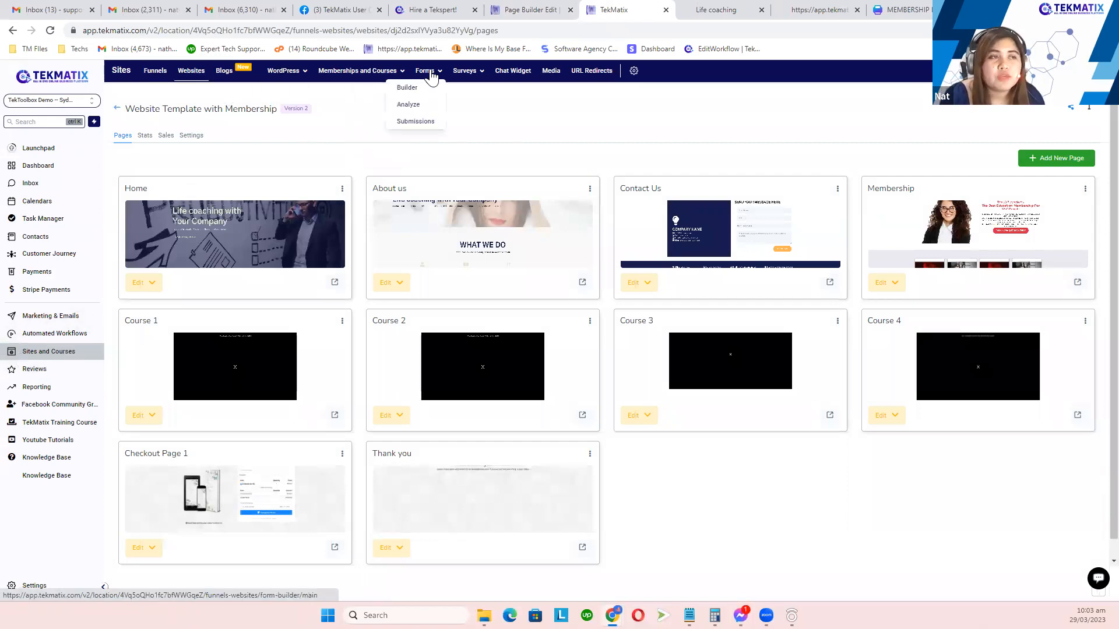
{"action": "left_click", "coordinate": [407, 88]}
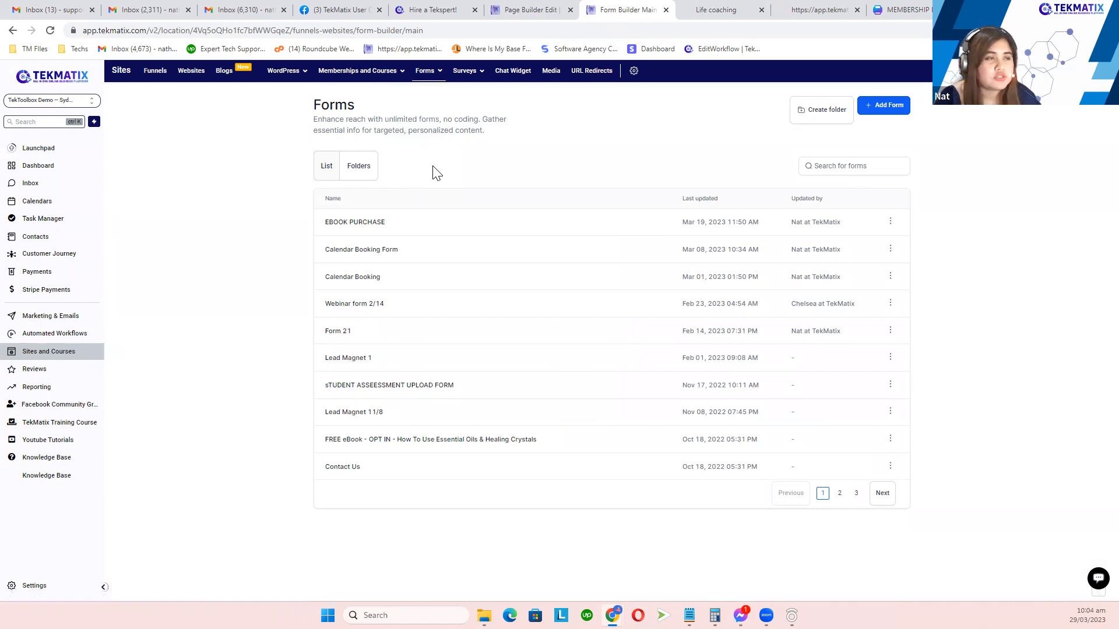
{"action": "left_click", "coordinate": [518, 8]}
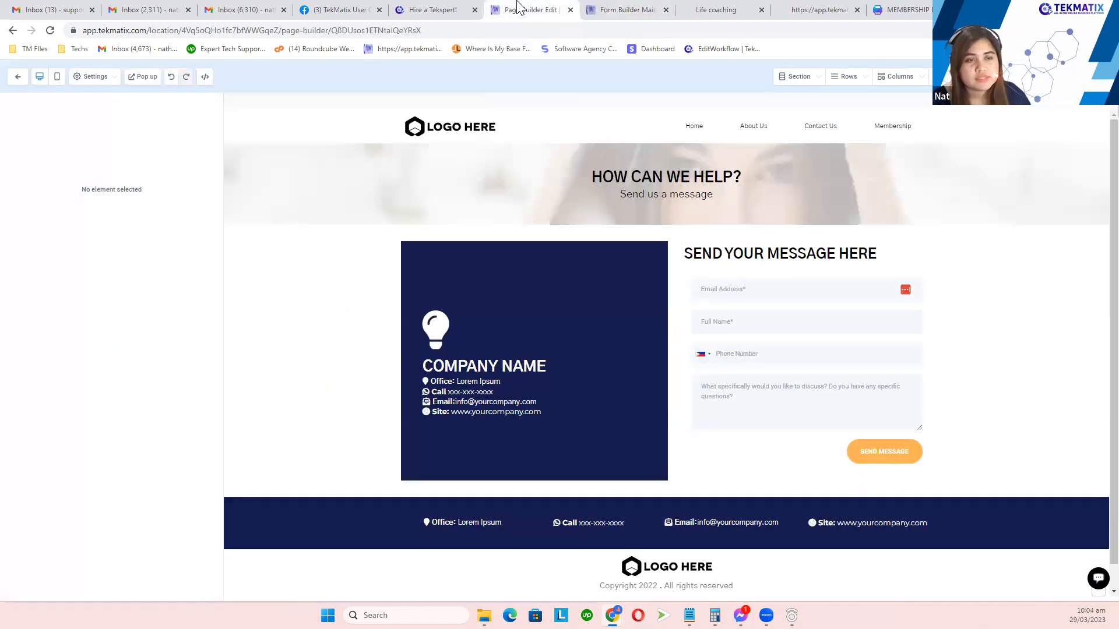
Step: Search the forms list for 'contact' and open the Contact Us form in the form builder
{"action": "left_click", "coordinate": [803, 329]}
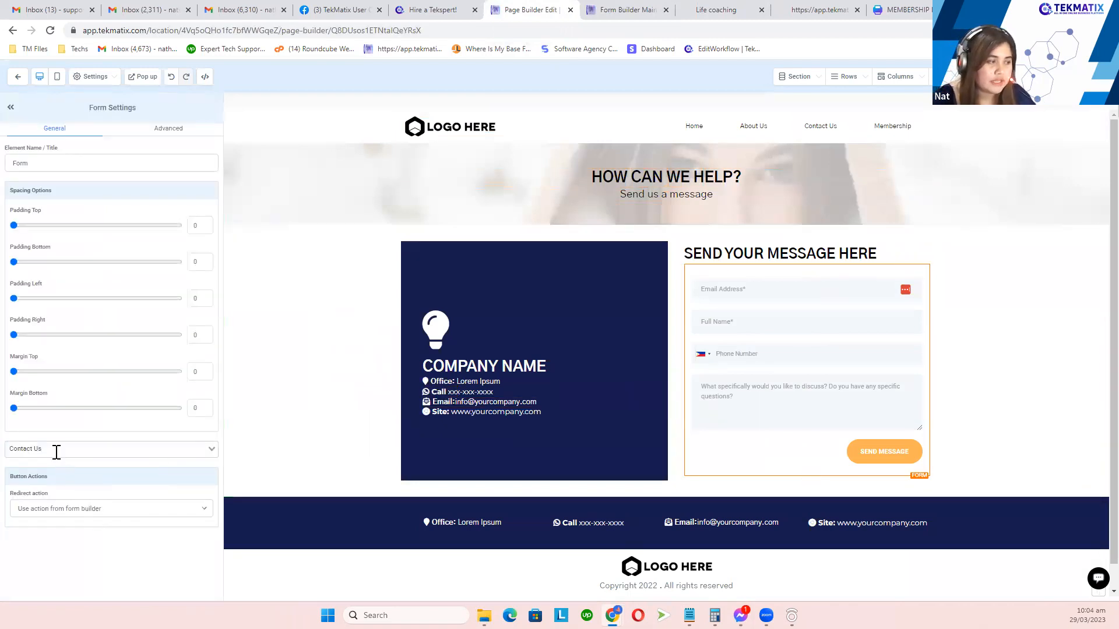
{"action": "left_click", "coordinate": [620, 9]}
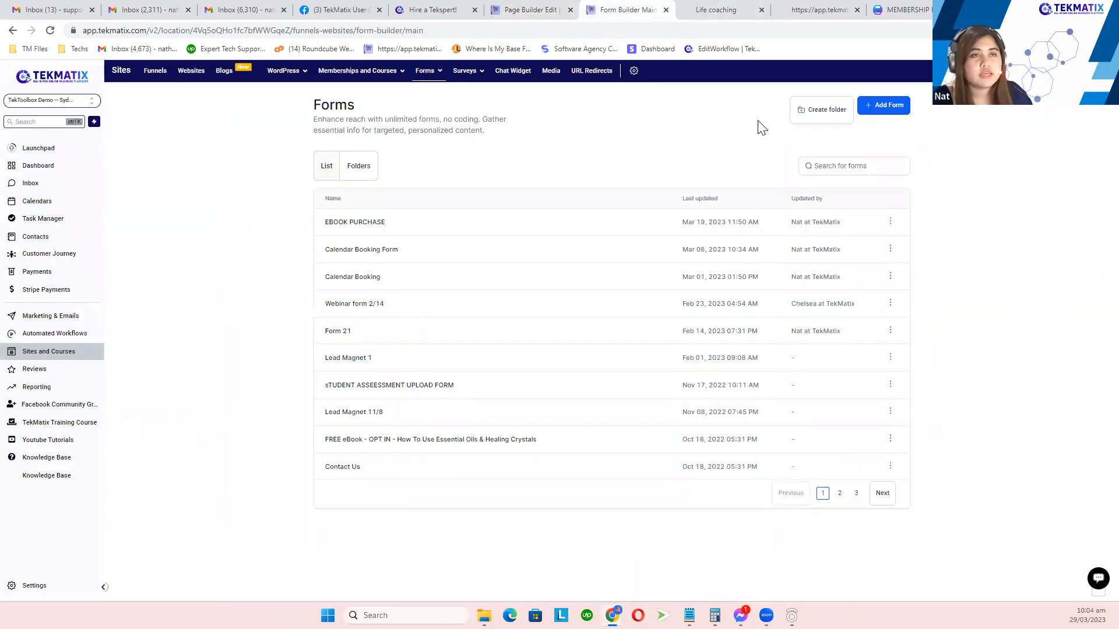
{"action": "left_click", "coordinate": [835, 161]}
{"action": "type", "text": "c"}
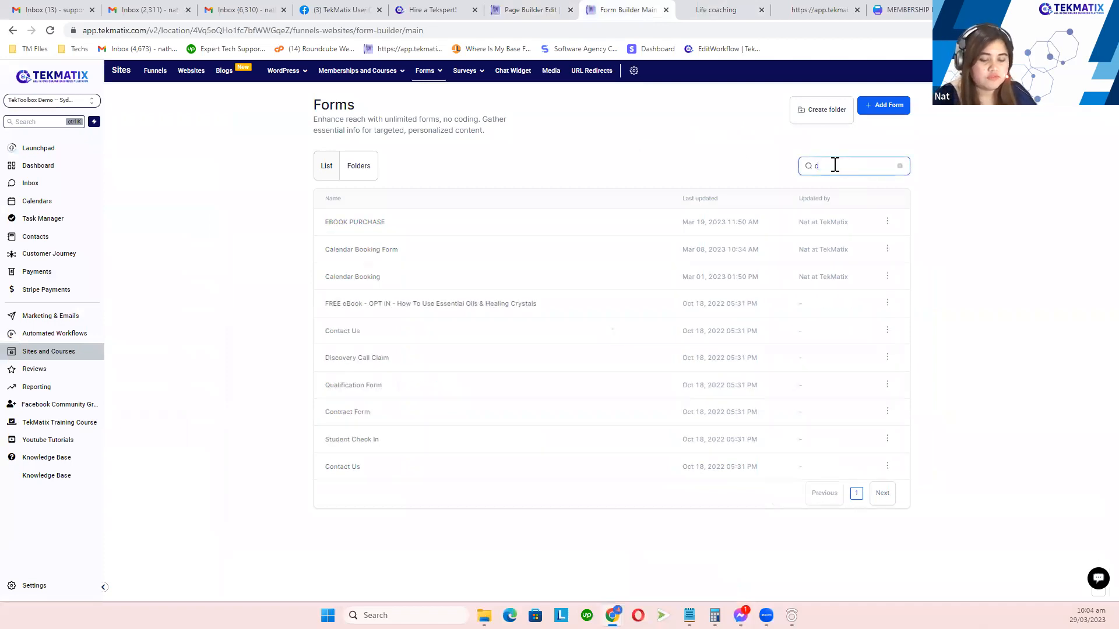
{"action": "type", "text": "ontact"}
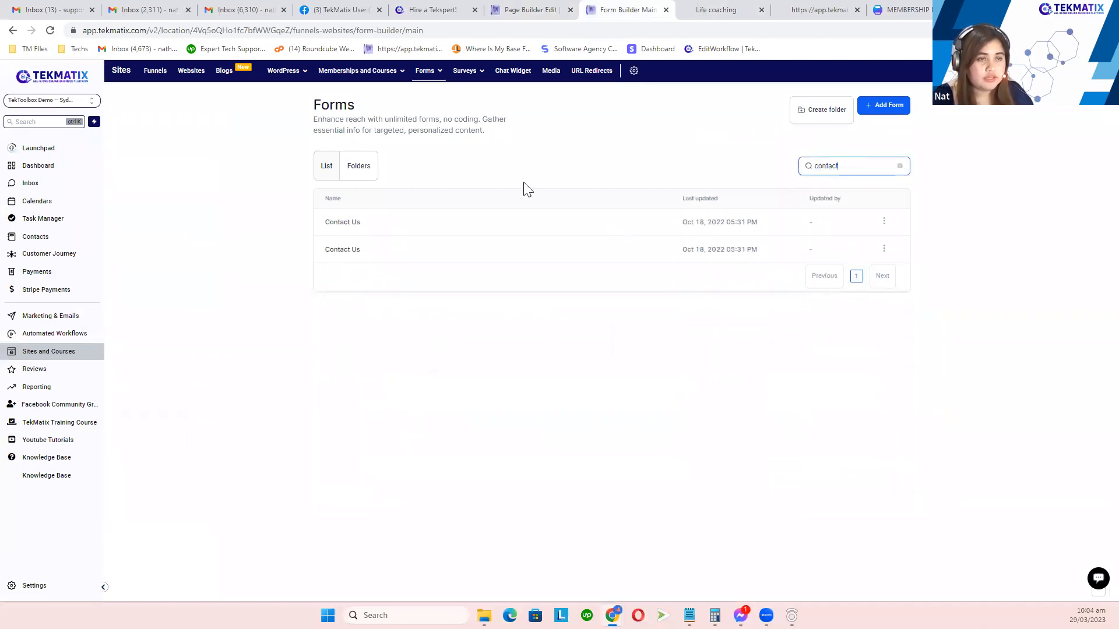
{"action": "left_click", "coordinate": [346, 223]}
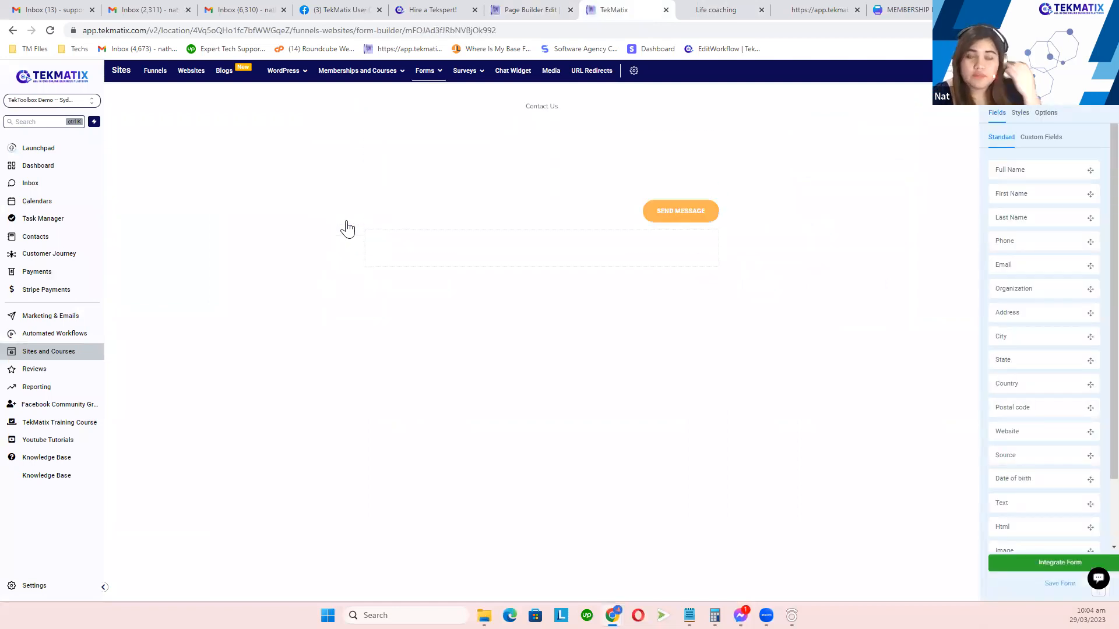
Step: Return to the Contact Us page editor to view the embedded form's Form Settings
{"action": "left_click", "coordinate": [551, 8]}
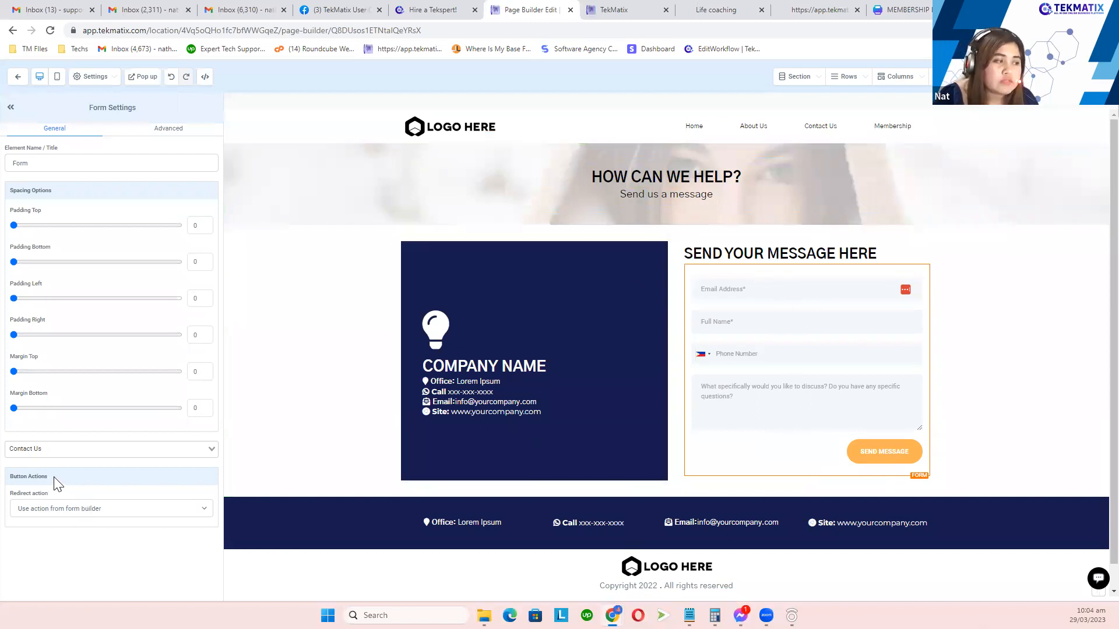
Step: Try the Go to website URL redirect, then revert to Use action from form builder
{"action": "left_click_drag", "start_coordinate": [9, 480], "coordinate": [4, 480]}
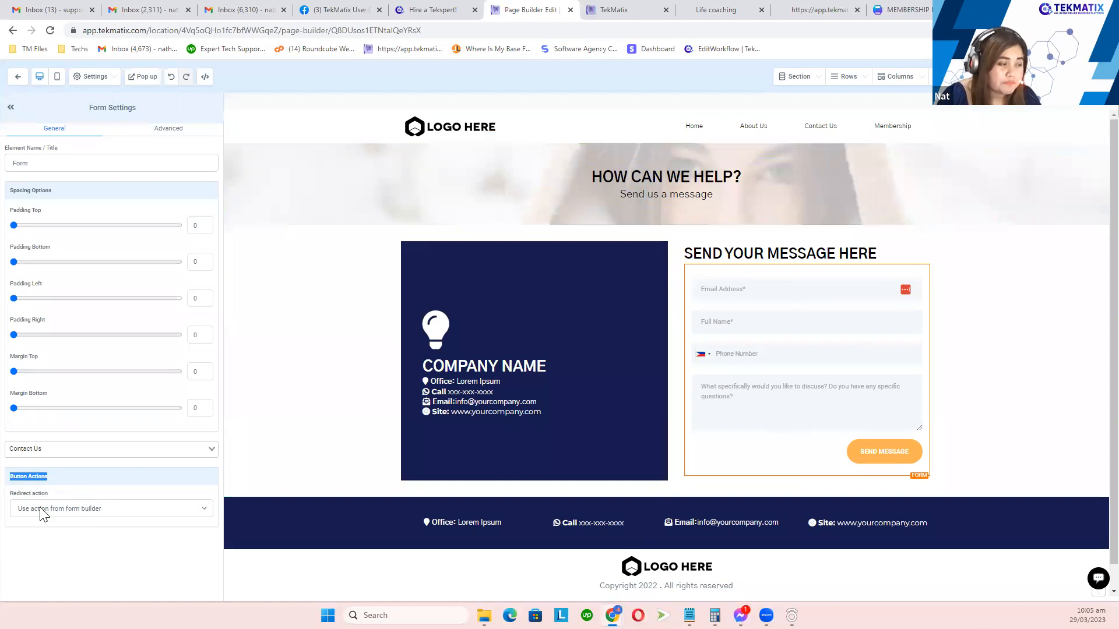
{"action": "left_click", "coordinate": [56, 510]}
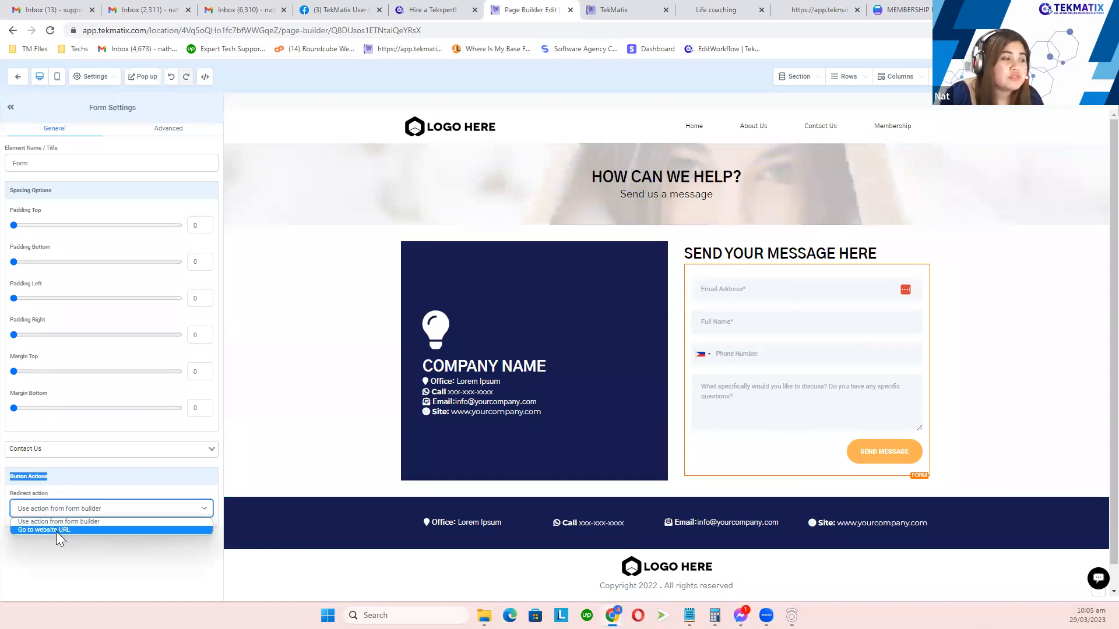
{"action": "left_click", "coordinate": [57, 530]}
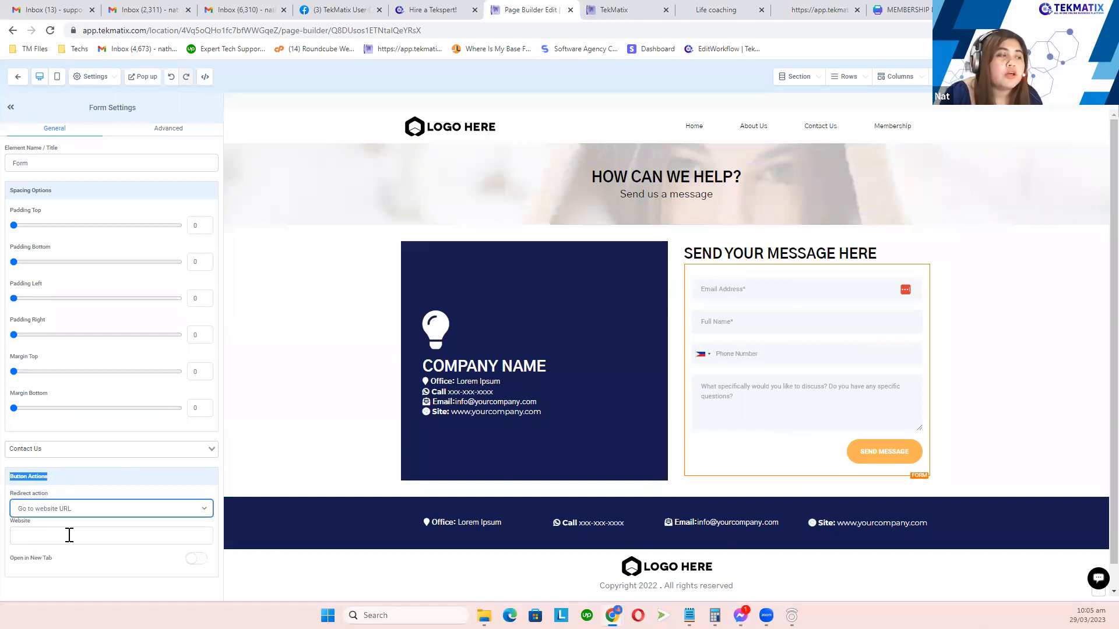
{"action": "left_click", "coordinate": [69, 535]}
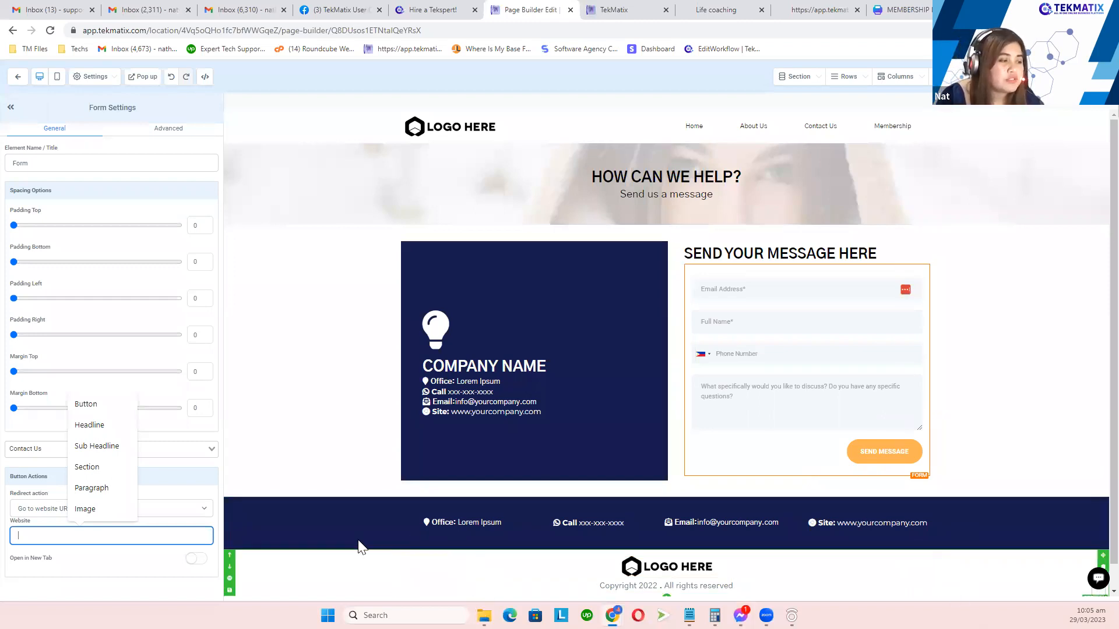
{"action": "left_click", "coordinate": [174, 511]}
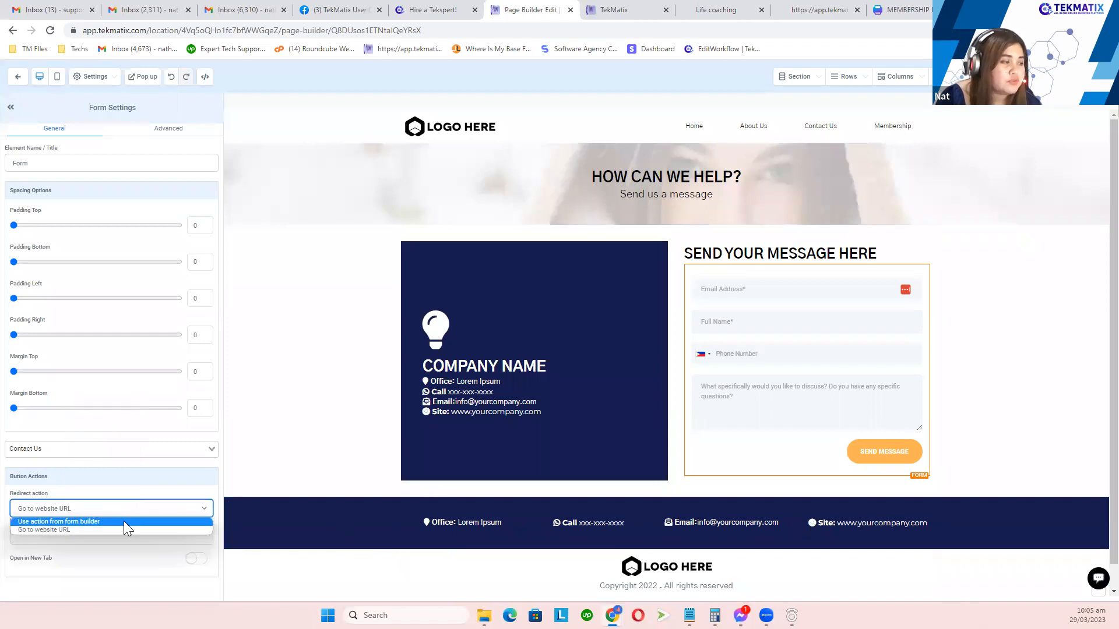
{"action": "left_click", "coordinate": [124, 521]}
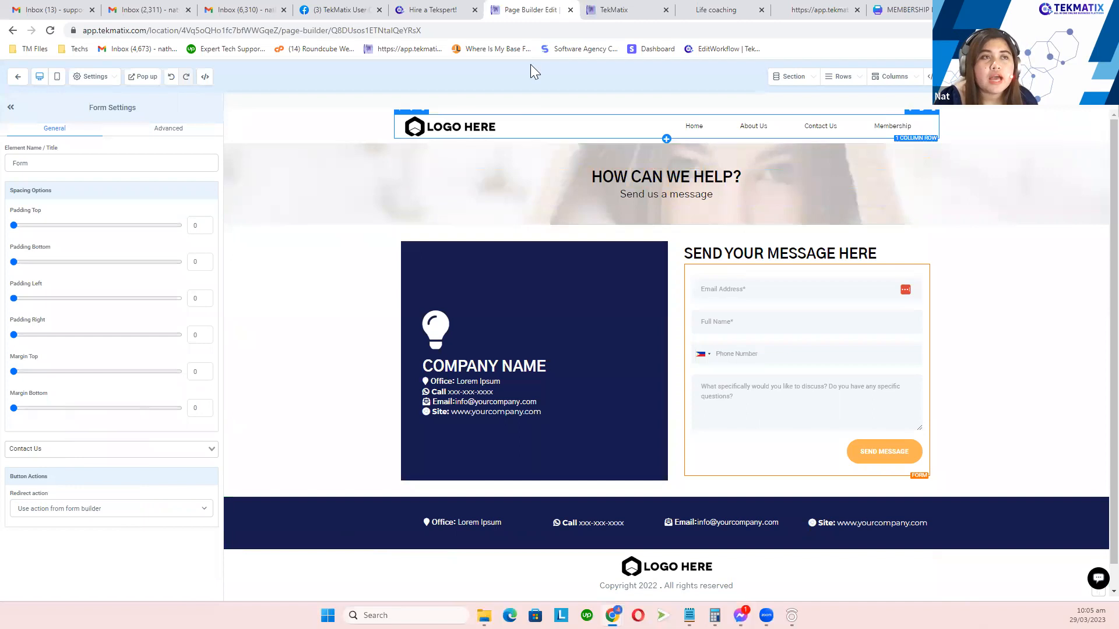
{"action": "left_click", "coordinate": [612, 10]}
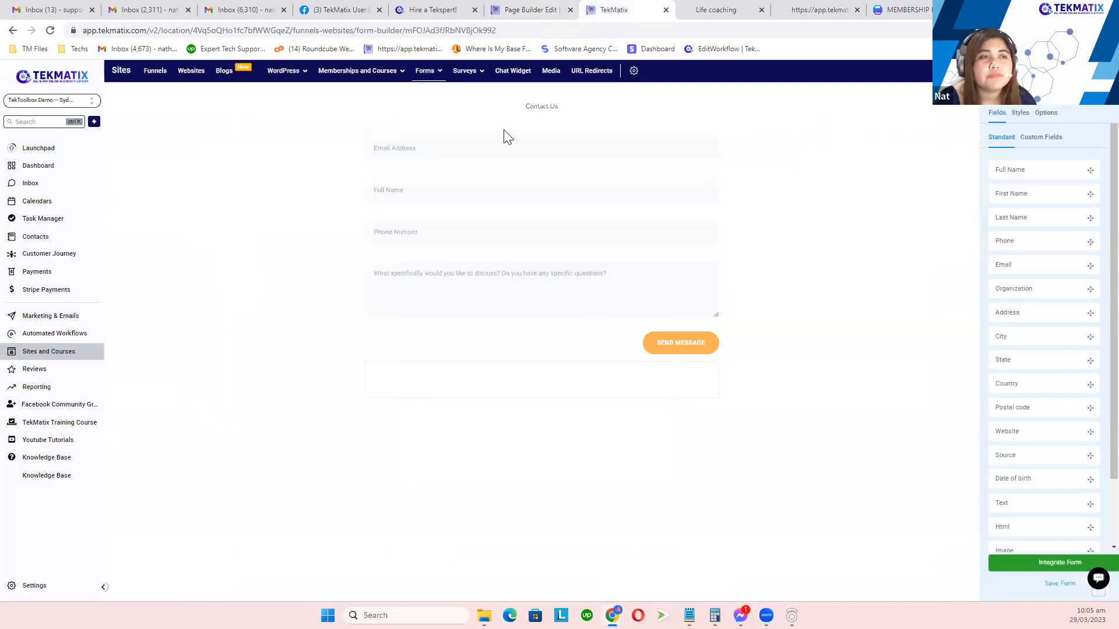
Step: Save the Contact Us form, then bring up its submission Options settings
{"action": "left_click", "coordinate": [645, 186]}
{"action": "left_click", "coordinate": [528, 10]}
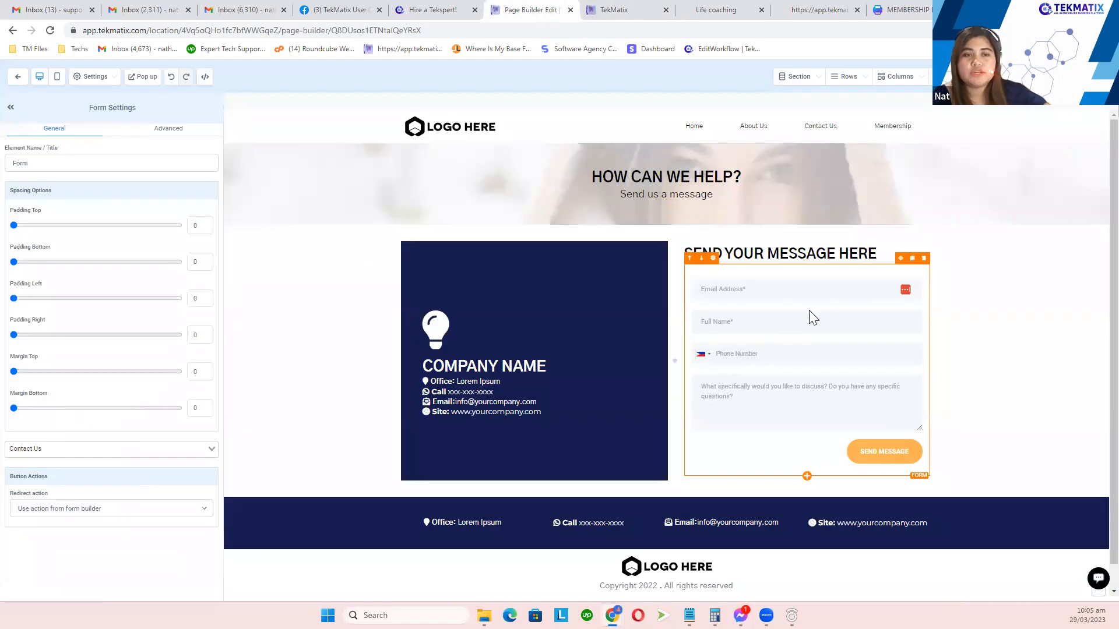
{"action": "left_click", "coordinate": [641, 9]}
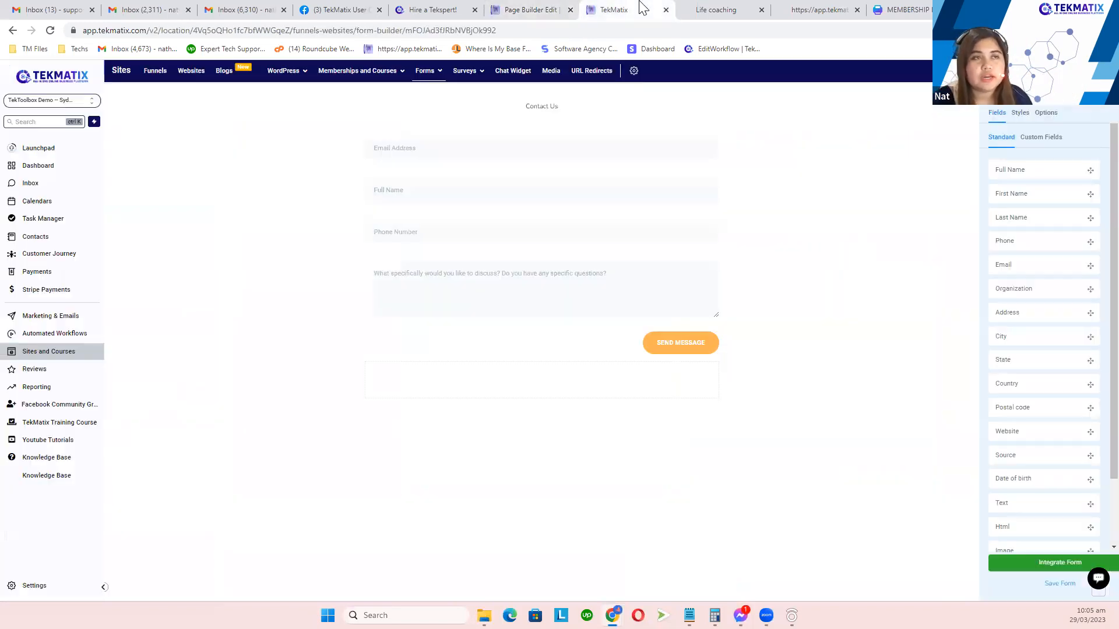
{"action": "left_click", "coordinate": [1047, 115]}
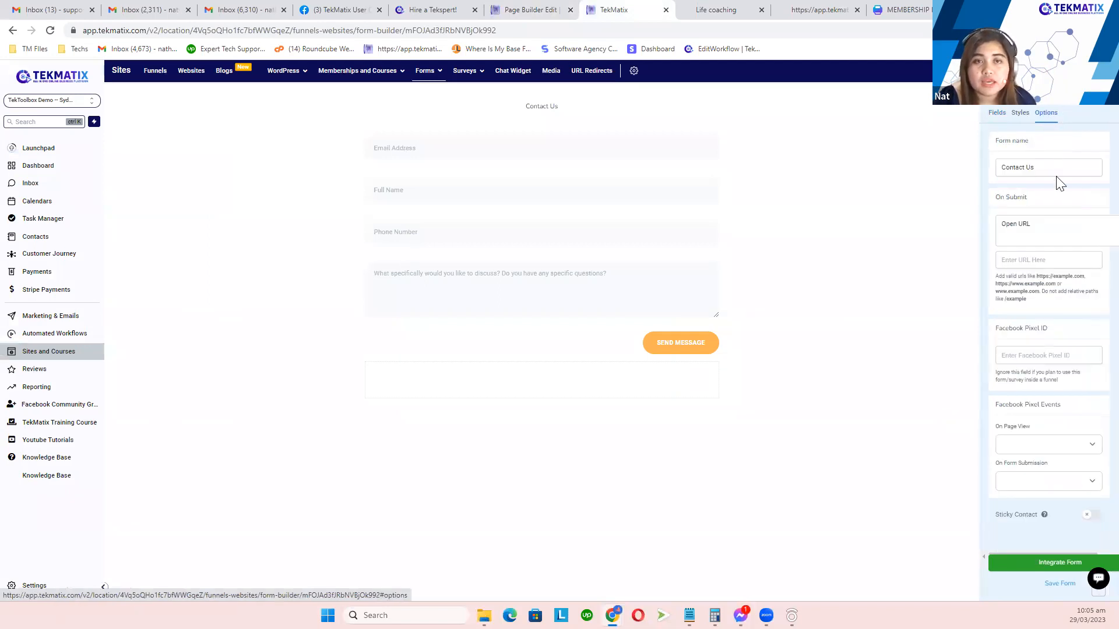
{"action": "left_click_drag", "start_coordinate": [1037, 198], "coordinate": [994, 202]}
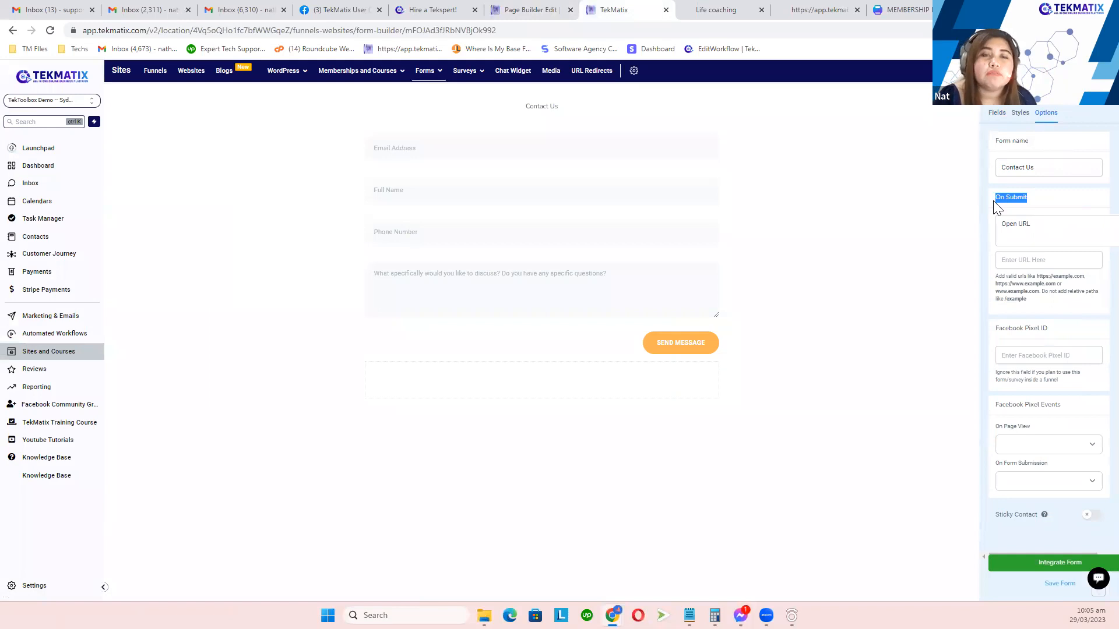
{"action": "left_click", "coordinate": [1040, 202]}
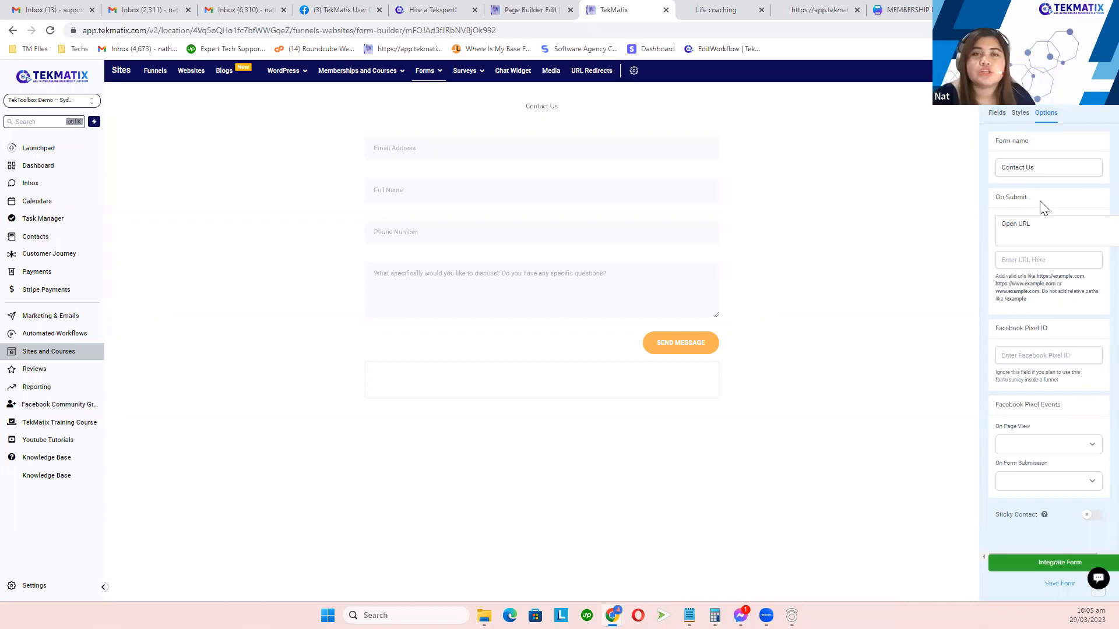
Step: Set On Submit to show a message and edit its thank-you text
{"action": "left_click", "coordinate": [1033, 228]}
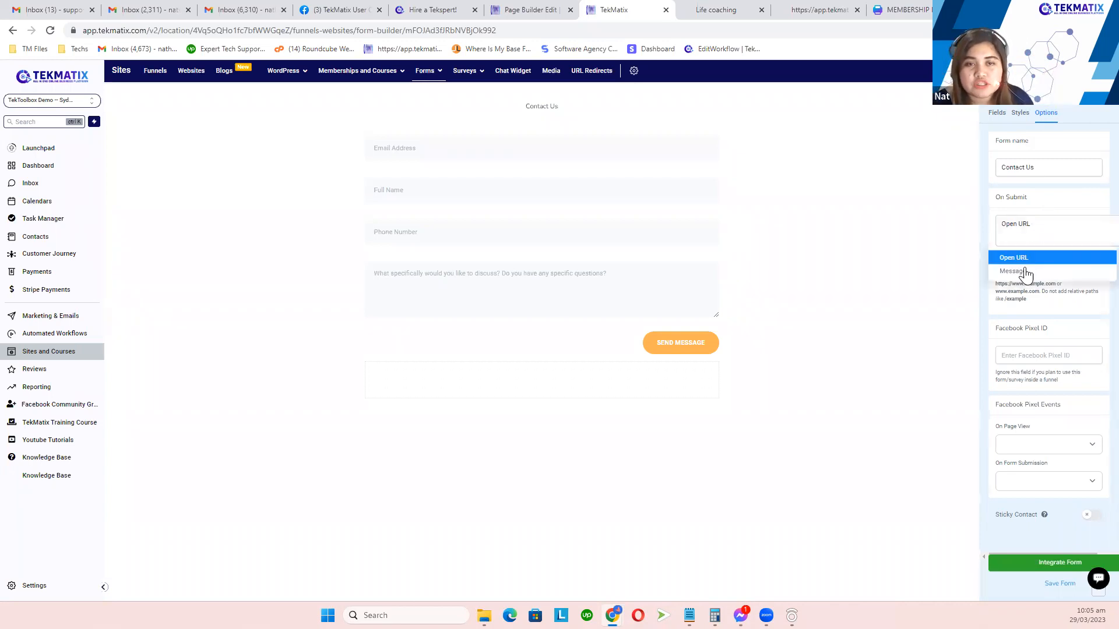
{"action": "left_click", "coordinate": [1024, 271]}
{"action": "left_click", "coordinate": [1026, 242]}
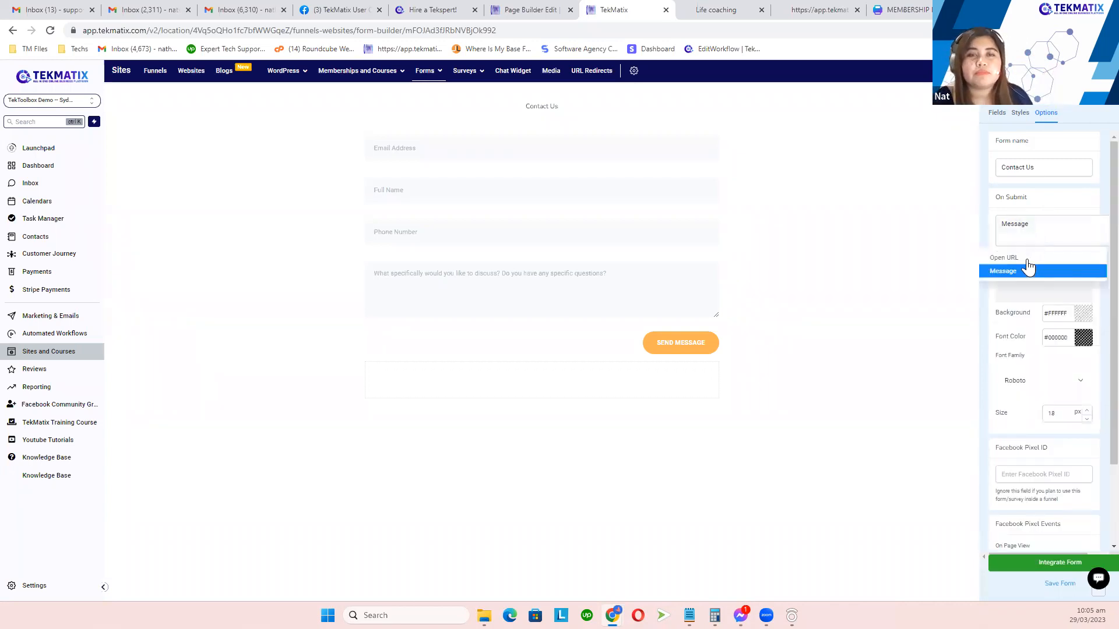
{"action": "left_click", "coordinate": [1024, 290]}
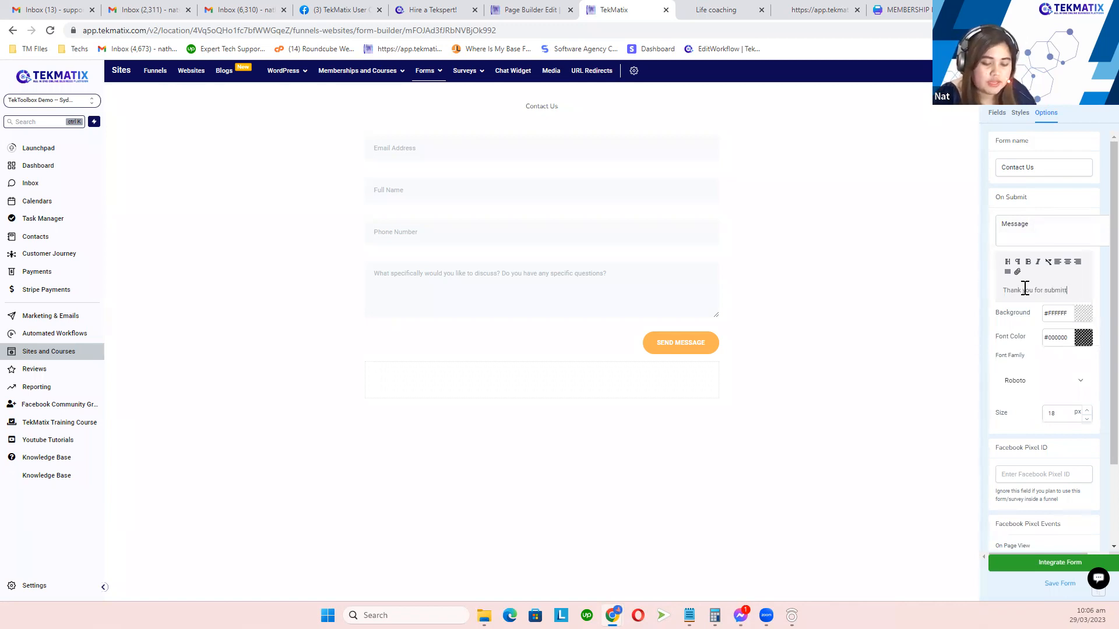
{"action": "type", "text": "the form"}
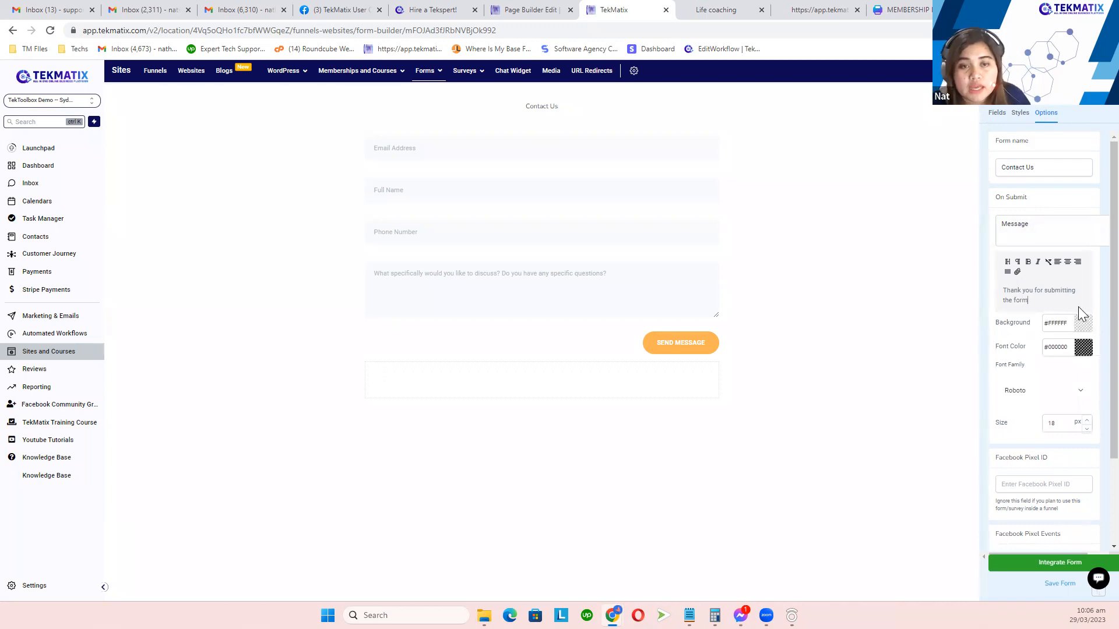
Step: Format the thank-you message as a centered heading and save the form
{"action": "left_click", "coordinate": [1066, 264]}
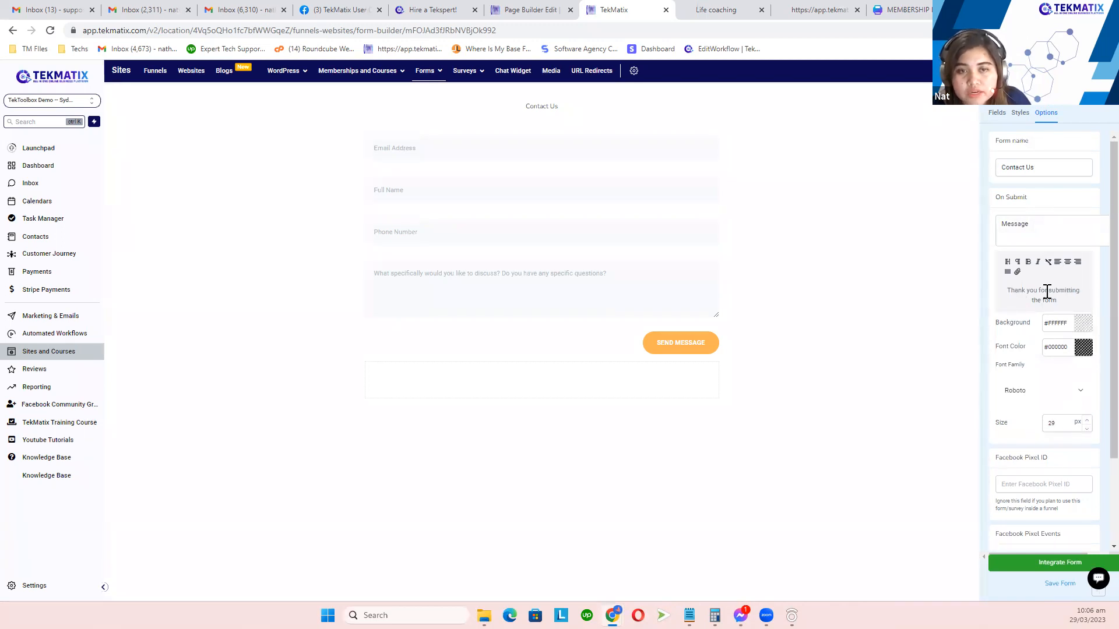
{"action": "key", "text": "ctrl+a"}
{"action": "left_click", "coordinate": [1007, 262]}
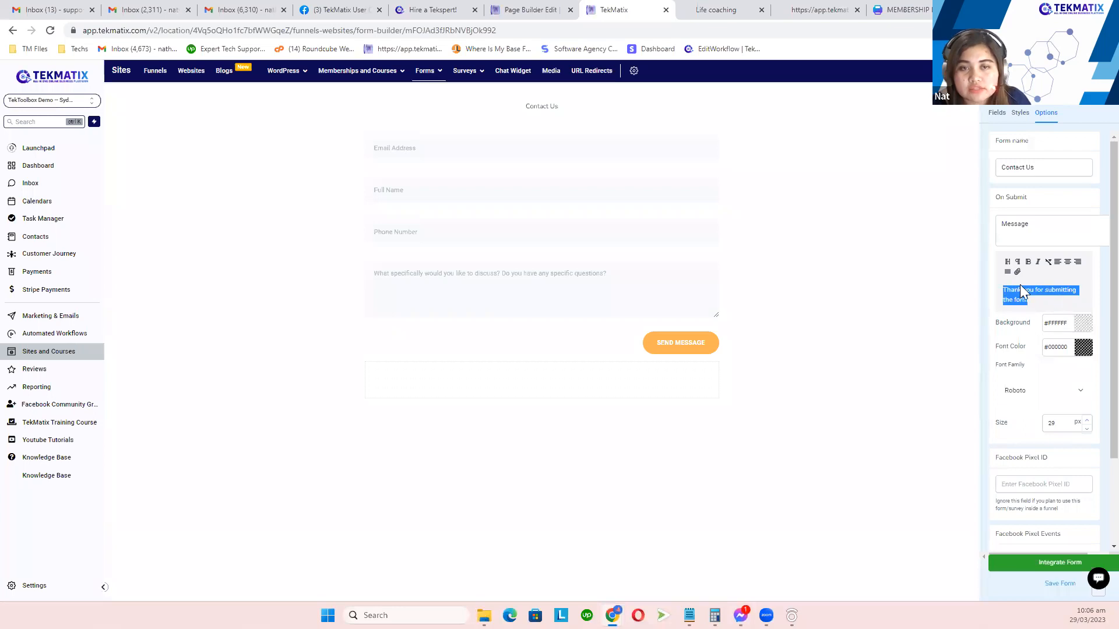
{"action": "left_click", "coordinate": [1067, 263]}
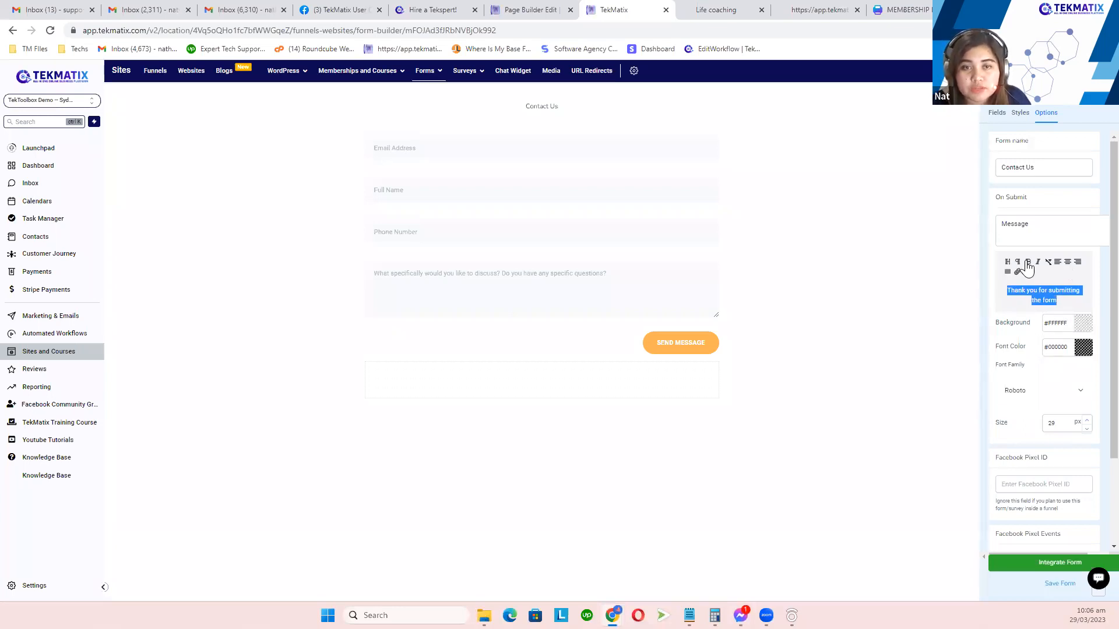
{"action": "left_click", "coordinate": [1061, 299]}
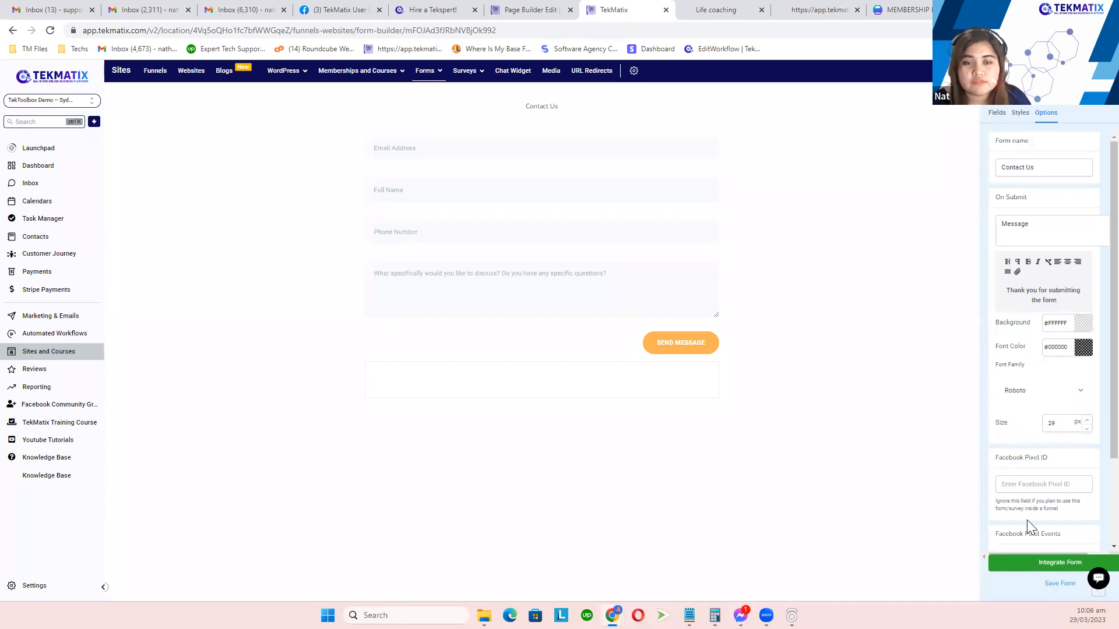
{"action": "left_click", "coordinate": [1051, 590]}
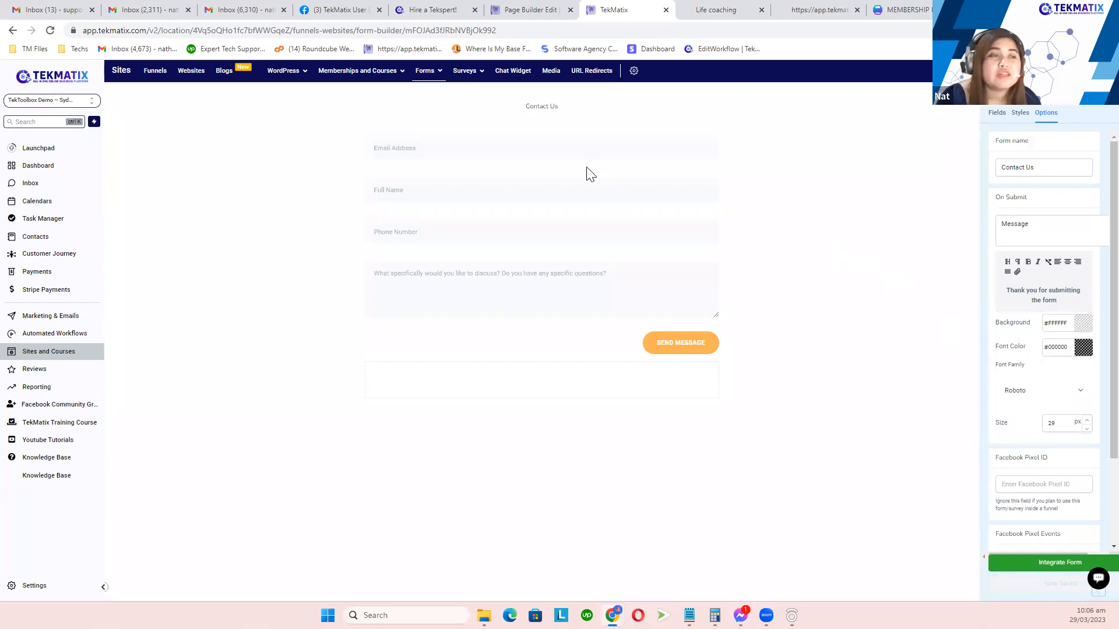
{"action": "left_click_drag", "start_coordinate": [1062, 304], "coordinate": [1001, 293]}
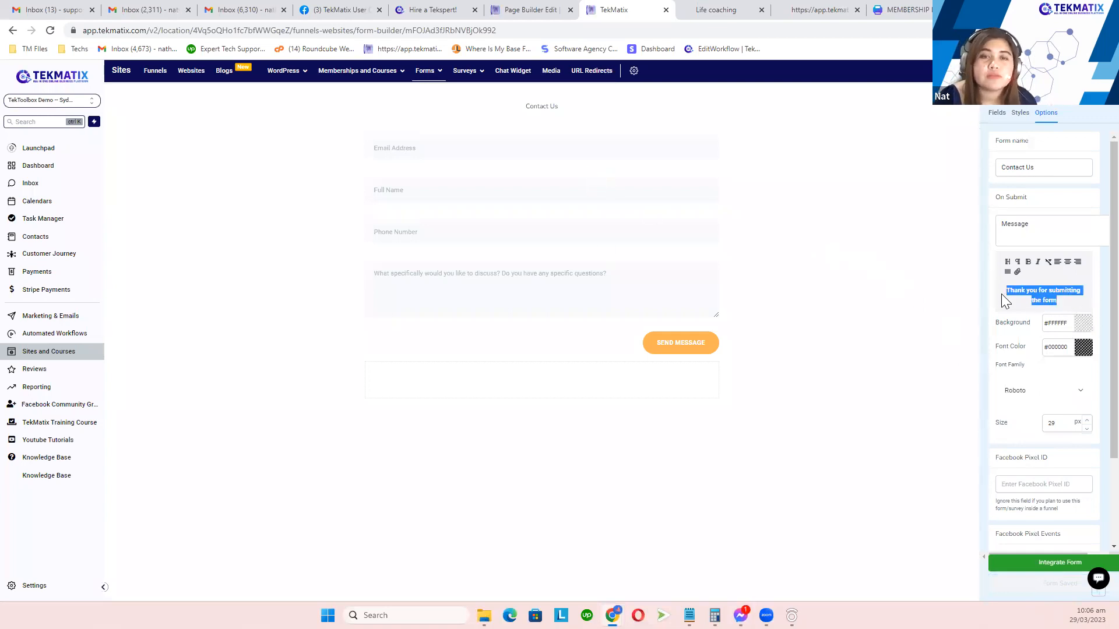
{"action": "left_click", "coordinate": [1060, 300]}
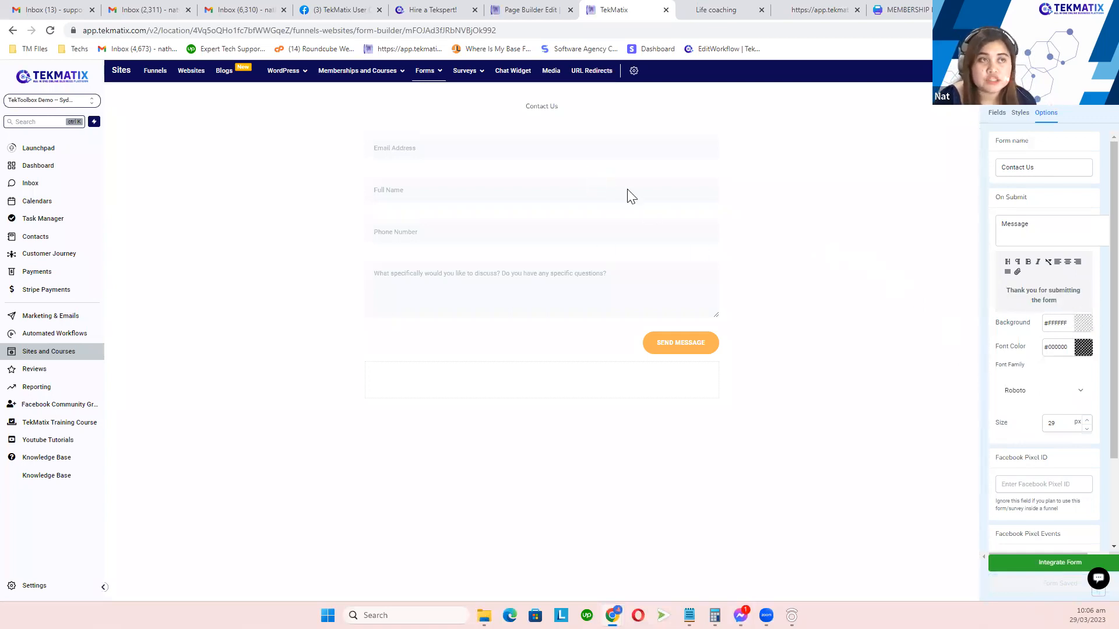
{"action": "left_click", "coordinate": [518, 12]}
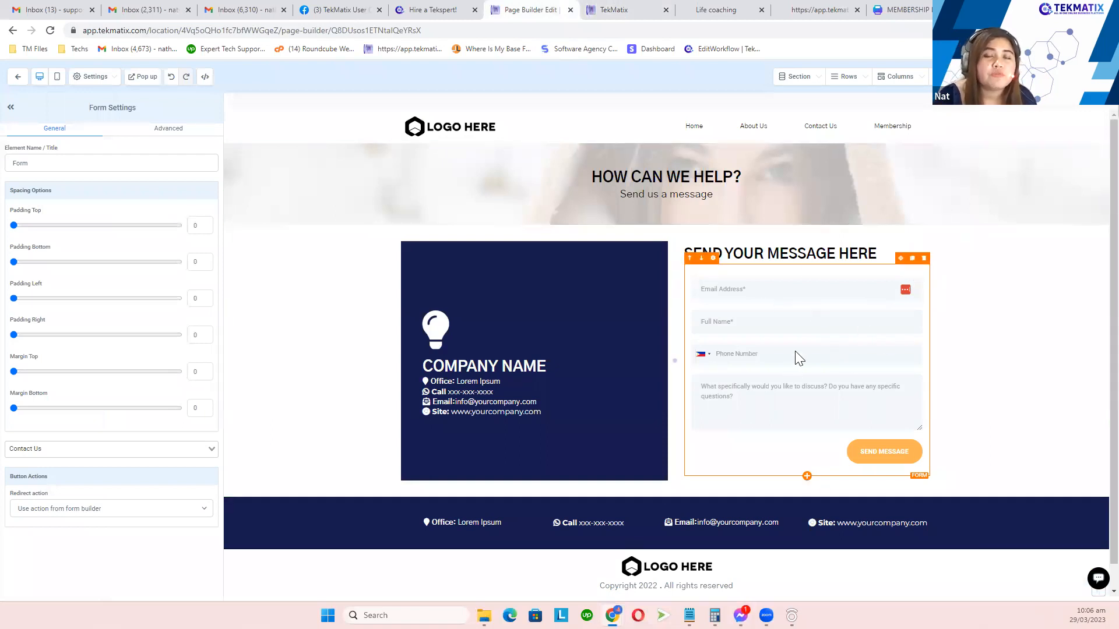
Step: Review the form's button action settings and open a preview of the contact page
{"action": "left_click_drag", "start_coordinate": [13, 479], "coordinate": [35, 496]}
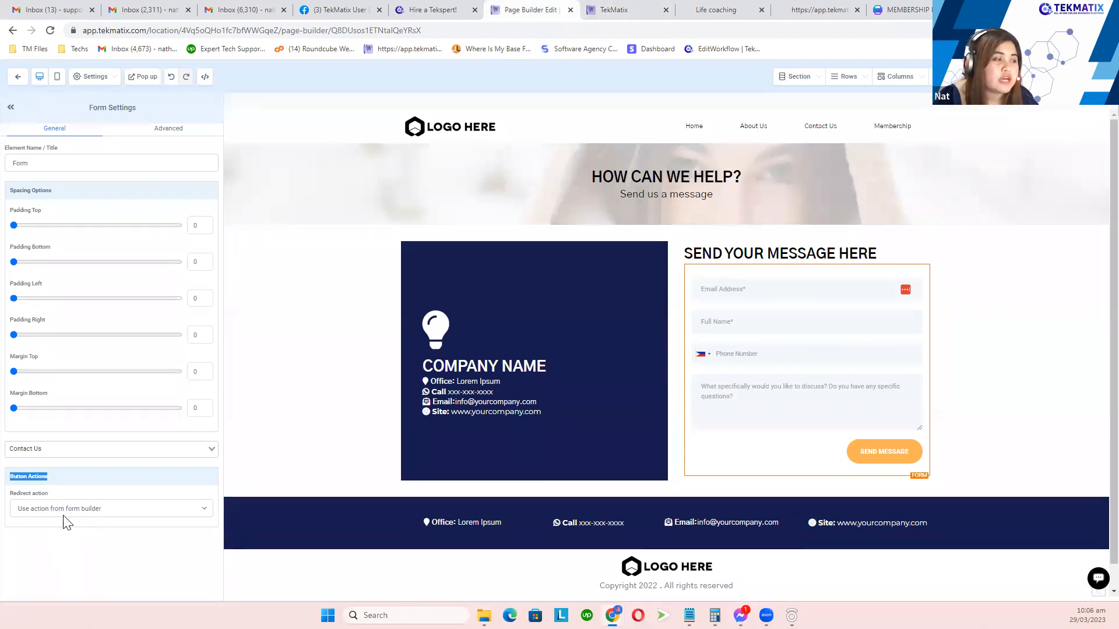
{"action": "left_click", "coordinate": [600, 10]}
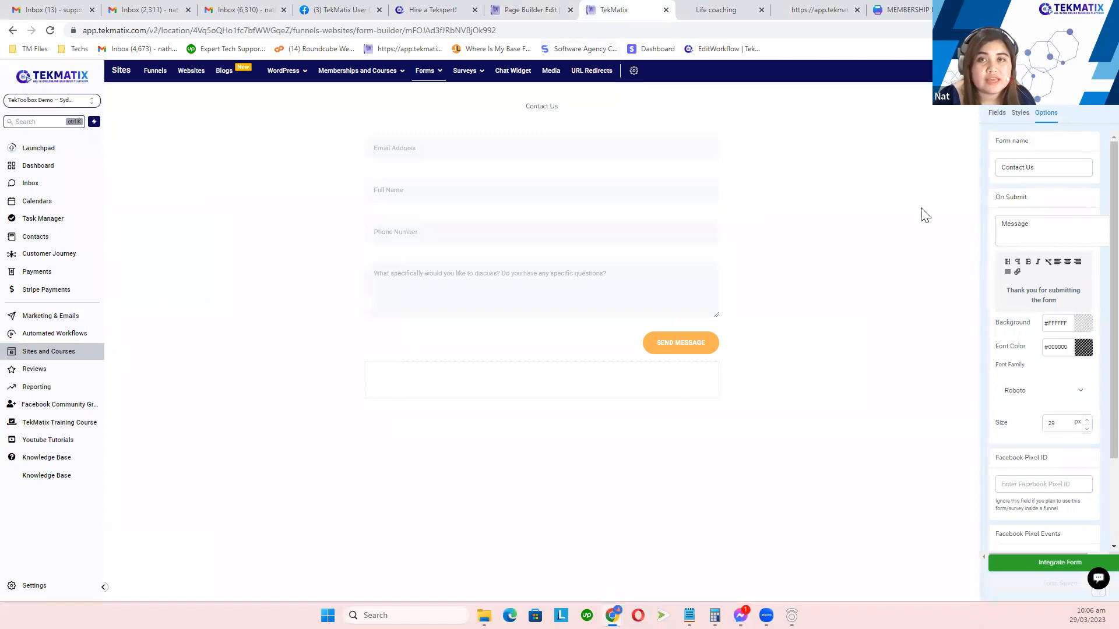
{"action": "left_click", "coordinate": [528, 8]}
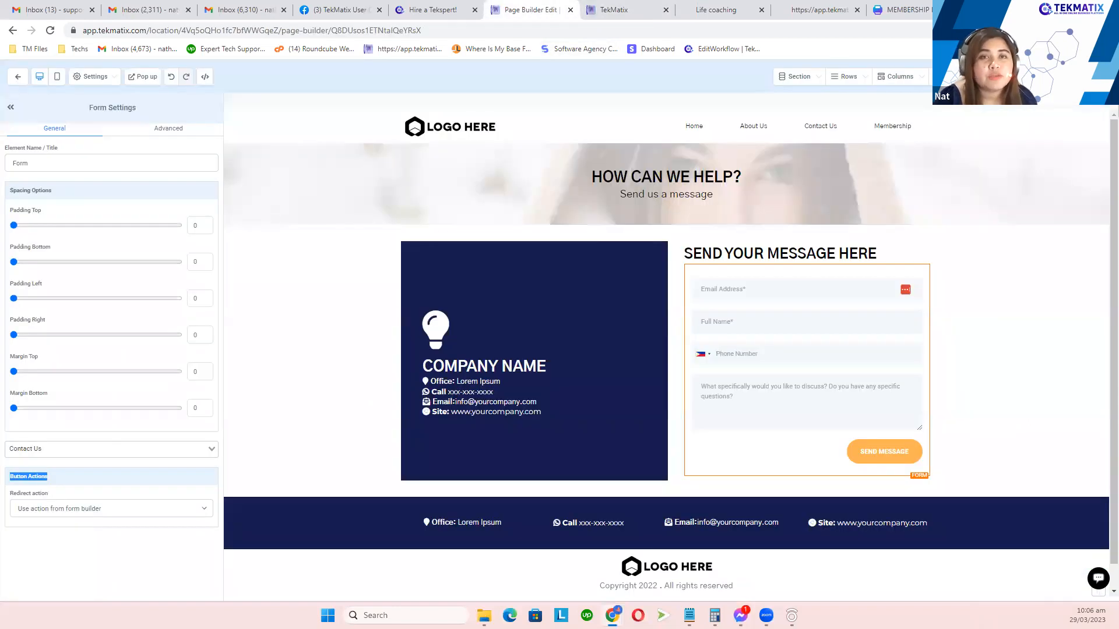
{"action": "left_click", "coordinate": [1019, 77]}
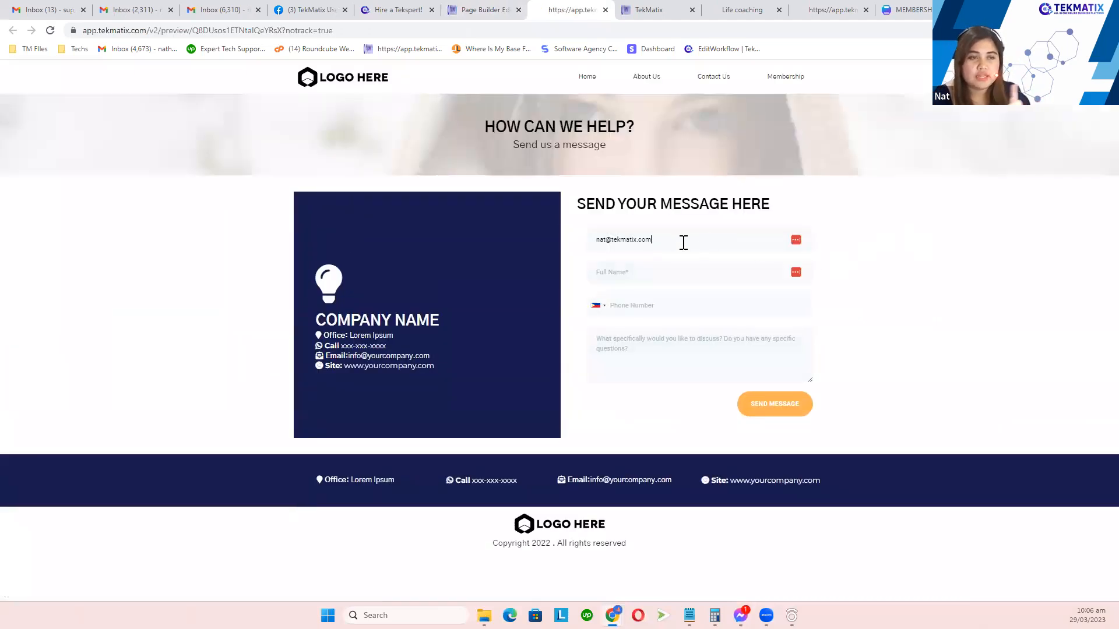
Step: Fill in the preview form's email, name and remaining fields, using autofill suggestions
{"action": "left_click_drag", "start_coordinate": [699, 239], "coordinate": [552, 252]}
{"action": "left_click", "coordinate": [939, 250]}
{"action": "triple_click", "coordinate": [706, 235]}
{"action": "type", "text": "\\"}
{"action": "left_click", "coordinate": [665, 228]}
{"action": "key", "text": "BackSpace"}
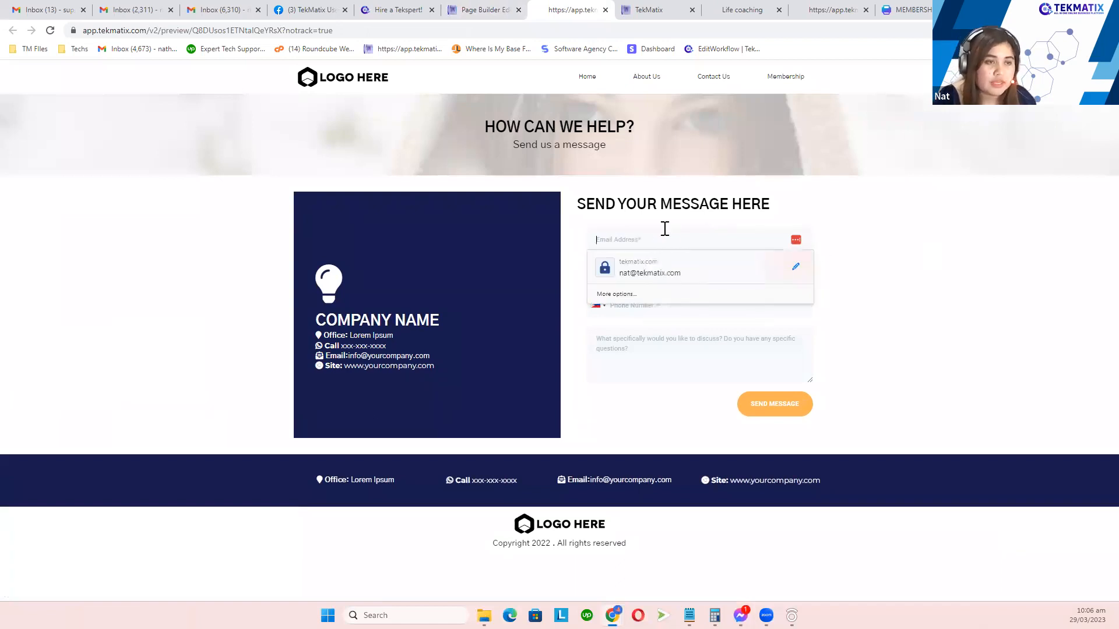
{"action": "left_click", "coordinate": [674, 271]}
{"action": "left_click", "coordinate": [649, 279]}
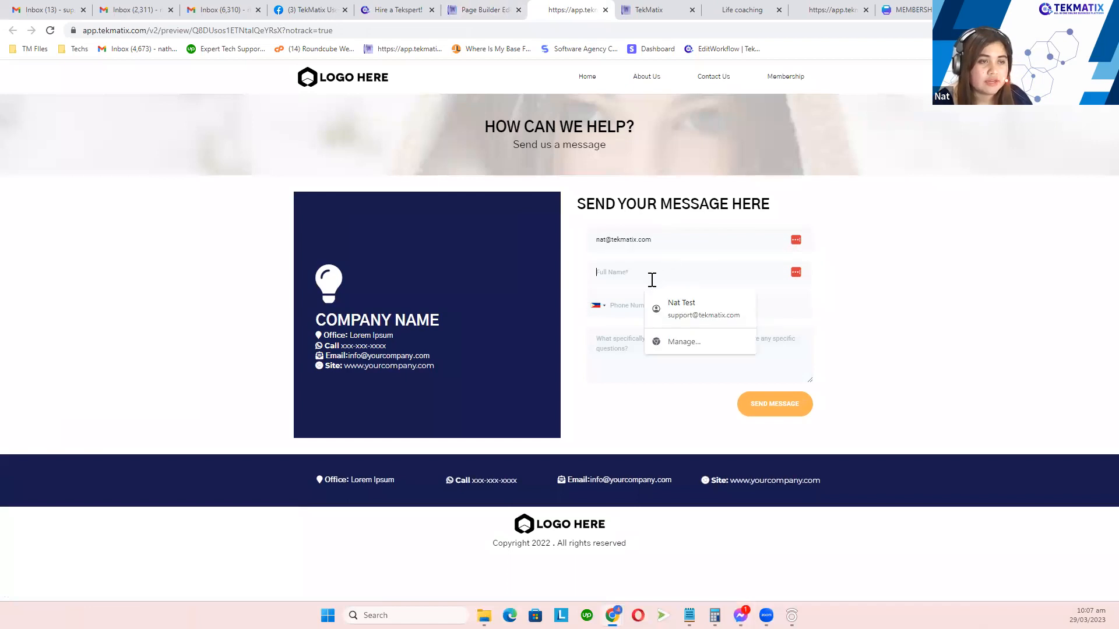
{"action": "left_click", "coordinate": [699, 319]}
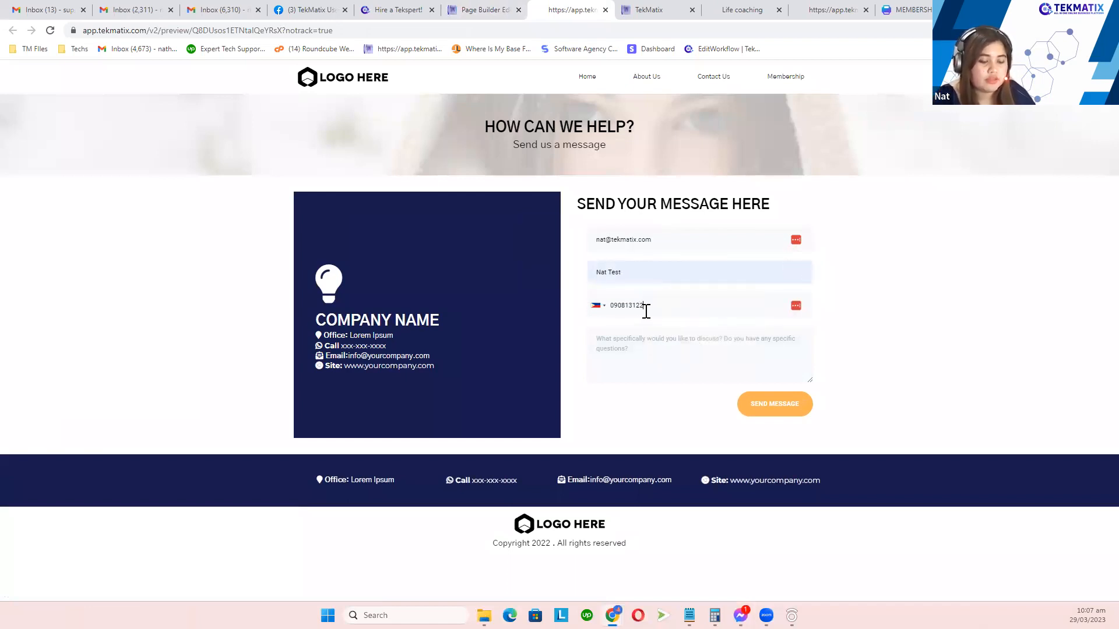
{"action": "type", "text": "Hello"}
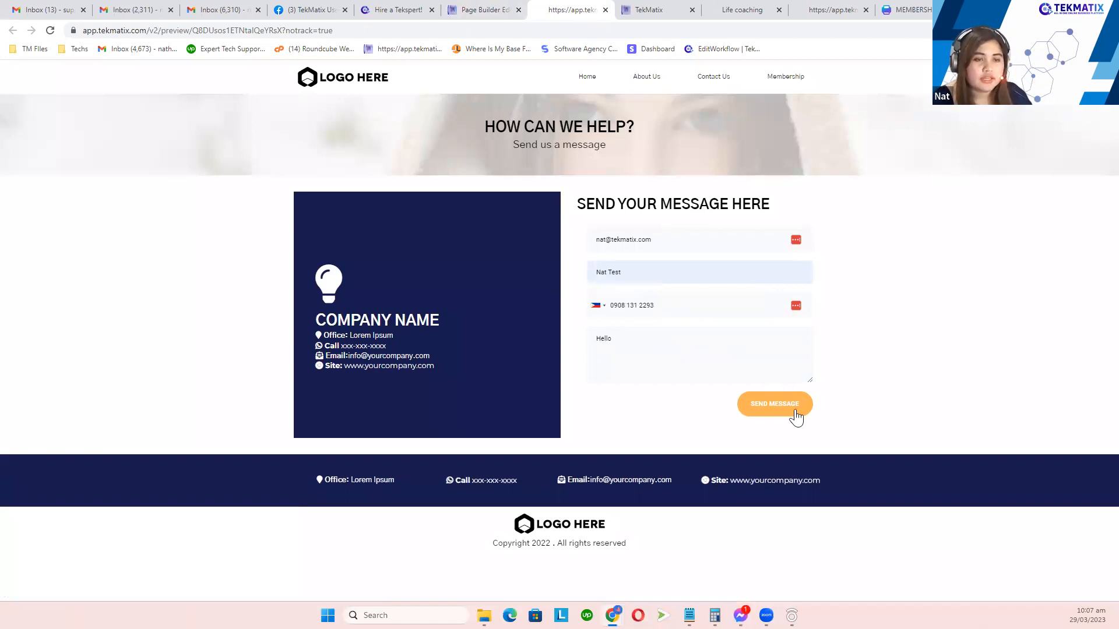
Step: Send the test message and check the 'Thank you for submitting the form' confirmation
{"action": "left_click", "coordinate": [796, 413]}
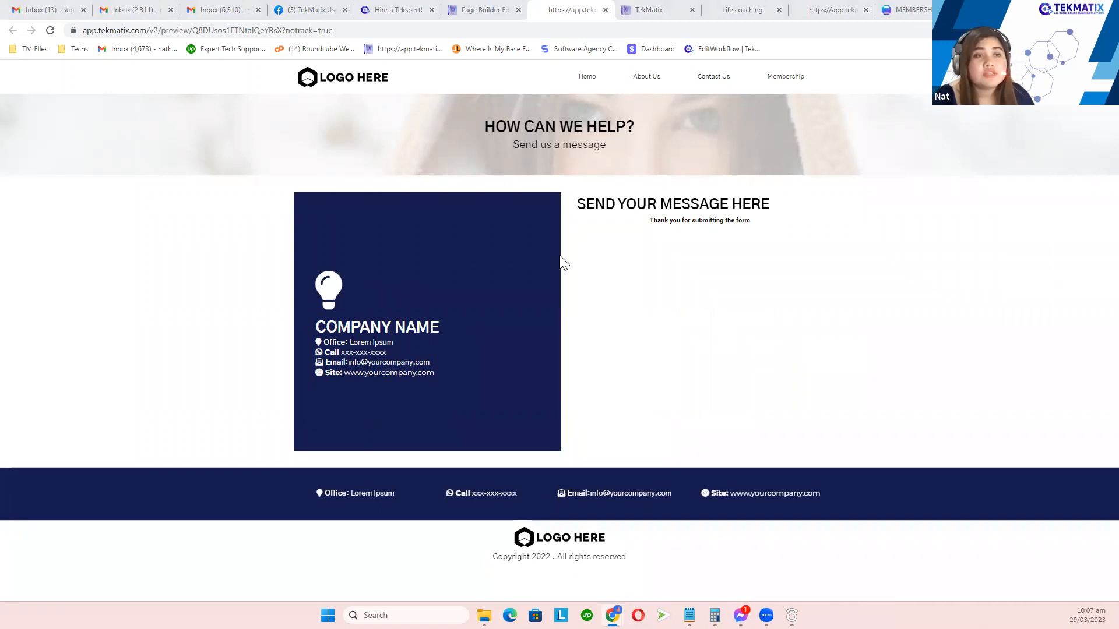
{"action": "left_click_drag", "start_coordinate": [641, 225], "coordinate": [749, 221]}
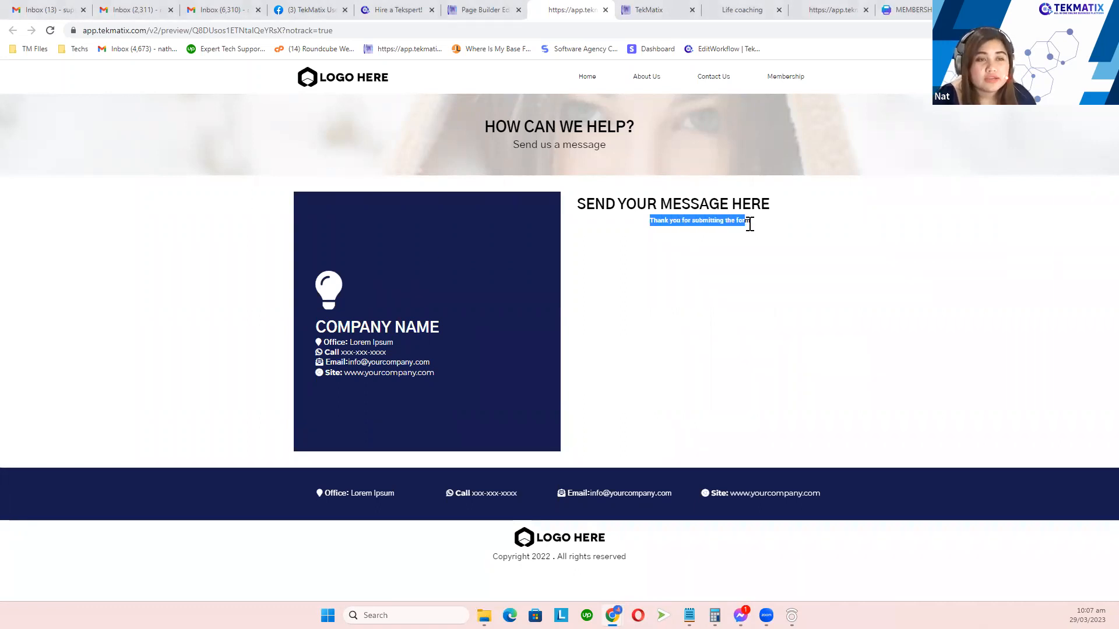
{"action": "left_click", "coordinate": [652, 10]}
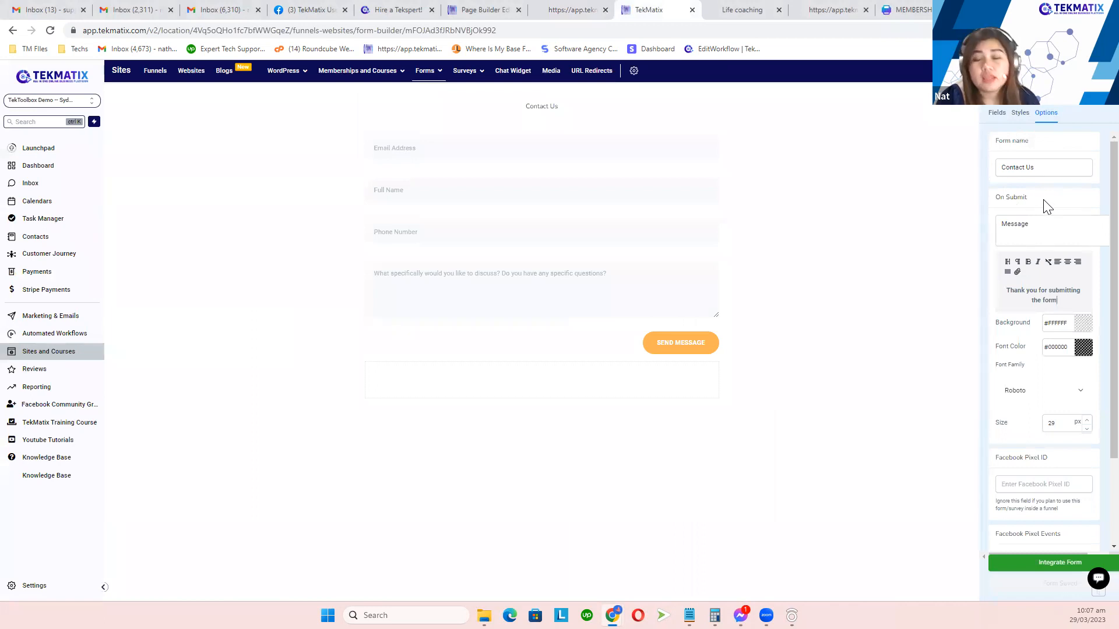
Step: Check the form's On Submit setting and its standard fields list
{"action": "left_click_drag", "start_coordinate": [1027, 199], "coordinate": [997, 201]}
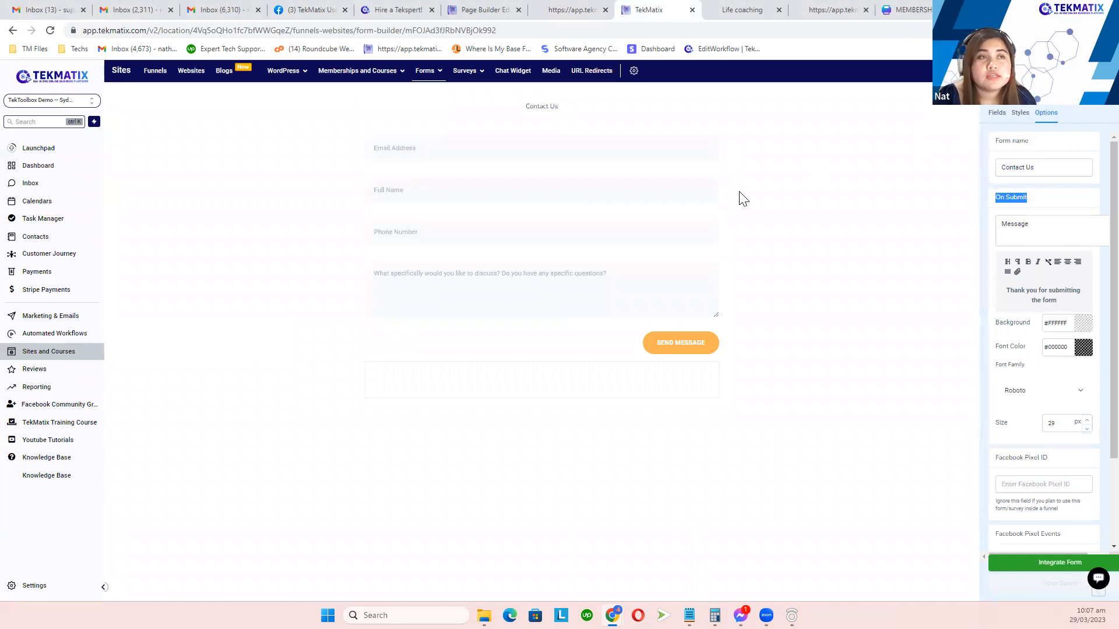
{"action": "left_click", "coordinate": [996, 115]}
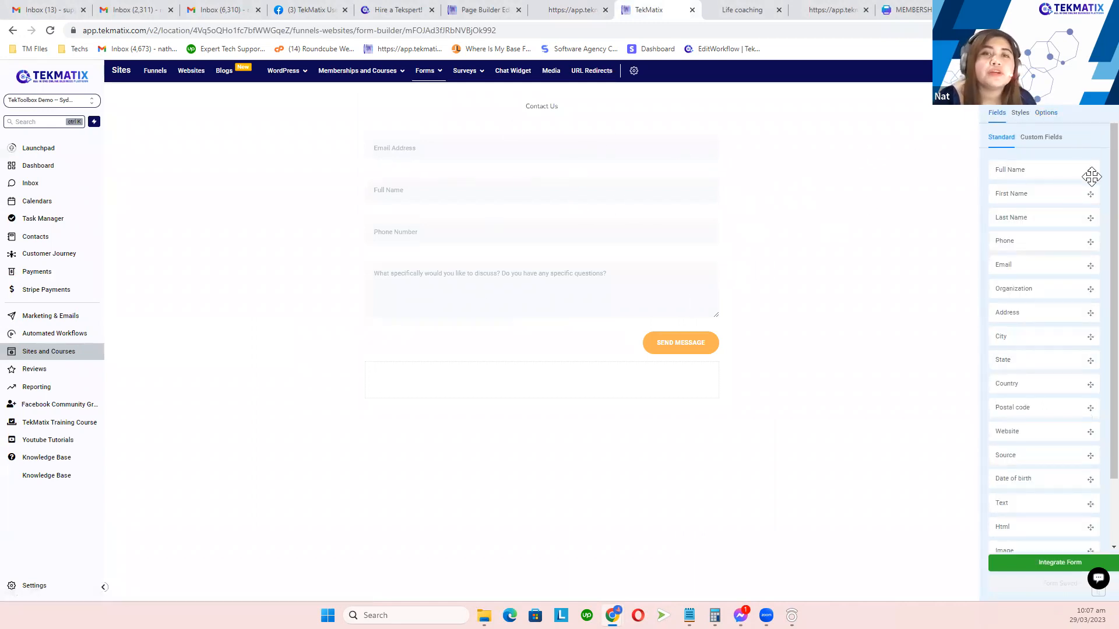
{"action": "left_click", "coordinate": [1045, 114]}
{"action": "left_click_drag", "start_coordinate": [1028, 198], "coordinate": [989, 200]}
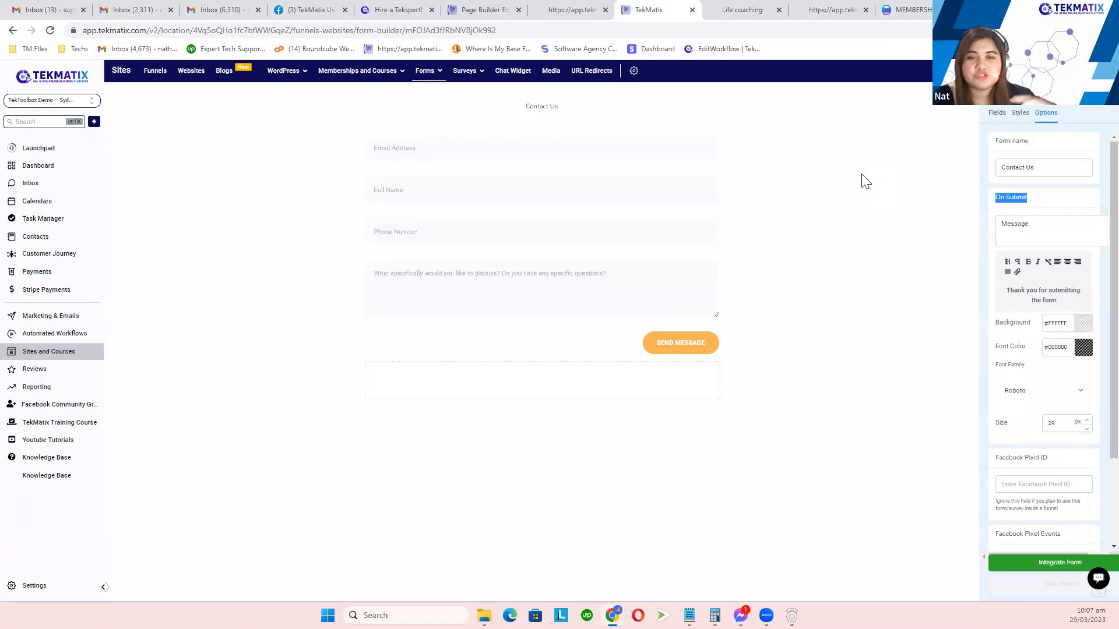
Step: Close the contact page preview tab and return to the page editor
{"action": "left_click", "coordinate": [580, 10]}
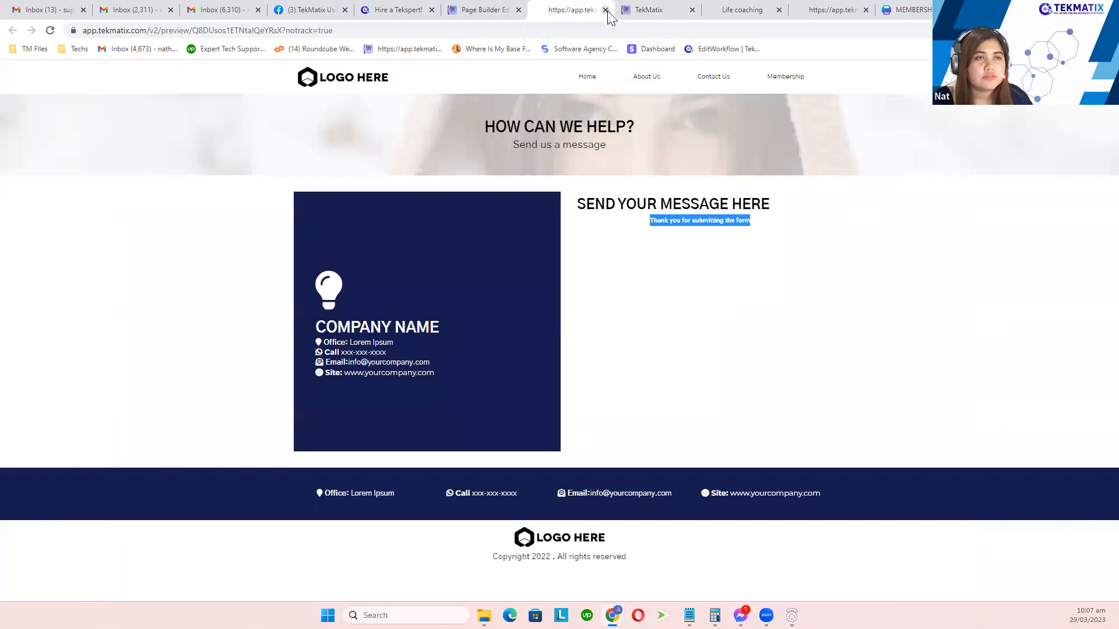
{"action": "left_click", "coordinate": [606, 10]}
{"action": "left_click", "coordinate": [484, 10]}
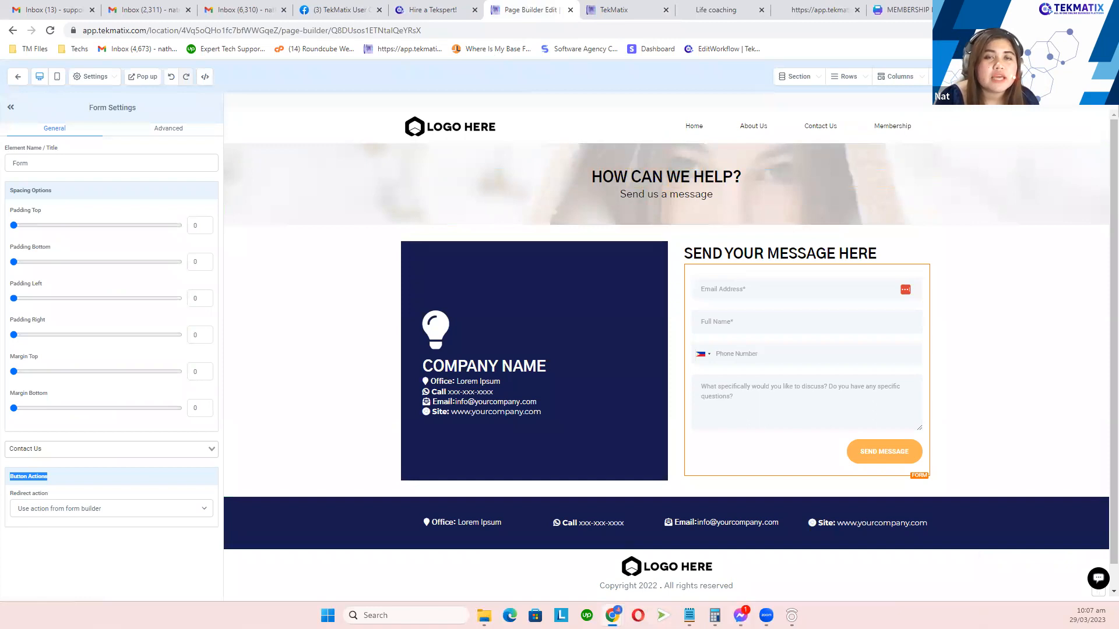
Step: Switch the builder to the Membership page from the page dropdown
{"action": "left_click", "coordinate": [1055, 76]}
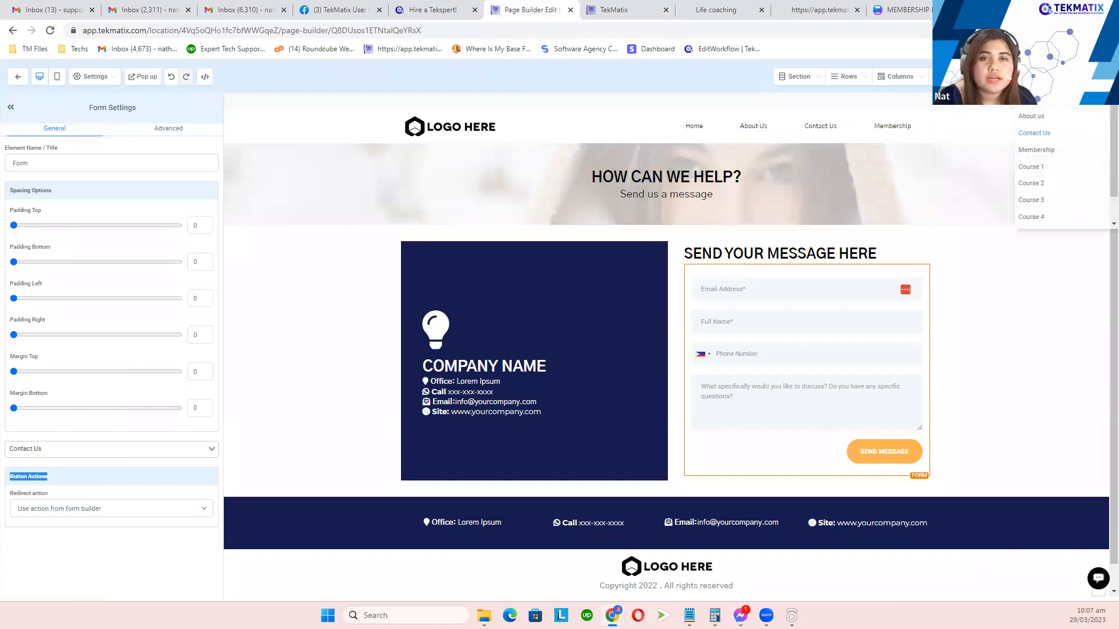
{"action": "left_click", "coordinate": [1037, 151]}
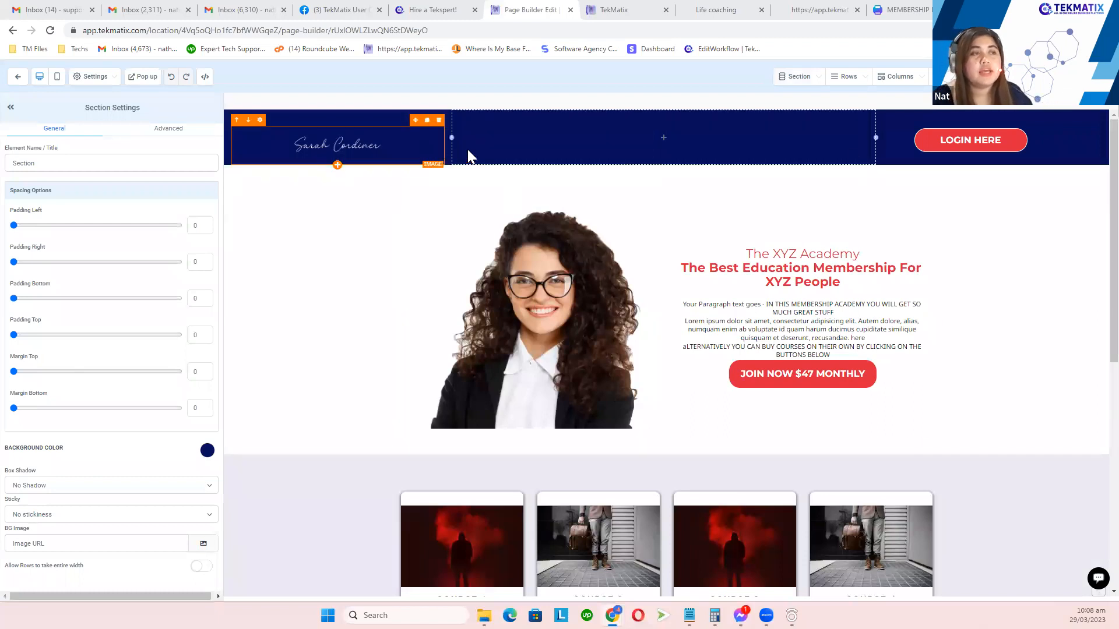
Step: Inspect the LOGIN HERE button, the hero section, a Learn More button and the Course 1 image
{"action": "left_click", "coordinate": [973, 149]}
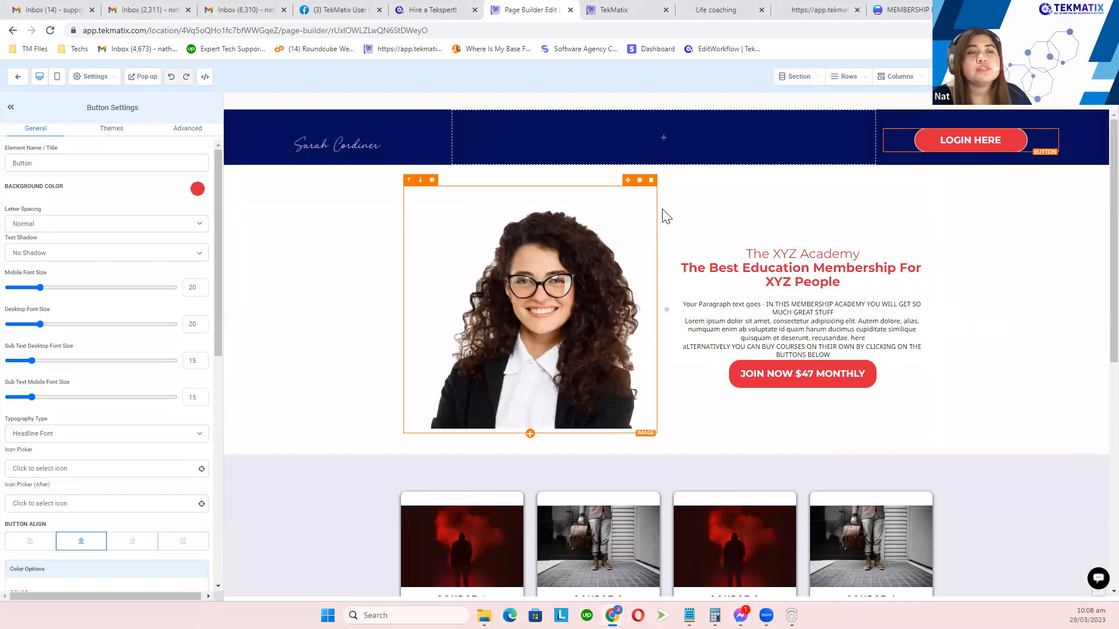
{"action": "left_click", "coordinate": [830, 177]}
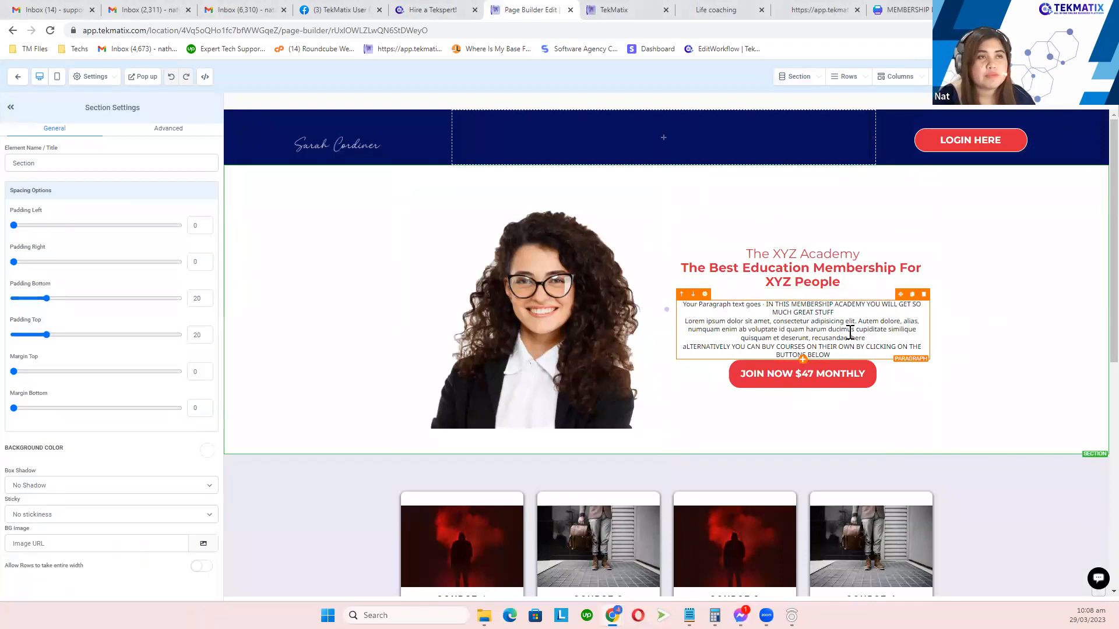
{"action": "scroll", "coordinate": [799, 387], "scroll_direction": "down", "scroll_amount": 3}
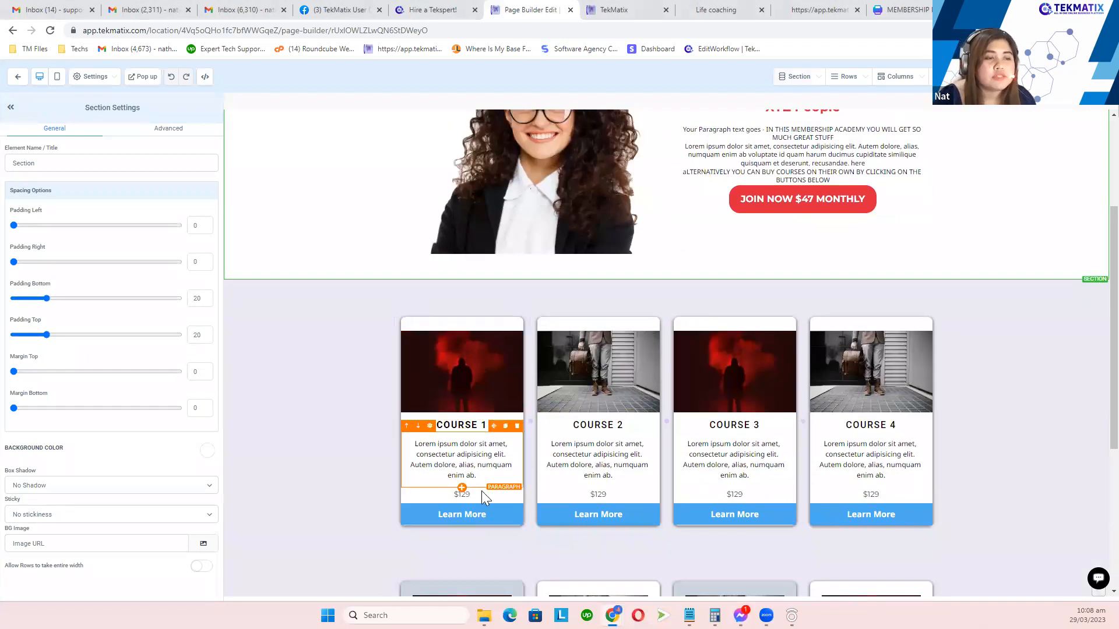
{"action": "left_click", "coordinate": [469, 523]}
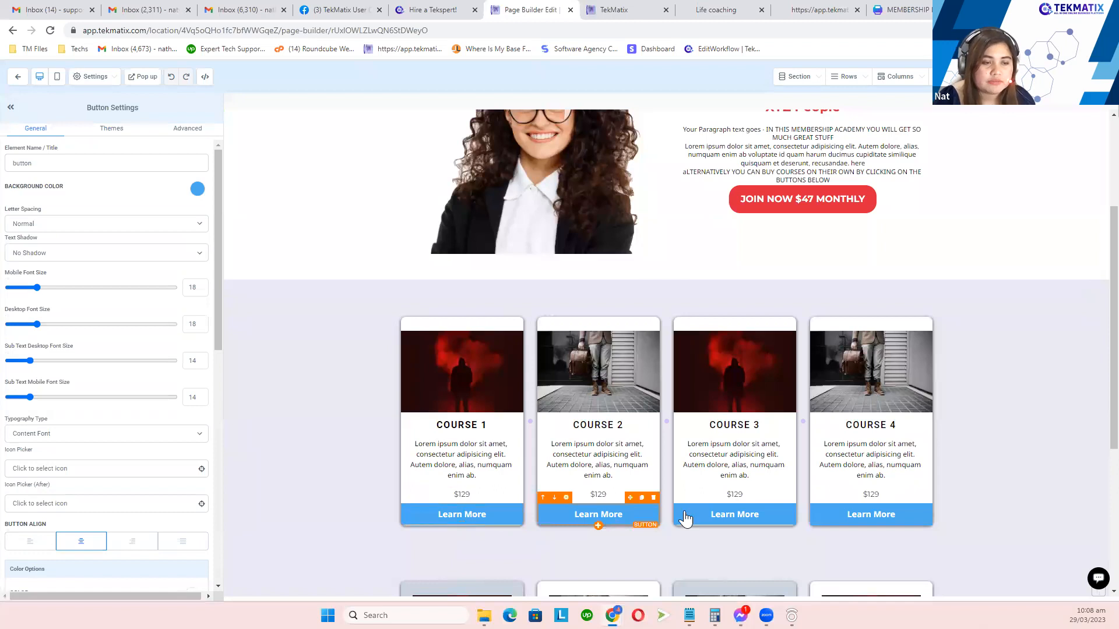
{"action": "left_click", "coordinate": [459, 350]}
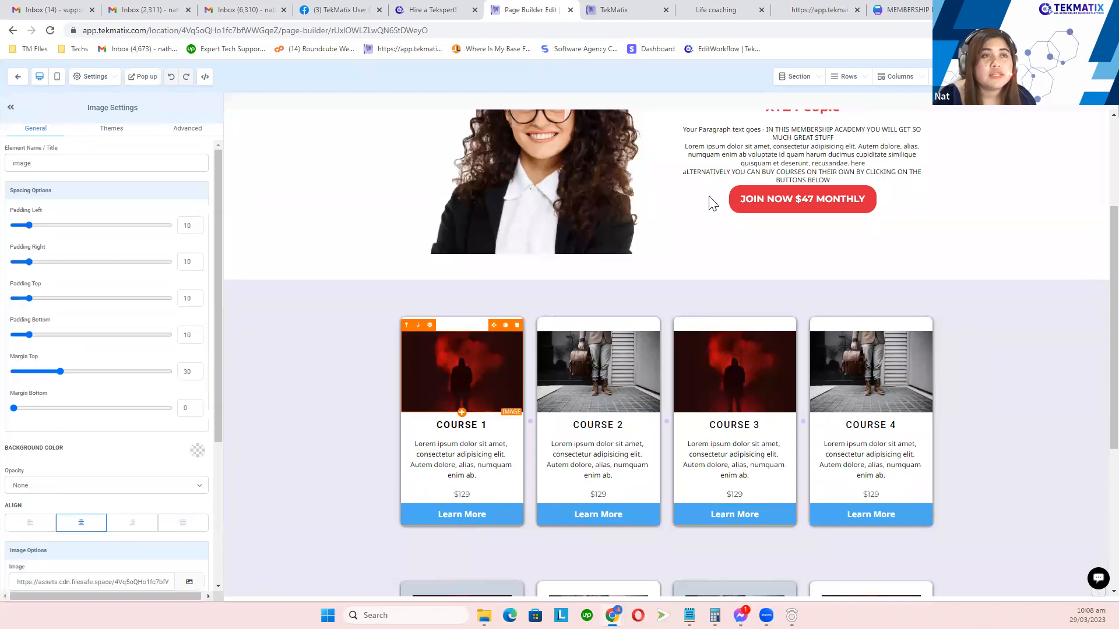
Step: Look over the course selection box in the Canva MEMBERSHIP PAGE flow diagram, then return to the page builder
{"action": "left_click", "coordinate": [903, 9]}
{"action": "left_click_drag", "start_coordinate": [846, 7], "coordinate": [641, 12]}
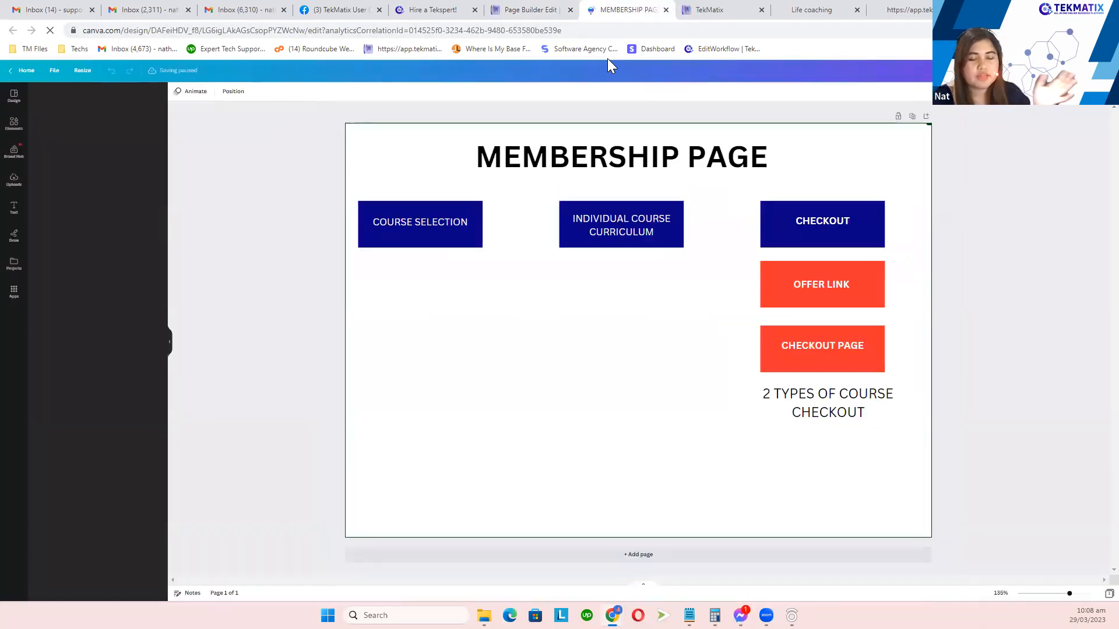
{"action": "left_click_drag", "start_coordinate": [401, 289], "coordinate": [513, 216]}
{"action": "left_click", "coordinate": [527, 9]}
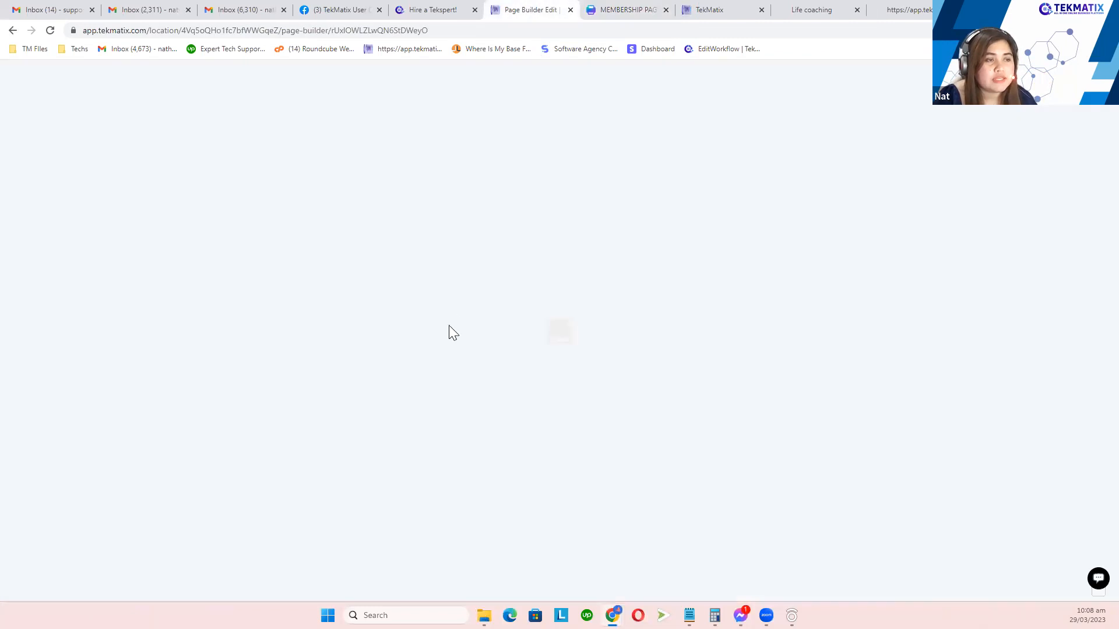
Step: Check the individual course curriculum group in the Canva membership diagram, then return to the page builder
{"action": "scroll", "coordinate": [405, 348], "scroll_direction": "down", "scroll_amount": 2}
{"action": "scroll", "coordinate": [404, 312], "scroll_direction": "down", "scroll_amount": 1}
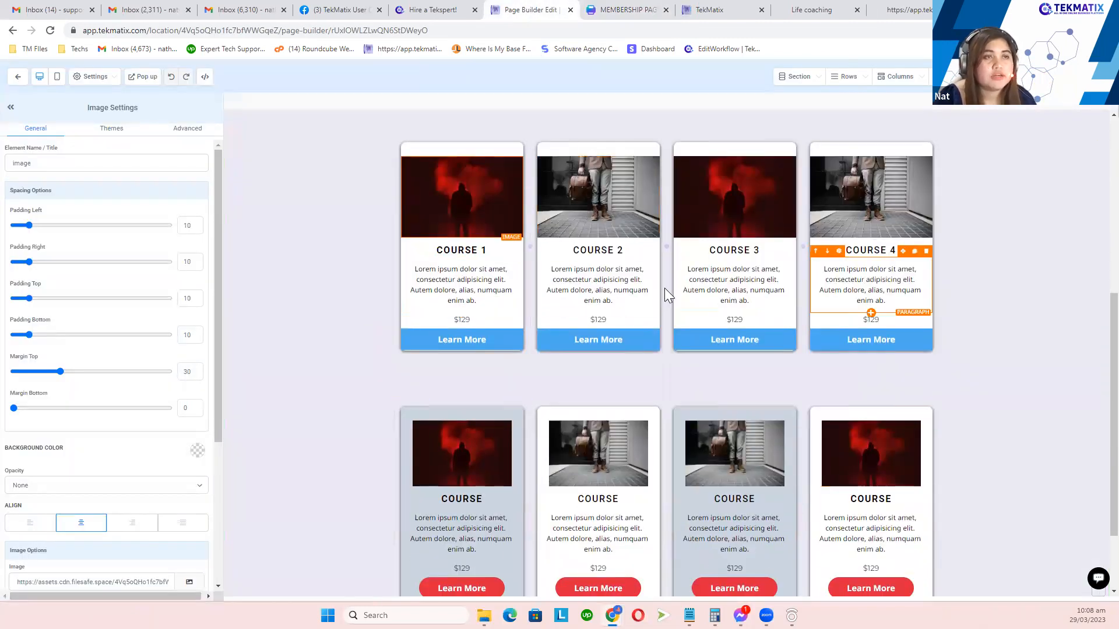
{"action": "left_click", "coordinate": [620, 10]}
{"action": "left_click", "coordinate": [610, 220]}
{"action": "left_click", "coordinate": [521, 8]}
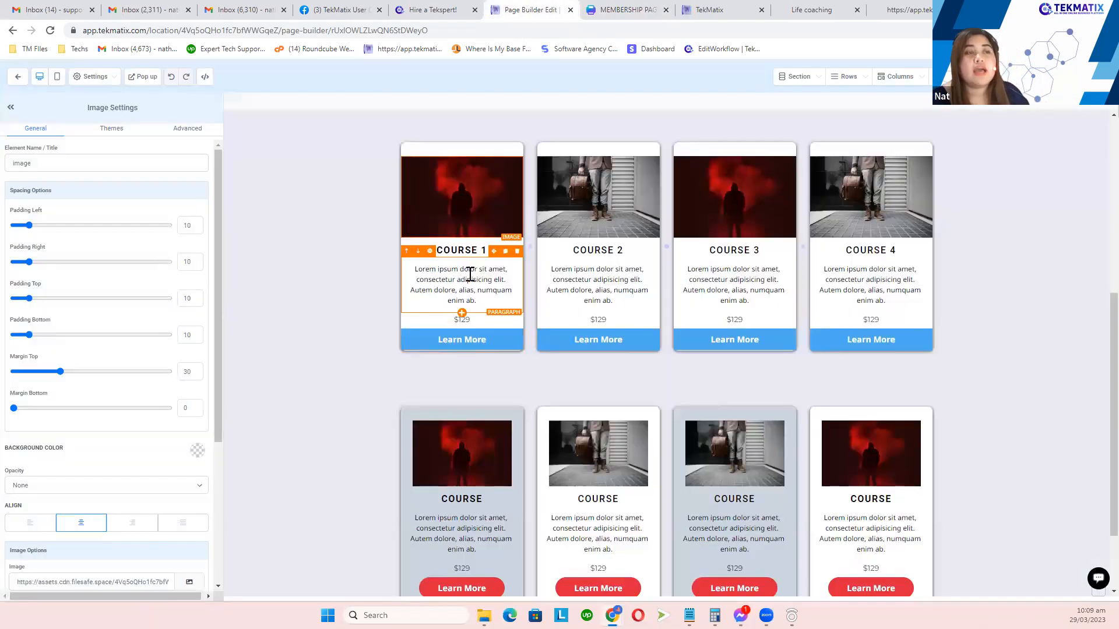
Step: Select Course 1's Learn More button, then the LOGIN HERE button in the page header
{"action": "left_click", "coordinate": [466, 345]}
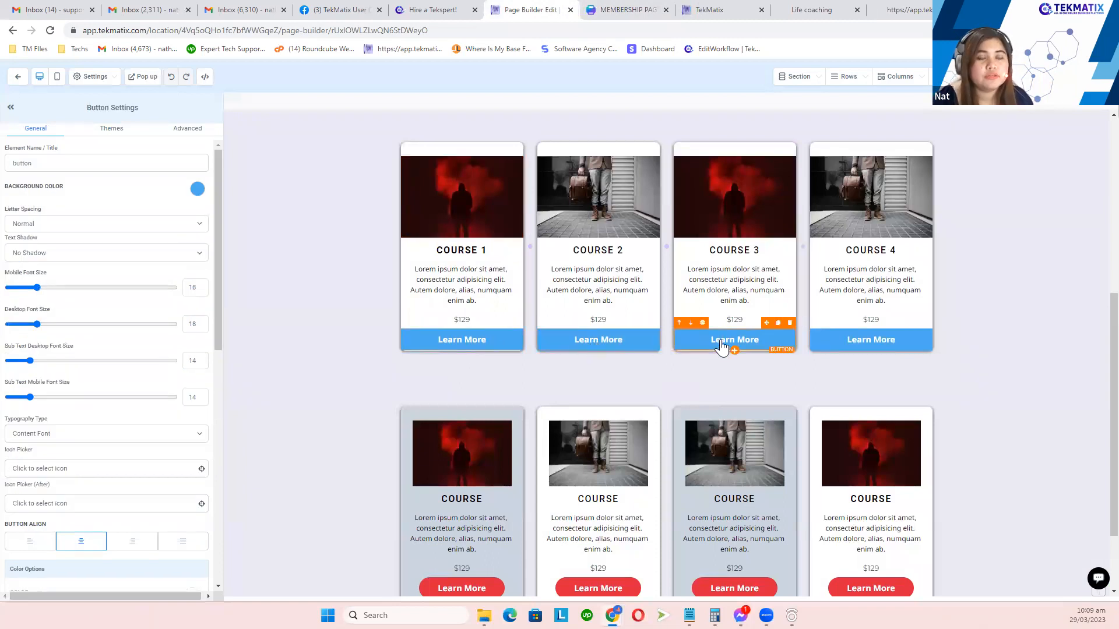
{"action": "scroll", "coordinate": [542, 336], "scroll_direction": "up", "scroll_amount": 2}
{"action": "scroll", "coordinate": [542, 332], "scroll_direction": "up", "scroll_amount": 5}
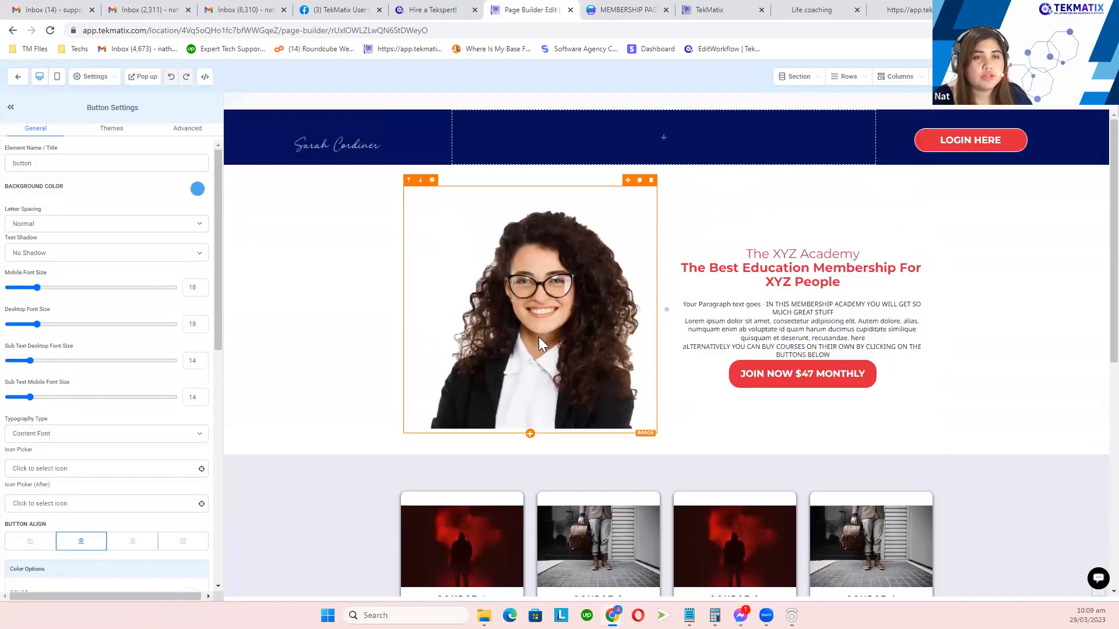
{"action": "scroll", "coordinate": [582, 303], "scroll_direction": "down", "scroll_amount": 3}
{"action": "scroll", "coordinate": [582, 305], "scroll_direction": "down", "scroll_amount": 2}
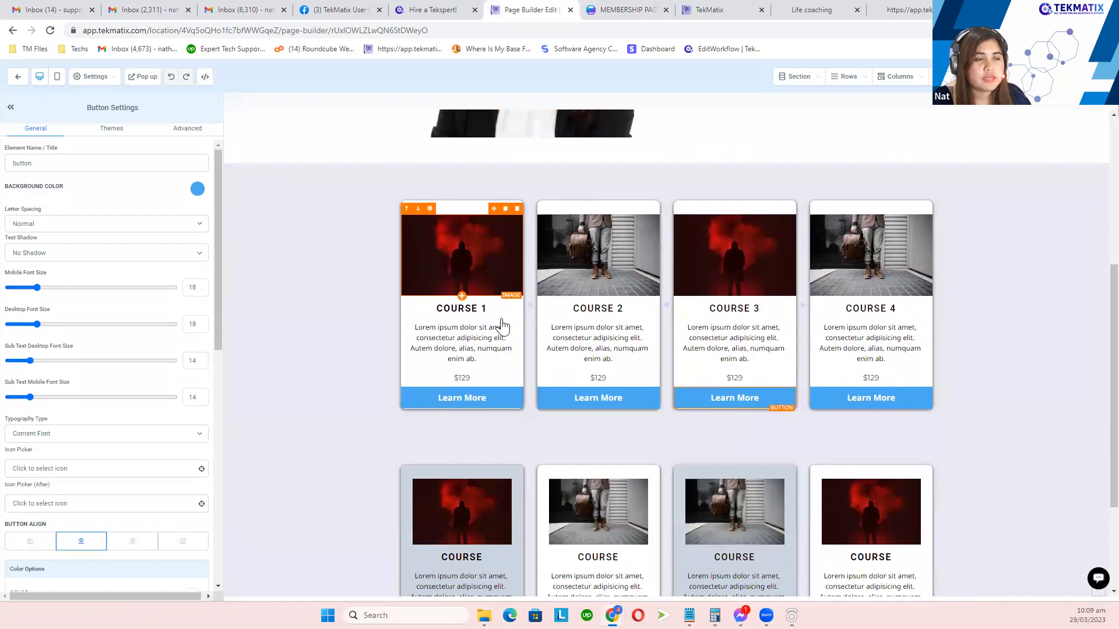
{"action": "scroll", "coordinate": [552, 271], "scroll_direction": "up", "scroll_amount": 5}
{"action": "scroll", "coordinate": [630, 212], "scroll_direction": "up", "scroll_amount": 2}
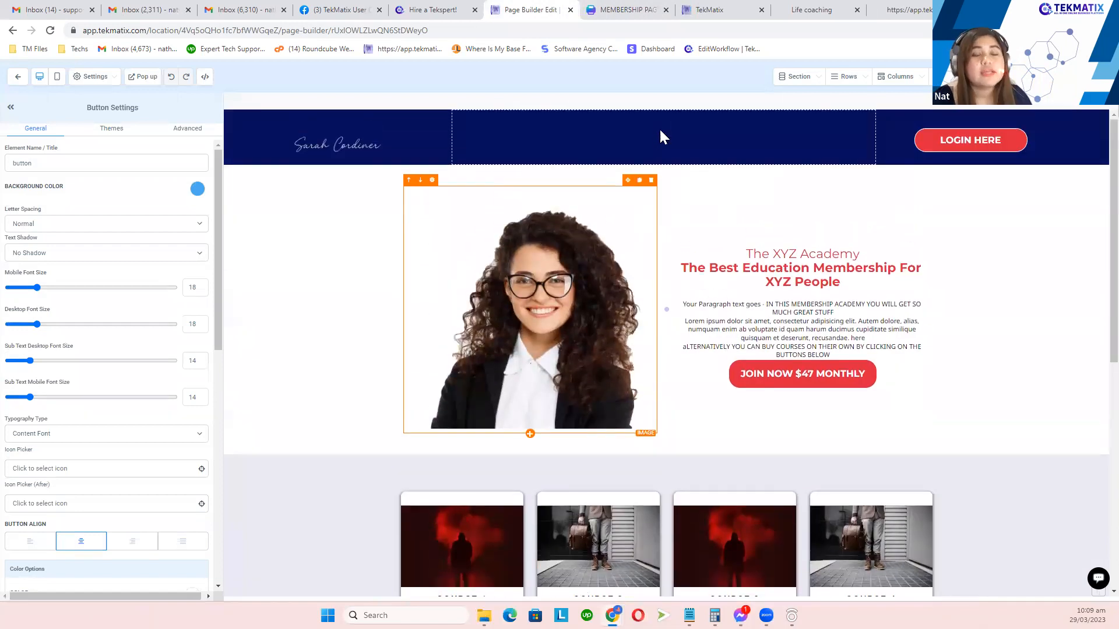
{"action": "left_click", "coordinate": [984, 148]}
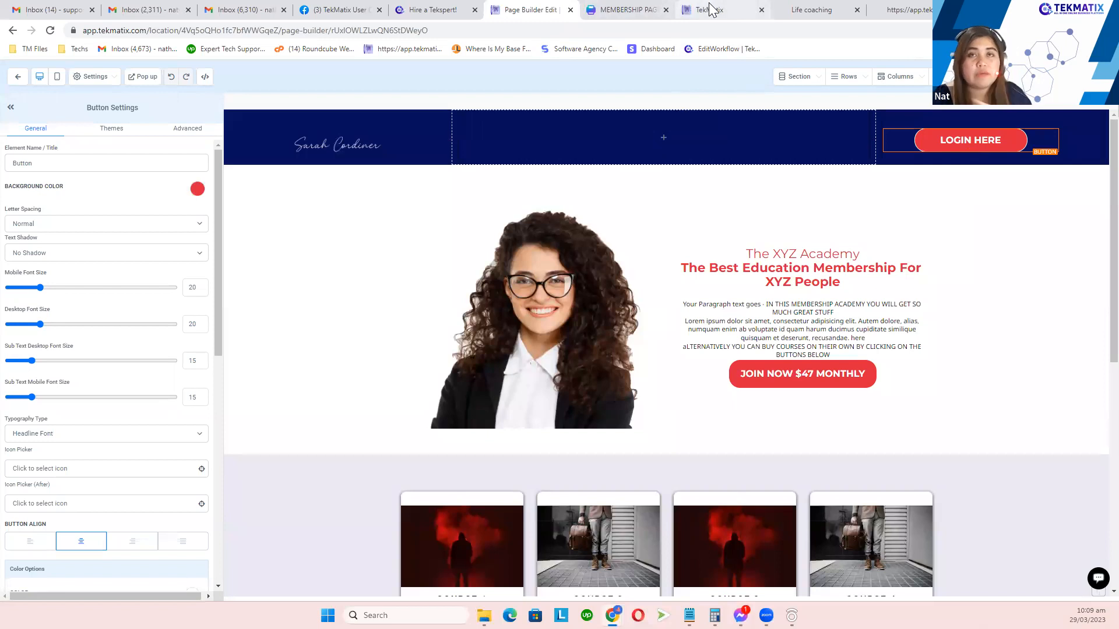
Step: Copy the domain workshops.tekmatix.com from the Memberships Settings > Custom Domains page
{"action": "left_click_drag", "start_coordinate": [717, 12], "coordinate": [628, 18]}
{"action": "mouse_move", "coordinate": [366, 81]}
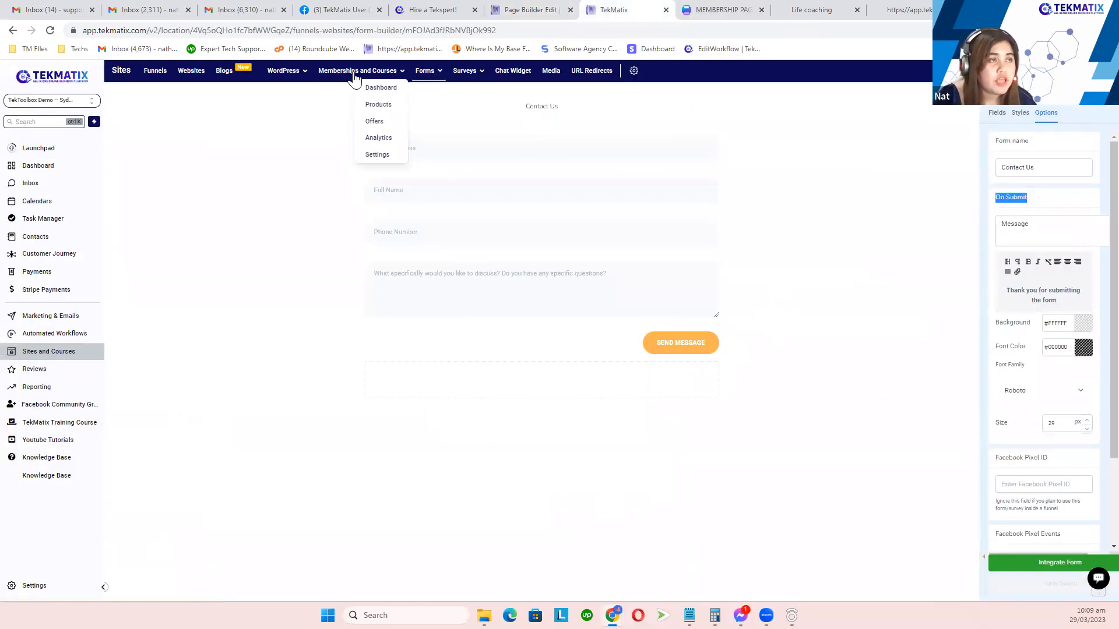
{"action": "left_click", "coordinate": [382, 156]}
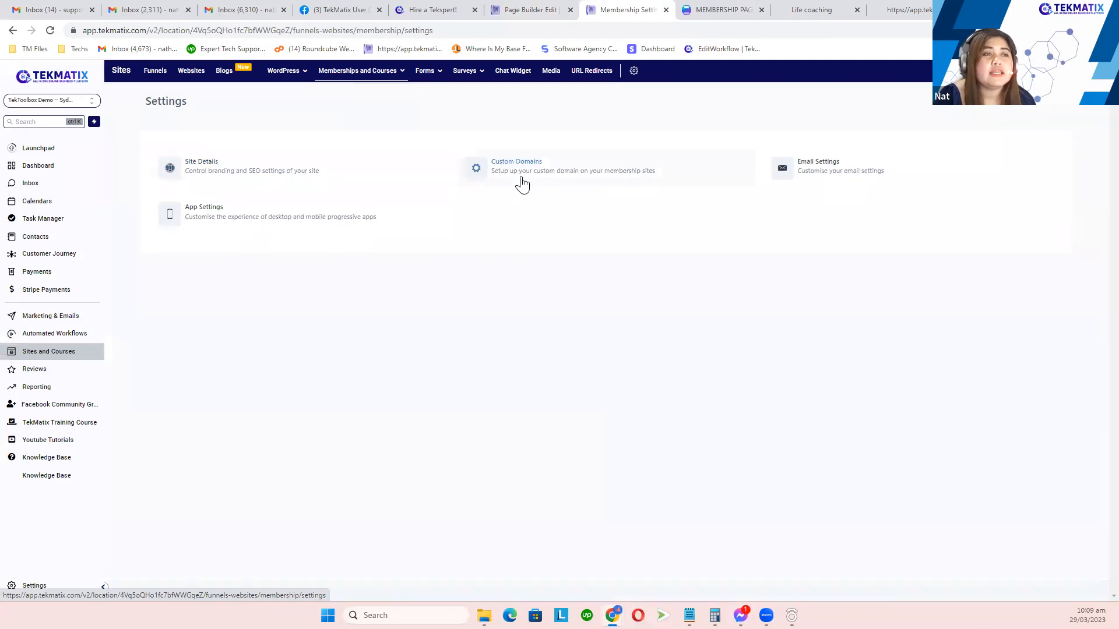
{"action": "left_click", "coordinate": [519, 174]}
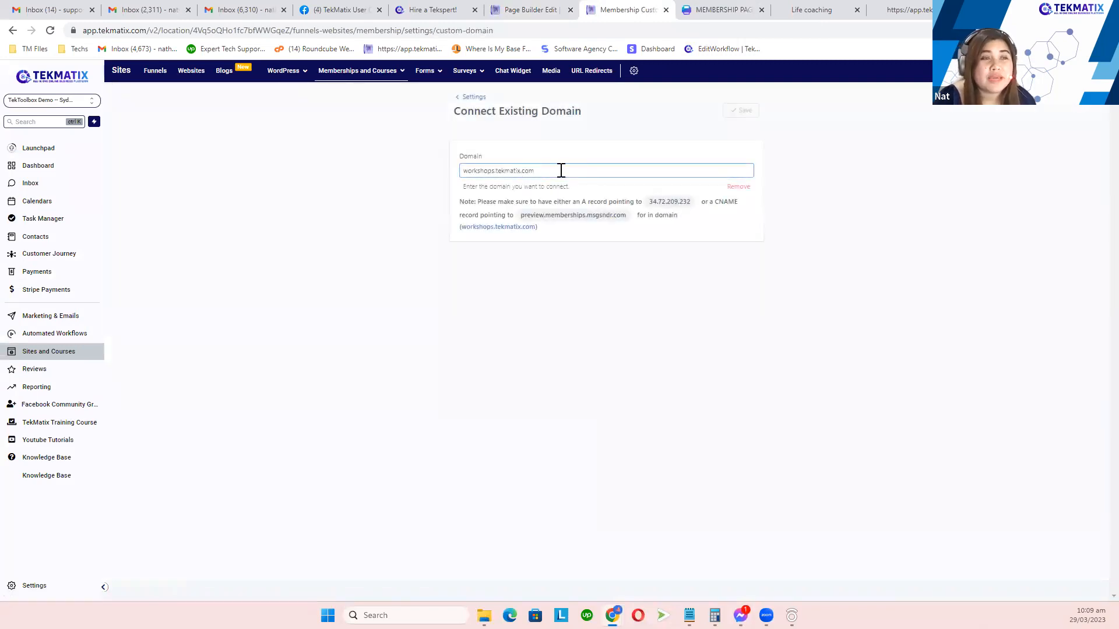
{"action": "left_click_drag", "start_coordinate": [530, 172], "coordinate": [467, 172]}
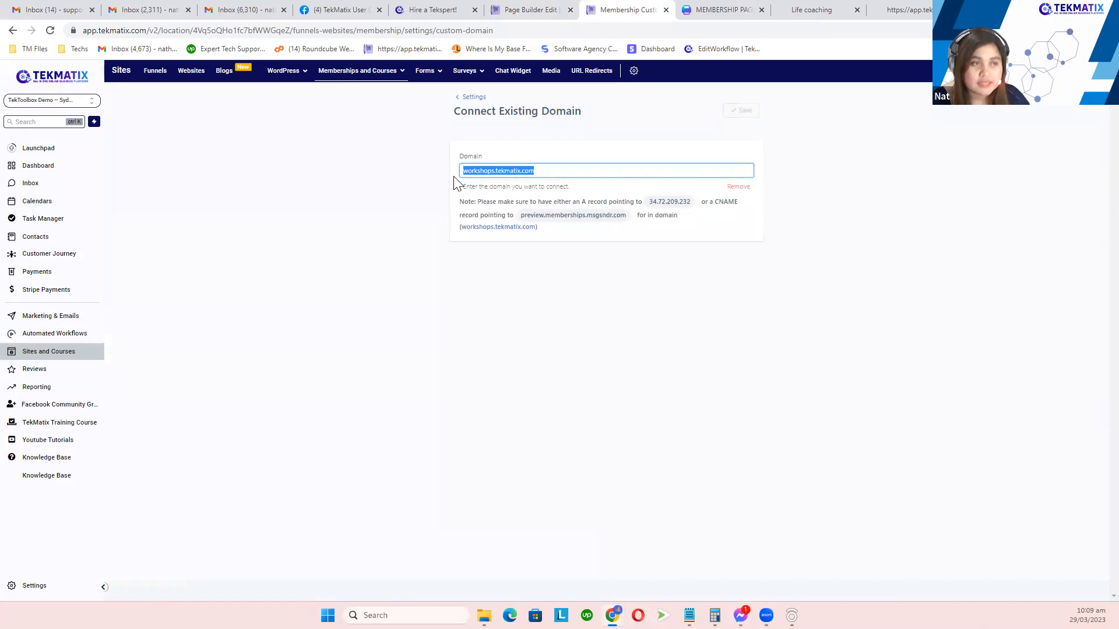
Step: Load workshops.tekmatix.com in the Course 1 preview tab to confirm its sign-in page
{"action": "left_click", "coordinate": [907, 10]}
{"action": "left_click", "coordinate": [840, 35]}
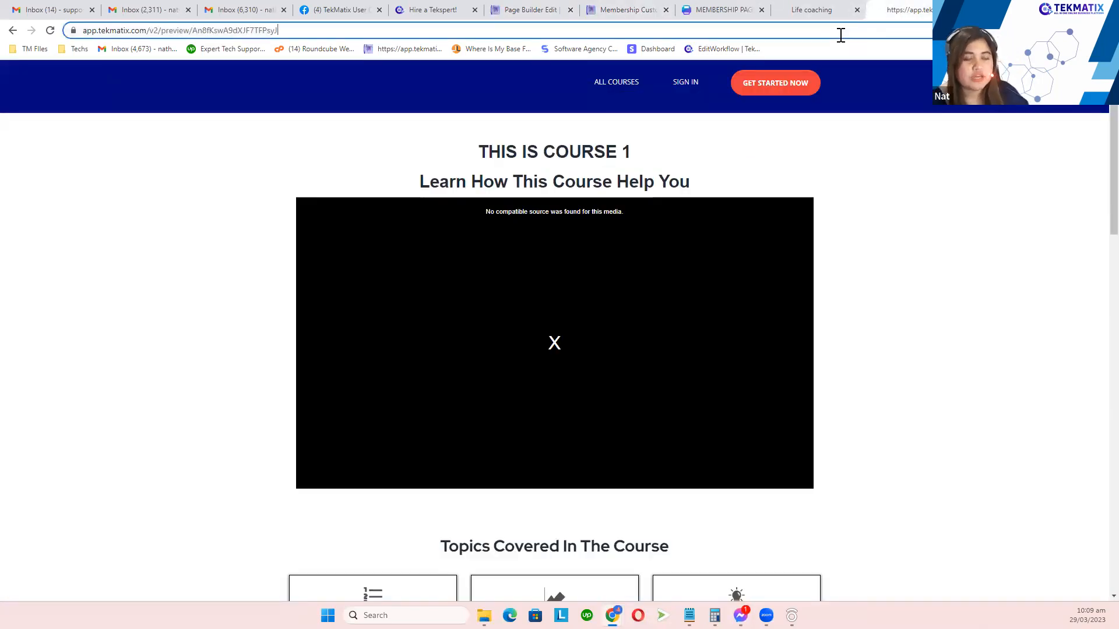
{"action": "key", "text": "ctrl+a"}
{"action": "type", "text": "workshops.tekmatix.com"}
{"action": "key", "text": "Return"}
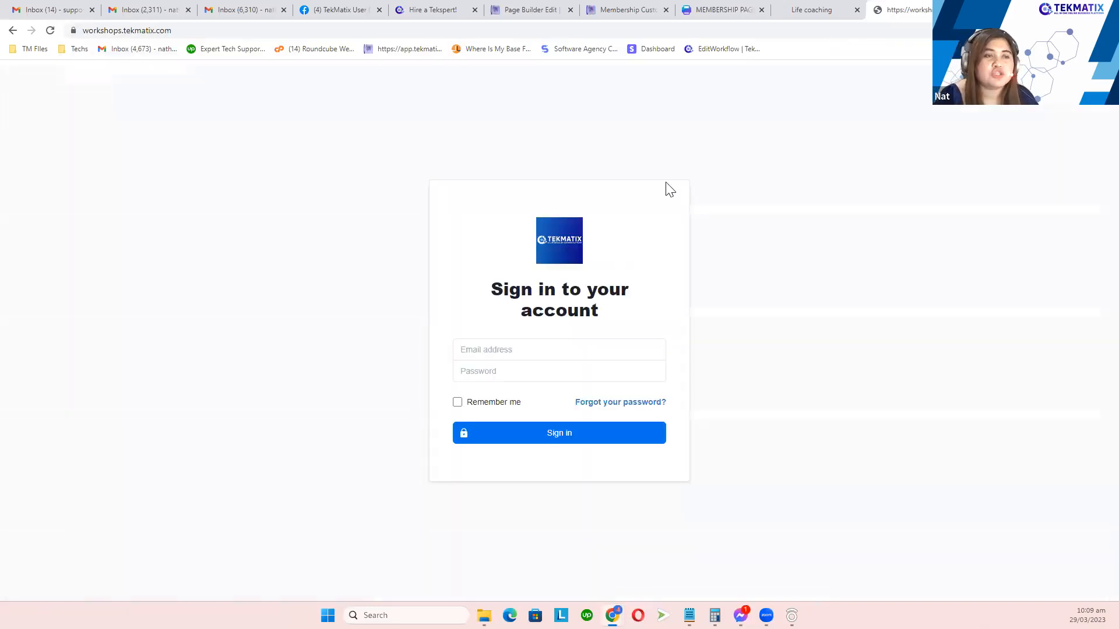
{"action": "left_click_drag", "start_coordinate": [490, 287], "coordinate": [645, 327]}
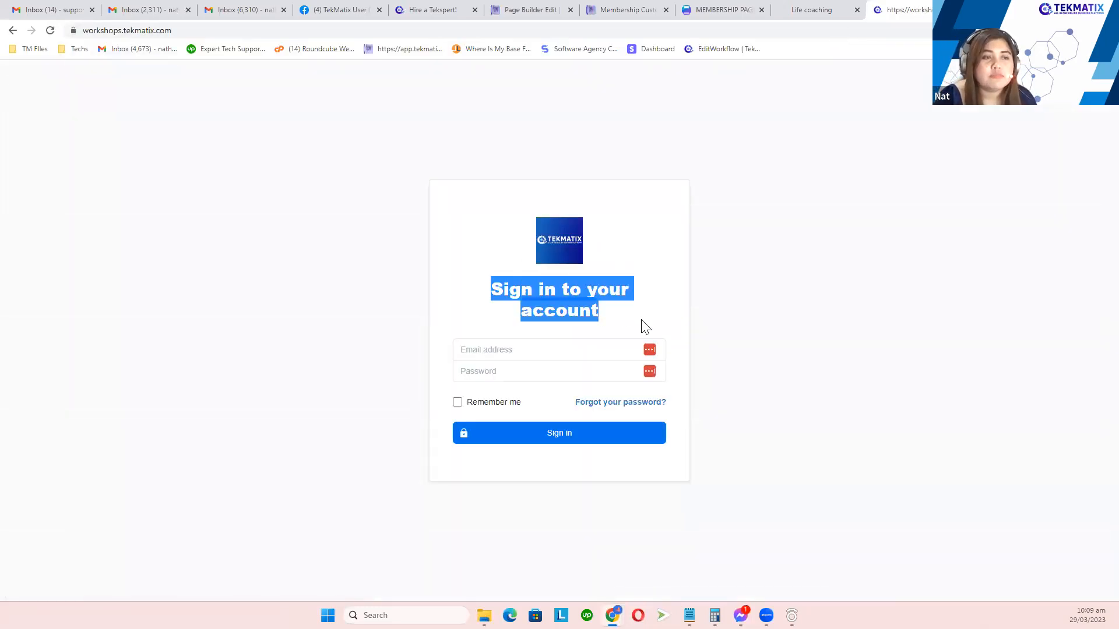
{"action": "left_click", "coordinate": [806, 268]}
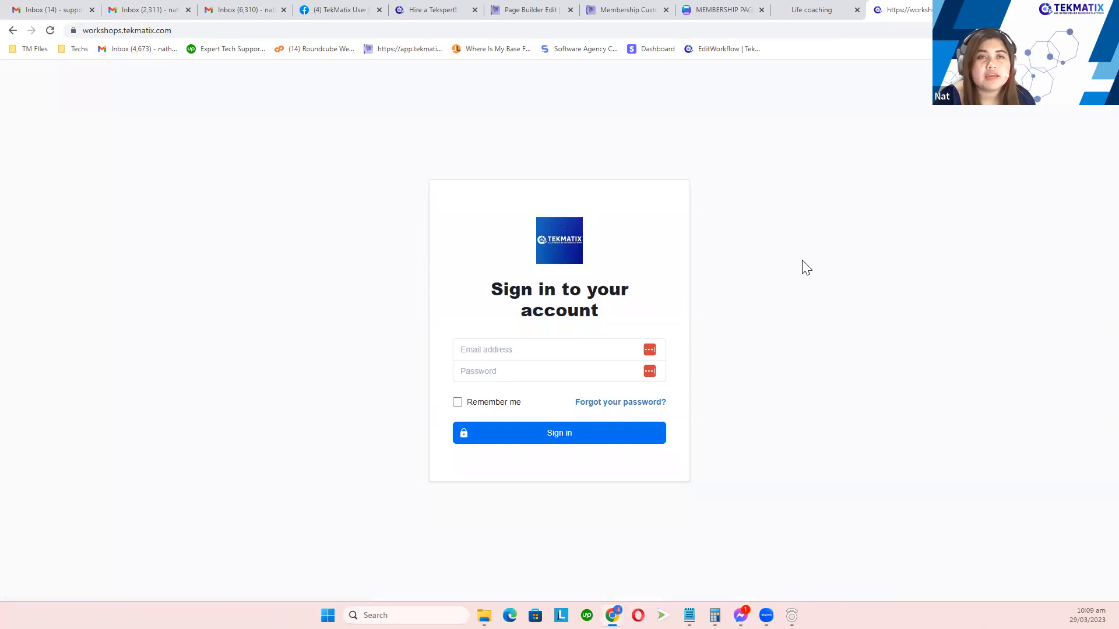
{"action": "left_click", "coordinate": [556, 12]}
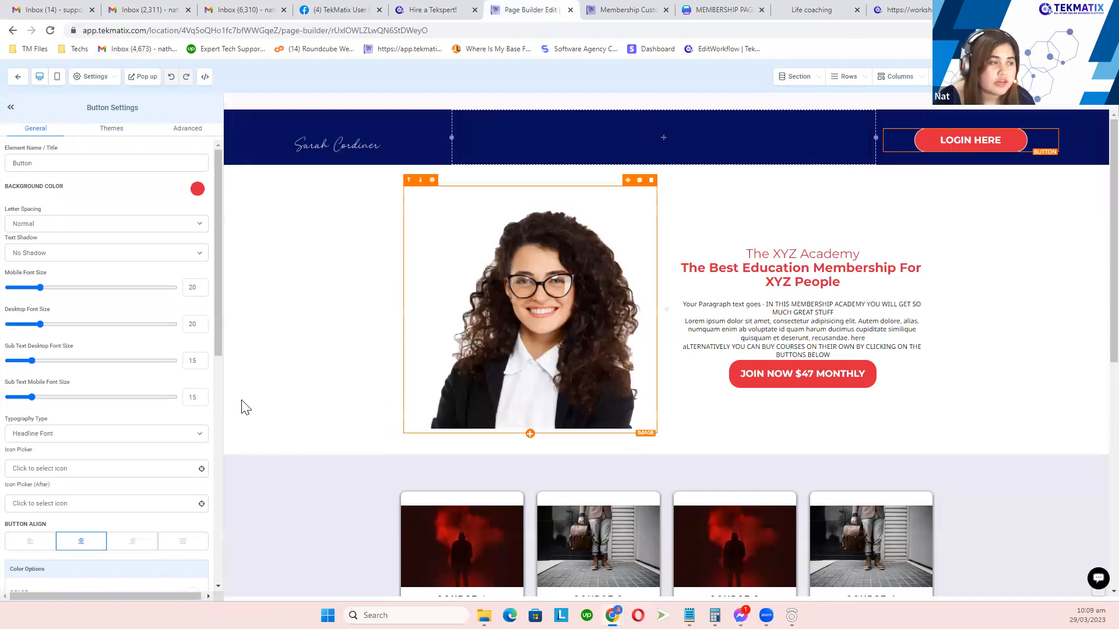
Step: Make LOGIN HERE a Website URL link to workshops.tekmatix.com with Open in New Tab switched on
{"action": "scroll", "coordinate": [89, 439], "scroll_direction": "down", "scroll_amount": 6}
{"action": "scroll", "coordinate": [89, 440], "scroll_direction": "down", "scroll_amount": 3}
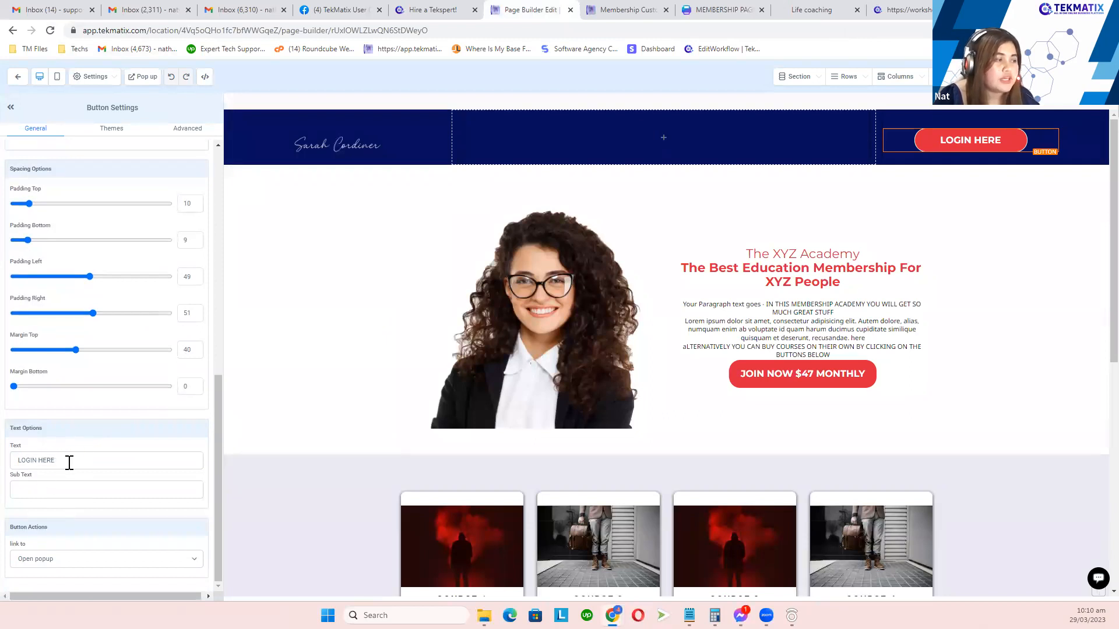
{"action": "left_click_drag", "start_coordinate": [69, 462], "coordinate": [16, 463]}
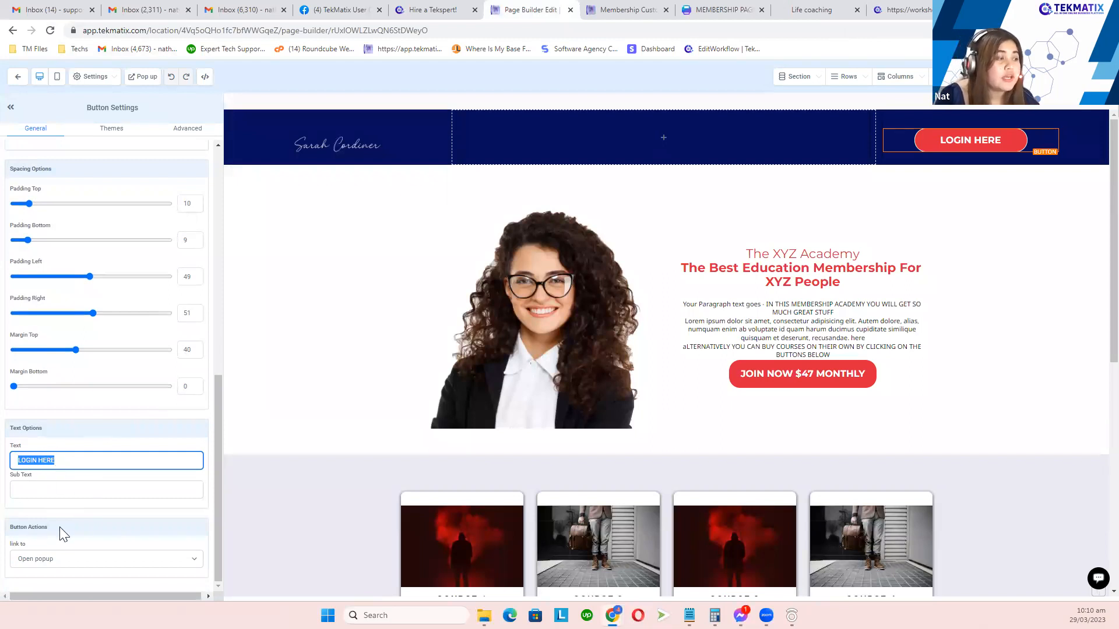
{"action": "left_click_drag", "start_coordinate": [60, 527], "coordinate": [21, 527]}
{"action": "left_click", "coordinate": [48, 559]}
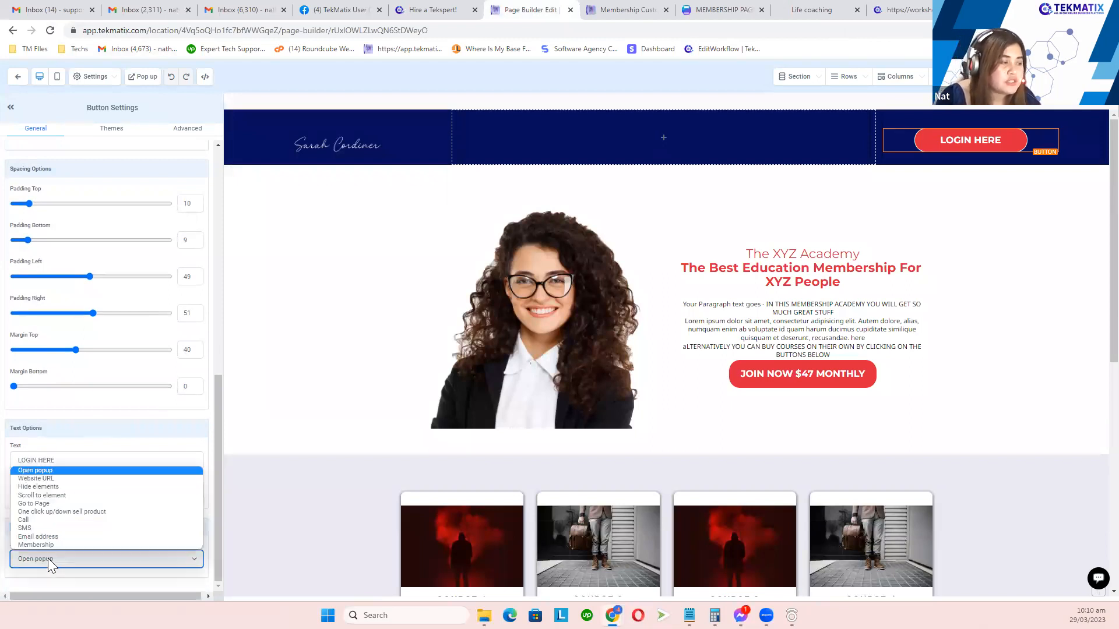
{"action": "left_click", "coordinate": [61, 478]}
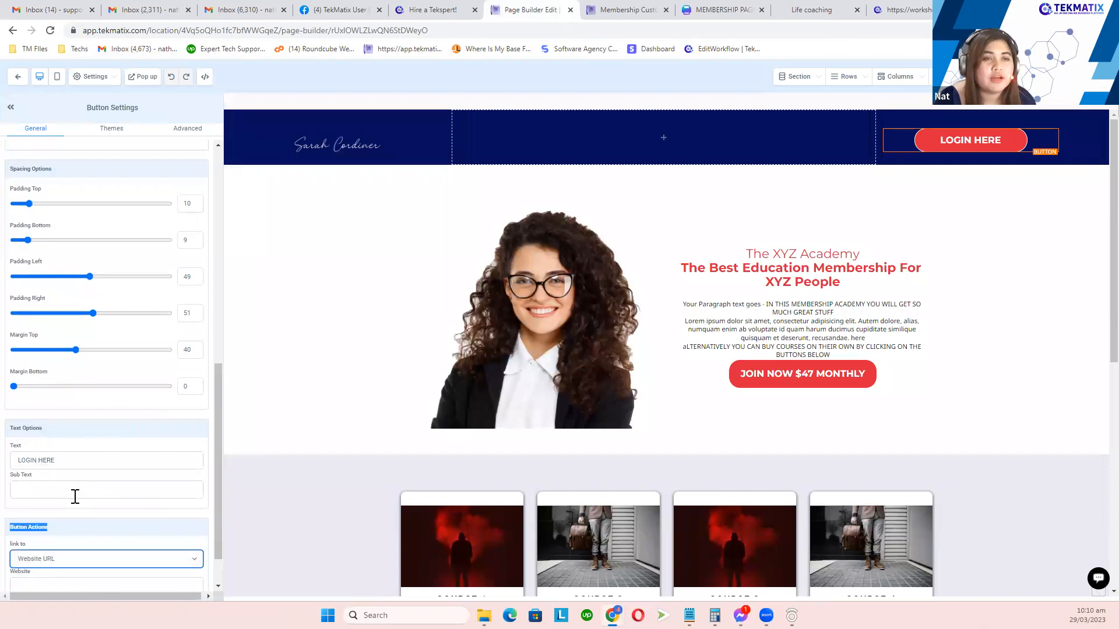
{"action": "scroll", "coordinate": [74, 501], "scroll_direction": "down", "scroll_amount": 1}
{"action": "left_click", "coordinate": [59, 533]}
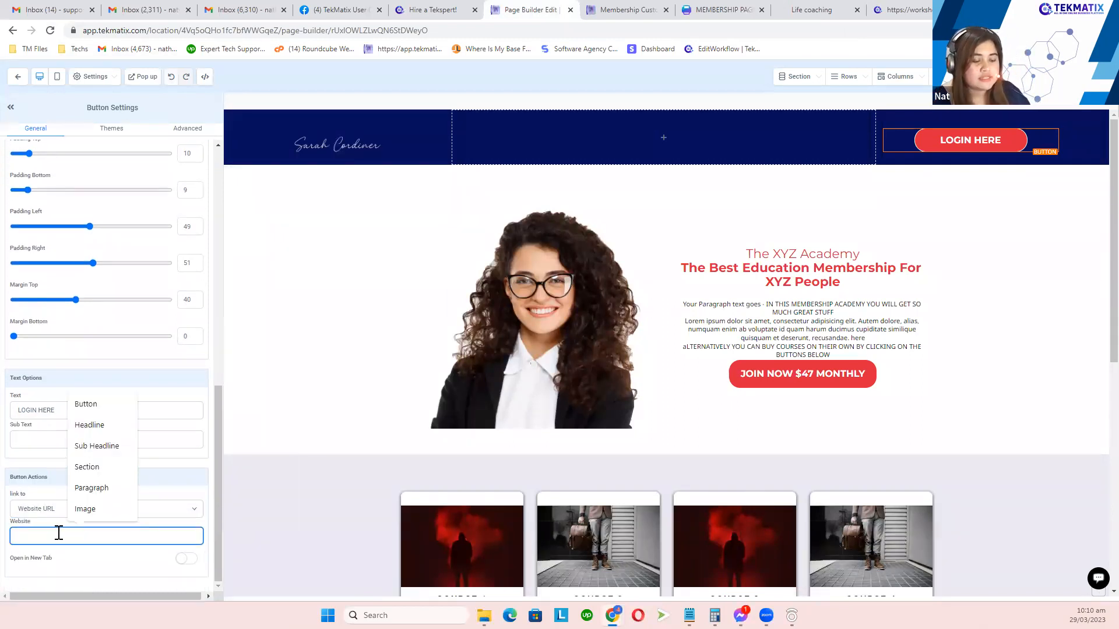
{"action": "type", "text": "workshops.tekmatix.com"}
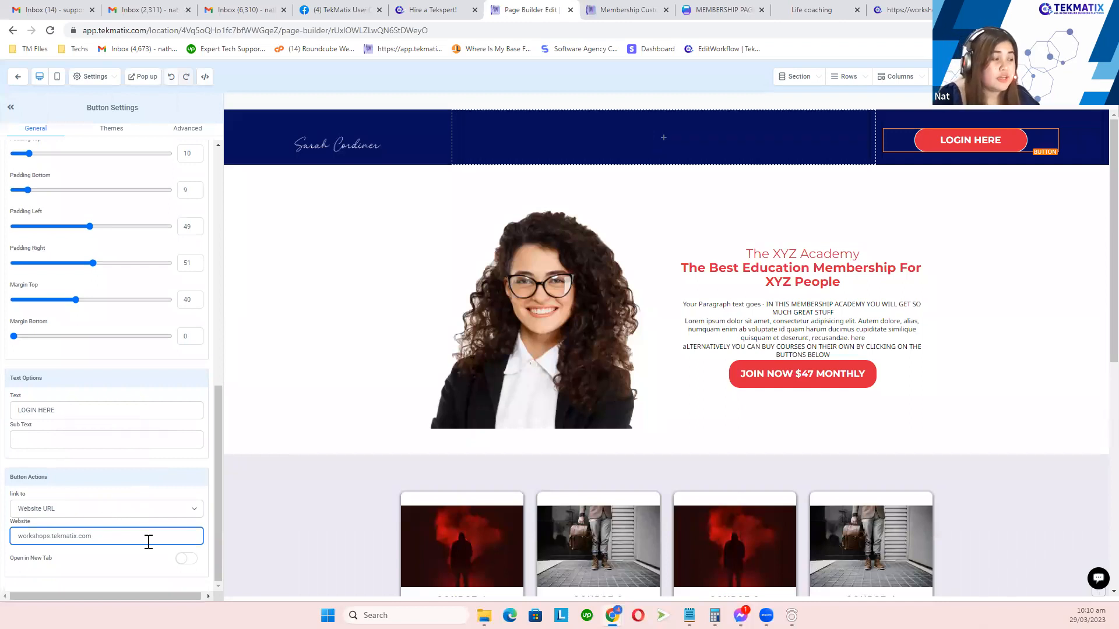
{"action": "left_click", "coordinate": [185, 559]}
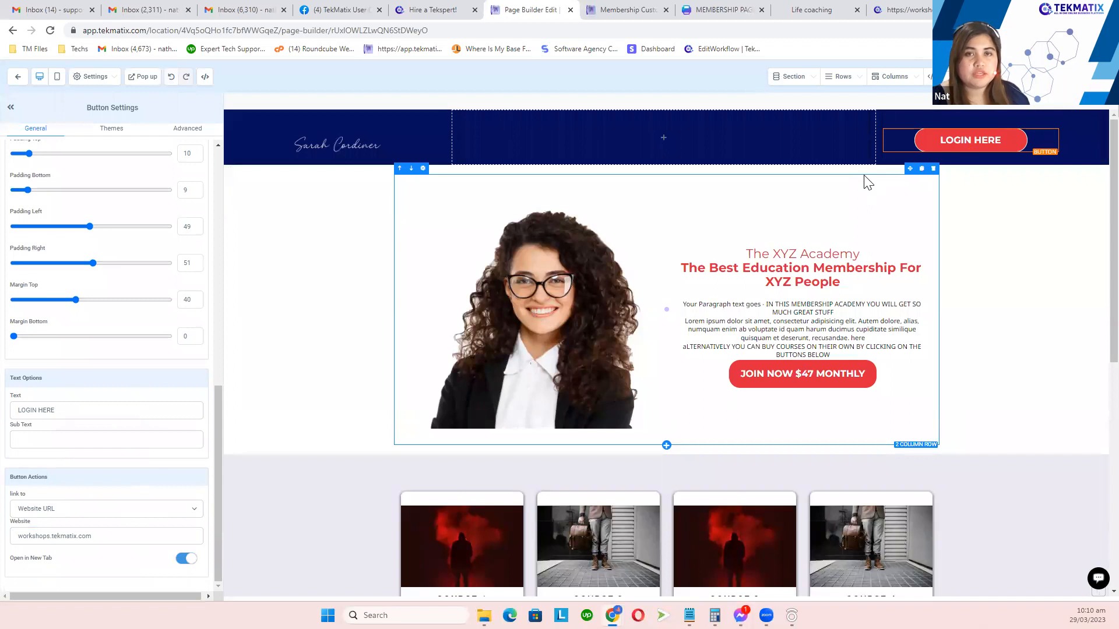
{"action": "scroll", "coordinate": [647, 274], "scroll_direction": "down", "scroll_amount": 4}
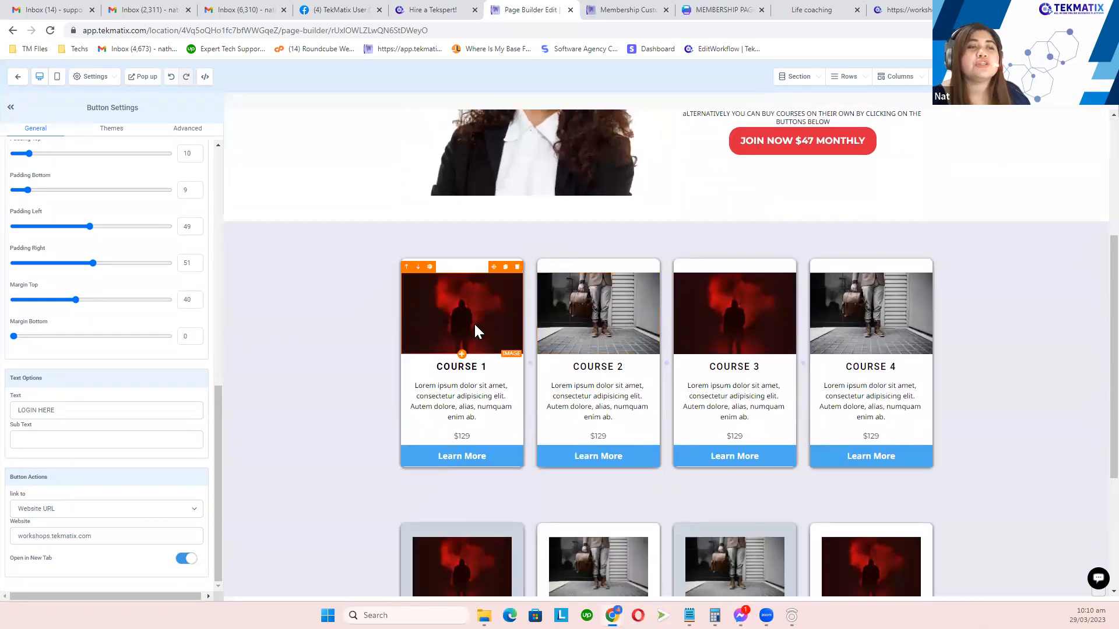
Step: Review the Course 1 image, its description paragraph and the Course 2 image
{"action": "left_click", "coordinate": [472, 324]}
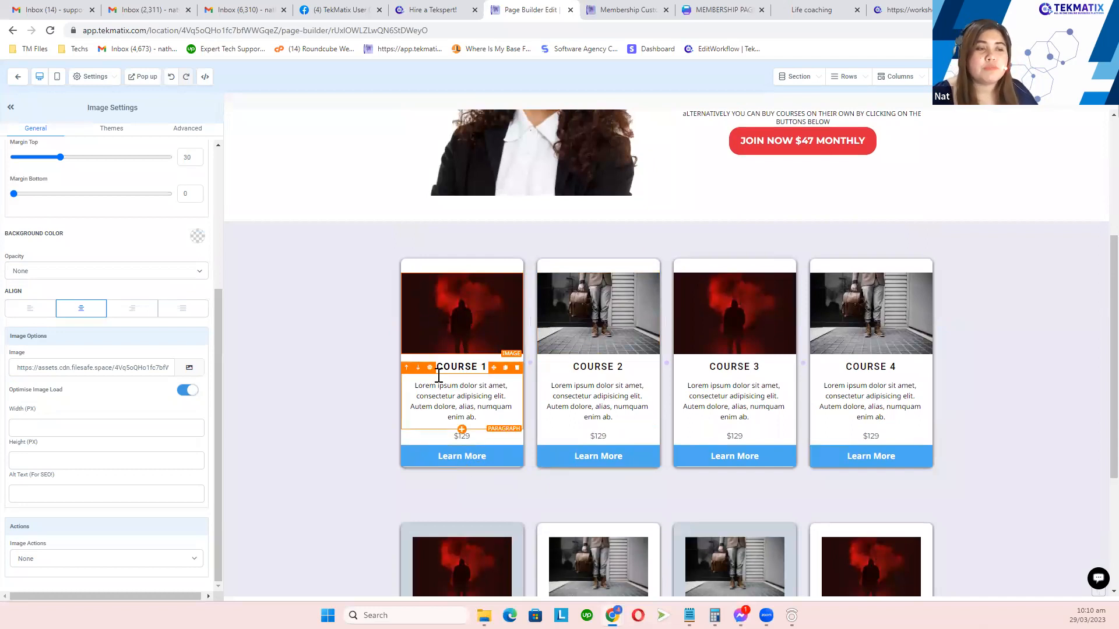
{"action": "left_click", "coordinate": [462, 390]}
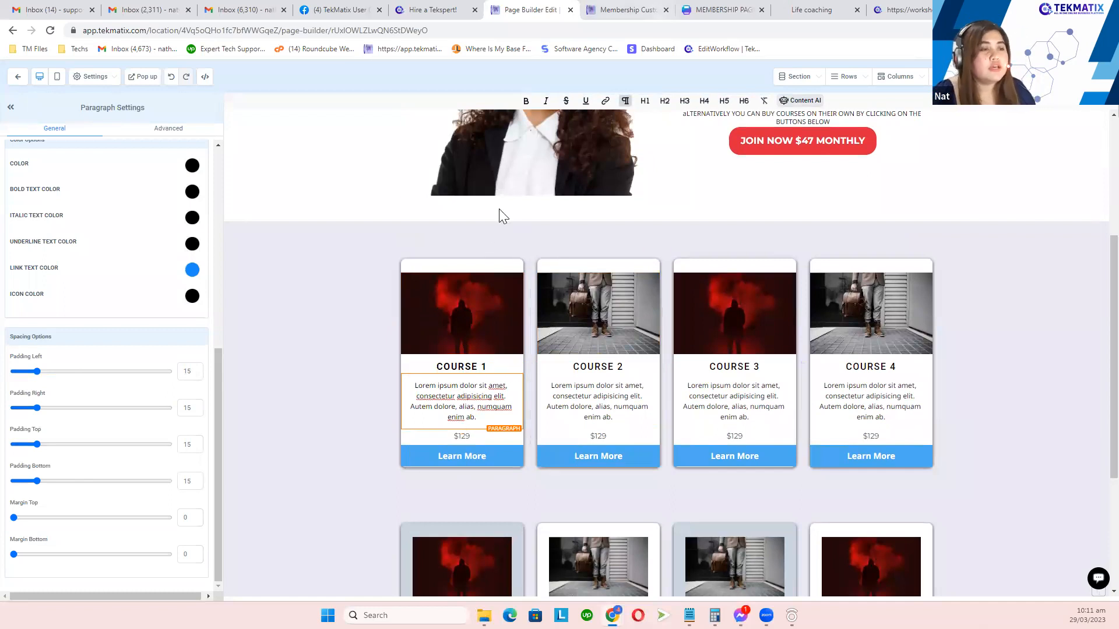
{"action": "left_click", "coordinate": [491, 305]}
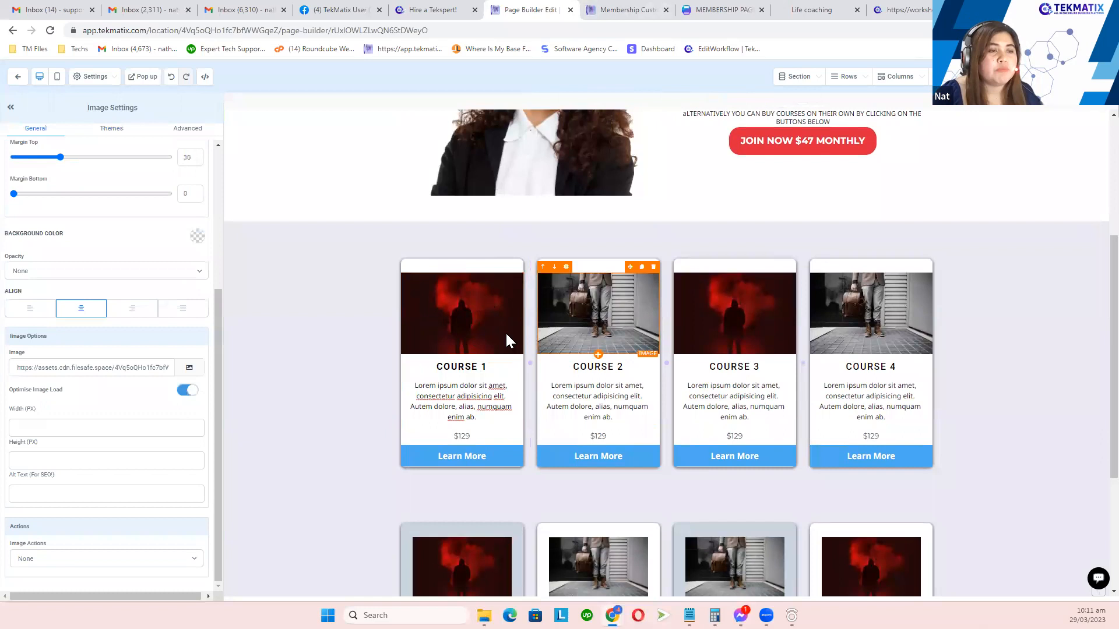
{"action": "left_click", "coordinate": [613, 322]}
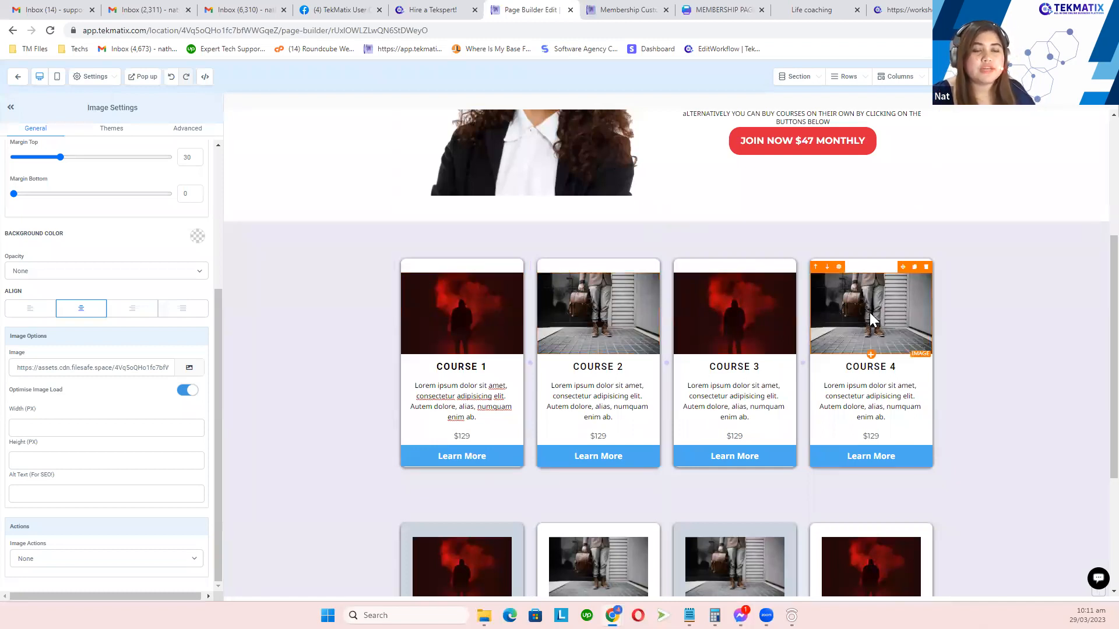
Step: Select the lower course card row and its first Learn More button's settings
{"action": "scroll", "coordinate": [868, 315], "scroll_direction": "down", "scroll_amount": 1}
{"action": "scroll", "coordinate": [866, 327], "scroll_direction": "down", "scroll_amount": 1}
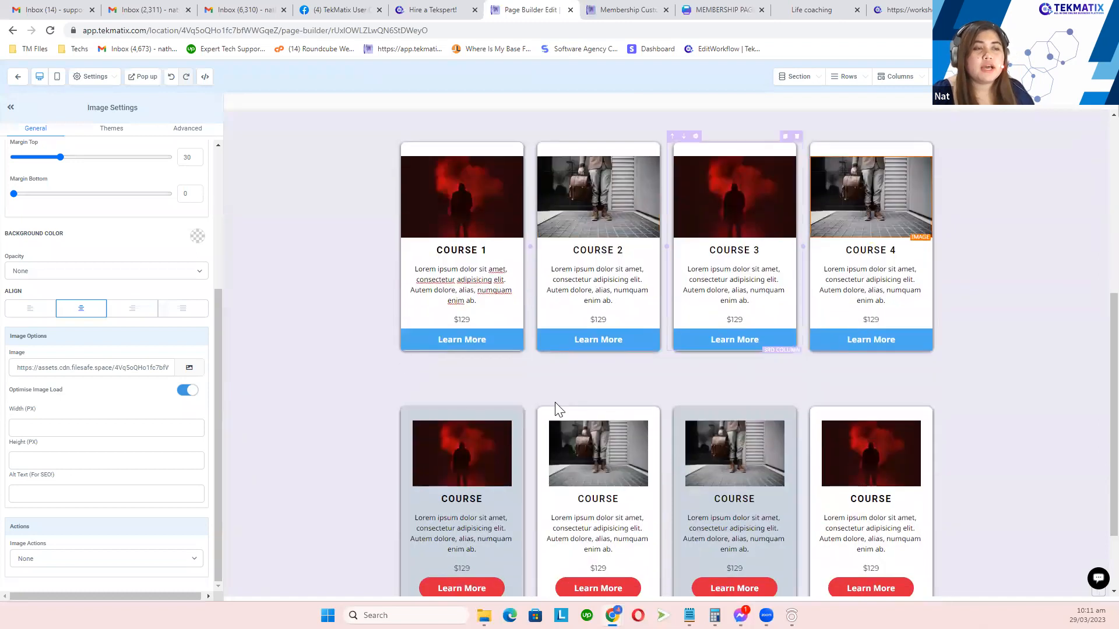
{"action": "left_click", "coordinate": [518, 392]}
{"action": "scroll", "coordinate": [517, 392], "scroll_direction": "down", "scroll_amount": 2}
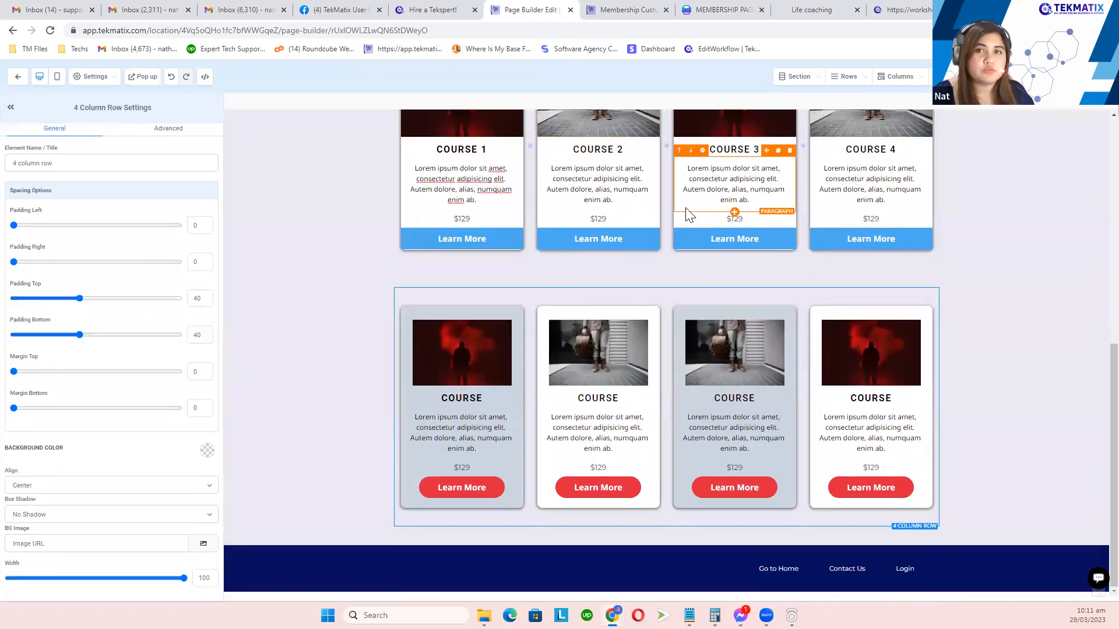
{"action": "left_click", "coordinate": [463, 487]}
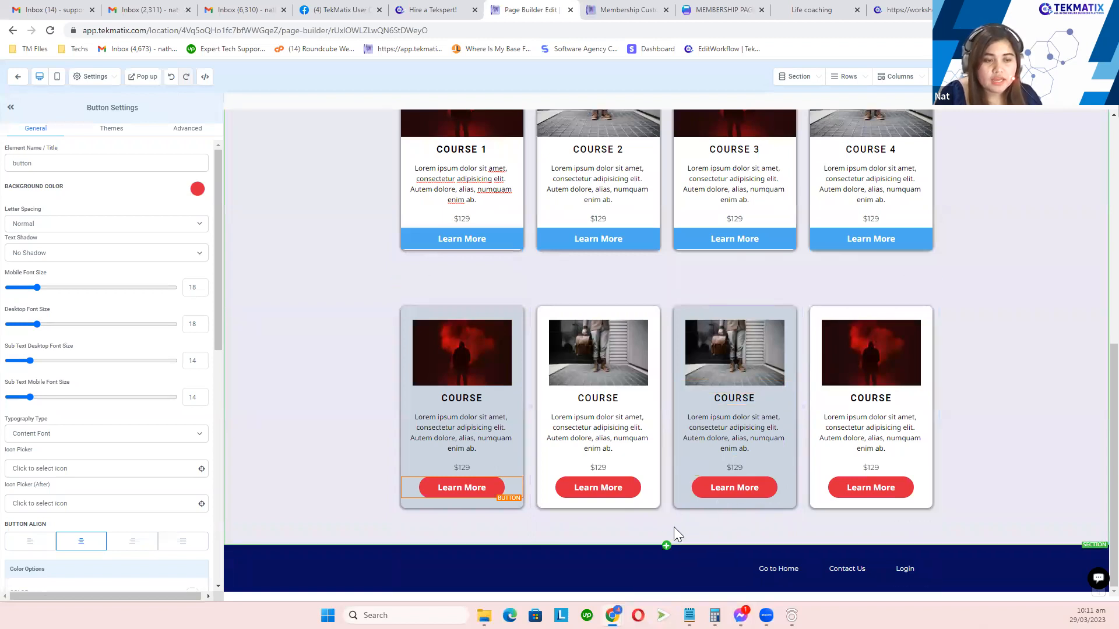
Step: Add a one-column row between the two course card rows
{"action": "left_click", "coordinate": [795, 81]}
{"action": "left_click", "coordinate": [798, 98]}
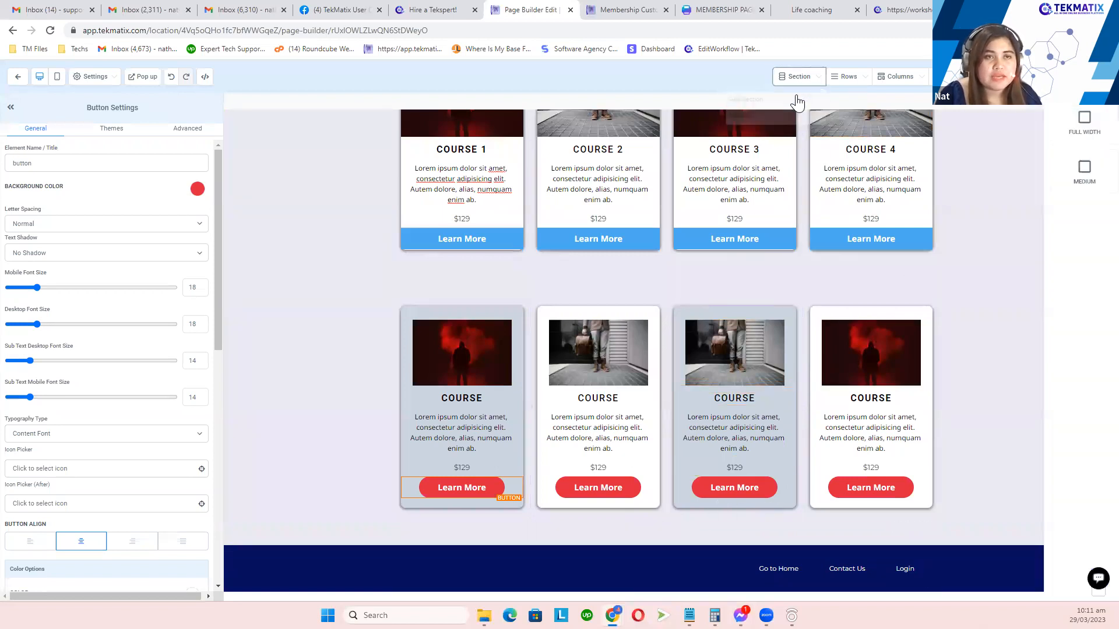
{"action": "left_click", "coordinate": [844, 77]}
{"action": "left_click", "coordinate": [824, 98]}
{"action": "left_click_drag", "start_coordinate": [999, 143], "coordinate": [635, 282]}
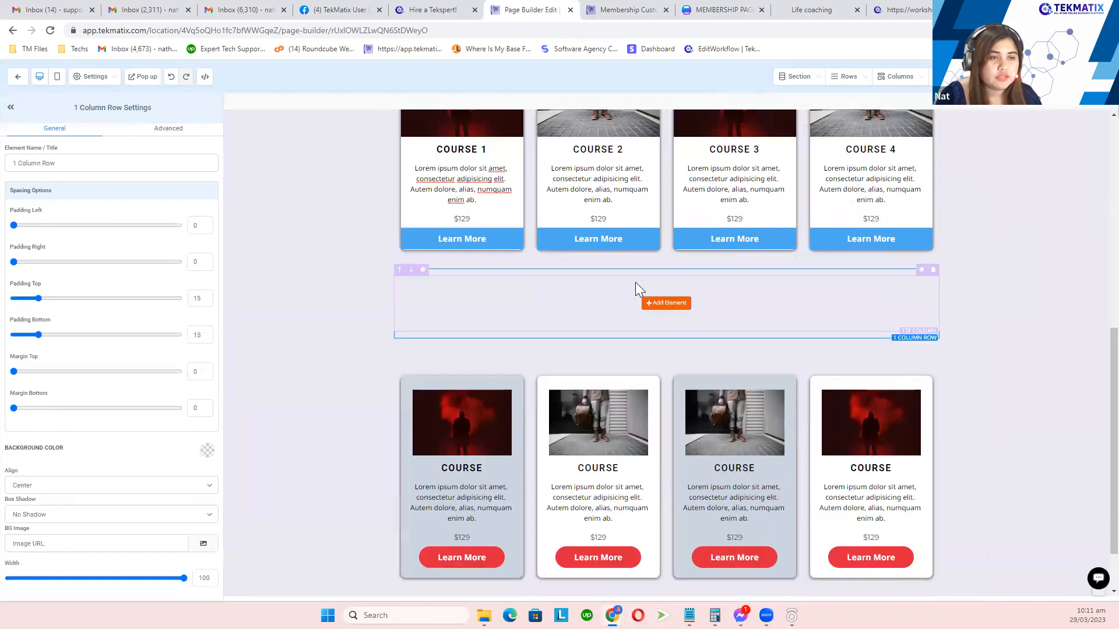
Step: Drop a button element into the new row, creating the Click to Sign Up button
{"action": "left_click", "coordinate": [663, 304]}
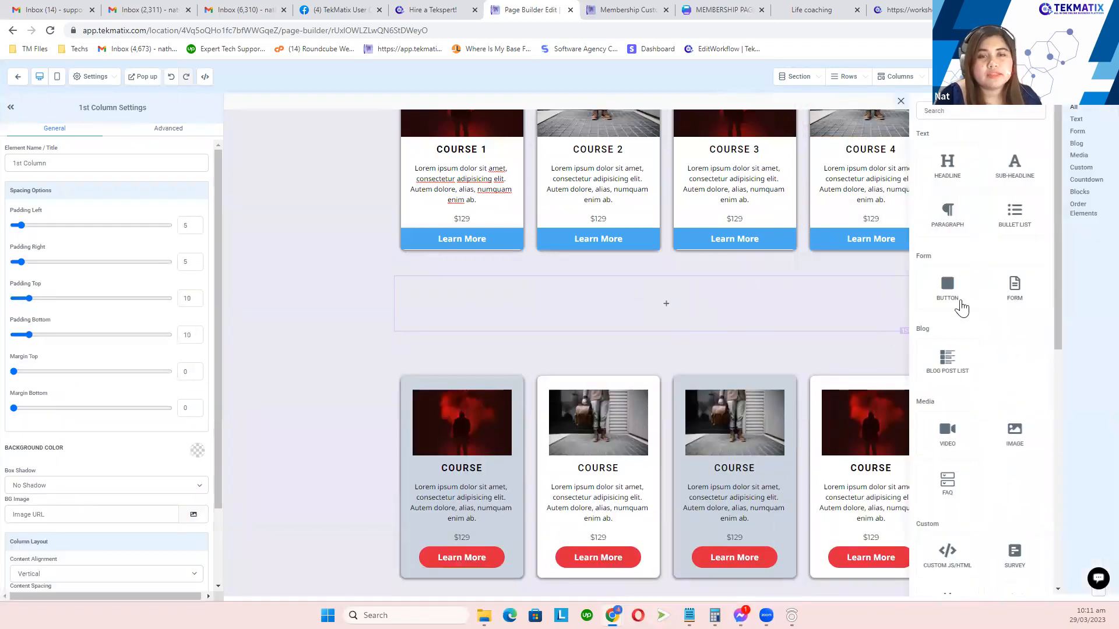
{"action": "left_click_drag", "start_coordinate": [948, 296], "coordinate": [676, 313]}
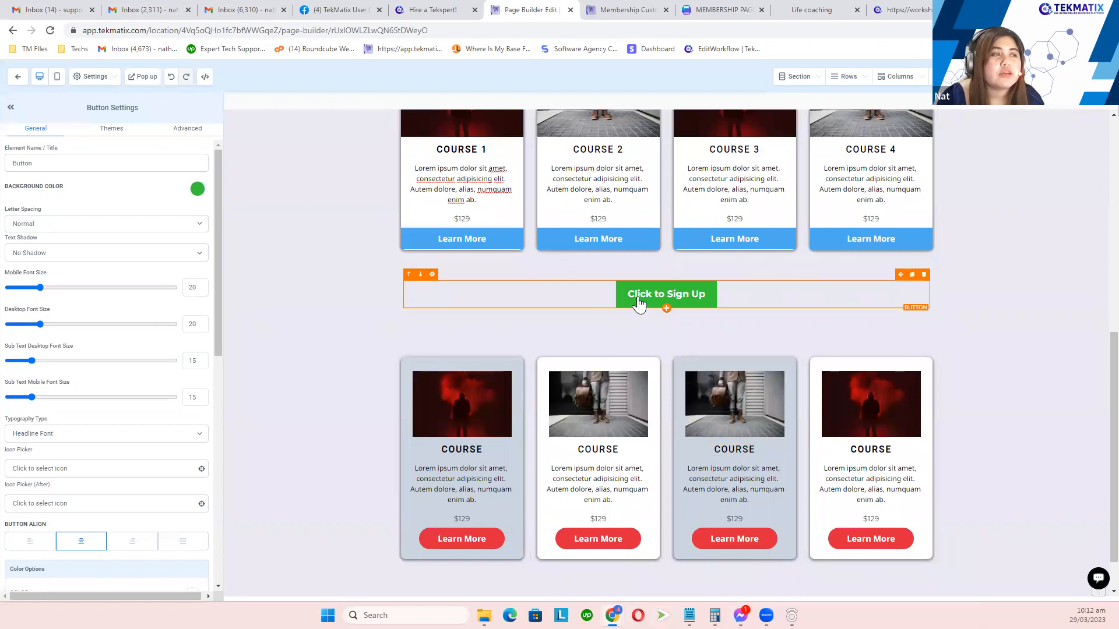
{"action": "left_click_drag", "start_coordinate": [143, 108], "coordinate": [65, 107]}
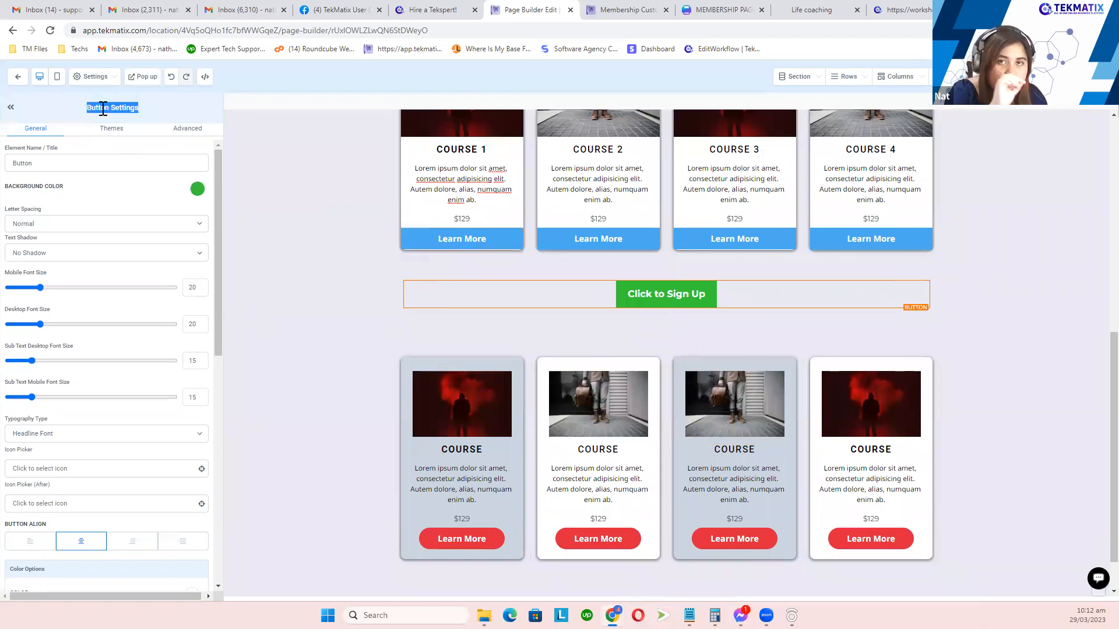
{"action": "left_click", "coordinate": [179, 132]}
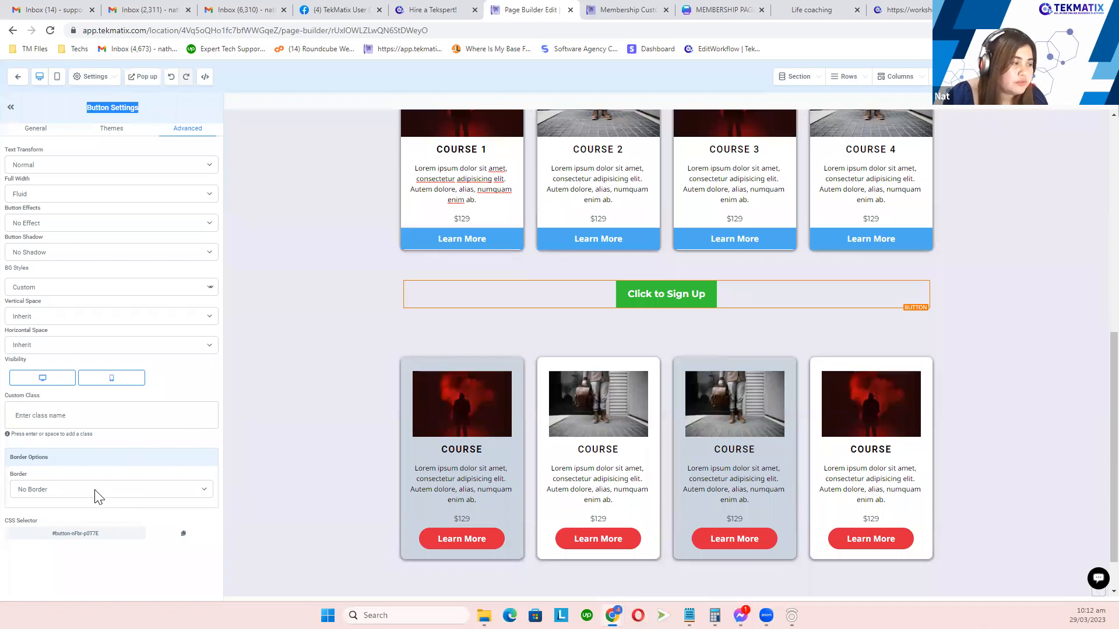
Step: Give the sign-up button a Full Border with a 25px border radius
{"action": "left_click_drag", "start_coordinate": [49, 463], "coordinate": [9, 466]}
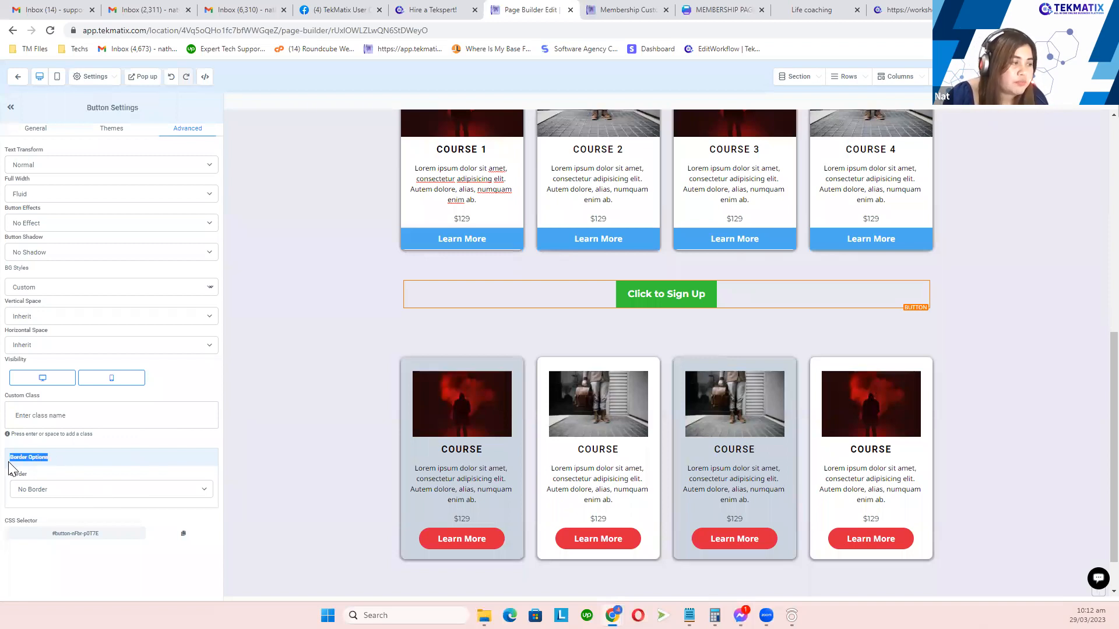
{"action": "left_click", "coordinate": [64, 497]}
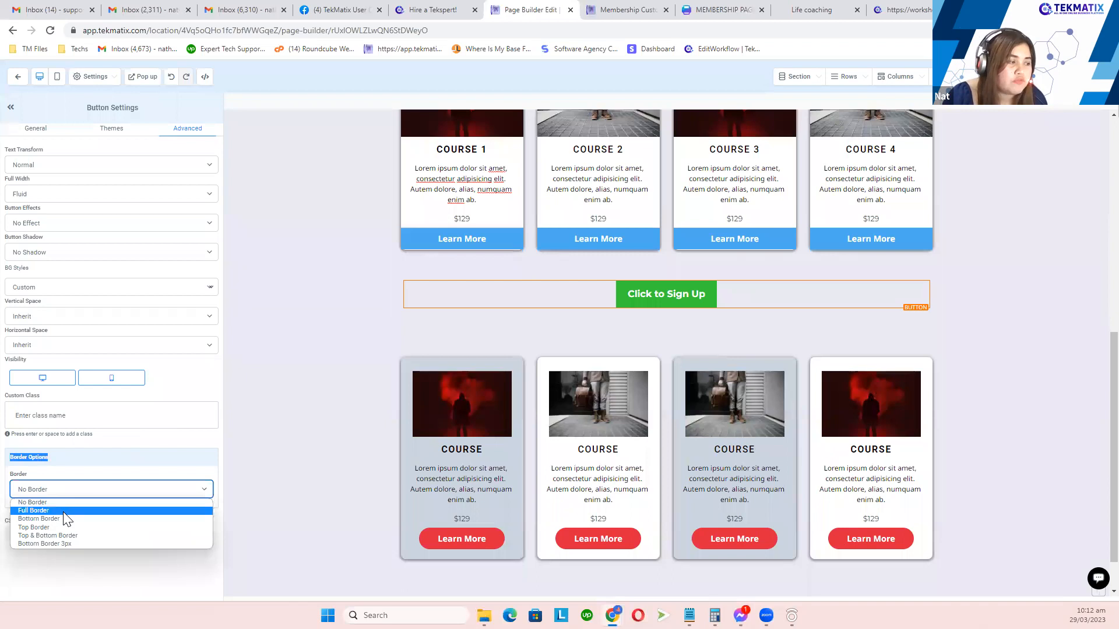
{"action": "left_click", "coordinate": [64, 511]}
{"action": "scroll", "coordinate": [79, 492], "scroll_direction": "down", "scroll_amount": 2}
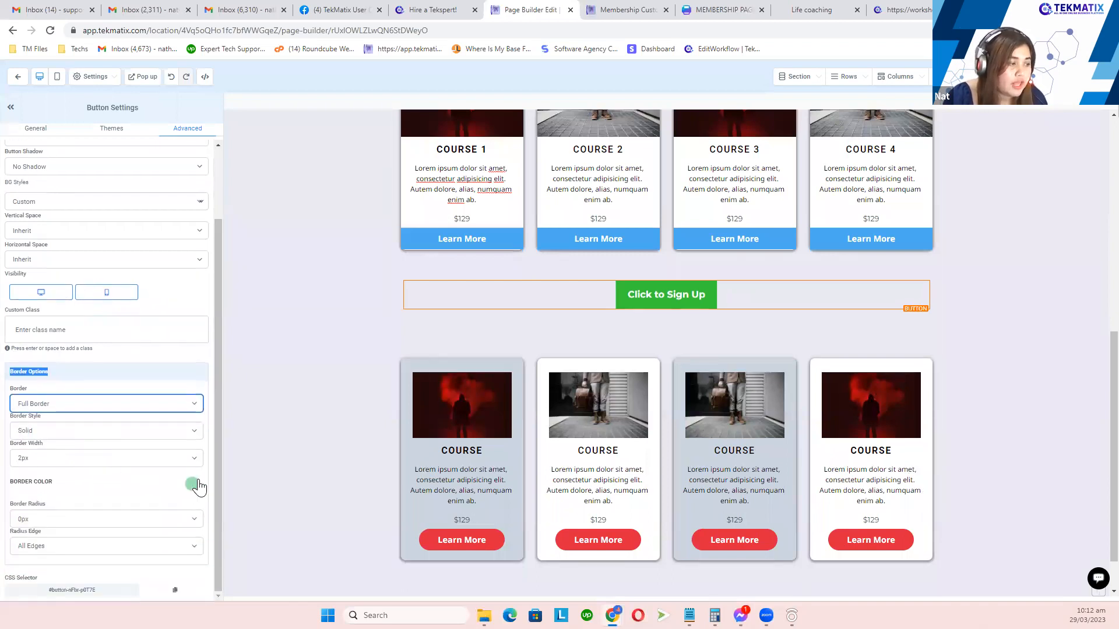
{"action": "left_click_drag", "start_coordinate": [53, 502], "coordinate": [11, 503]}
{"action": "left_click", "coordinate": [67, 520]}
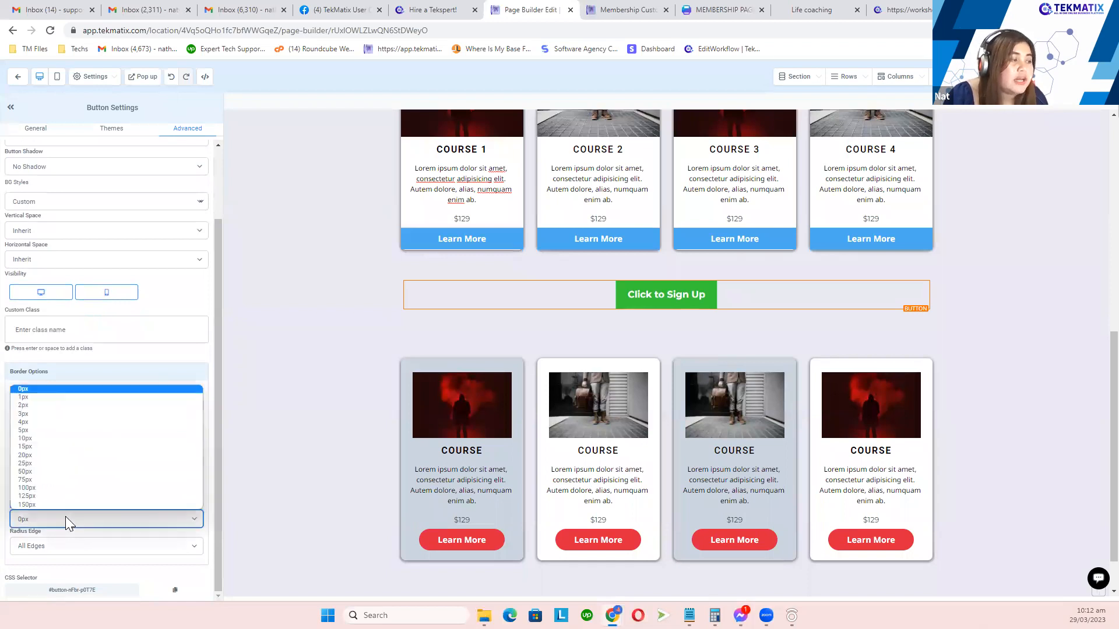
{"action": "left_click", "coordinate": [64, 465]}
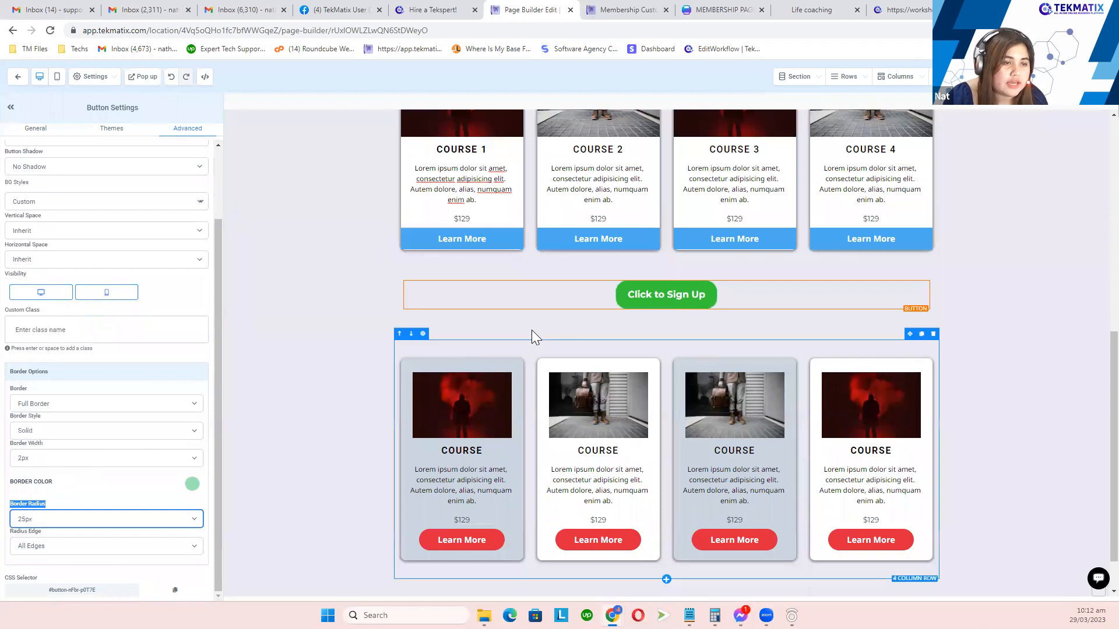
{"action": "left_click", "coordinate": [64, 520]}
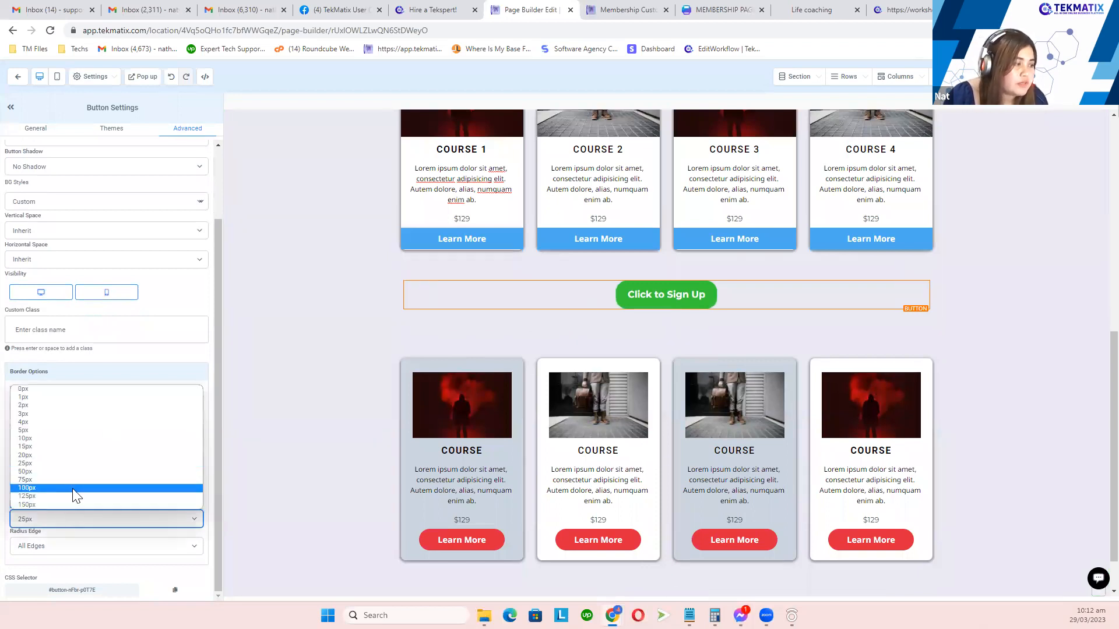
{"action": "left_click", "coordinate": [73, 489]}
{"action": "left_click", "coordinate": [117, 520]}
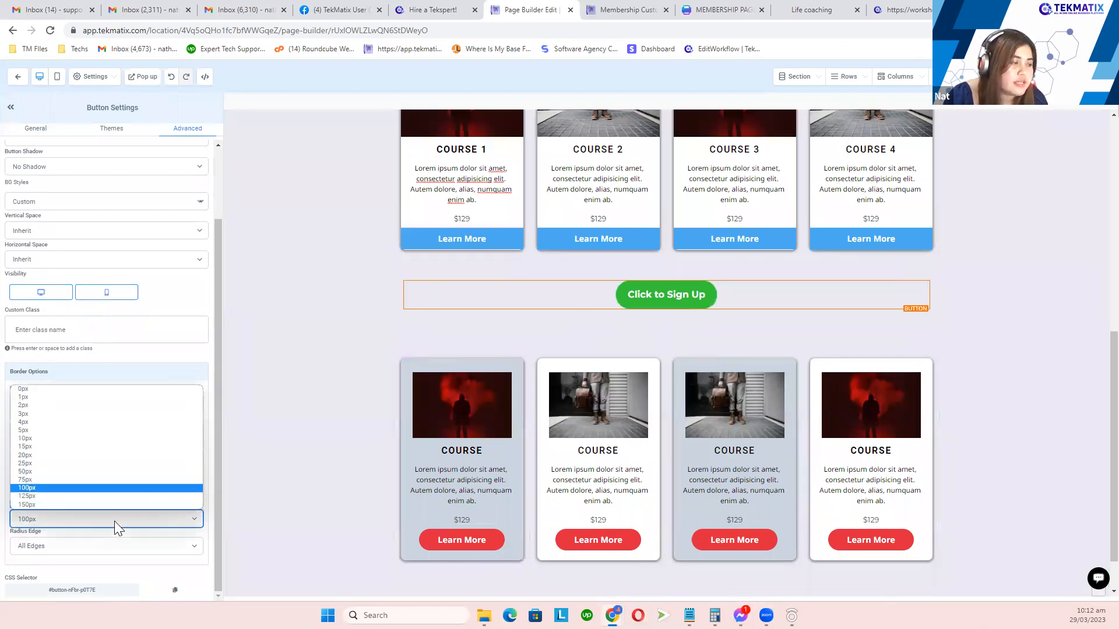
{"action": "left_click", "coordinate": [72, 461]}
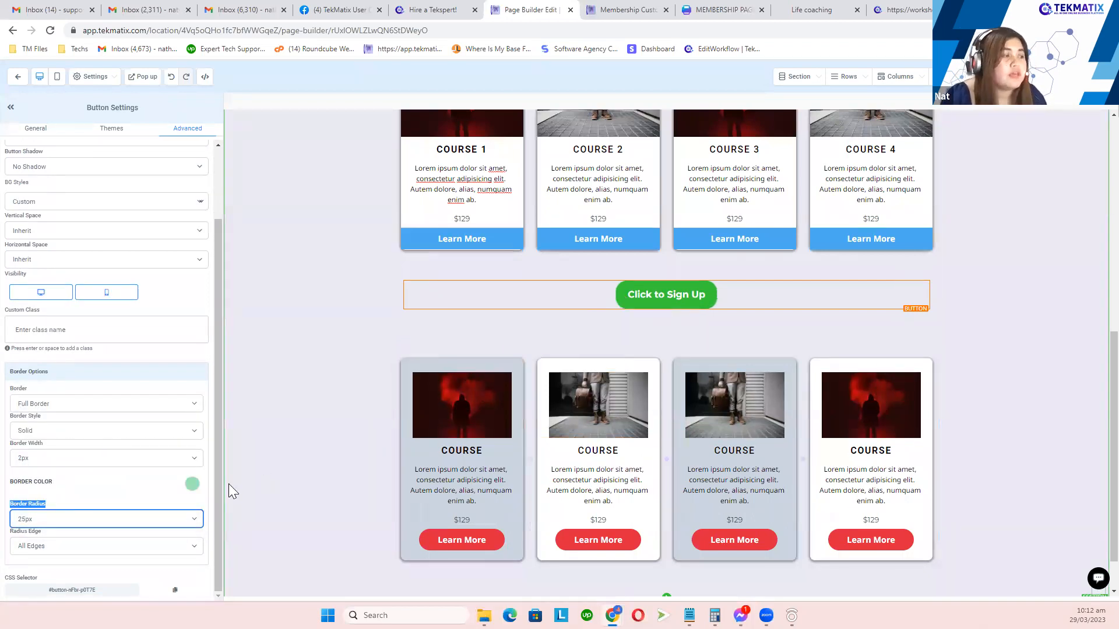
Step: Look at the border colour palette, then delete the Click to Sign Up row
{"action": "left_click_drag", "start_coordinate": [64, 482], "coordinate": [8, 486]}
{"action": "left_click", "coordinate": [193, 484]}
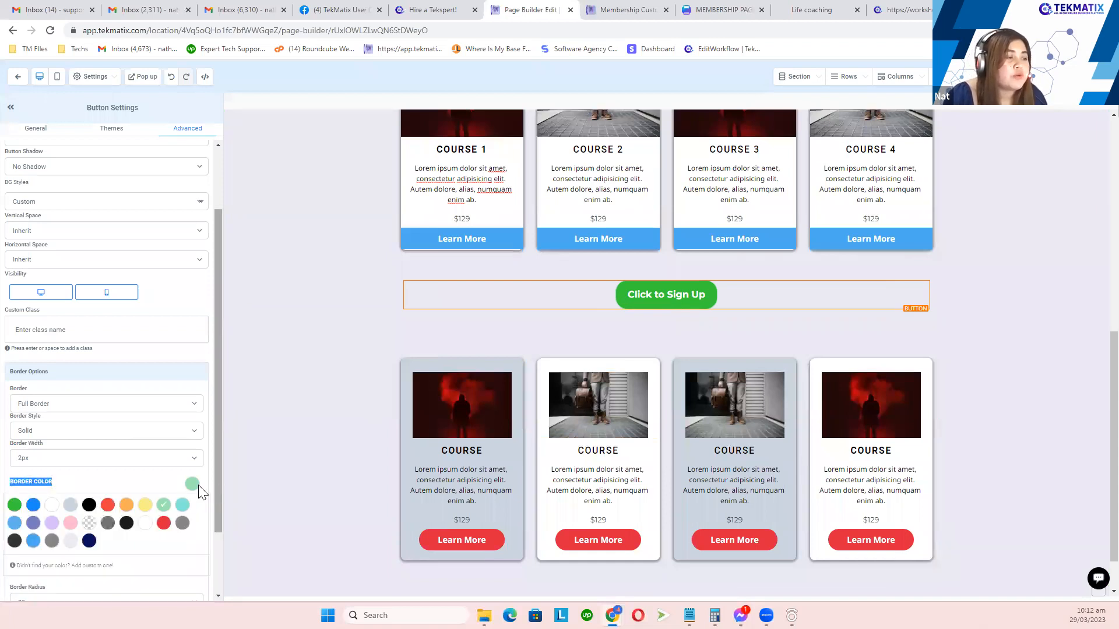
{"action": "left_click", "coordinate": [193, 484]}
{"action": "left_click", "coordinate": [193, 484]}
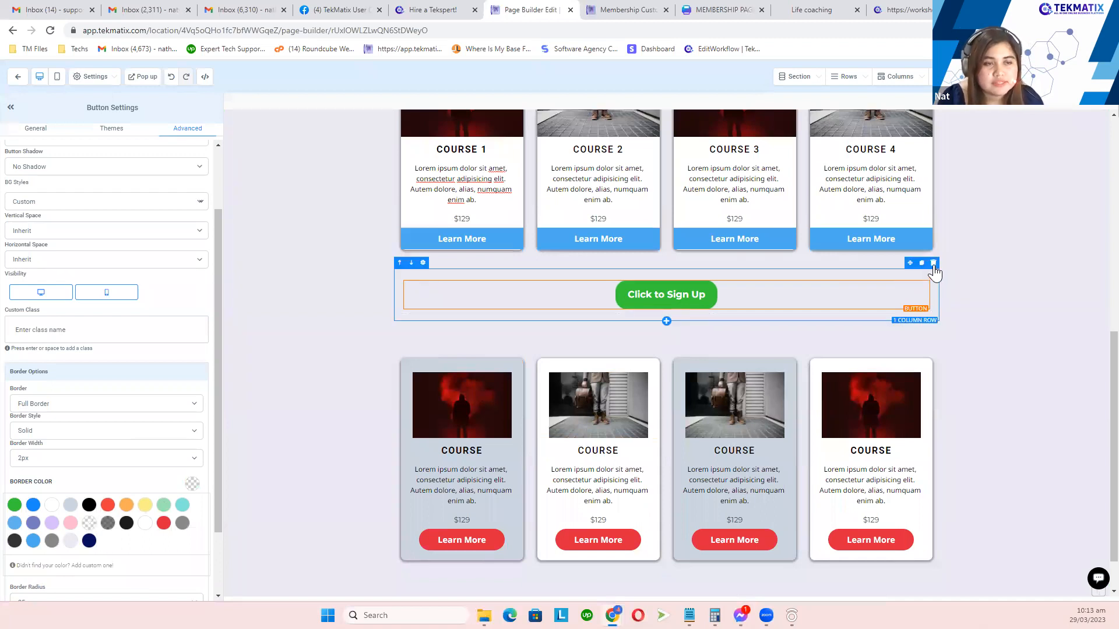
{"action": "left_click", "coordinate": [933, 264]}
{"action": "scroll", "coordinate": [594, 345], "scroll_direction": "up", "scroll_amount": 3}
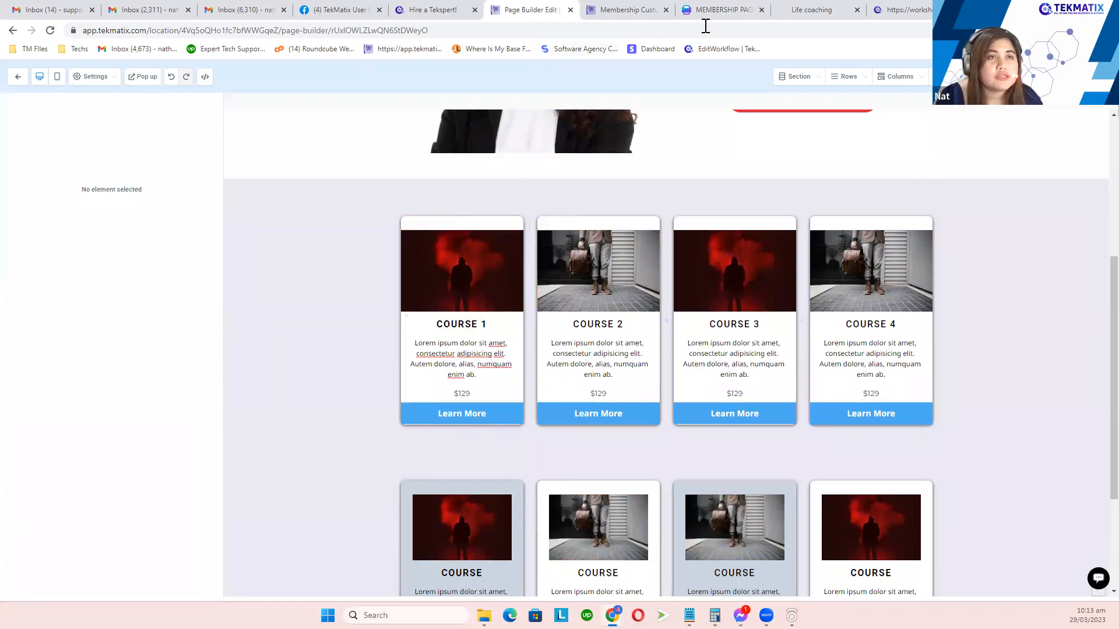
{"action": "left_click_drag", "start_coordinate": [727, 10], "coordinate": [634, 10]}
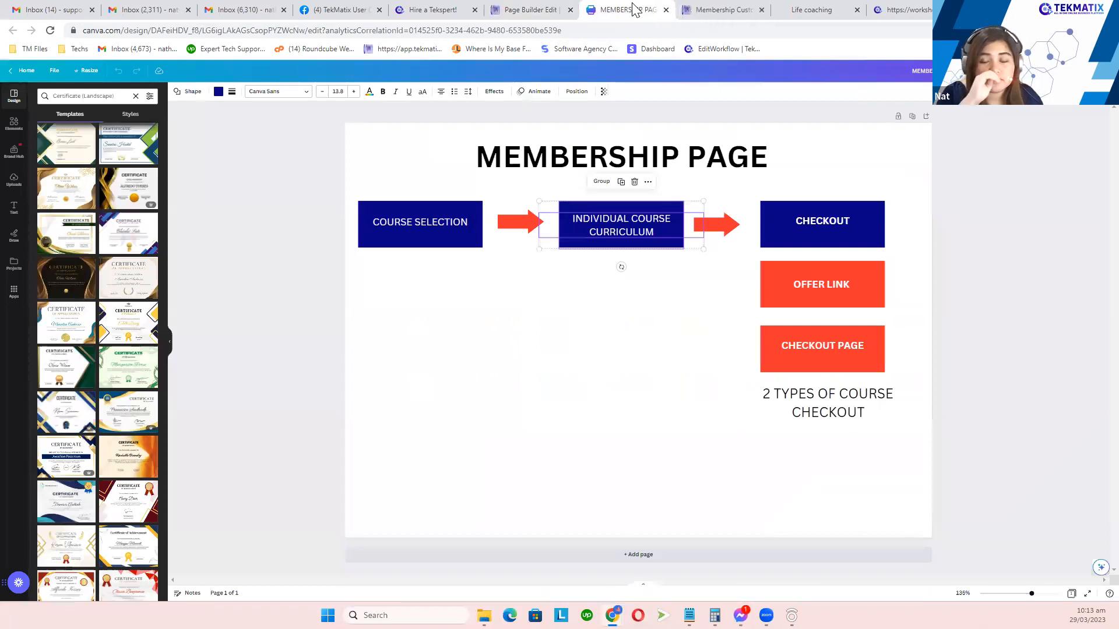
{"action": "left_click", "coordinate": [437, 225]}
{"action": "left_click", "coordinate": [609, 232]}
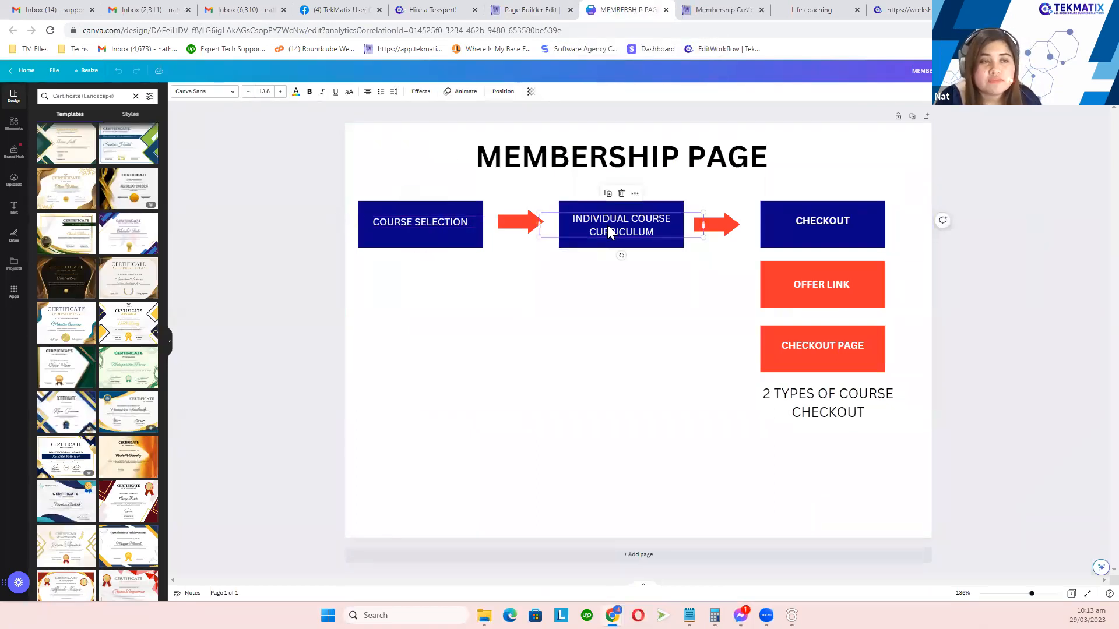
{"action": "left_click", "coordinate": [534, 15]}
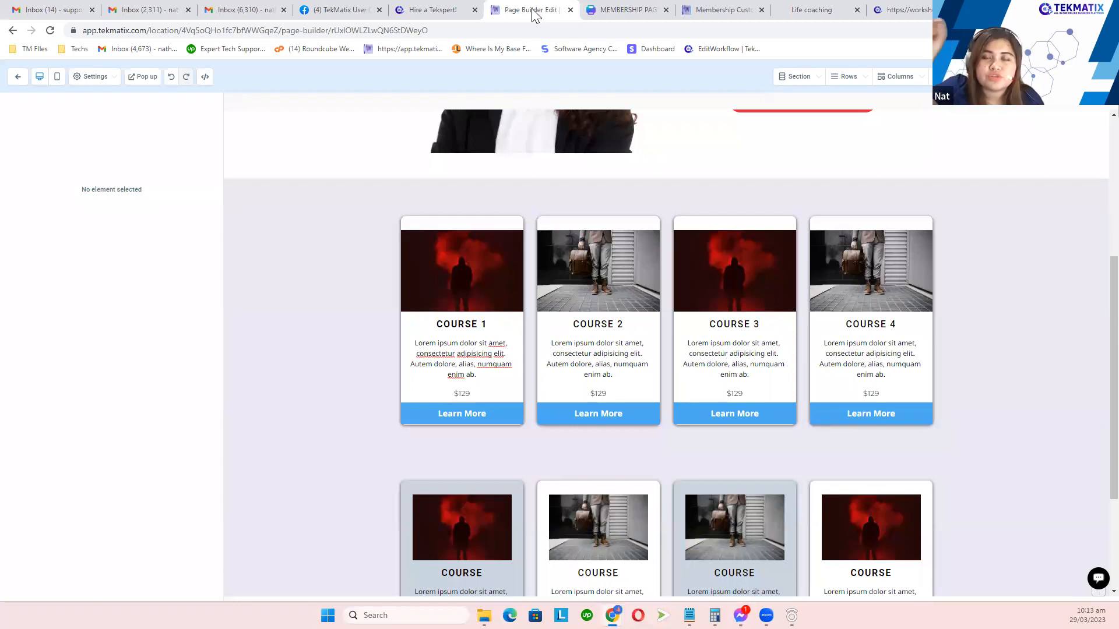
Step: Link Course 1's Learn More button to the Course 1 page via Go to Page
{"action": "left_click", "coordinate": [464, 421]}
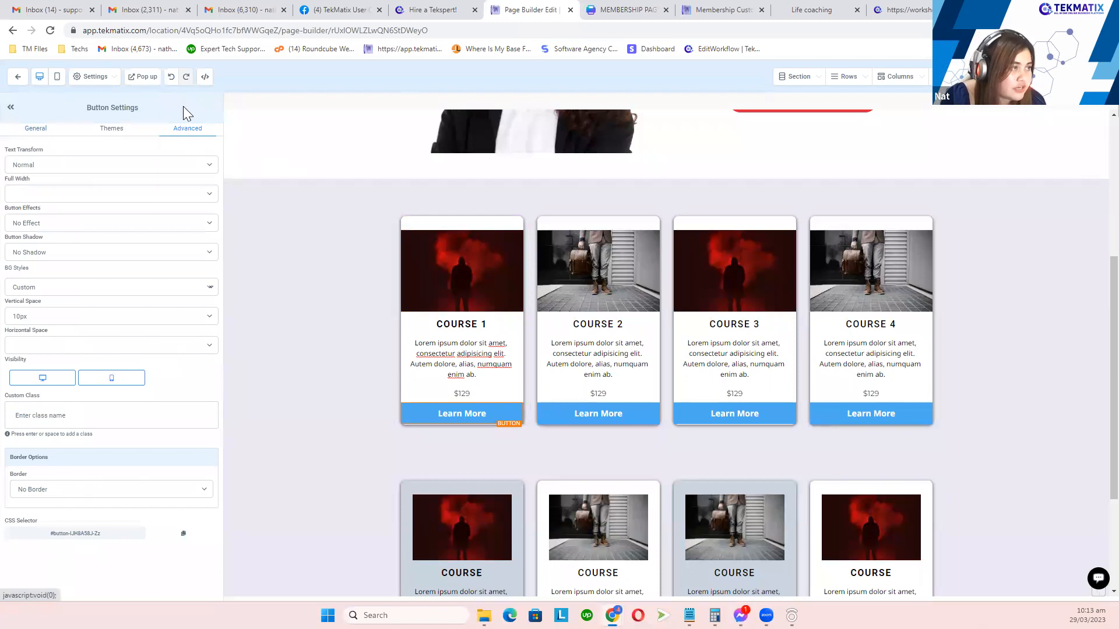
{"action": "left_click", "coordinate": [37, 133]}
{"action": "scroll", "coordinate": [108, 317], "scroll_direction": "down", "scroll_amount": 10}
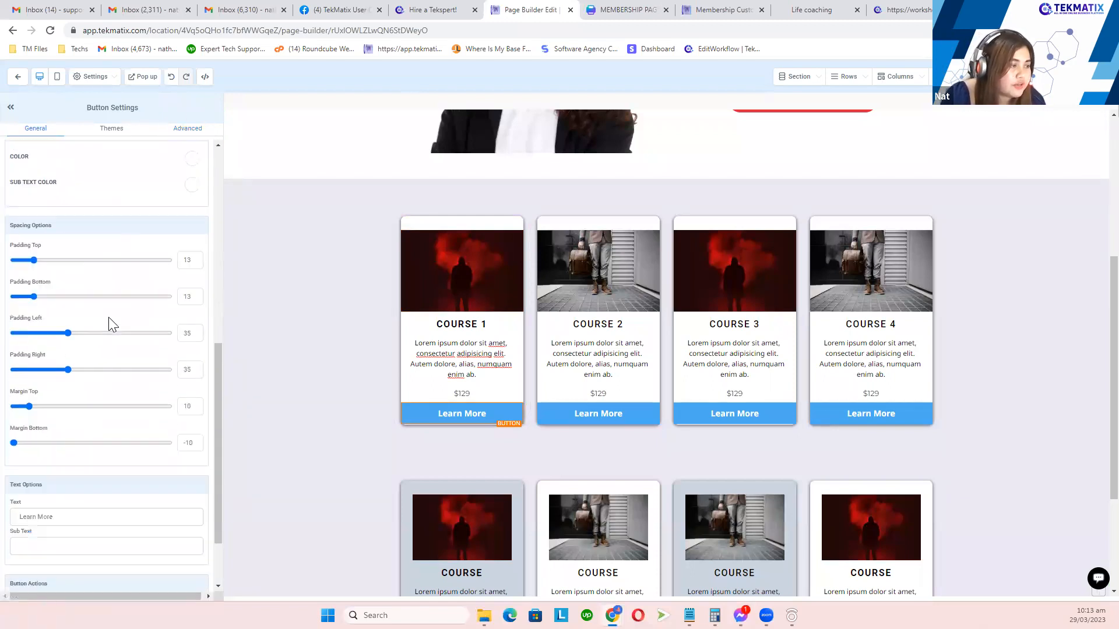
{"action": "left_click_drag", "start_coordinate": [60, 501], "coordinate": [11, 502]}
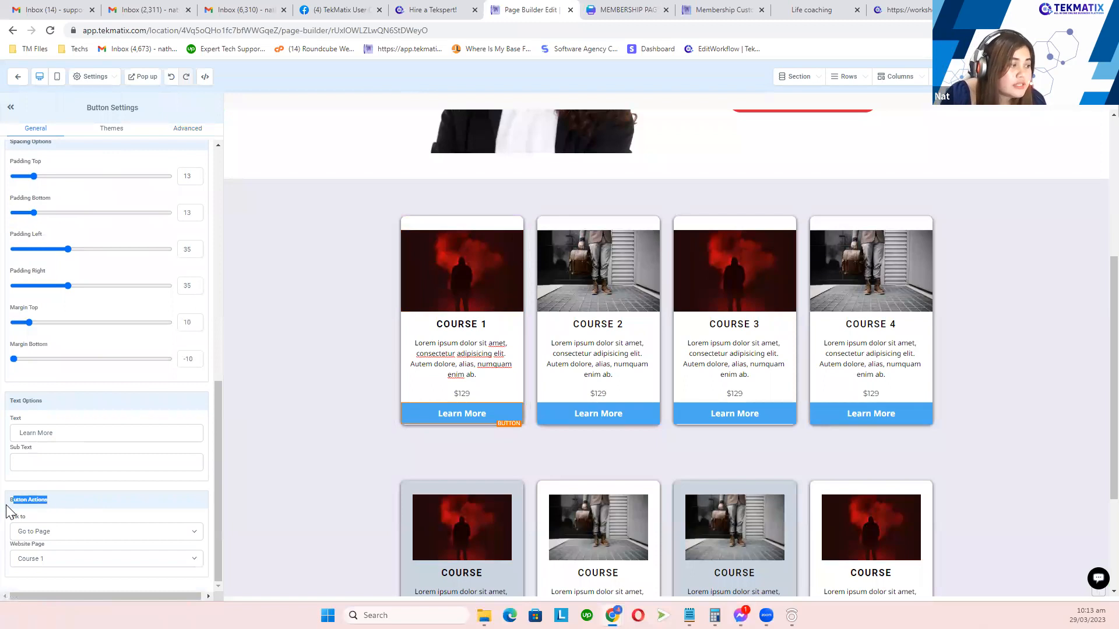
{"action": "left_click", "coordinate": [43, 532]}
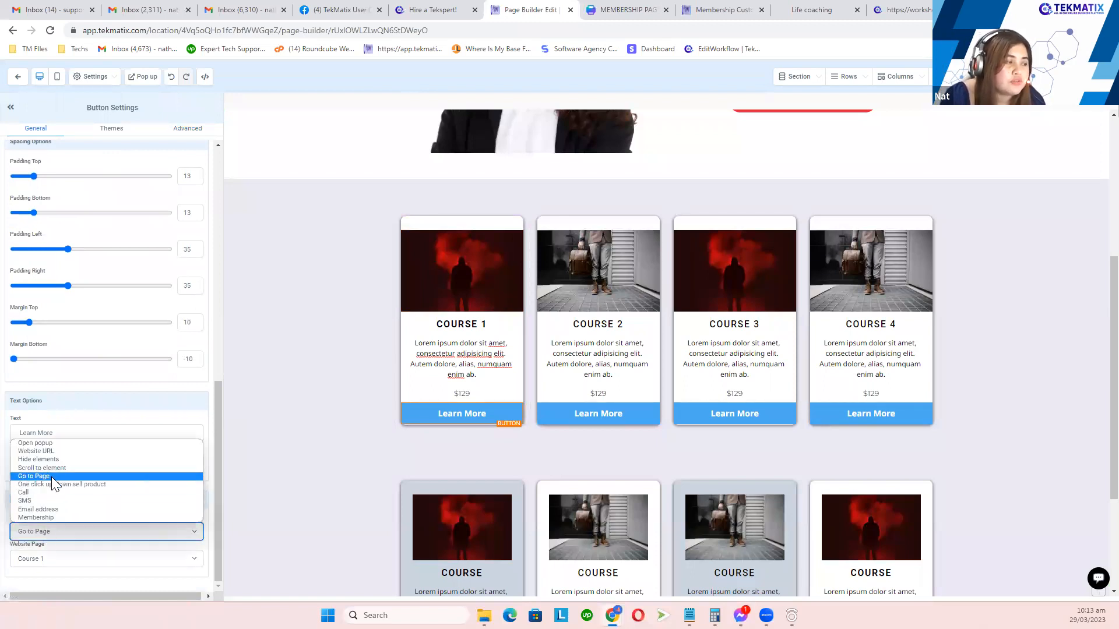
{"action": "left_click", "coordinate": [40, 494]}
{"action": "left_click", "coordinate": [52, 560]}
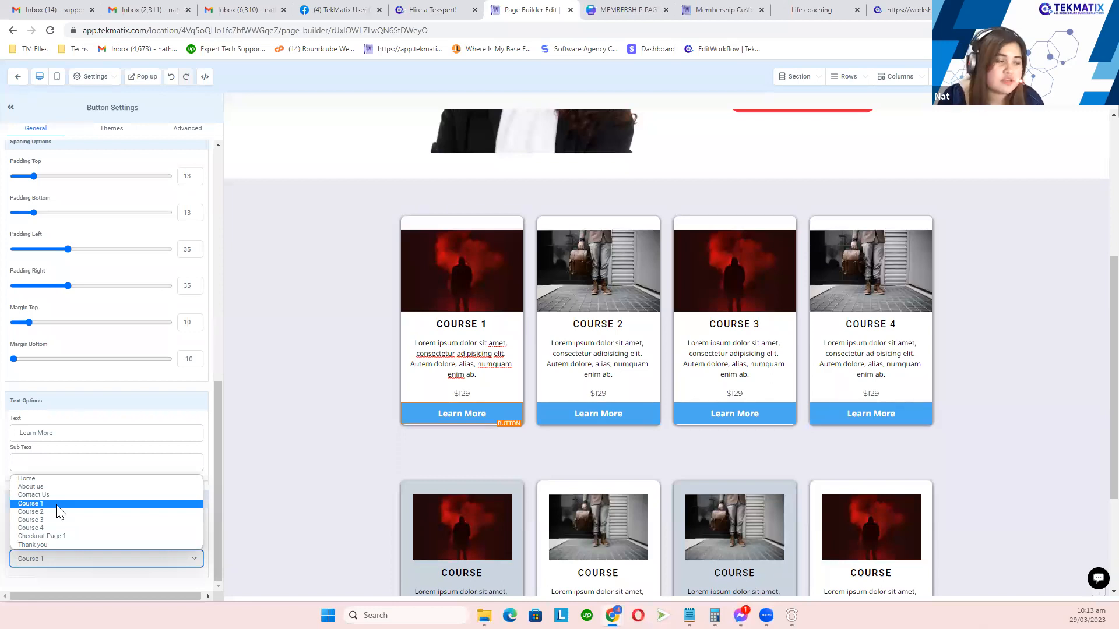
{"action": "double_click", "coordinate": [57, 505]}
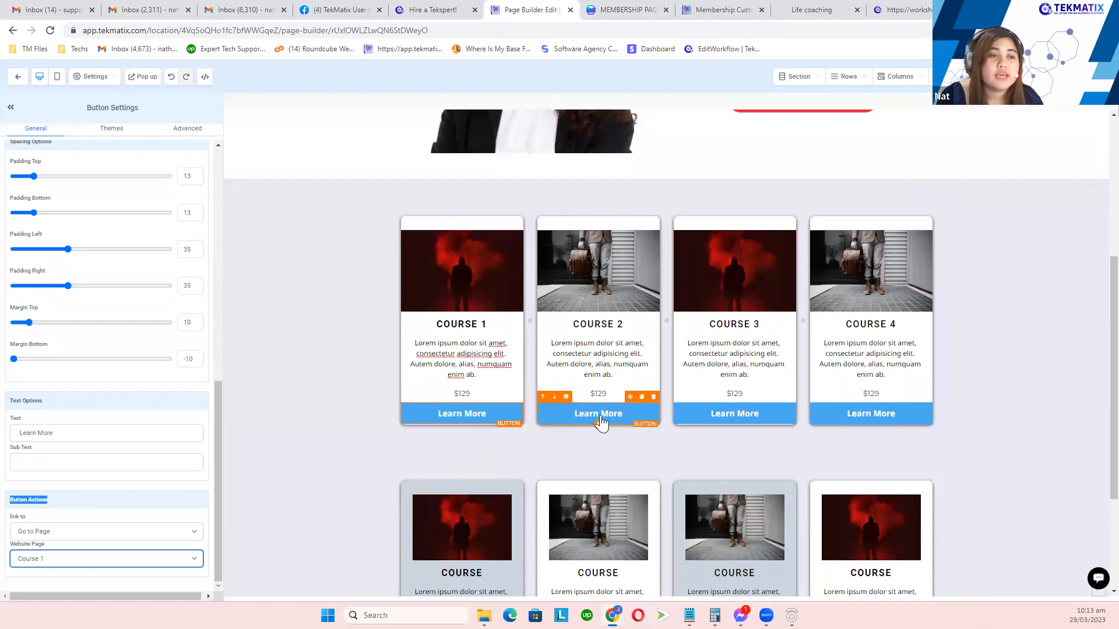
Step: Check the Course 2 and Course 4 Learn More buttons' links
{"action": "left_click", "coordinate": [600, 420]}
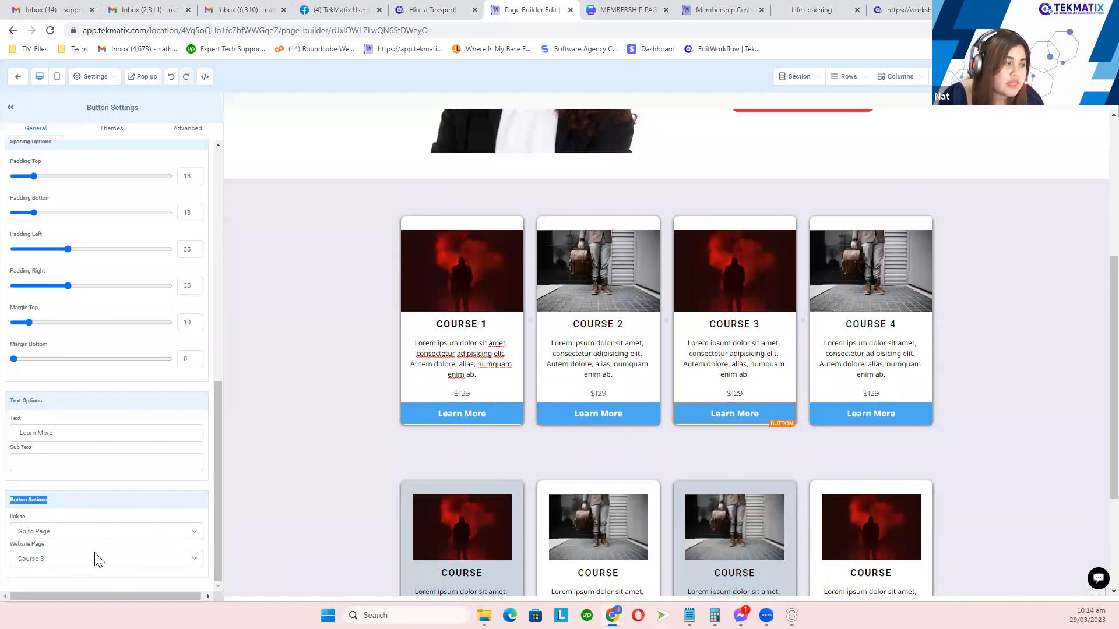
{"action": "left_click", "coordinate": [915, 416]}
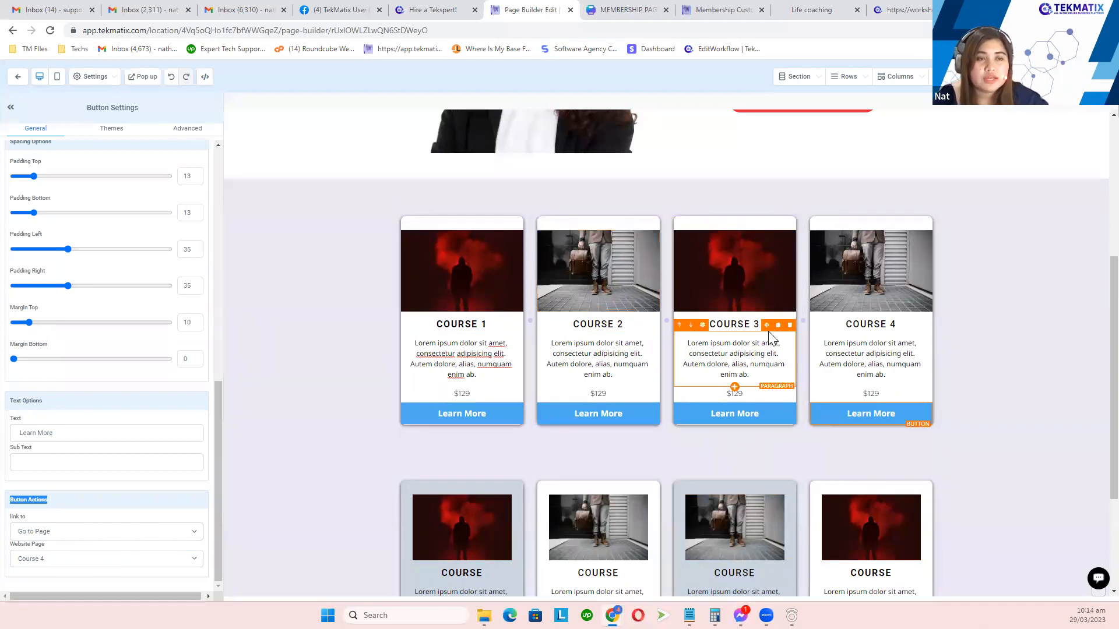
{"action": "scroll", "coordinate": [764, 305], "scroll_direction": "up", "scroll_amount": 1}
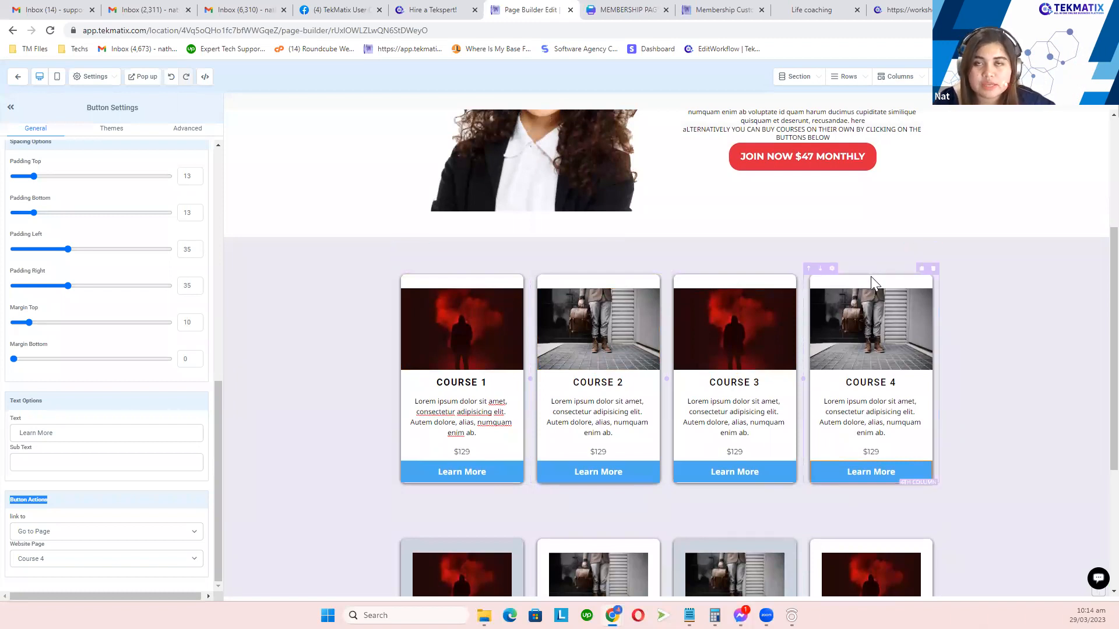
Step: Replace the fourth card with a clone of the Course 2 card placed at the row's end
{"action": "left_click", "coordinate": [934, 269]}
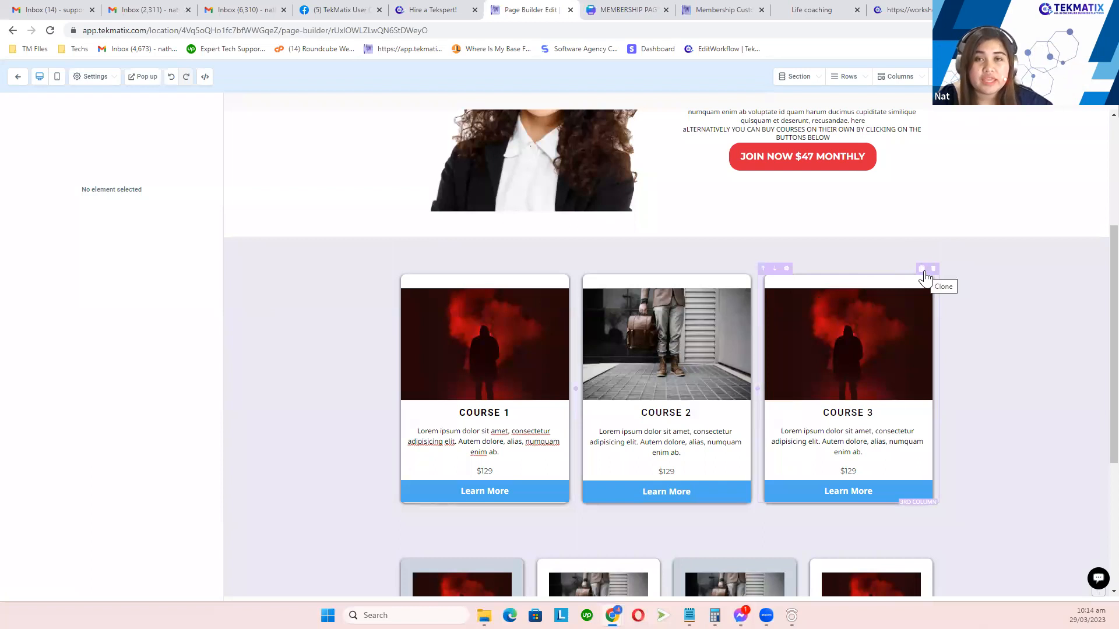
{"action": "left_click", "coordinate": [923, 270]}
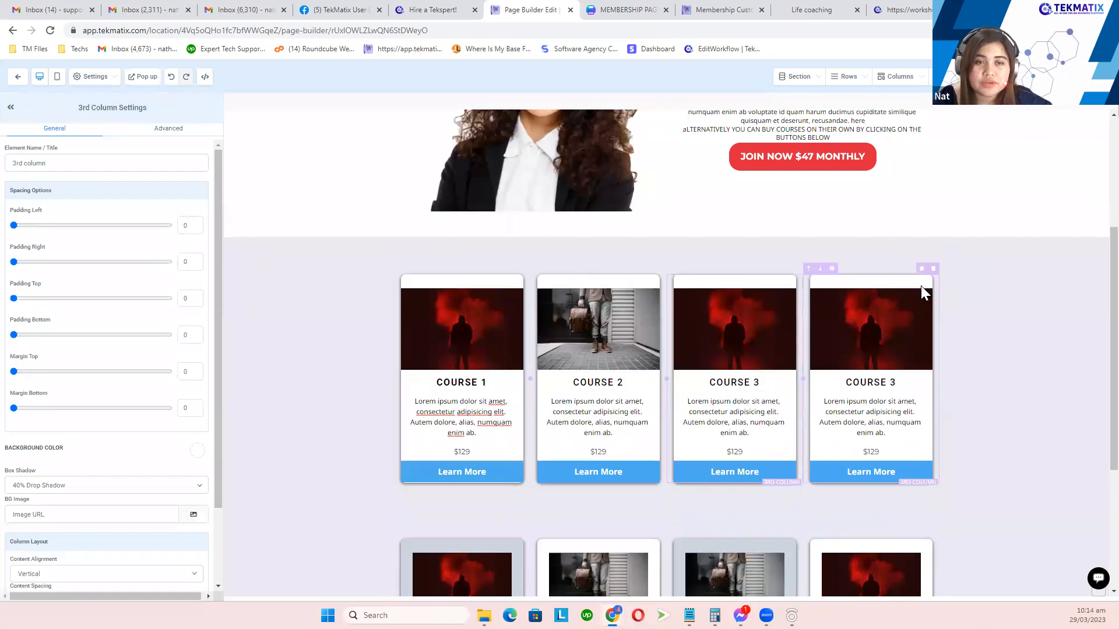
{"action": "left_click", "coordinate": [922, 270]}
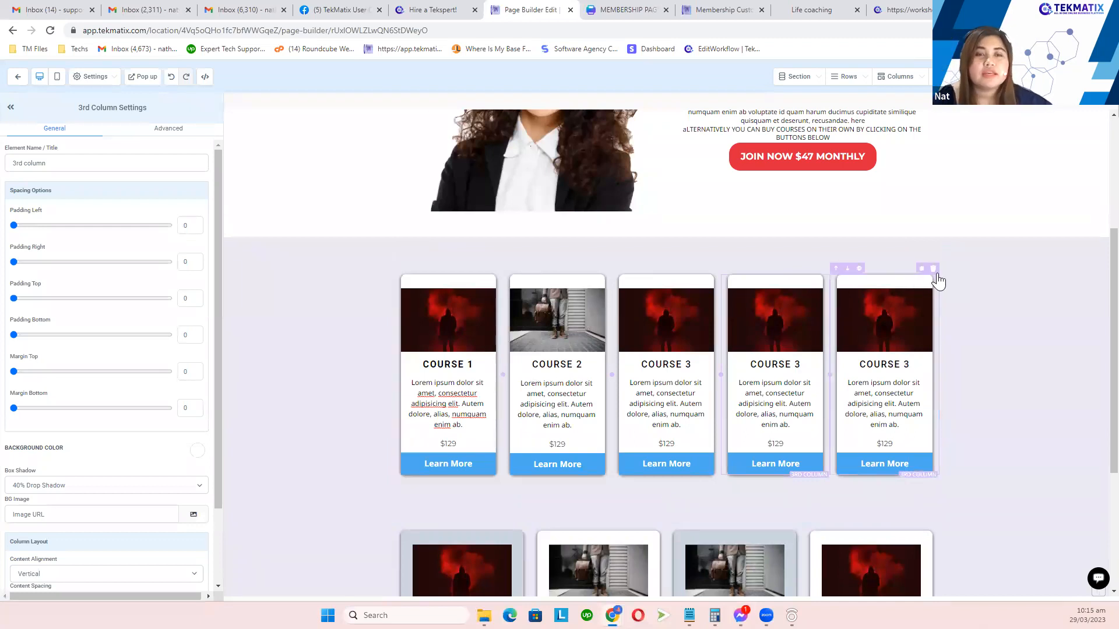
{"action": "left_click", "coordinate": [934, 269]}
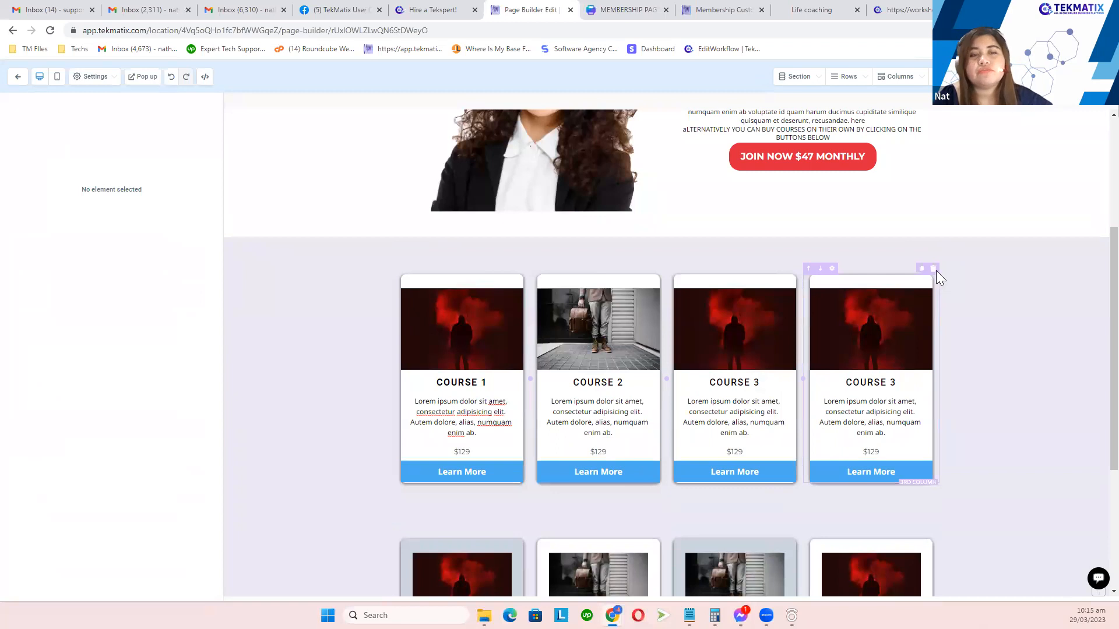
{"action": "left_click", "coordinate": [933, 270]}
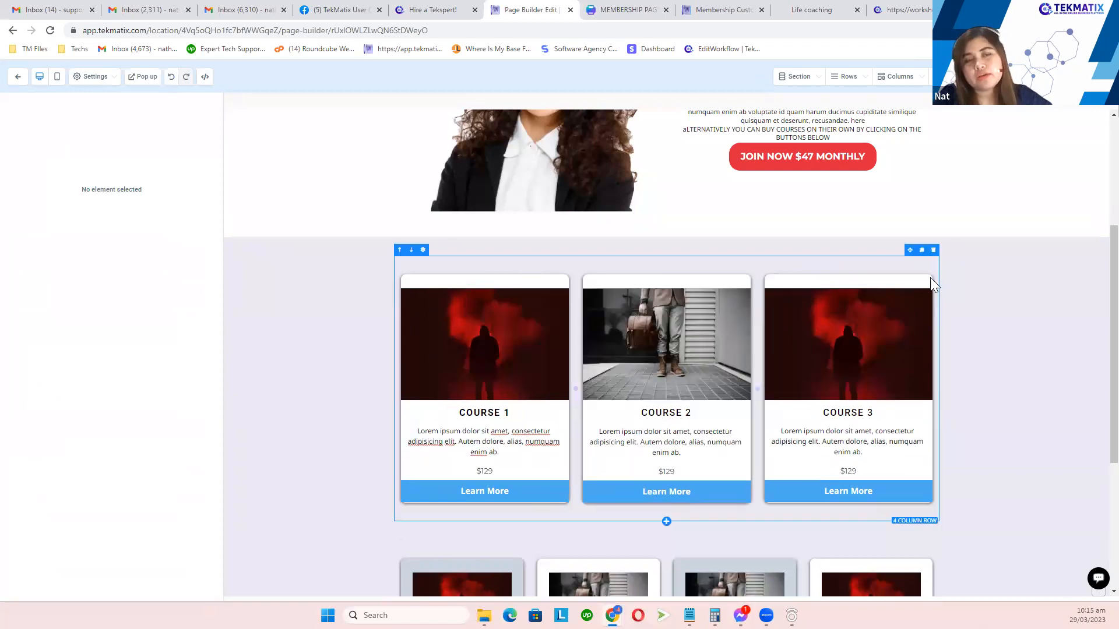
{"action": "left_click", "coordinate": [740, 270]}
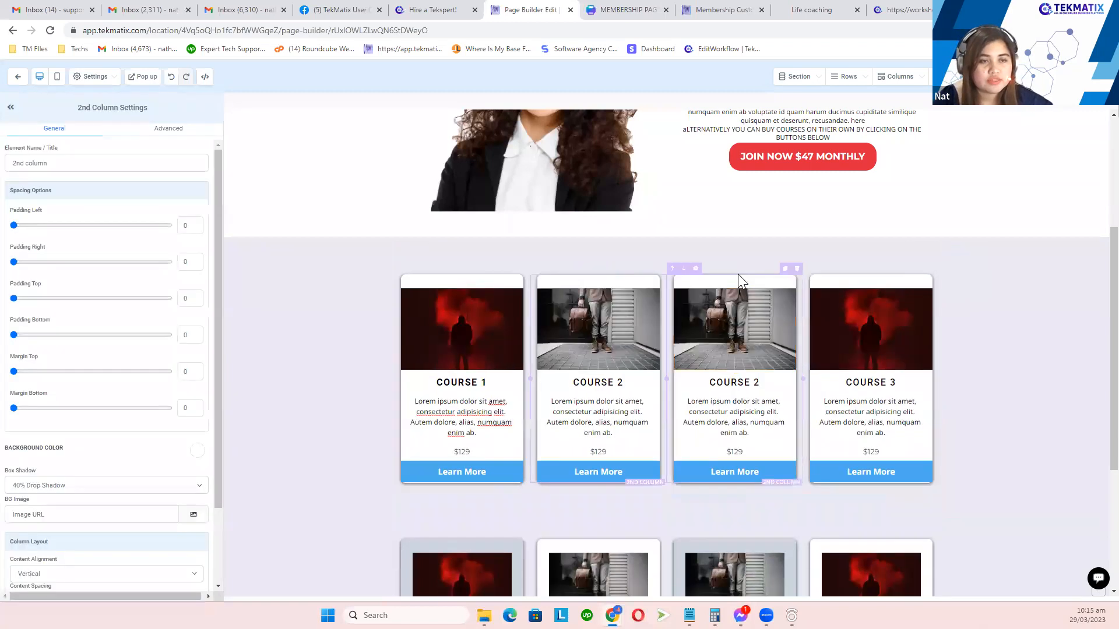
{"action": "left_click", "coordinate": [691, 282]}
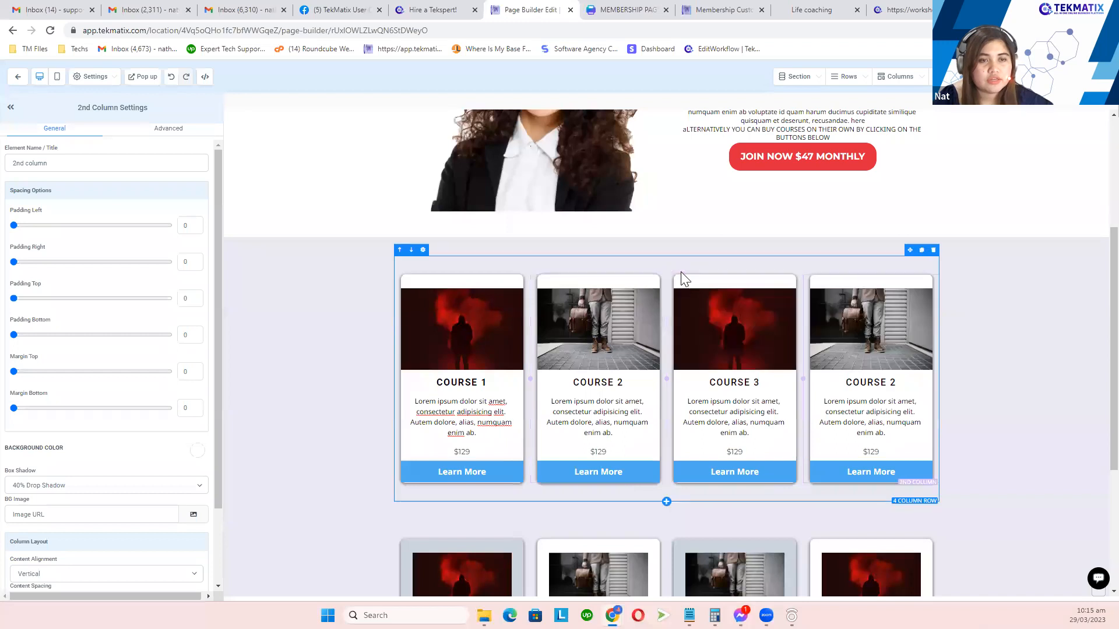
Step: Set the last card's Learn More button's Website Page to Course 4
{"action": "left_click", "coordinate": [864, 472]}
{"action": "scroll", "coordinate": [82, 525], "scroll_direction": "down", "scroll_amount": 10}
{"action": "scroll", "coordinate": [63, 576], "scroll_direction": "down", "scroll_amount": 3}
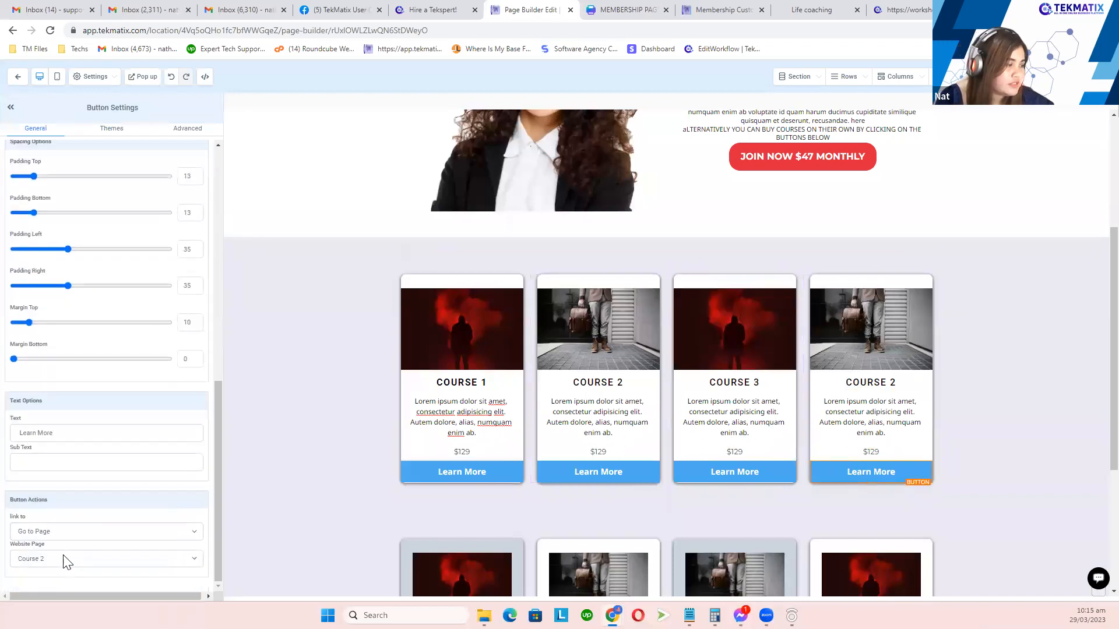
{"action": "left_click", "coordinate": [75, 559]}
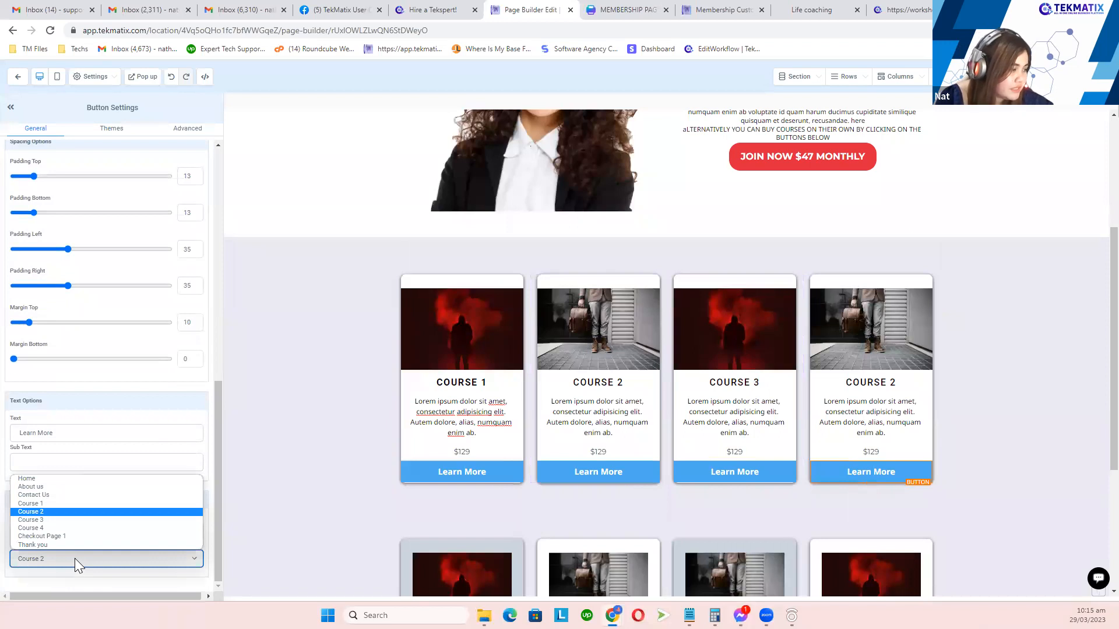
{"action": "left_click", "coordinate": [59, 528]}
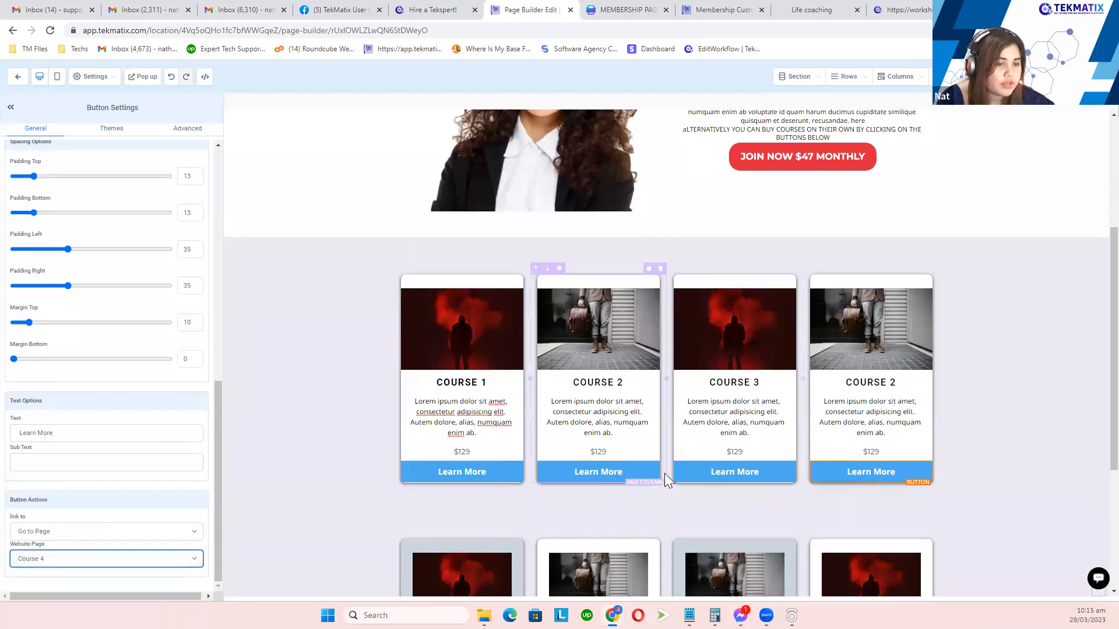
{"action": "left_click", "coordinate": [687, 471]}
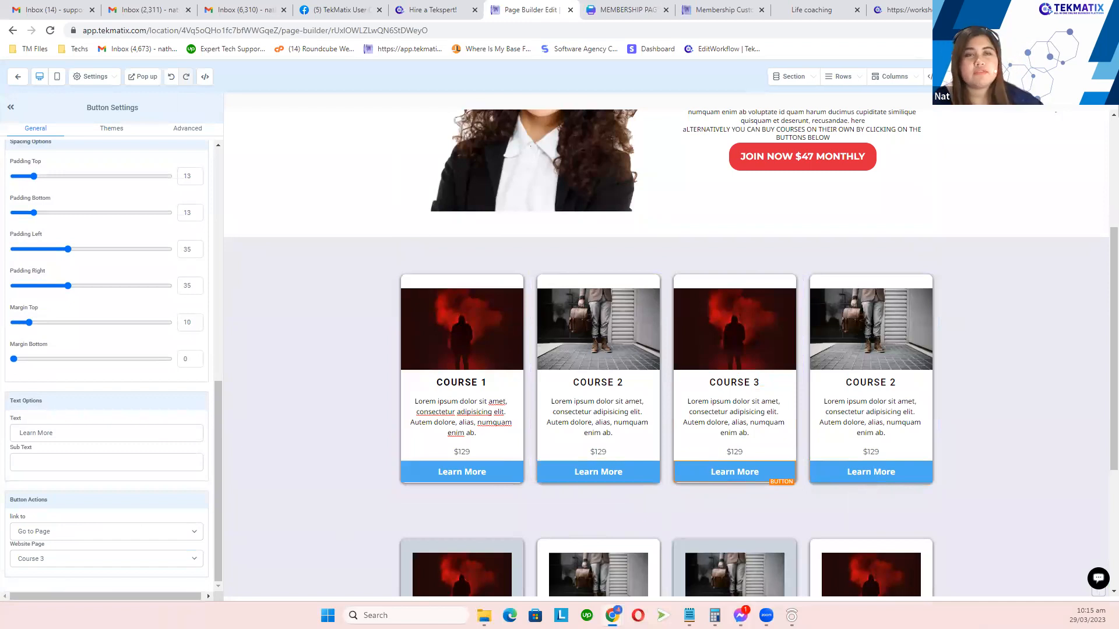
{"action": "left_click", "coordinate": [57, 77]}
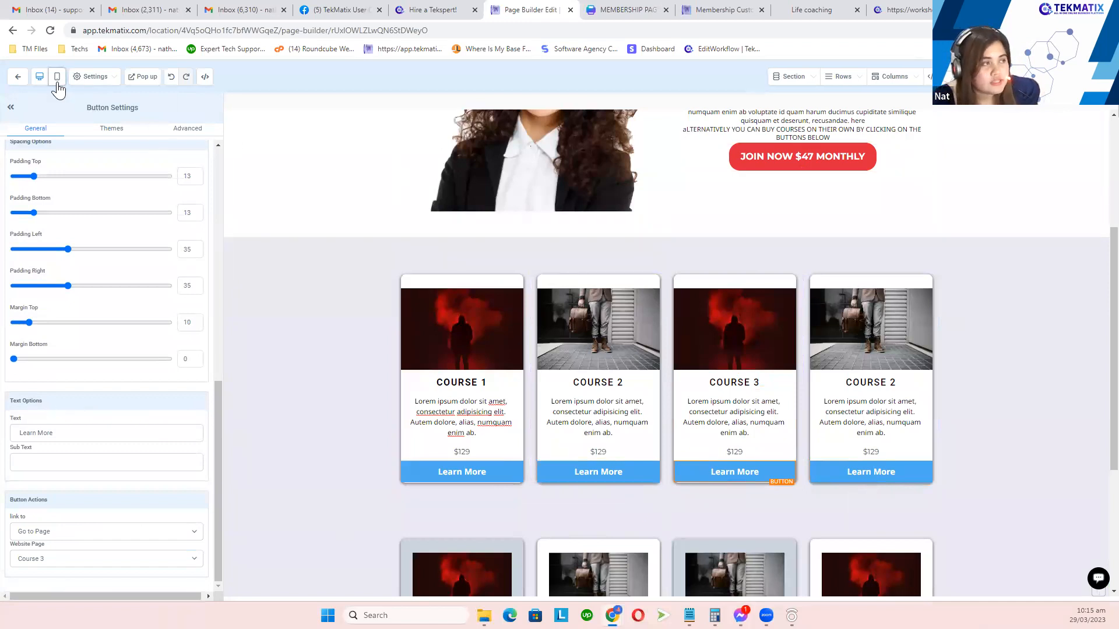
{"action": "scroll", "coordinate": [710, 288], "scroll_direction": "up", "scroll_amount": 4}
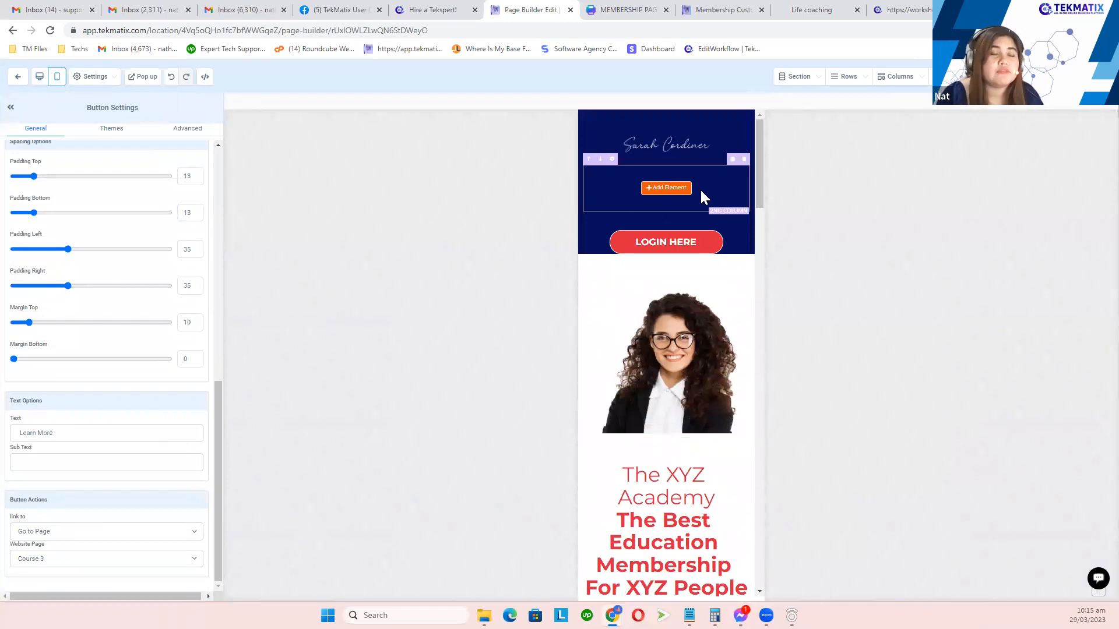
{"action": "left_click", "coordinate": [37, 77]}
{"action": "left_click", "coordinate": [57, 77]}
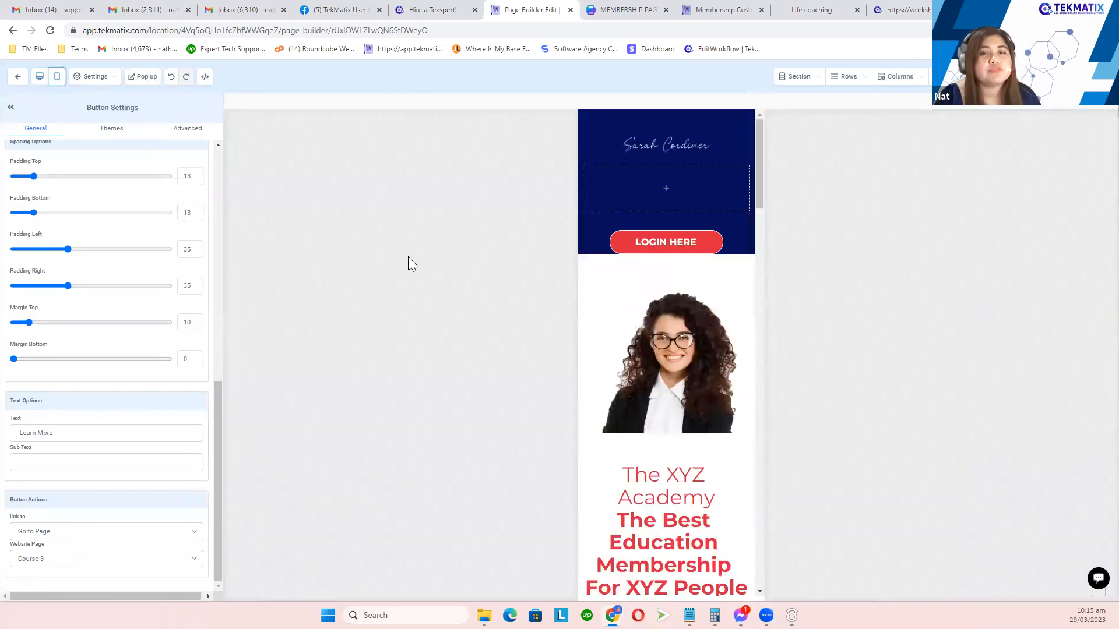
{"action": "scroll", "coordinate": [660, 291], "scroll_direction": "down", "scroll_amount": 8}
{"action": "scroll", "coordinate": [588, 248], "scroll_direction": "up", "scroll_amount": 5}
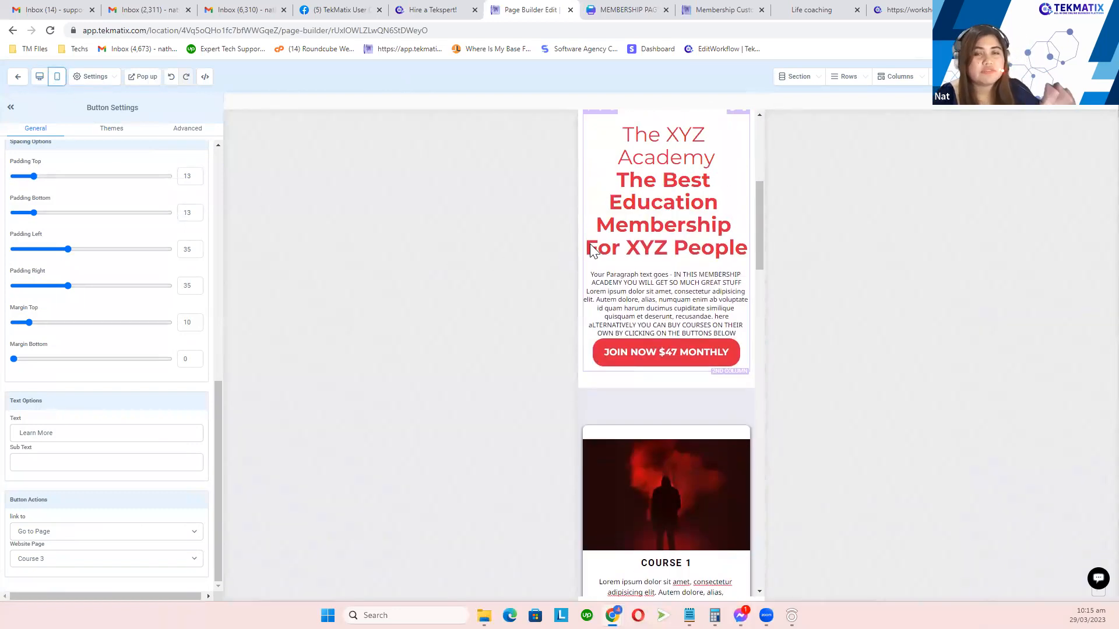
{"action": "left_click", "coordinate": [39, 77]}
{"action": "scroll", "coordinate": [509, 200], "scroll_direction": "up", "scroll_amount": 3}
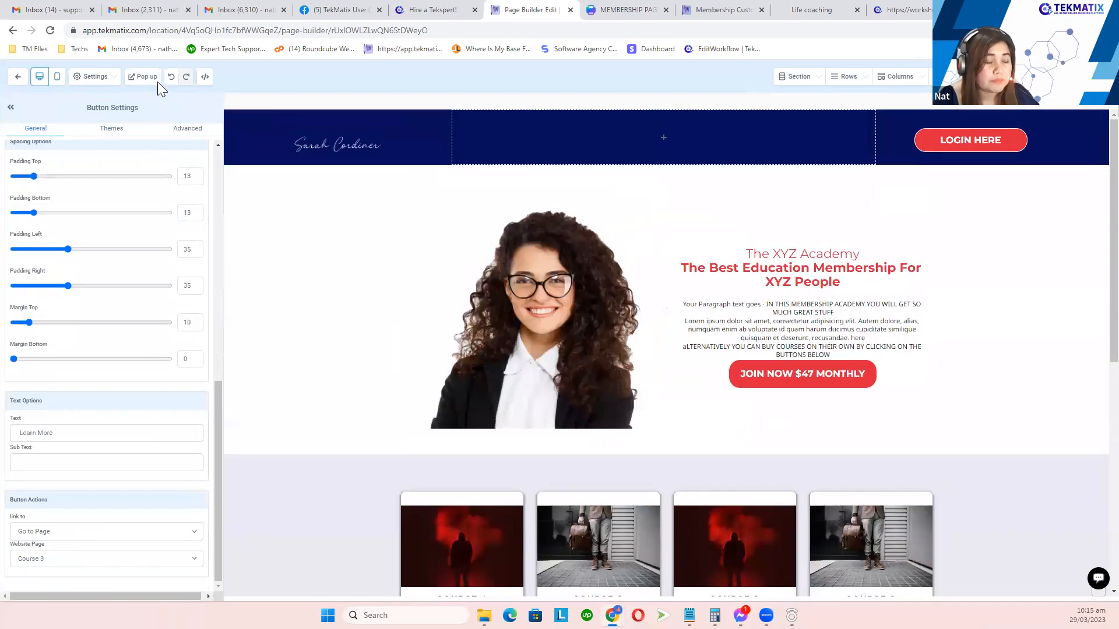
Step: Change the page's SEO Meta Data title from Store Front to Membership and save it
{"action": "left_click", "coordinate": [99, 81]}
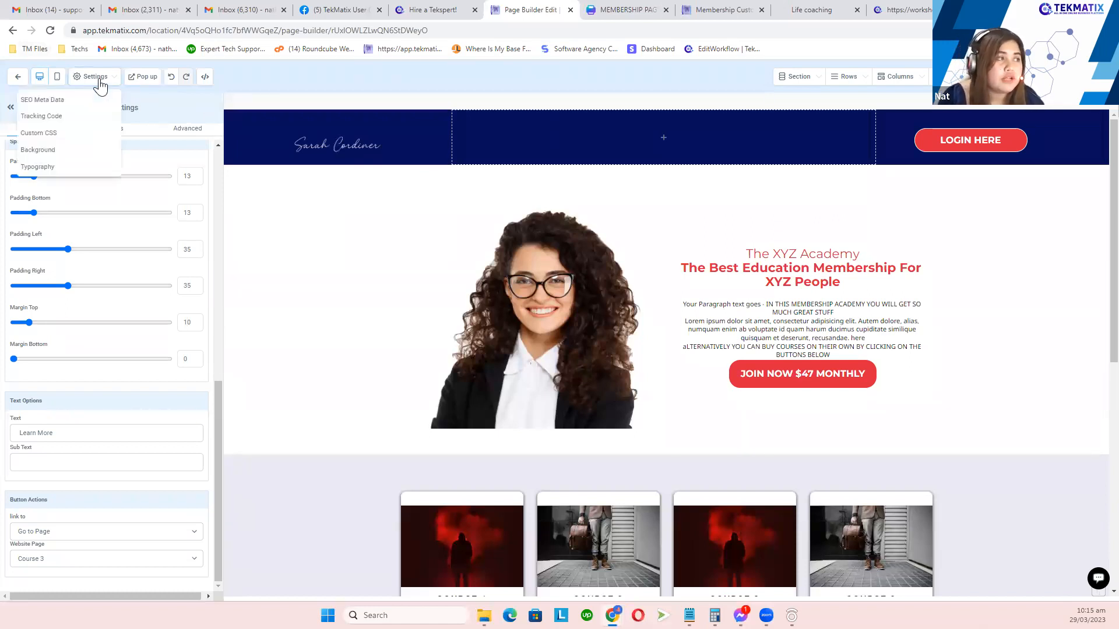
{"action": "left_click", "coordinate": [93, 103]}
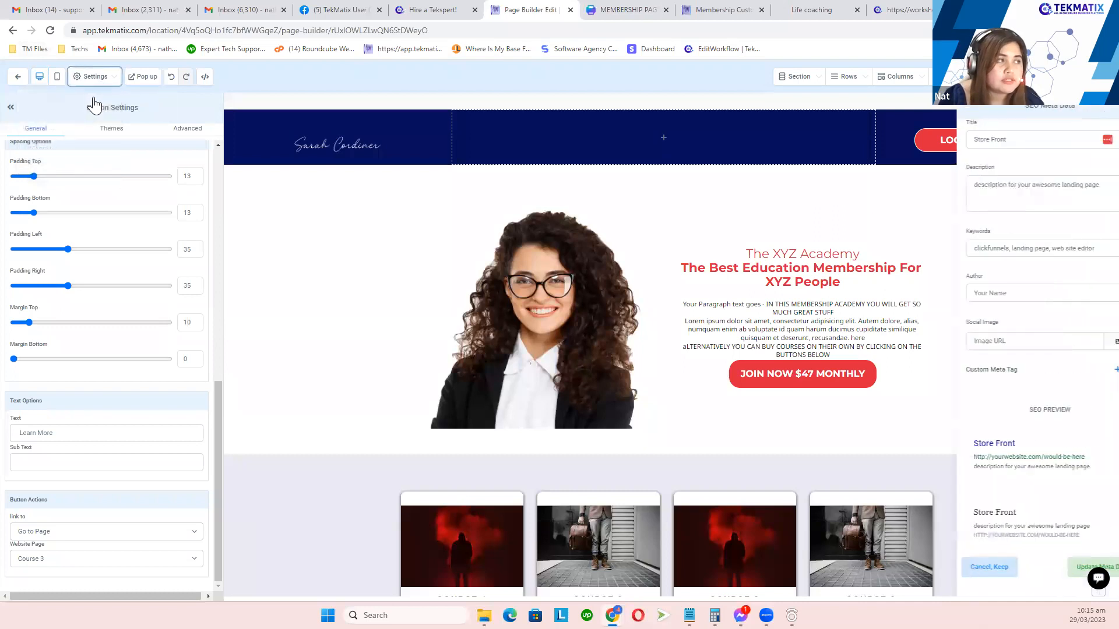
{"action": "triple_click", "coordinate": [1006, 135]}
{"action": "type", "text": "Membership"}
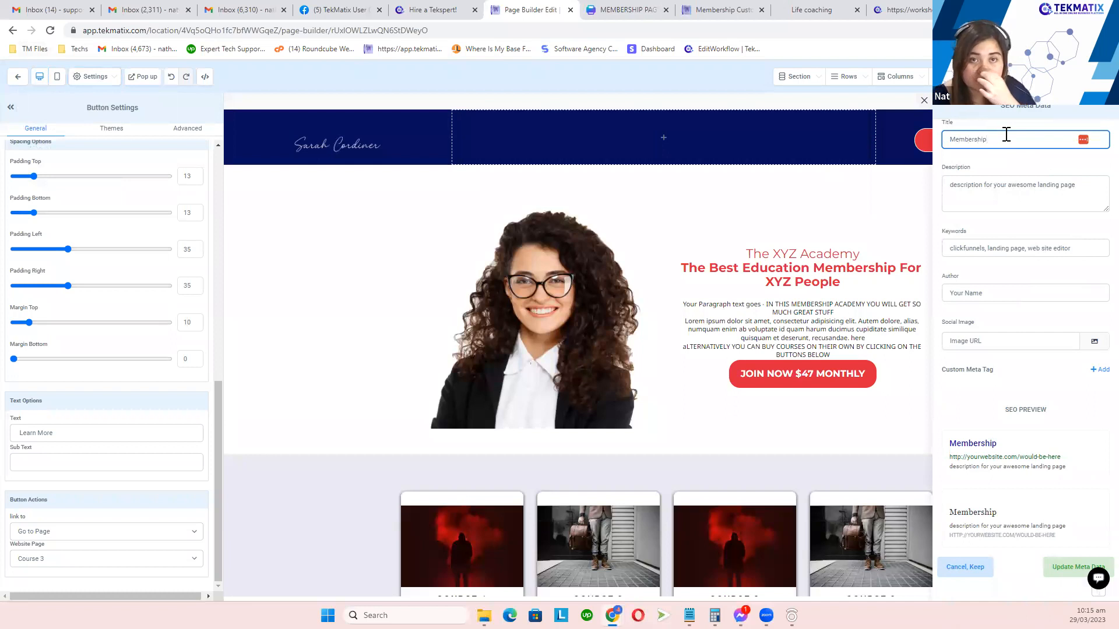
{"action": "left_click", "coordinate": [1012, 179]}
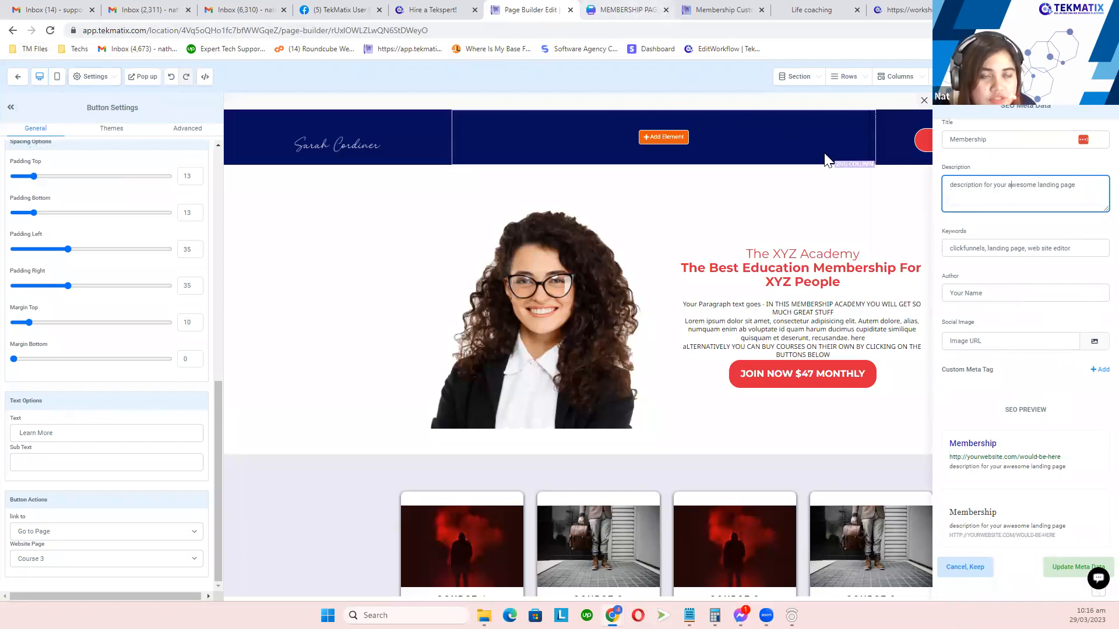
{"action": "left_click", "coordinate": [1061, 571]}
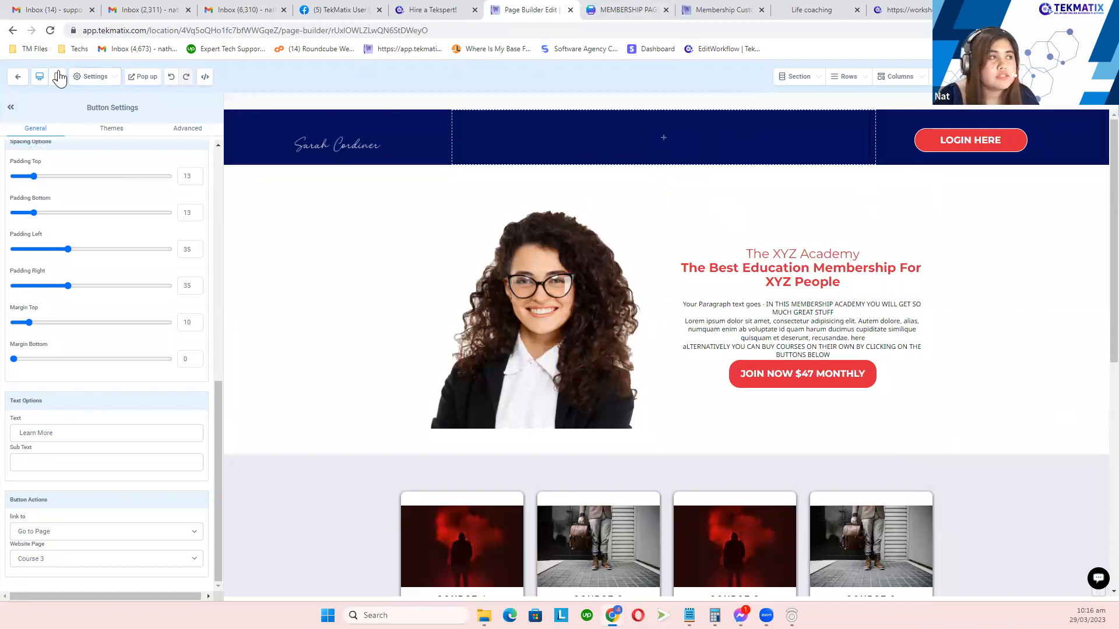
Step: Return to the website's pages list and open the Course 1 page in the page builder
{"action": "left_click", "coordinate": [18, 81]}
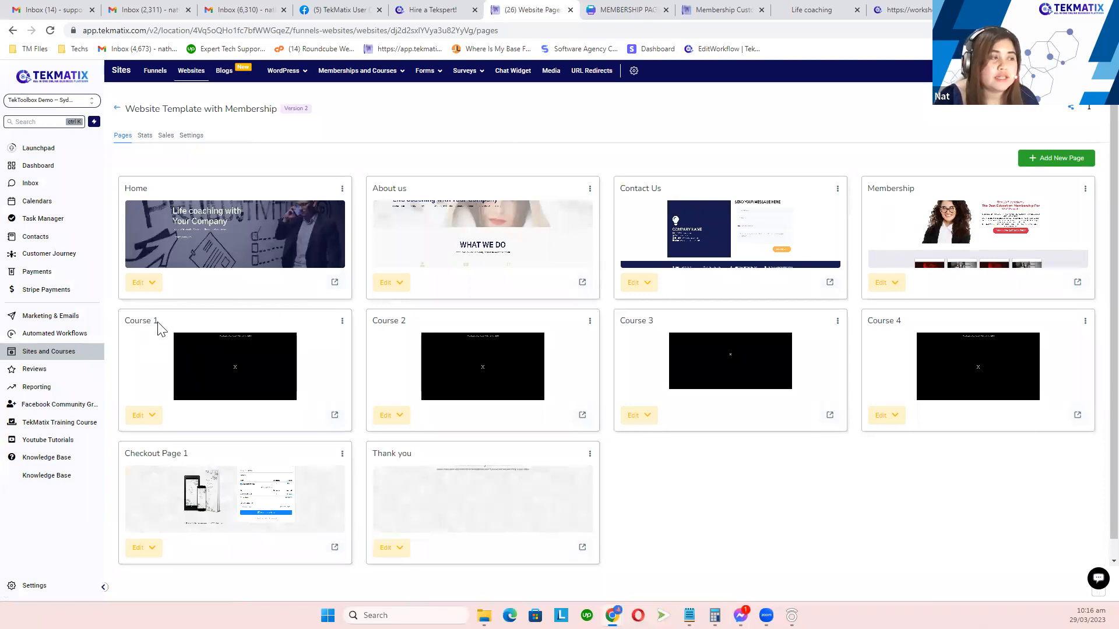
{"action": "triple_click", "coordinate": [123, 327]}
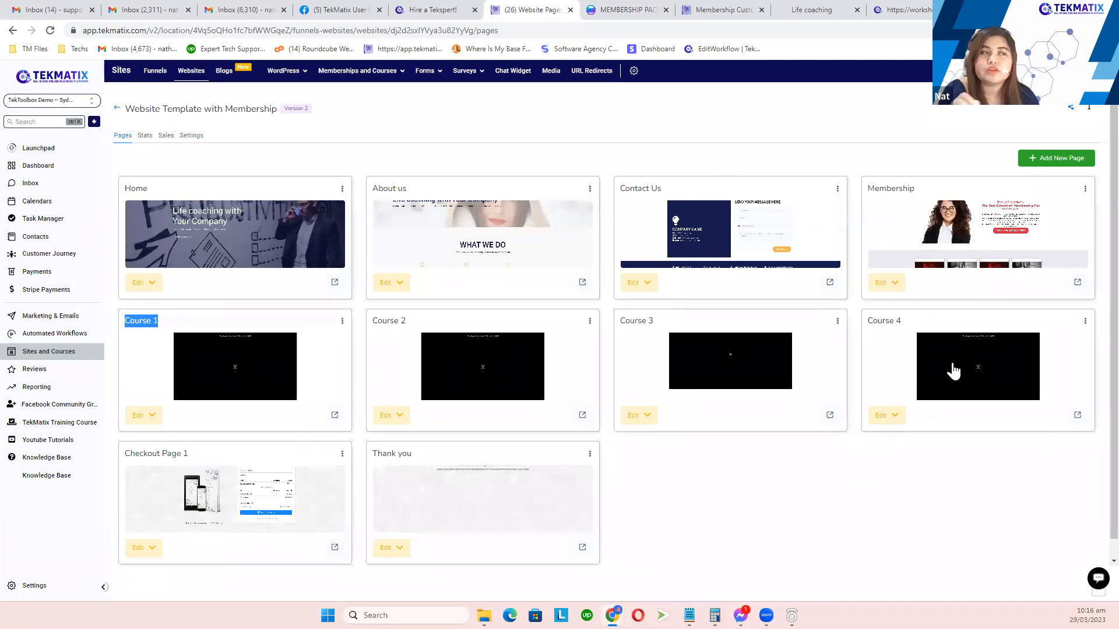
{"action": "left_click", "coordinate": [147, 421]}
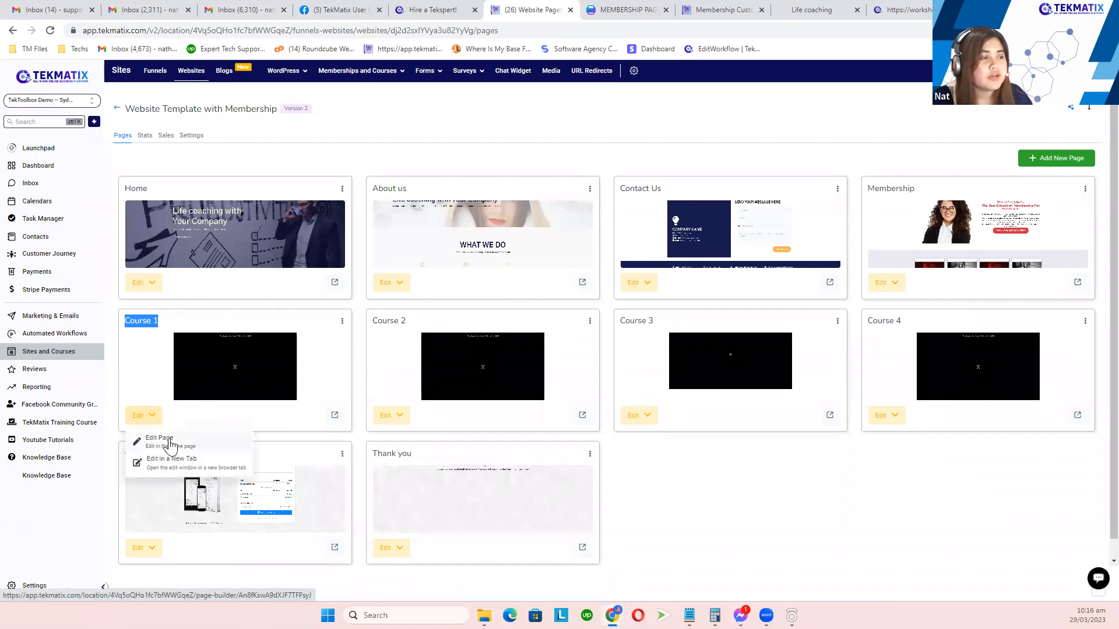
{"action": "left_click", "coordinate": [170, 441]}
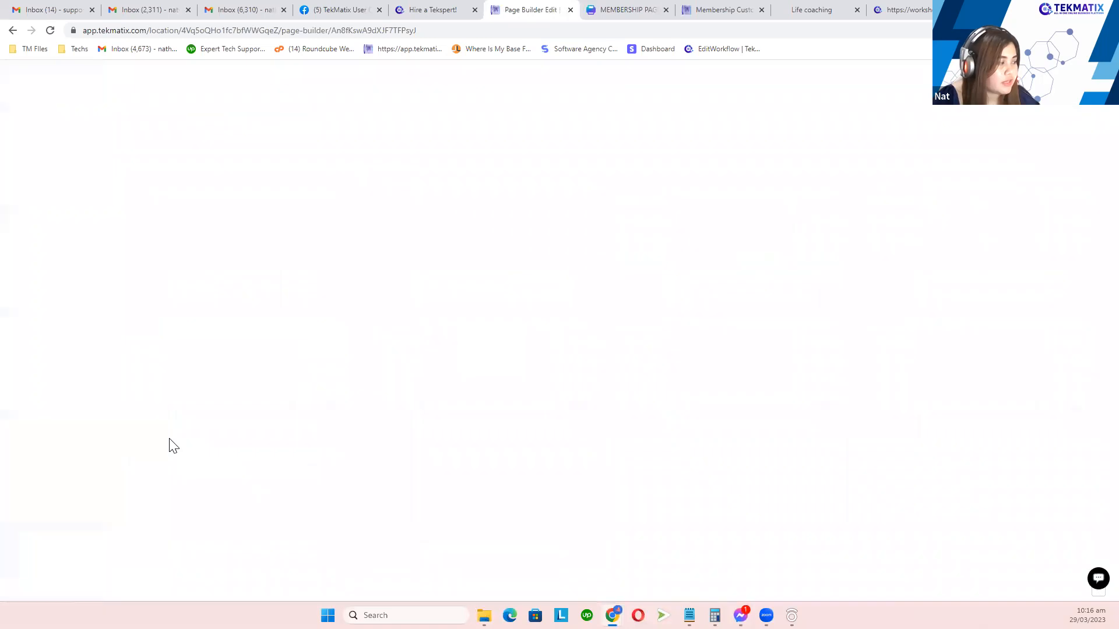
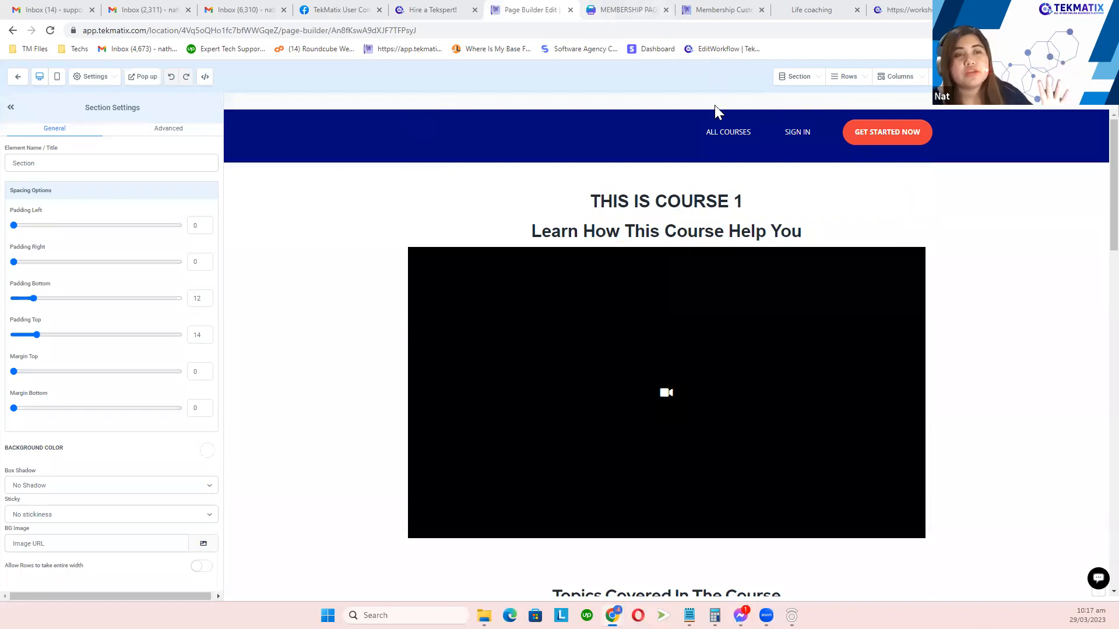
Step: Open the header navigation menu's settings and bring its ALL COURSES and SIGN IN items into view
{"action": "left_click", "coordinate": [679, 132]}
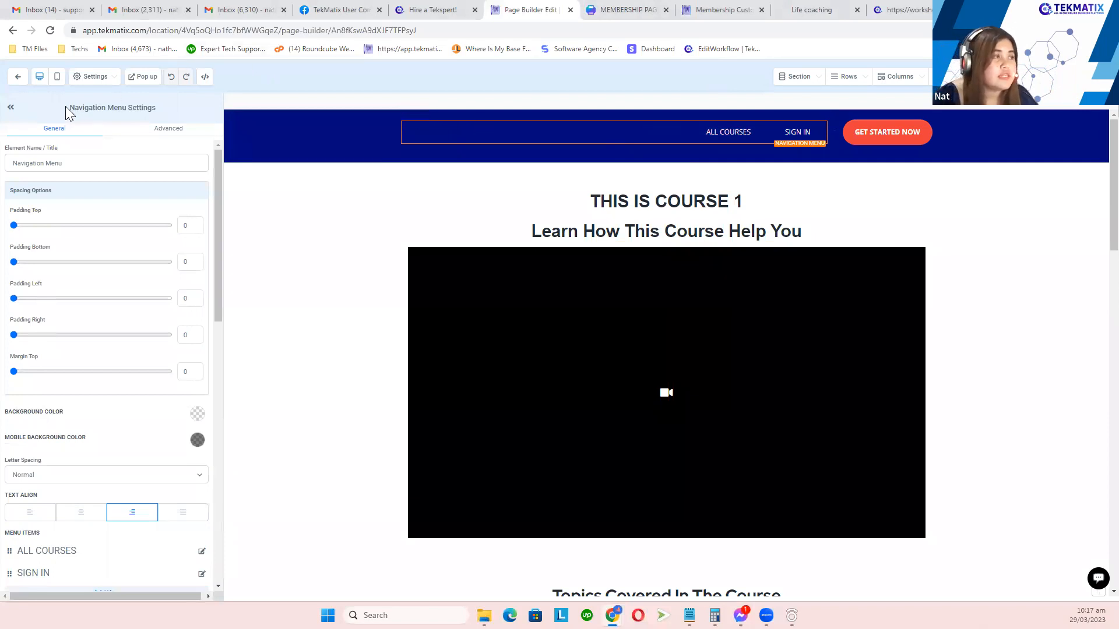
{"action": "left_click_drag", "start_coordinate": [65, 106], "coordinate": [184, 107]}
{"action": "scroll", "coordinate": [183, 233], "scroll_direction": "down", "scroll_amount": 6}
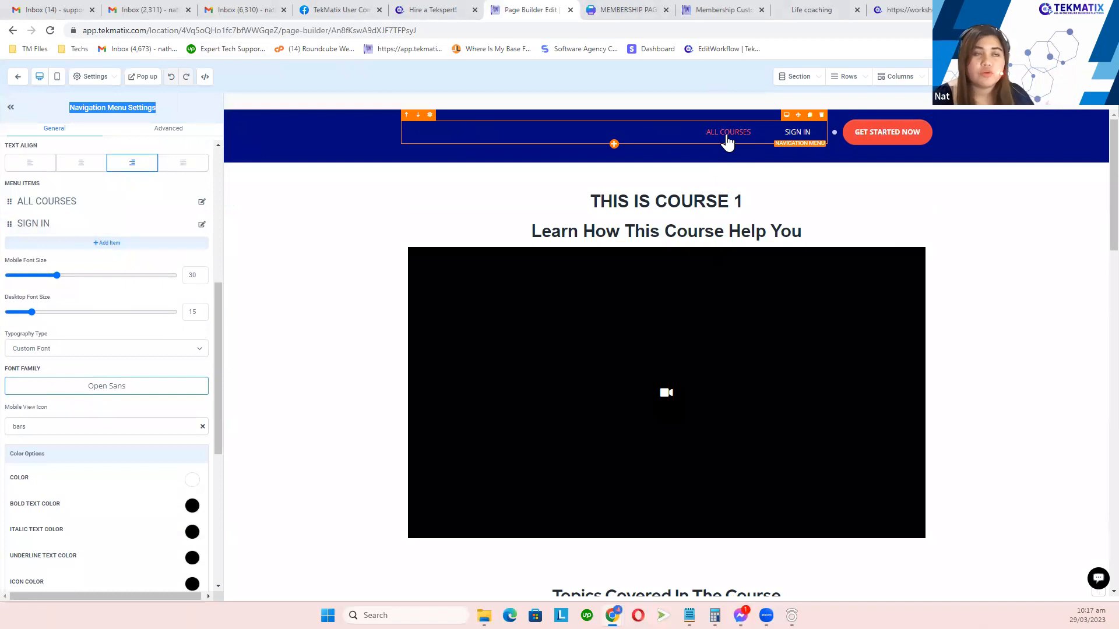
Step: Link the ALL COURSES menu item to the site's Membership page
{"action": "left_click", "coordinate": [201, 202]}
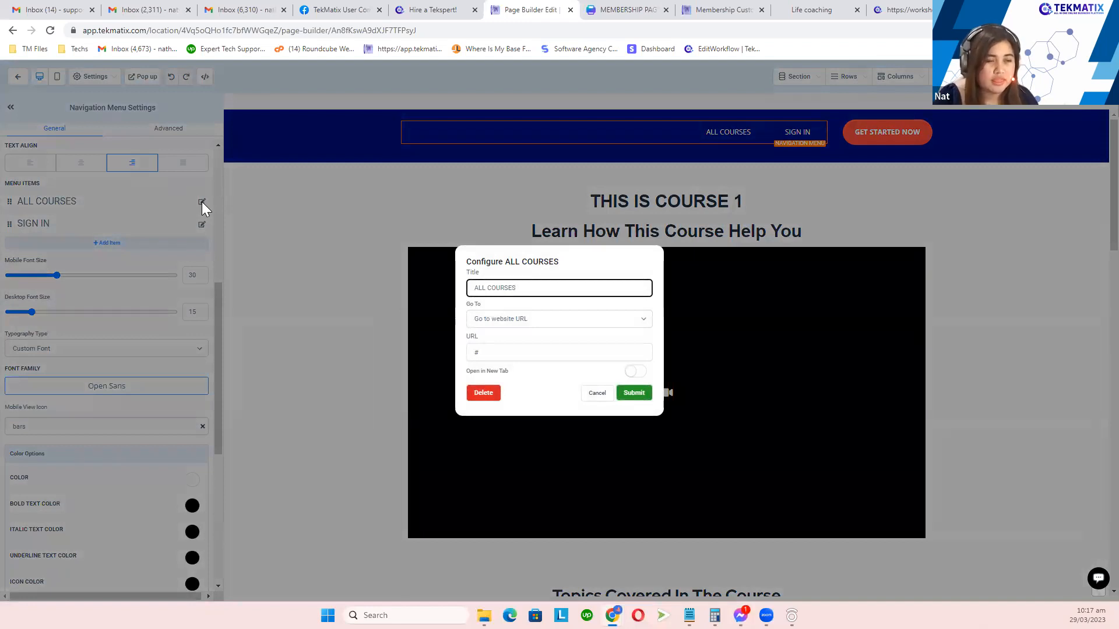
{"action": "left_click", "coordinate": [500, 321]}
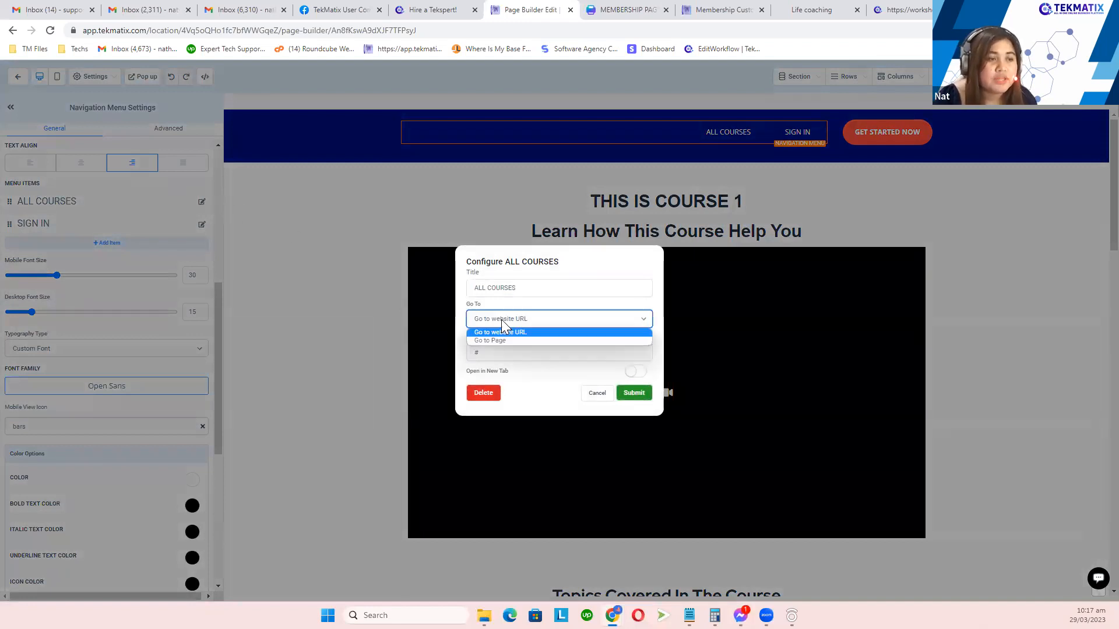
{"action": "left_click", "coordinate": [503, 341]}
{"action": "left_click", "coordinate": [533, 351]}
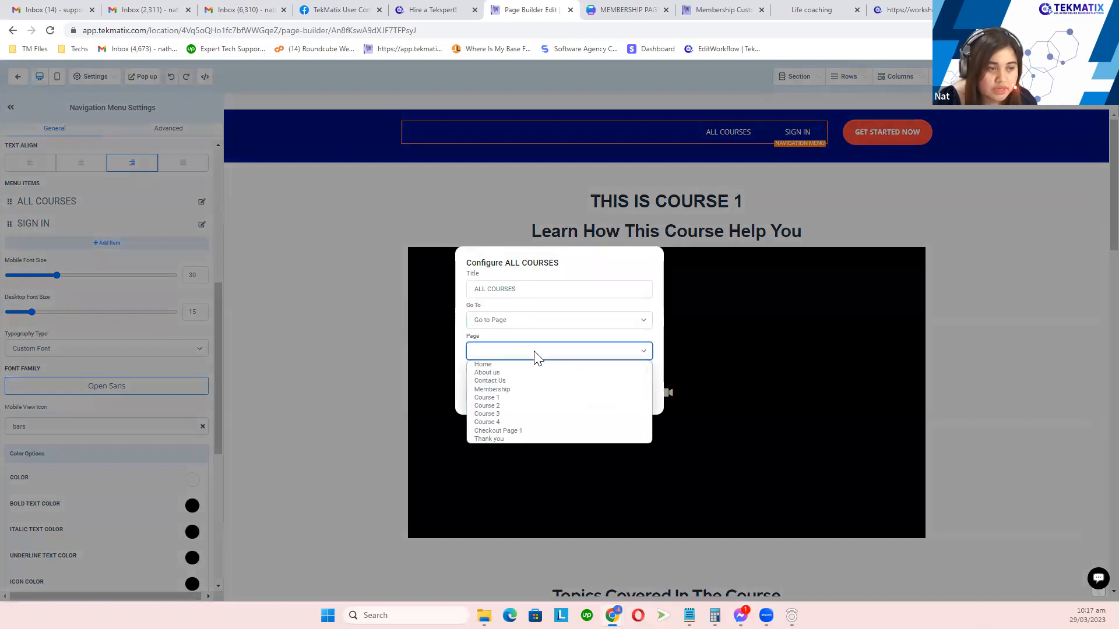
{"action": "left_click", "coordinate": [534, 392]}
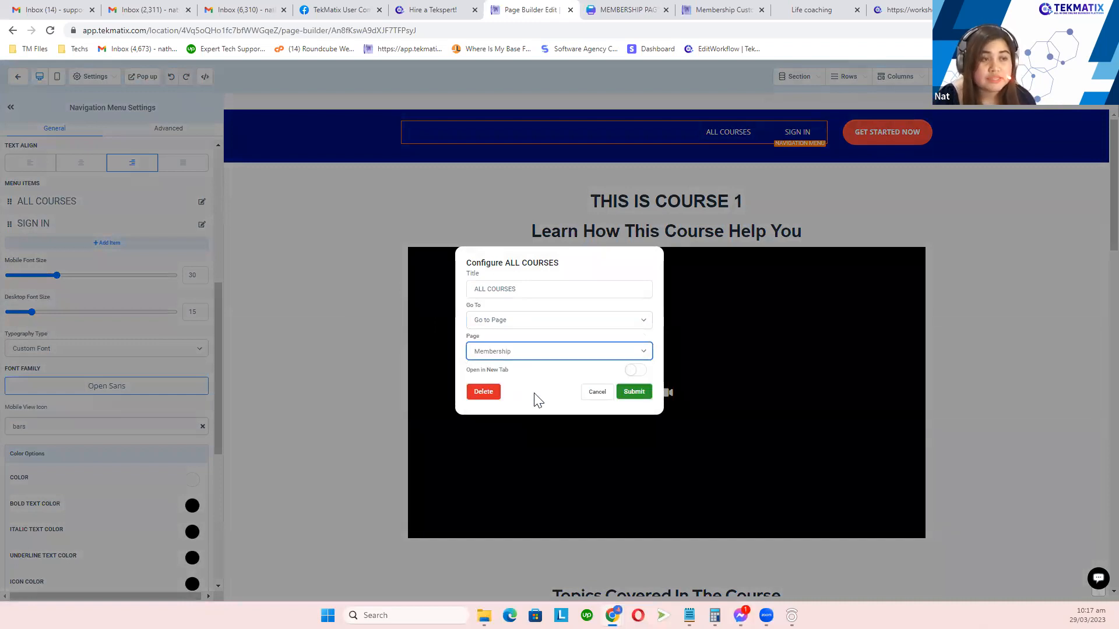
{"action": "left_click", "coordinate": [633, 391]}
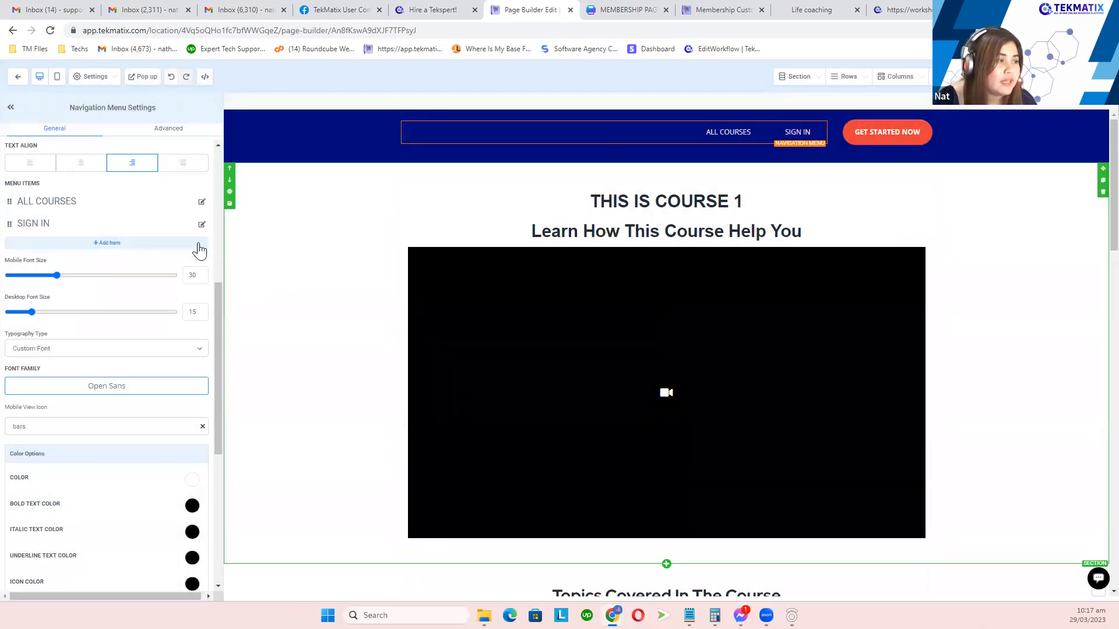
Step: Point SIGN IN at the copied workshops.tekmatix.com domain, opening in a new tab
{"action": "left_click", "coordinate": [201, 225]}
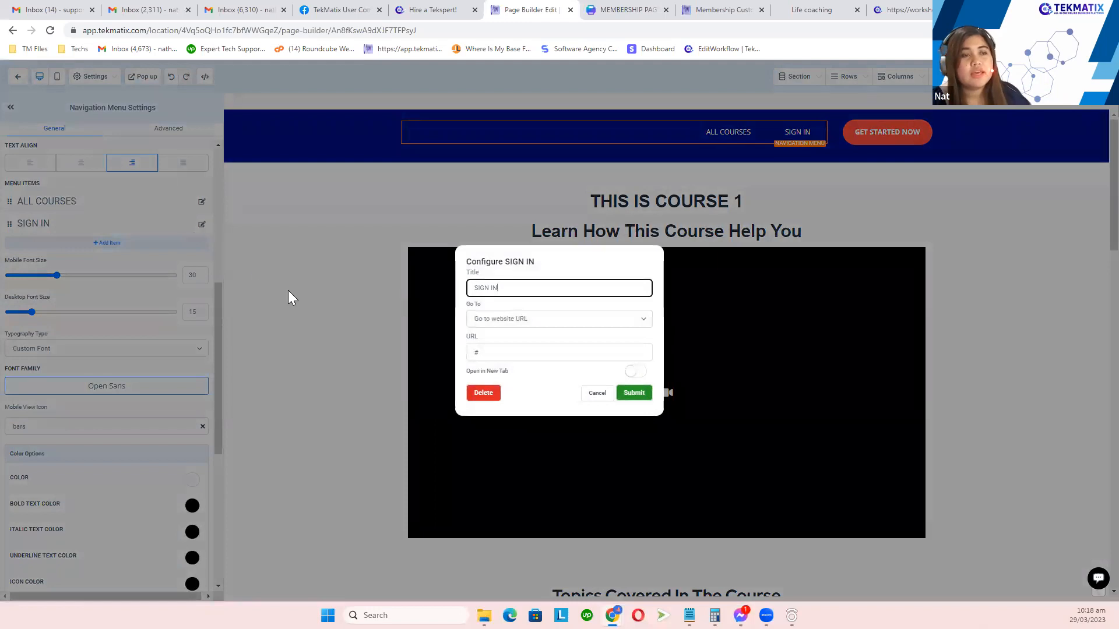
{"action": "left_click", "coordinate": [522, 320]}
{"action": "left_click", "coordinate": [519, 333]}
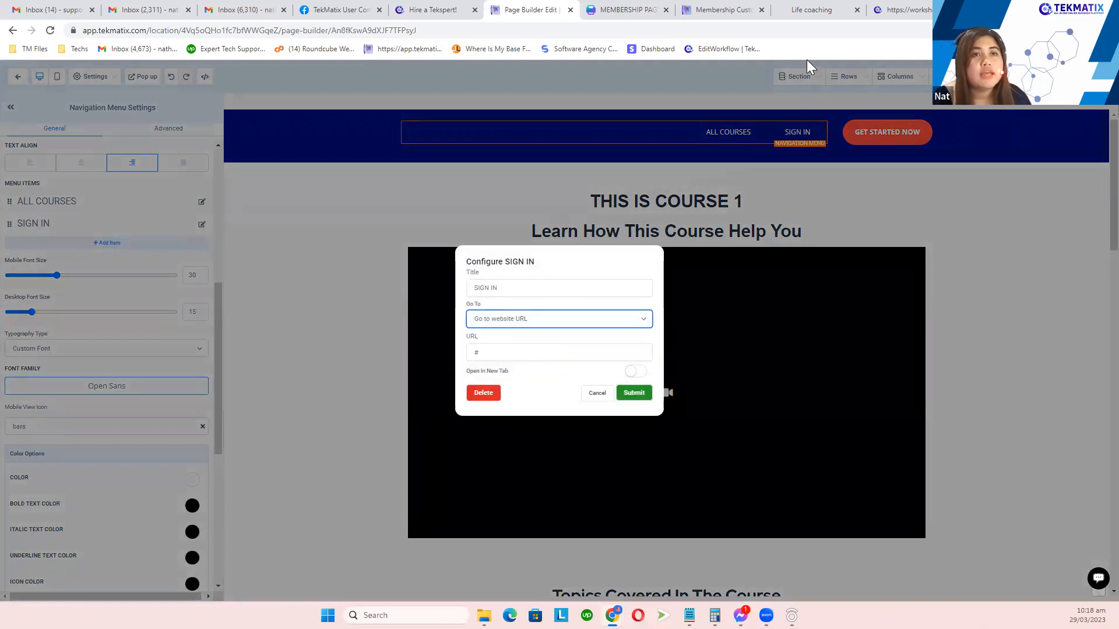
{"action": "left_click", "coordinate": [721, 8]}
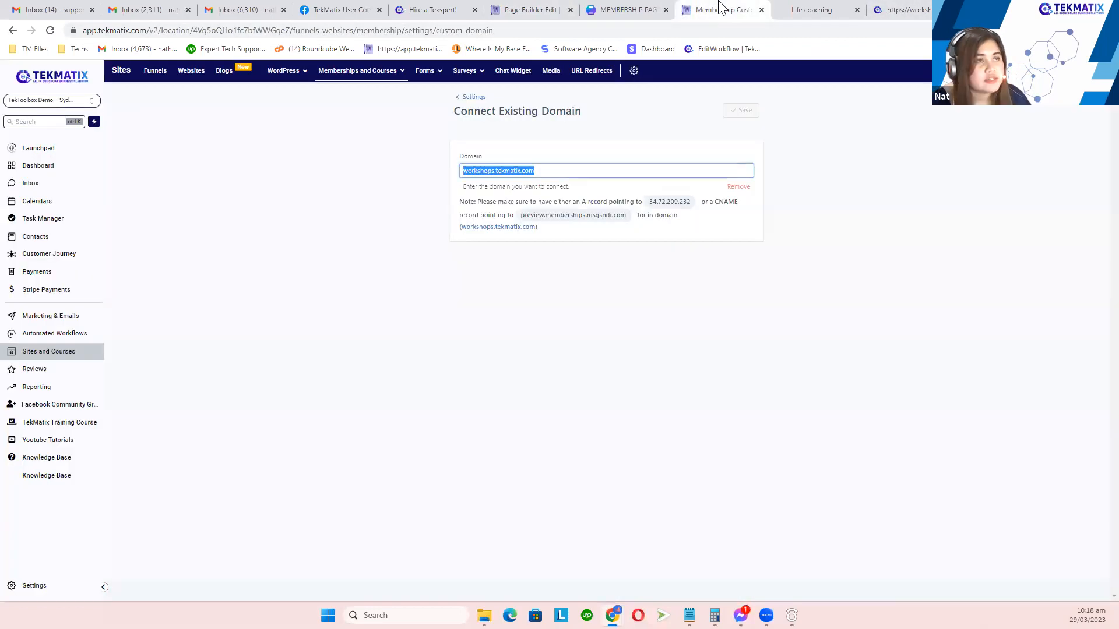
{"action": "left_click_drag", "start_coordinate": [553, 169], "coordinate": [441, 179]}
{"action": "key", "text": "ctrl+c"}
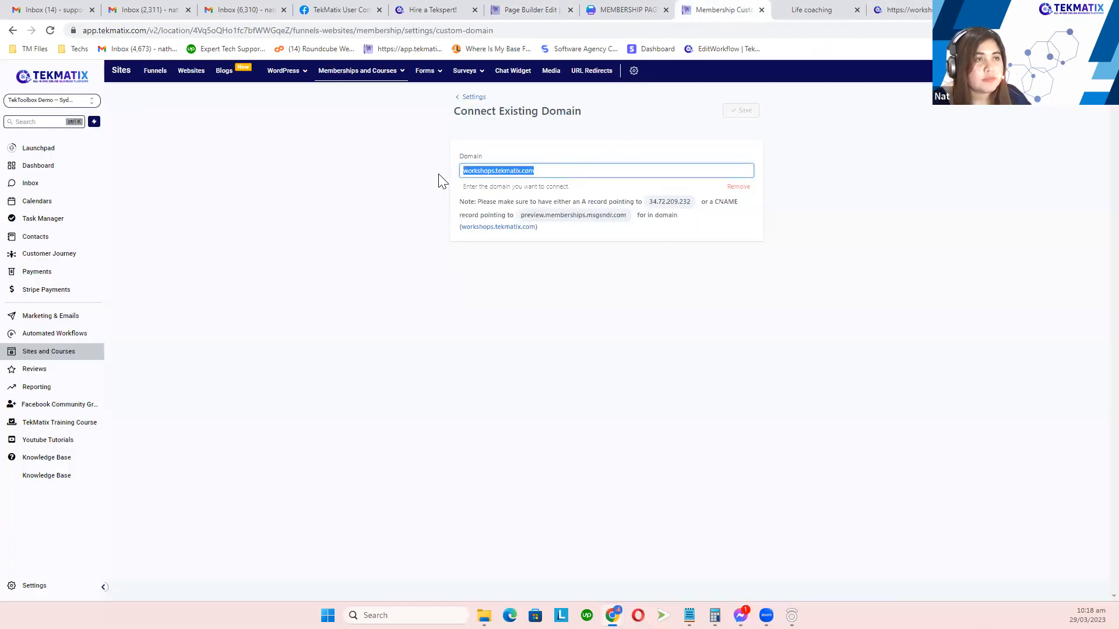
{"action": "left_click", "coordinate": [525, 10]}
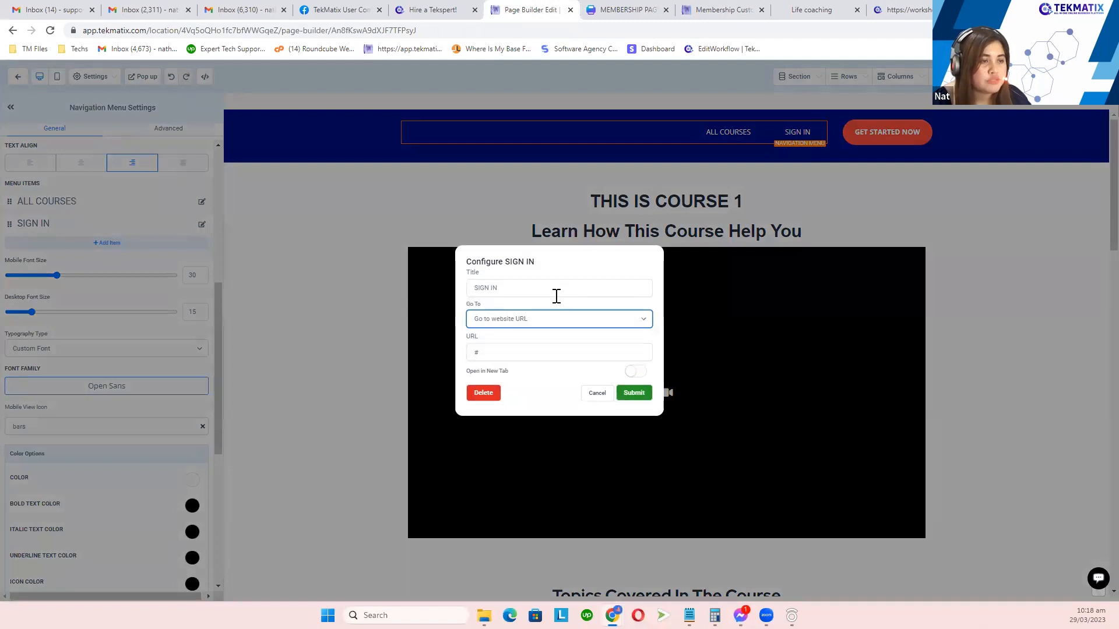
{"action": "left_click", "coordinate": [518, 348]}
{"action": "key", "text": "ctrl+a"}
{"action": "key", "text": "ctrl+v"}
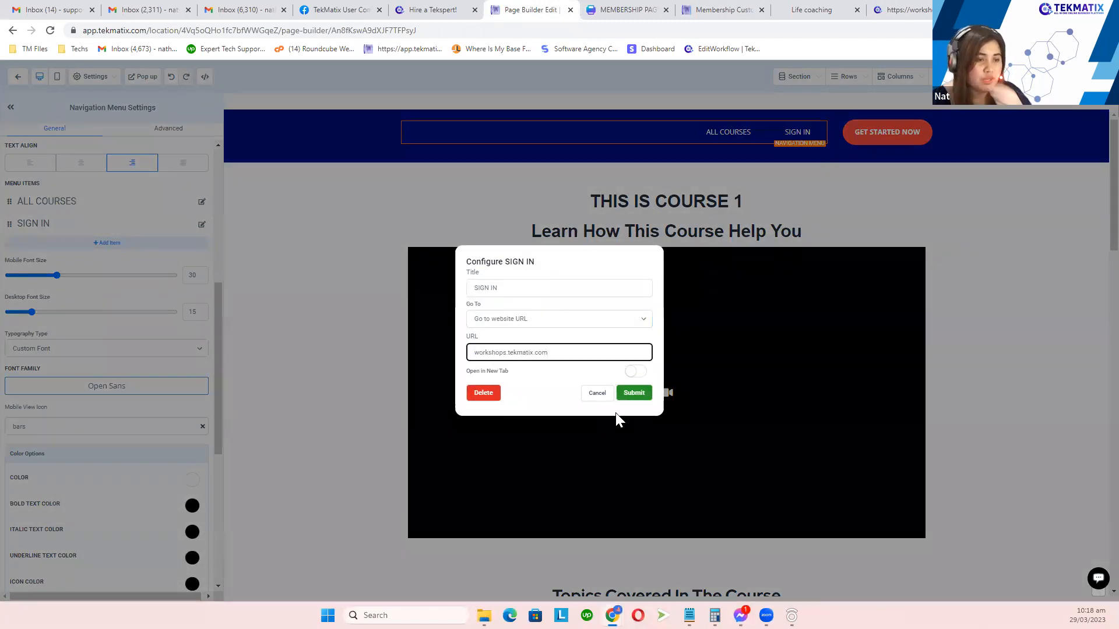
{"action": "left_click", "coordinate": [634, 372]}
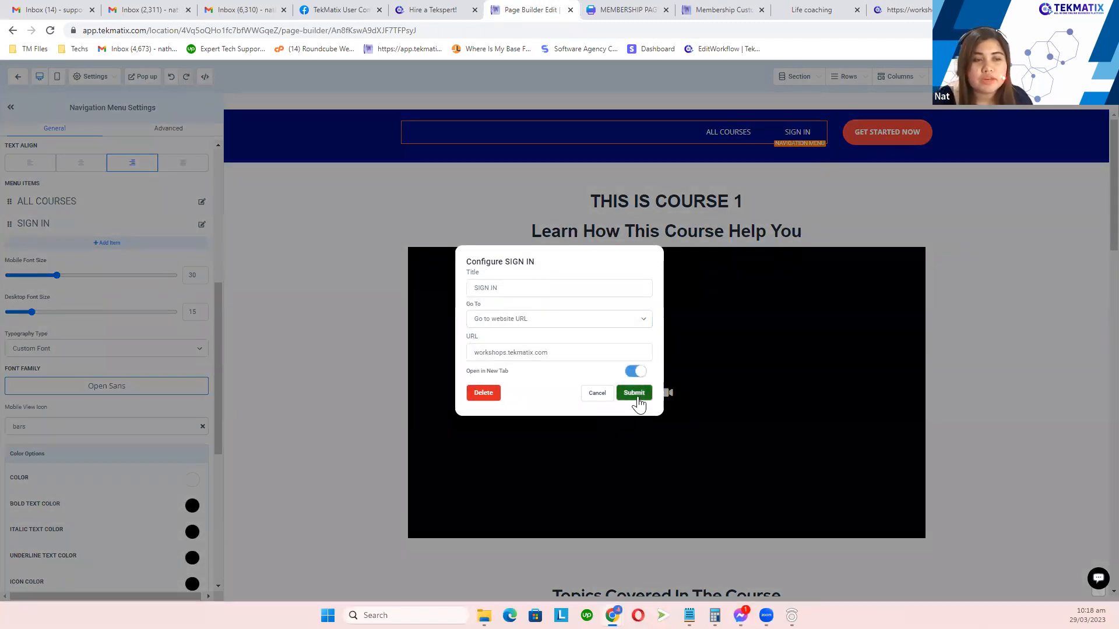
{"action": "left_click", "coordinate": [635, 394]}
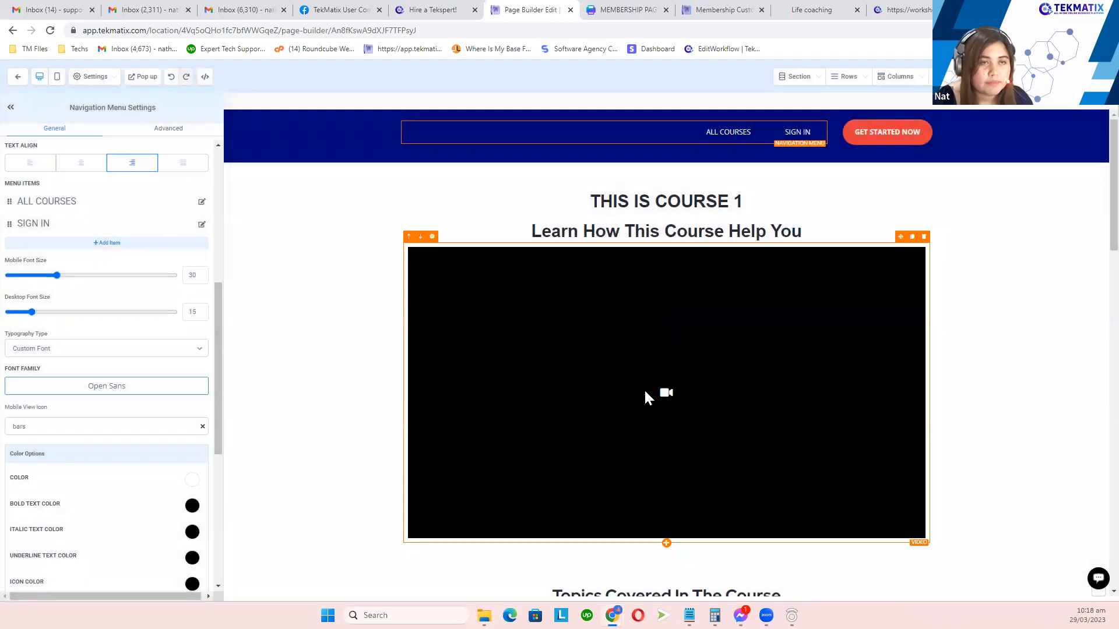
Step: Select the course video to check its settings
{"action": "scroll", "coordinate": [645, 393], "scroll_direction": "down", "scroll_amount": 4}
{"action": "scroll", "coordinate": [645, 393], "scroll_direction": "up", "scroll_amount": 3}
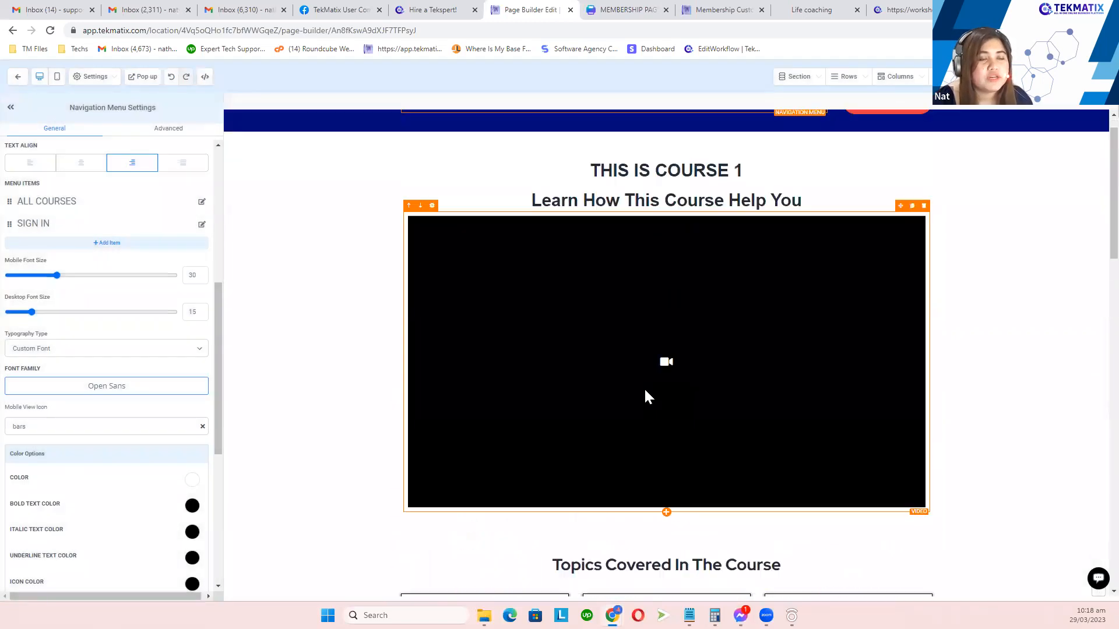
{"action": "scroll", "coordinate": [645, 391], "scroll_direction": "up", "scroll_amount": 1}
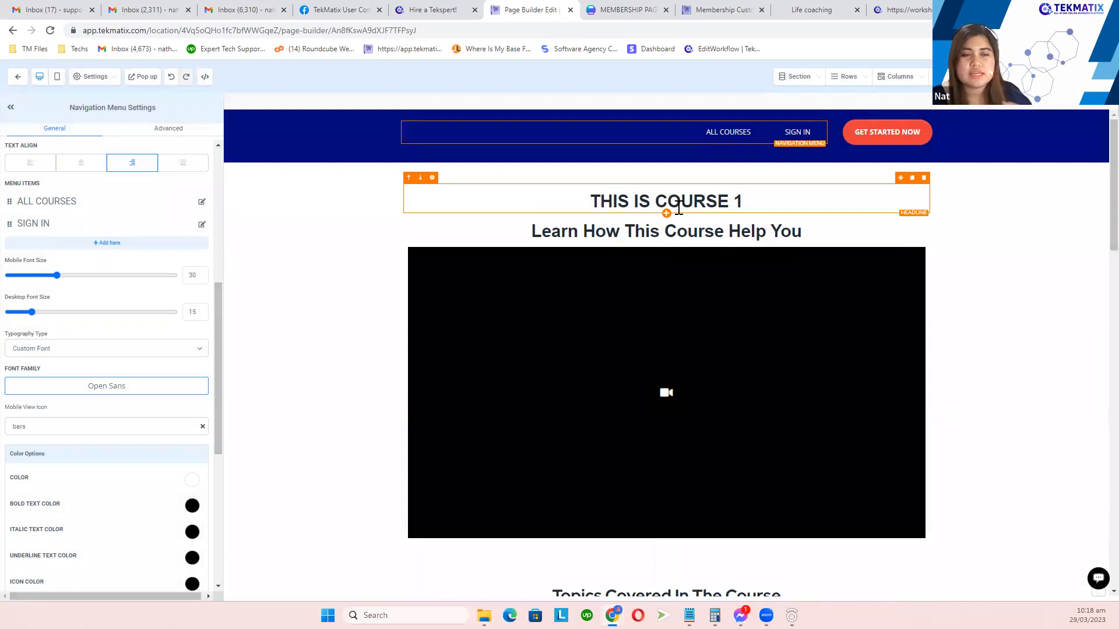
{"action": "left_click", "coordinate": [674, 314]}
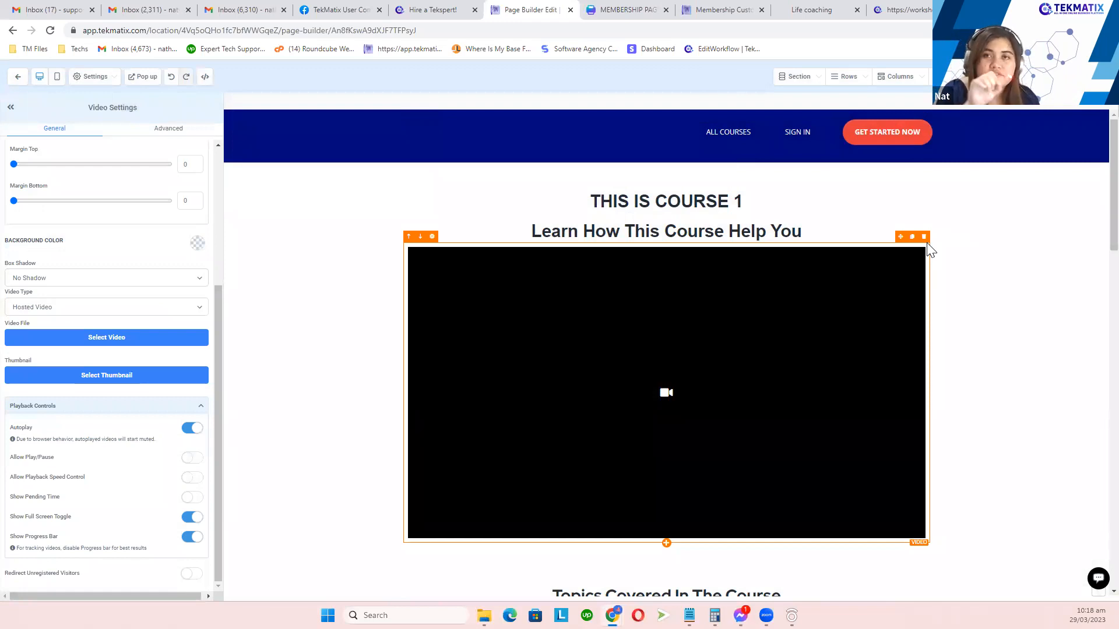
Step: Select the Course Curriculum heading, then its FAQ to list the curriculum items
{"action": "scroll", "coordinate": [791, 378], "scroll_direction": "down", "scroll_amount": 5}
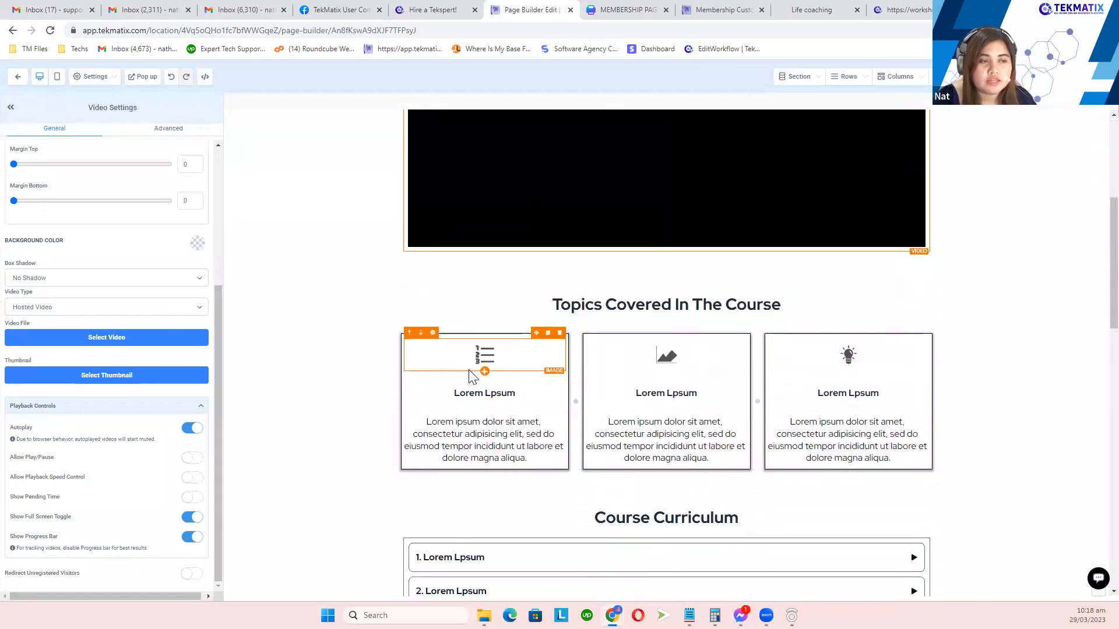
{"action": "scroll", "coordinate": [725, 400], "scroll_direction": "down", "scroll_amount": 3}
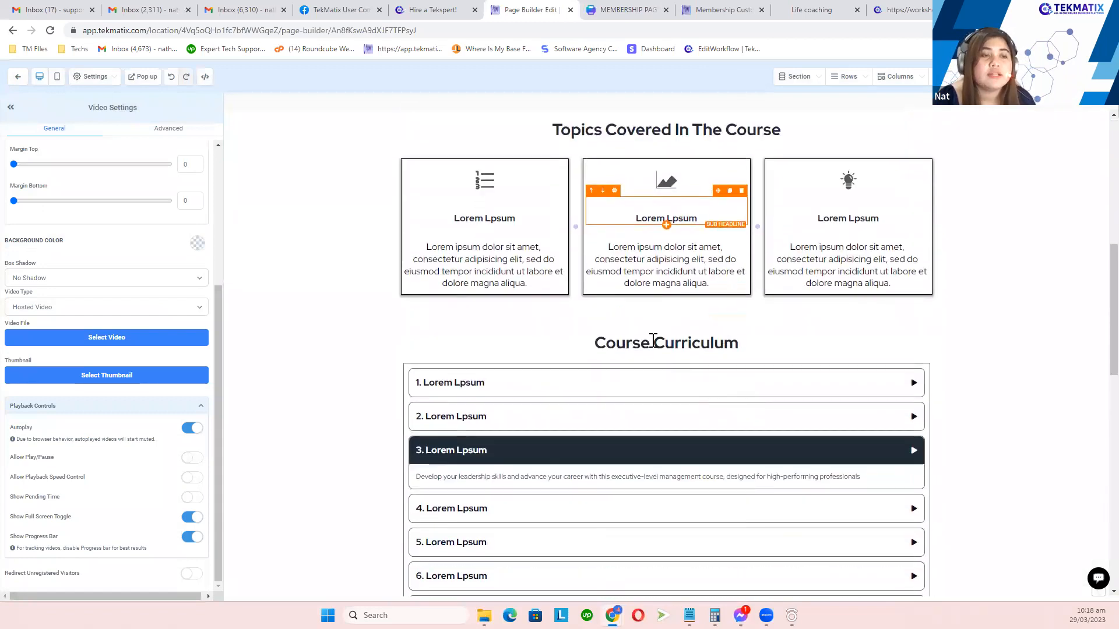
{"action": "left_click", "coordinate": [667, 342]}
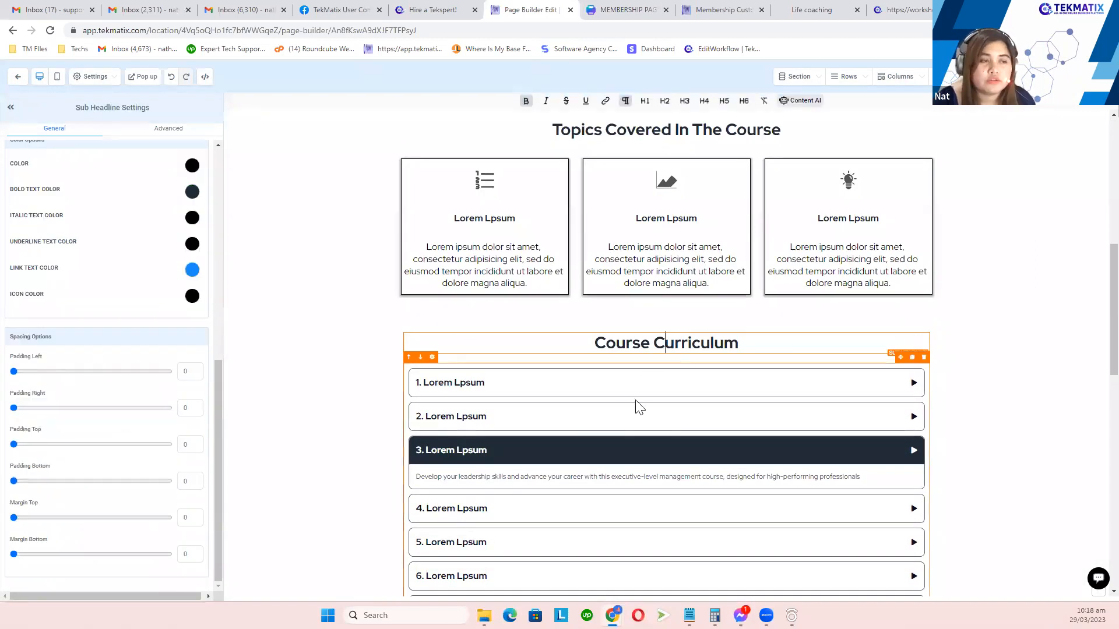
{"action": "left_click", "coordinate": [850, 406]}
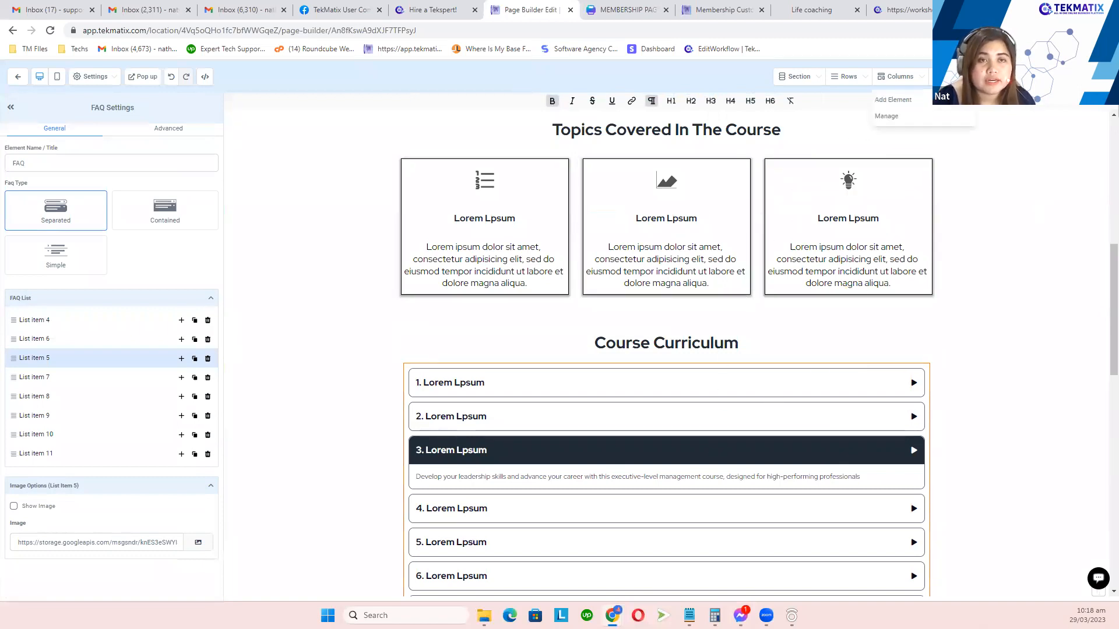
{"action": "left_click", "coordinate": [926, 102]}
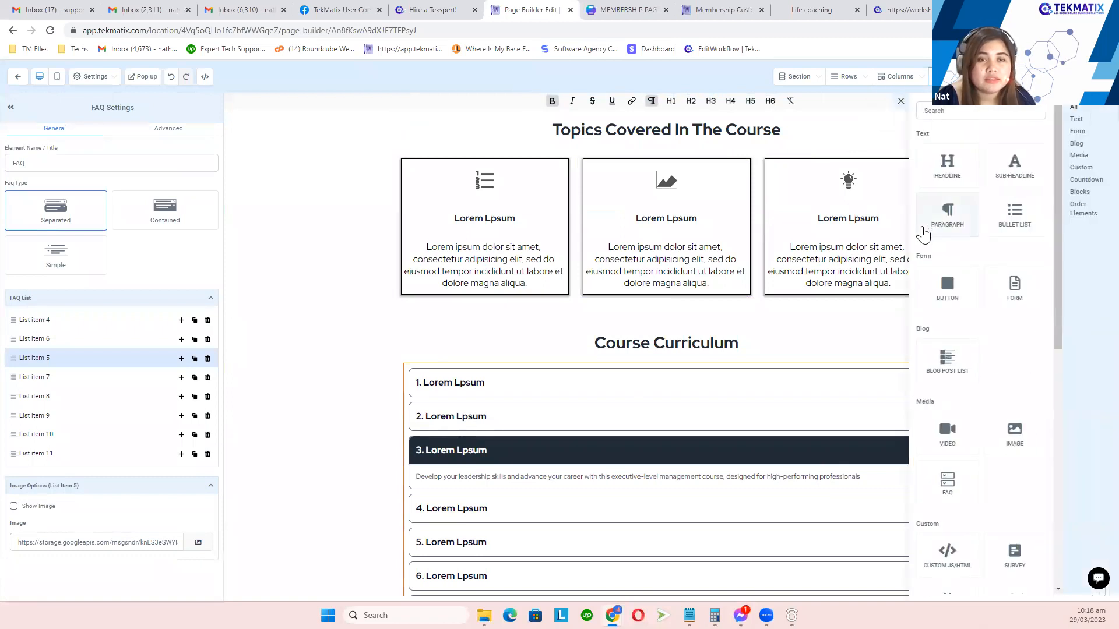
{"action": "scroll", "coordinate": [868, 287], "scroll_direction": "down", "scroll_amount": 3}
{"action": "scroll", "coordinate": [1023, 347], "scroll_direction": "down", "scroll_amount": 5}
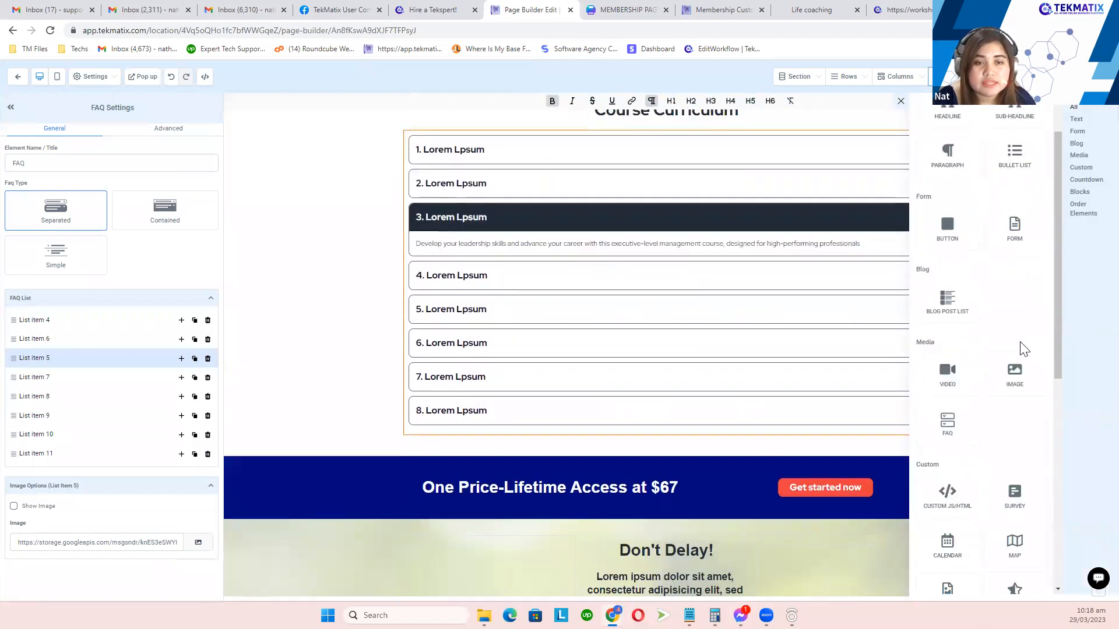
{"action": "scroll", "coordinate": [1024, 348], "scroll_direction": "down", "scroll_amount": 1}
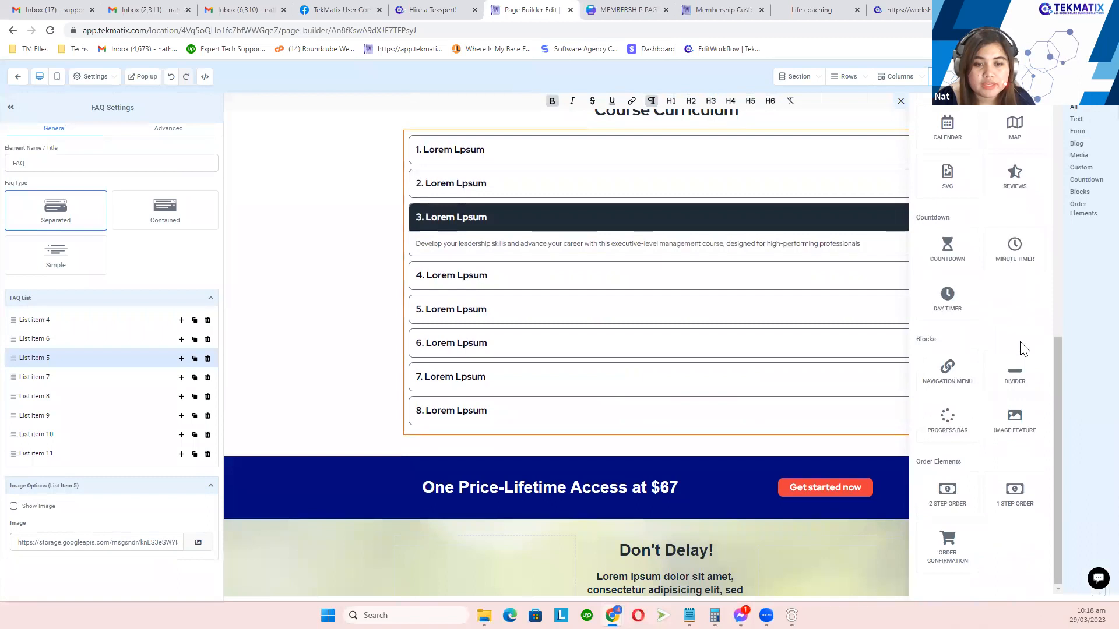
{"action": "scroll", "coordinate": [1021, 346], "scroll_direction": "up", "scroll_amount": 3}
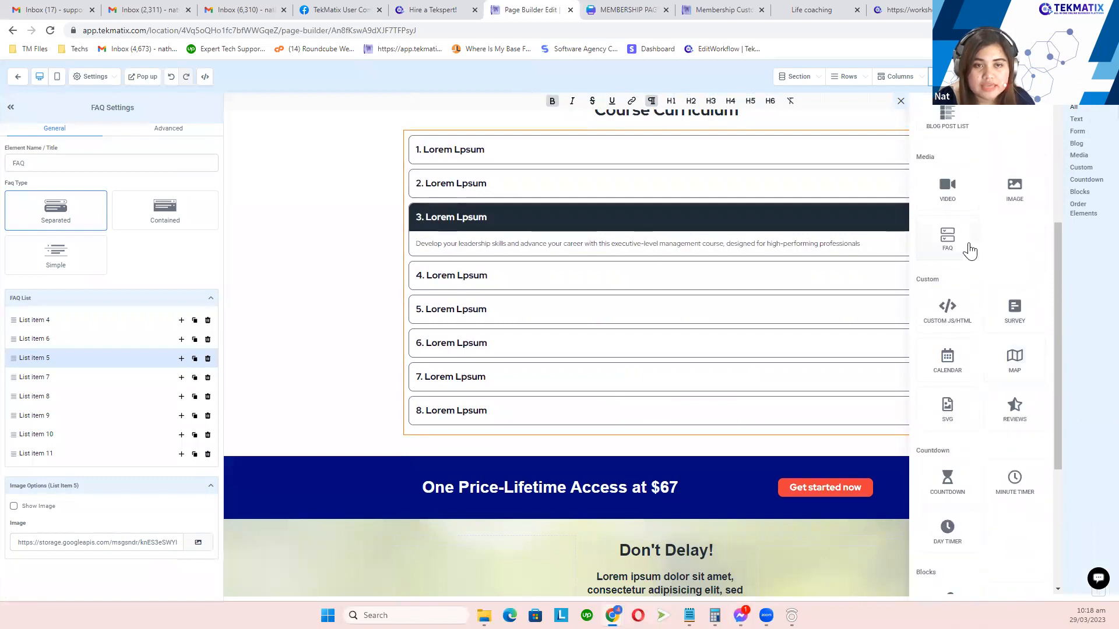
{"action": "double_click", "coordinate": [924, 157]}
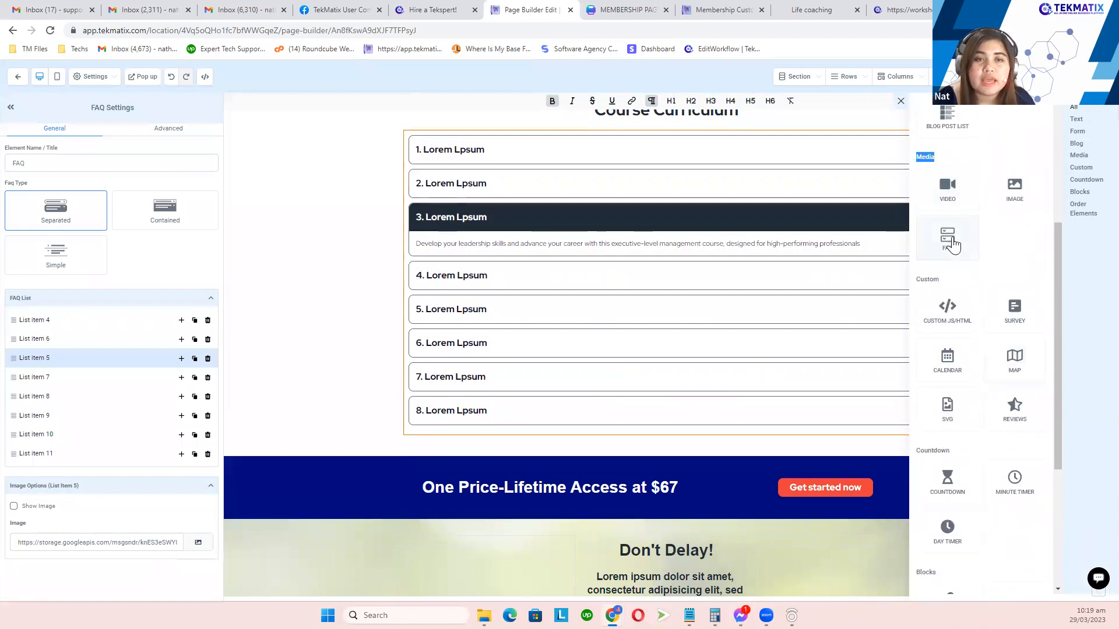
{"action": "left_click_drag", "start_coordinate": [953, 245], "coordinate": [781, 434]}
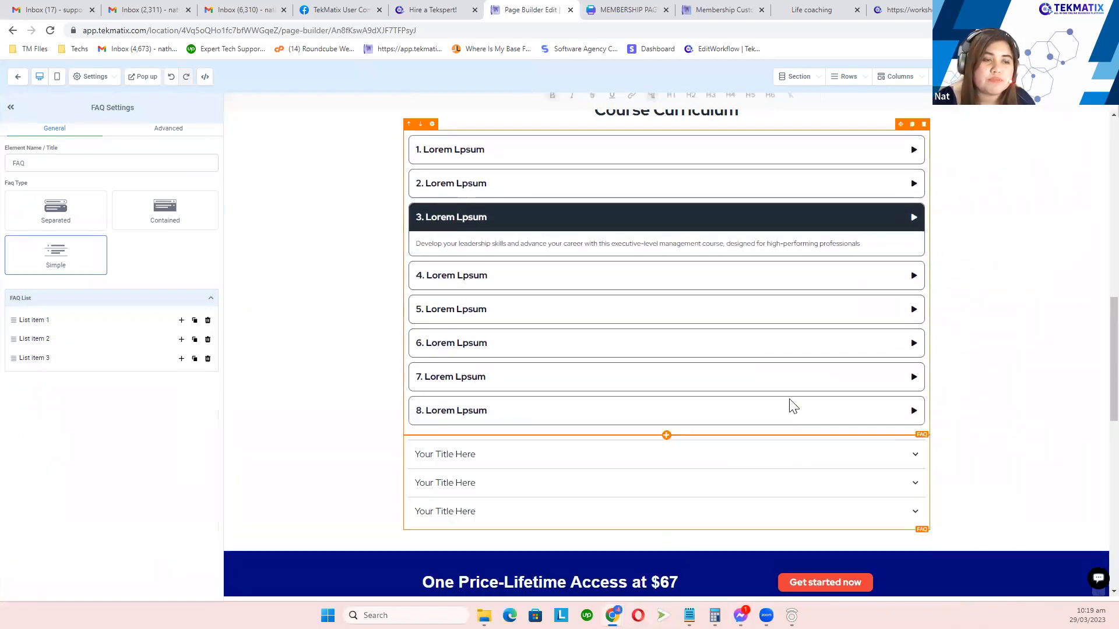
{"action": "scroll", "coordinate": [633, 454], "scroll_direction": "down", "scroll_amount": 2}
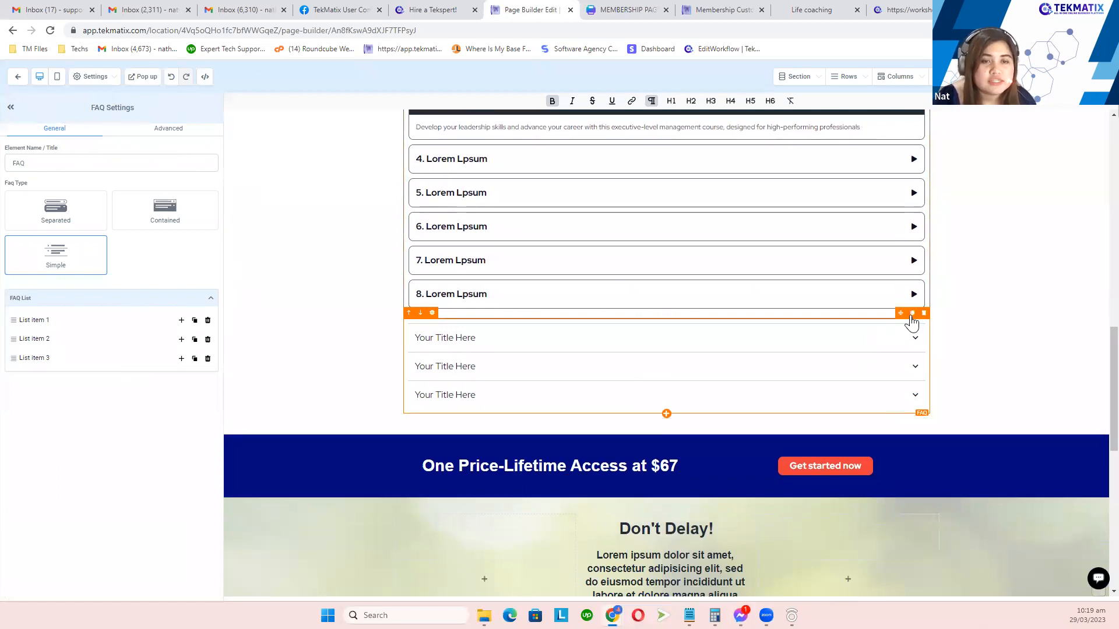
{"action": "left_click", "coordinate": [923, 313]}
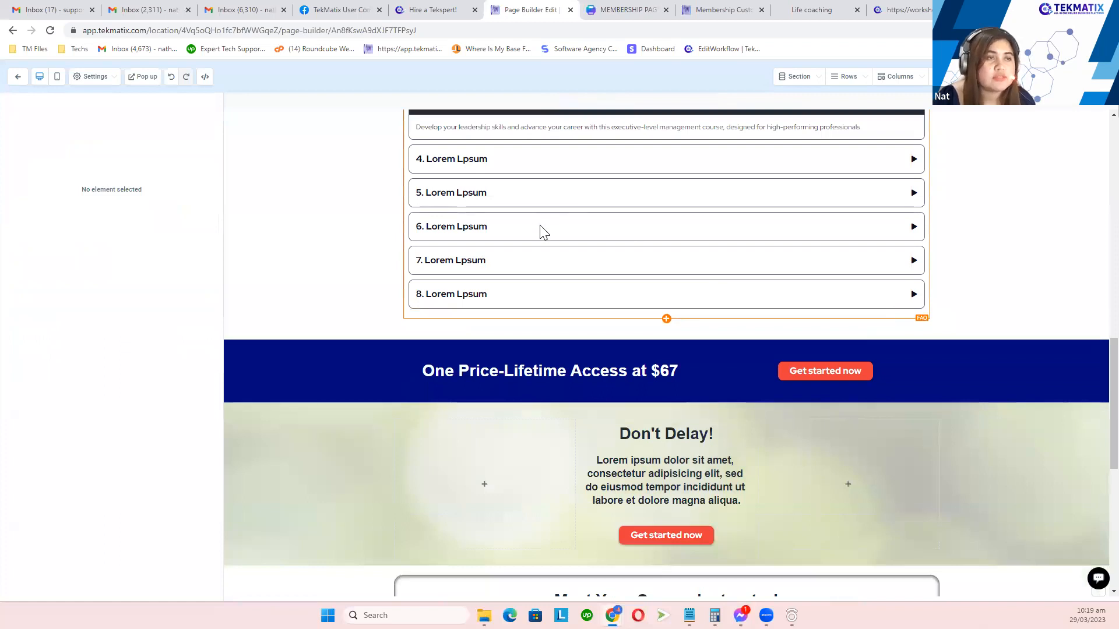
{"action": "scroll", "coordinate": [699, 262], "scroll_direction": "up", "scroll_amount": 4}
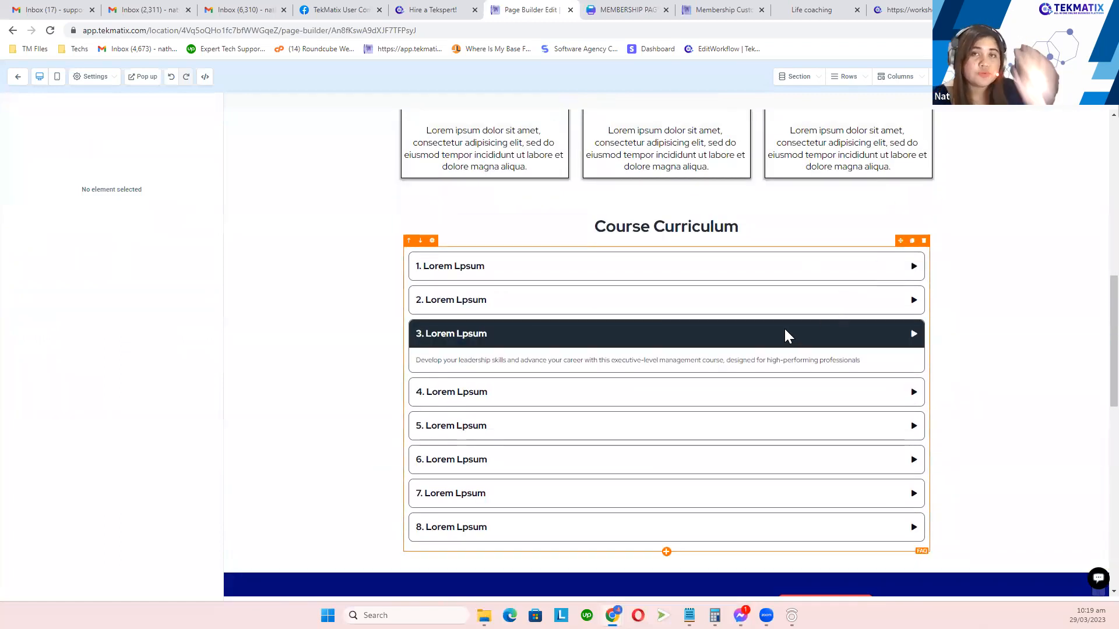
Step: Review curriculum FAQ items 4 and 6, toggling Show Image on and back off
{"action": "left_click", "coordinate": [689, 287]}
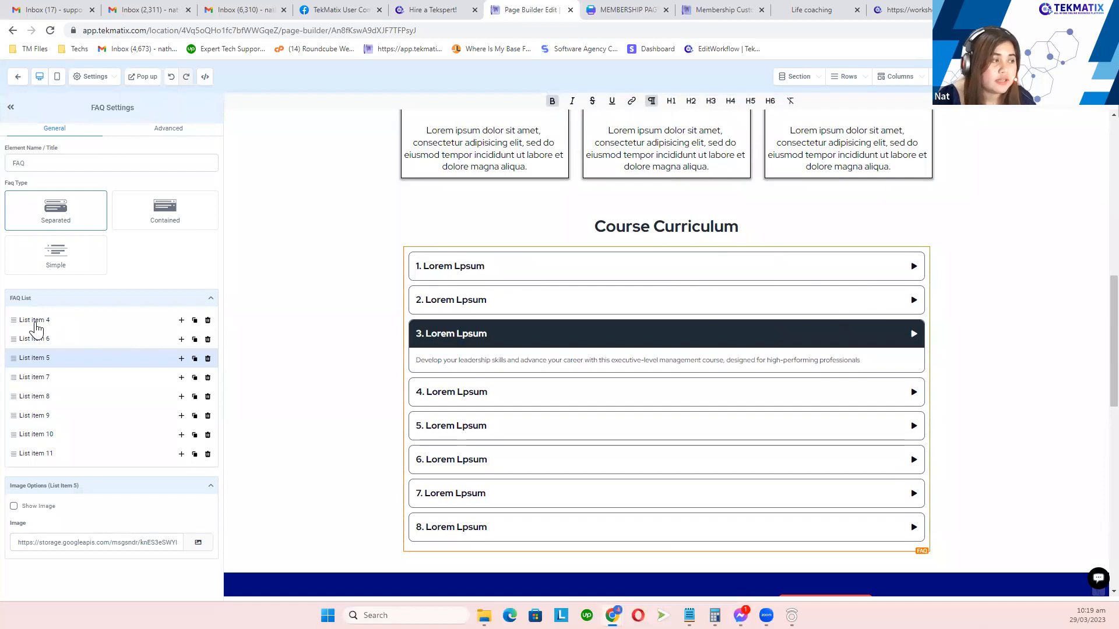
{"action": "left_click", "coordinate": [35, 322]}
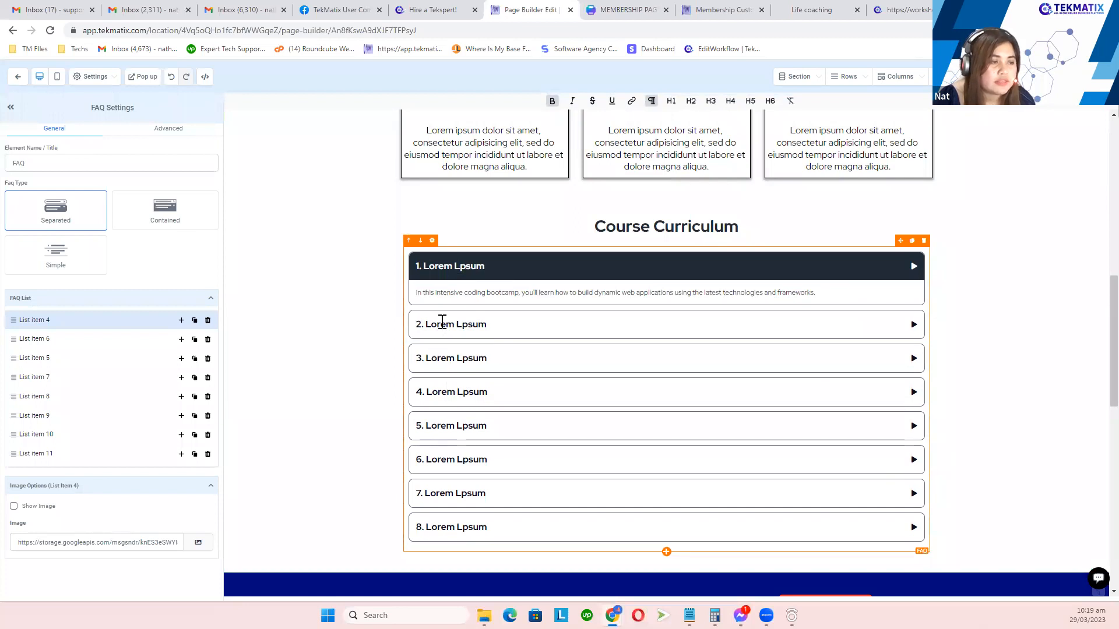
{"action": "left_click", "coordinate": [35, 340]}
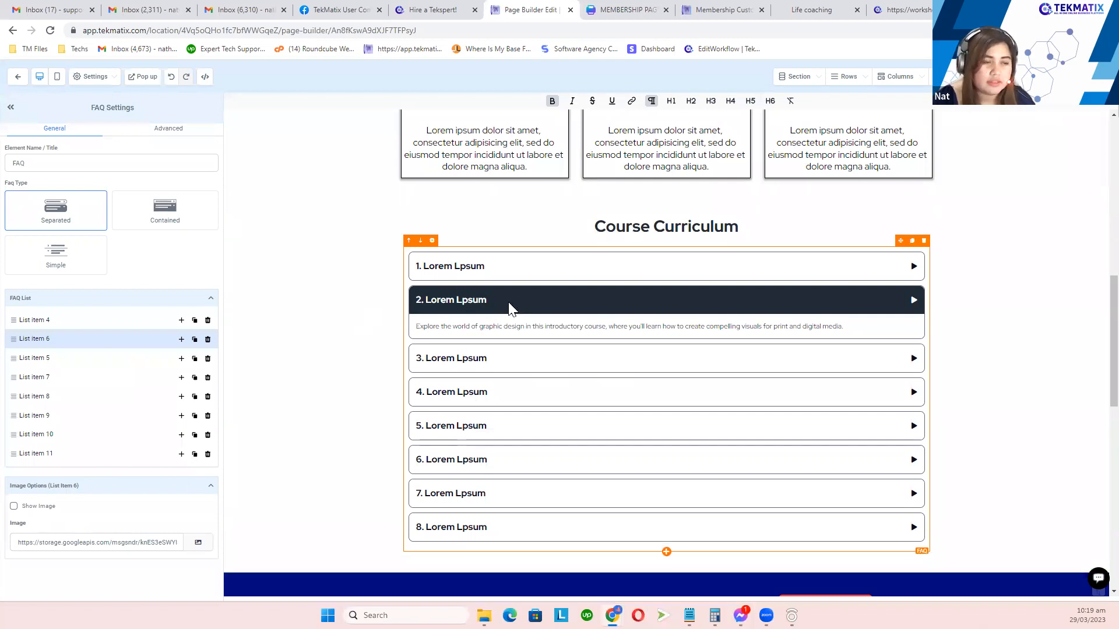
{"action": "left_click", "coordinate": [13, 506]}
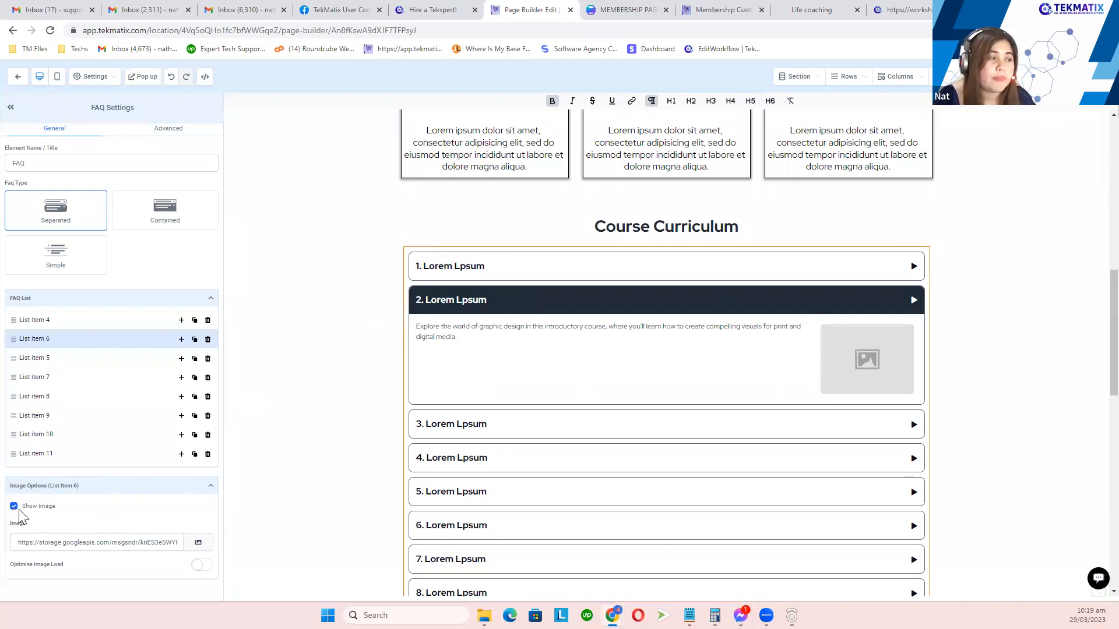
{"action": "left_click", "coordinate": [13, 507]}
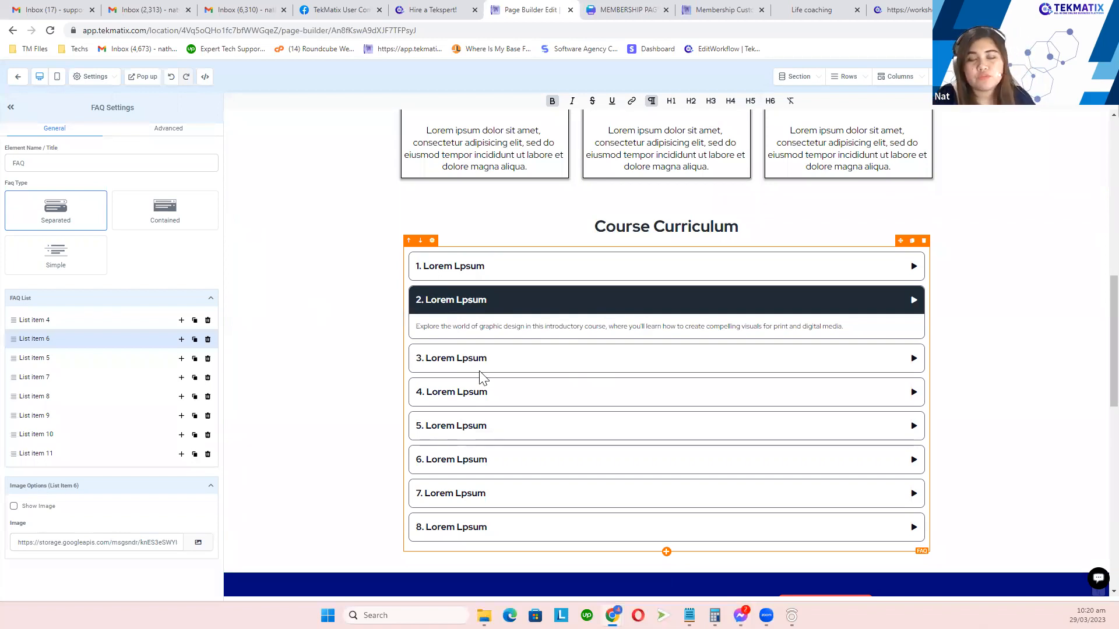
Step: Select the pricing banner's Get started now button to view its settings
{"action": "scroll", "coordinate": [637, 373], "scroll_direction": "down", "scroll_amount": 3}
{"action": "scroll", "coordinate": [665, 384], "scroll_direction": "down", "scroll_amount": 2}
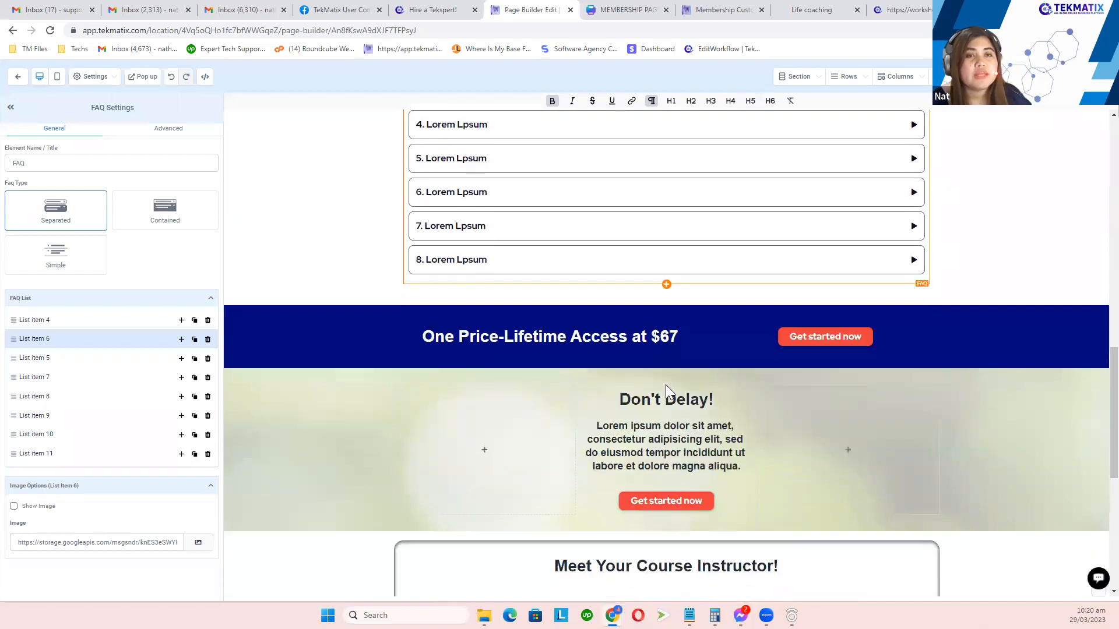
{"action": "scroll", "coordinate": [665, 385], "scroll_direction": "down", "scroll_amount": 1}
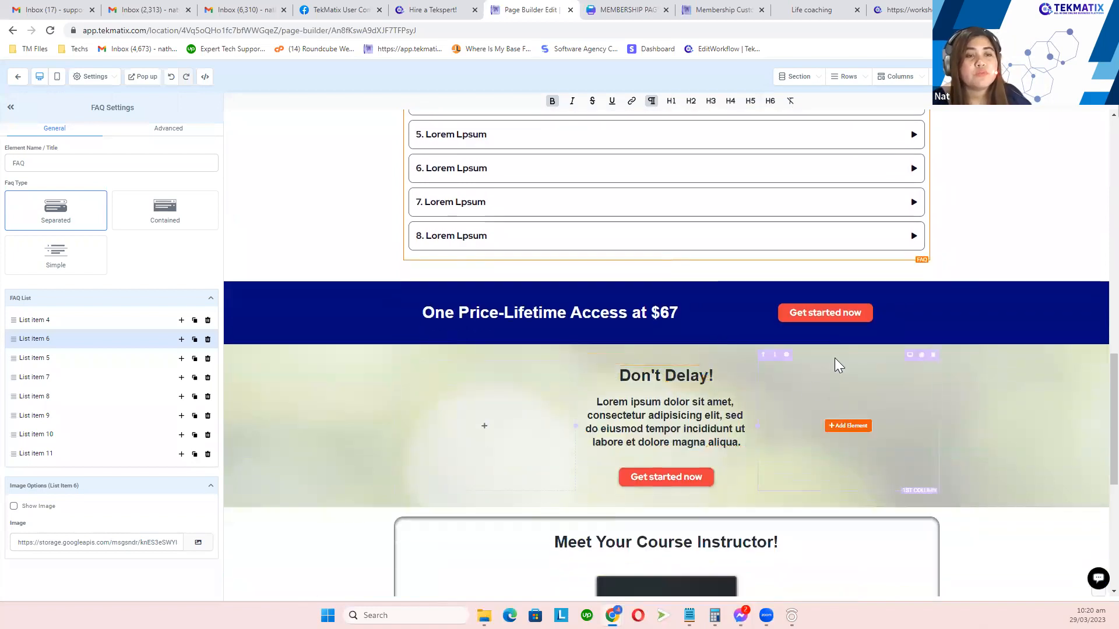
{"action": "left_click", "coordinate": [833, 317]}
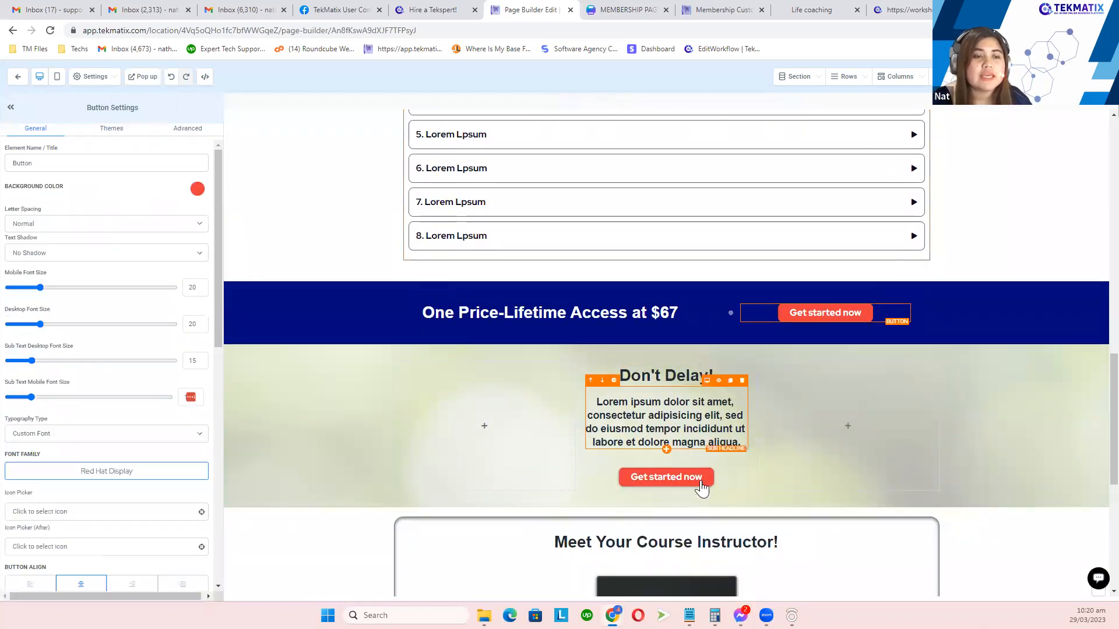
Step: Change the header button's text from GET STARTED NOW to BUY NOW
{"action": "scroll", "coordinate": [903, 322], "scroll_direction": "up", "scroll_amount": 5}
{"action": "scroll", "coordinate": [904, 323], "scroll_direction": "up", "scroll_amount": 10}
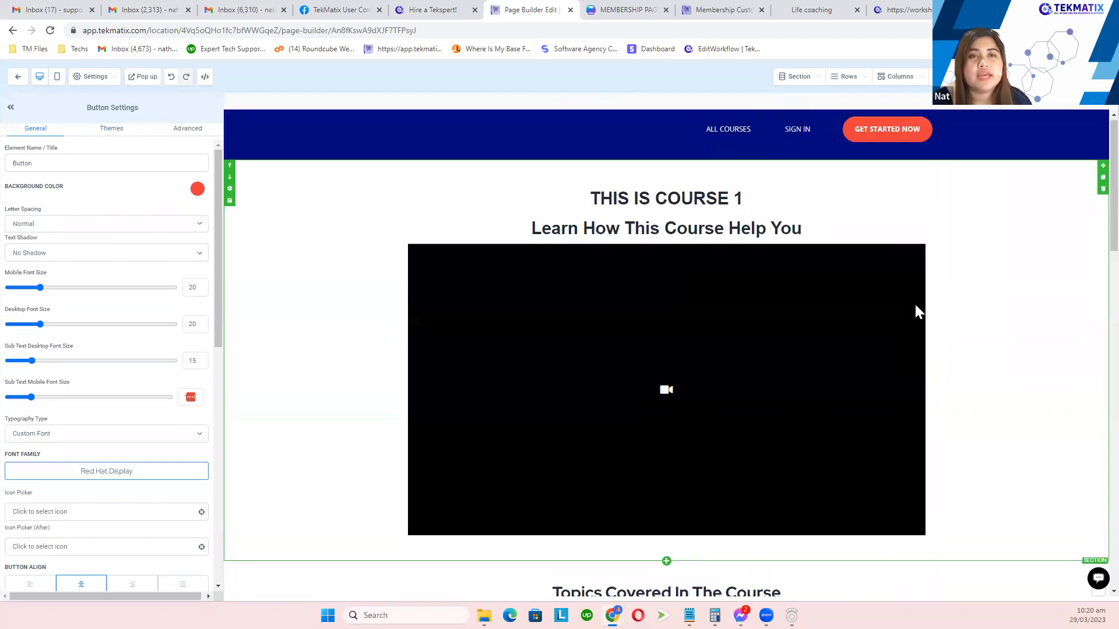
{"action": "left_click", "coordinate": [901, 139]}
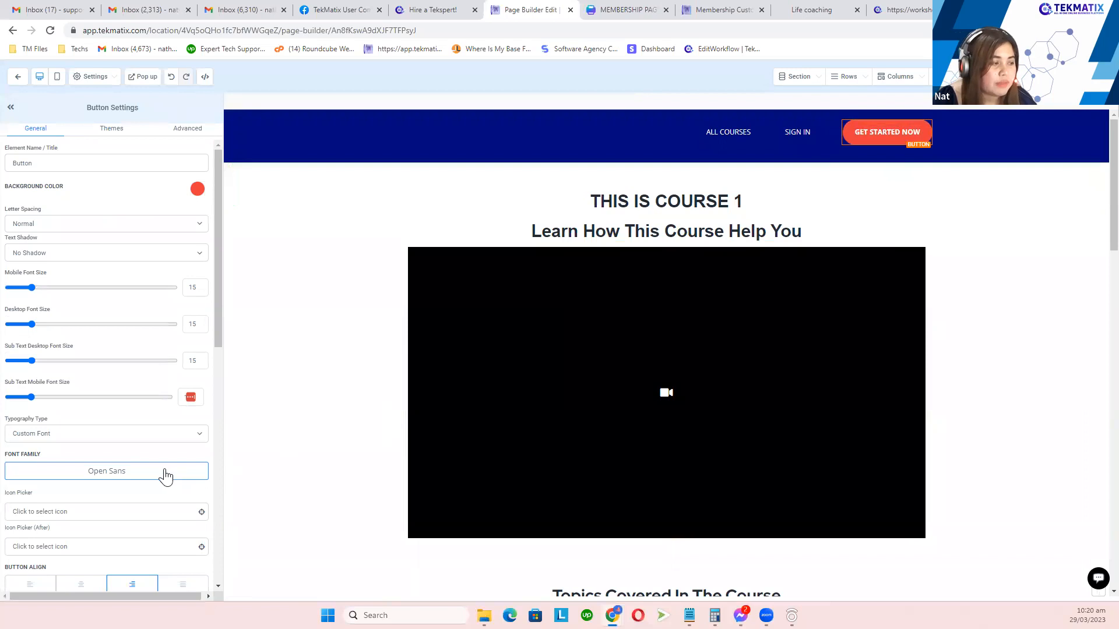
{"action": "scroll", "coordinate": [165, 475], "scroll_direction": "down", "scroll_amount": 2}
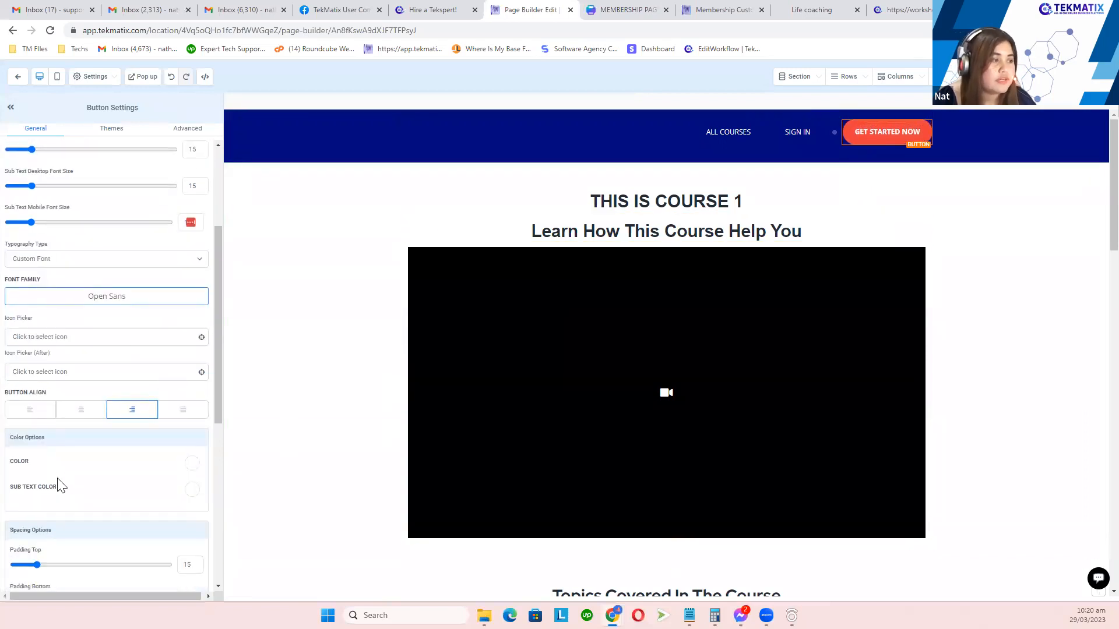
{"action": "scroll", "coordinate": [52, 474], "scroll_direction": "down", "scroll_amount": 5}
{"action": "scroll", "coordinate": [53, 475], "scroll_direction": "down", "scroll_amount": 3}
{"action": "key", "text": "ctrl+a"}
{"action": "left_click", "coordinate": [106, 456]}
{"action": "key", "text": "ctrl+a"}
{"action": "type", "text": "BUY NOW"}
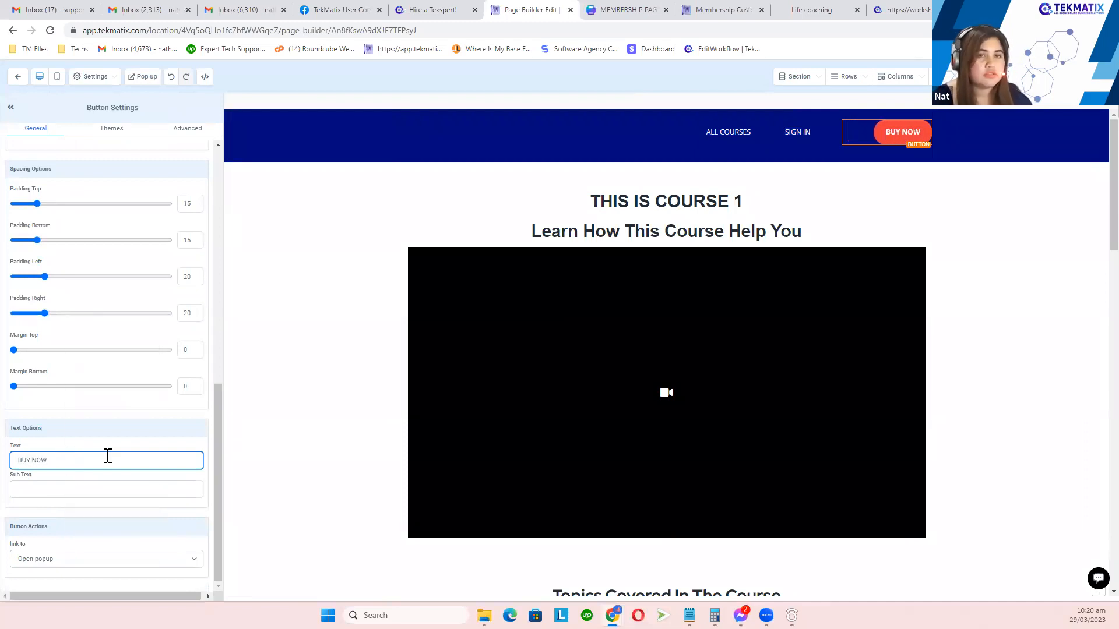
{"action": "key", "text": "ctrl+a"}
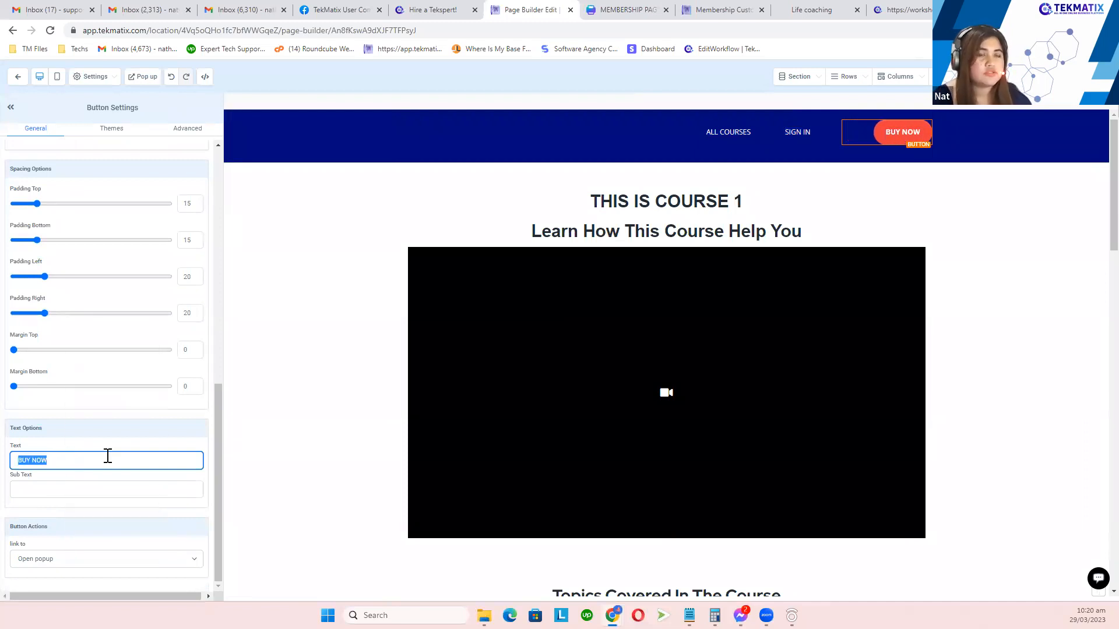
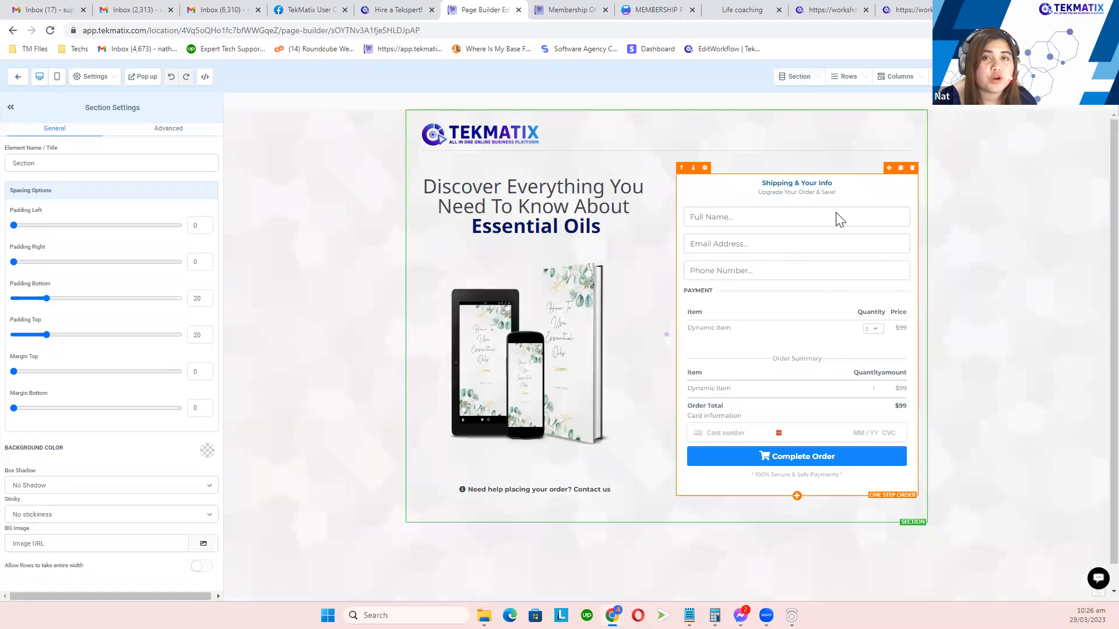
Step: Select the one-step order form on the Essential Oils checkout page to show its settings
{"action": "left_click", "coordinate": [777, 276]}
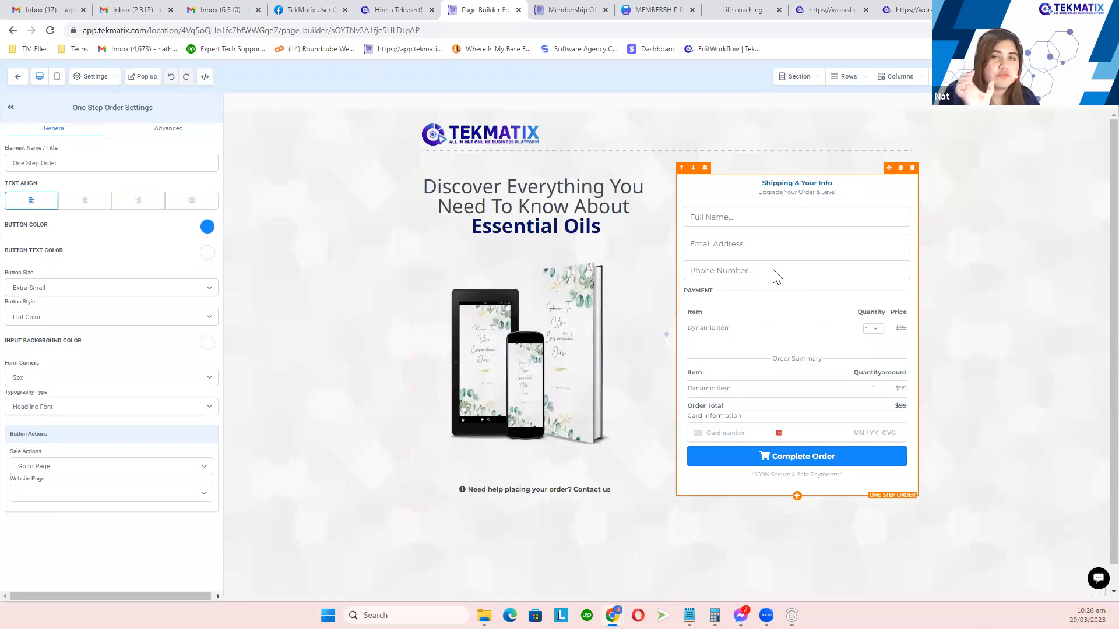
Step: Leave the page editor for the Website Template with Membership settings and focus the empty Favicon URL field
{"action": "left_click", "coordinate": [18, 82]}
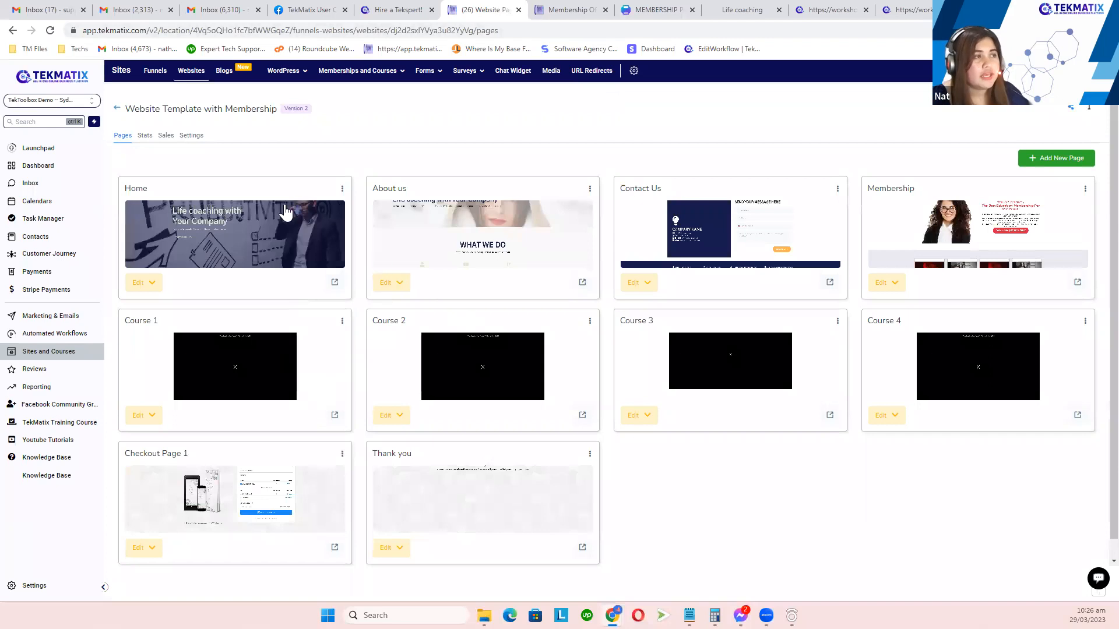
{"action": "left_click", "coordinate": [193, 139]}
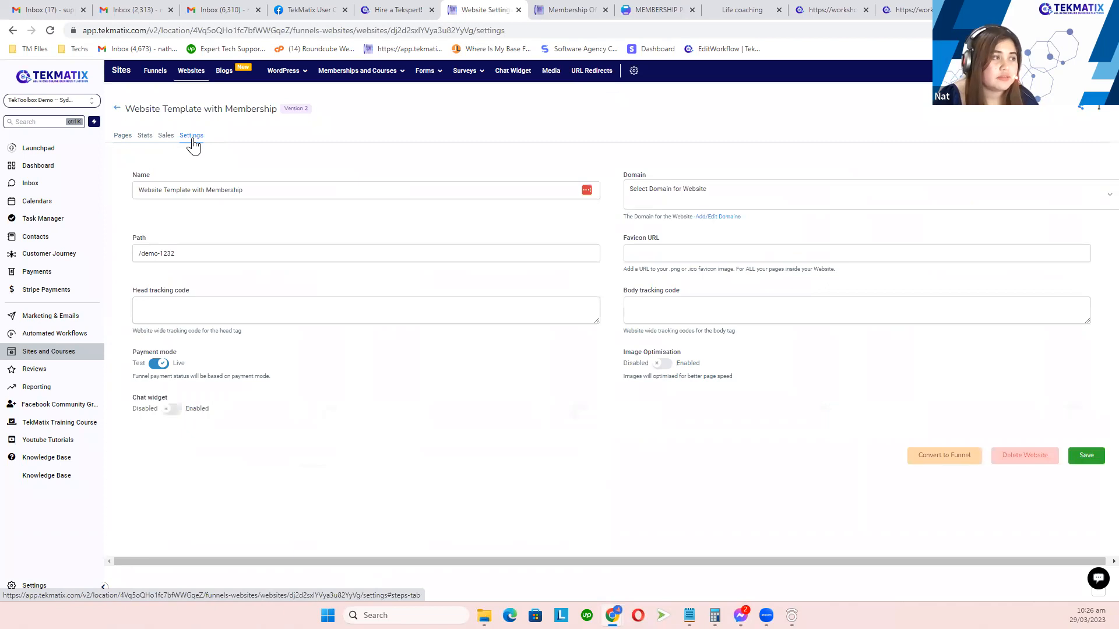
{"action": "left_click_drag", "start_coordinate": [130, 175], "coordinate": [162, 176]}
{"action": "left_click_drag", "start_coordinate": [128, 110], "coordinate": [276, 112]}
{"action": "left_click", "coordinate": [400, 173]}
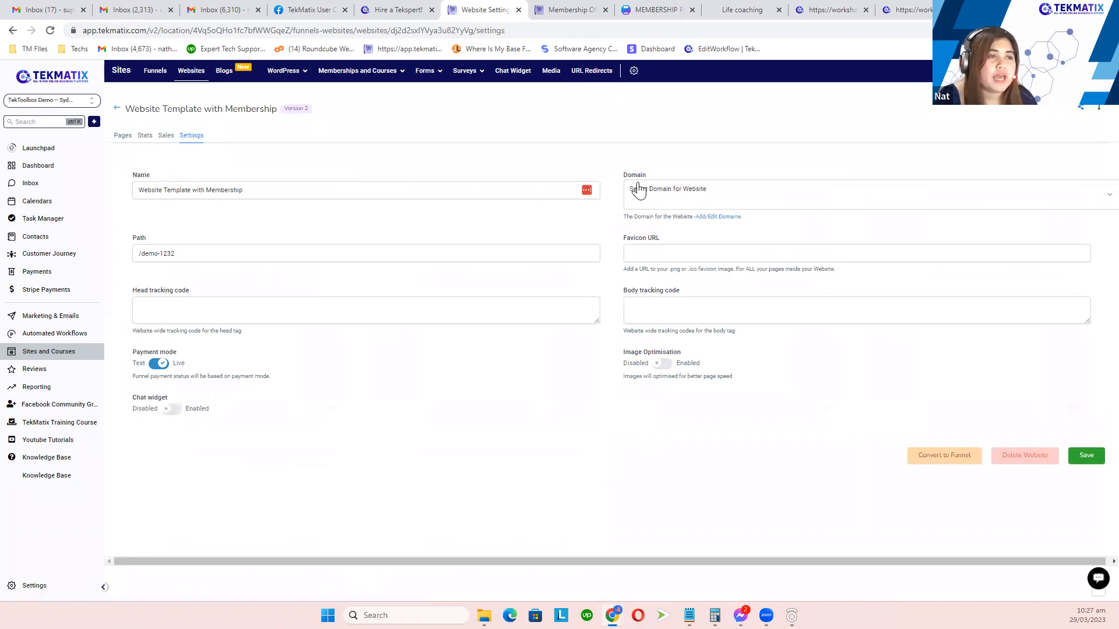
{"action": "left_click_drag", "start_coordinate": [621, 239], "coordinate": [689, 242]}
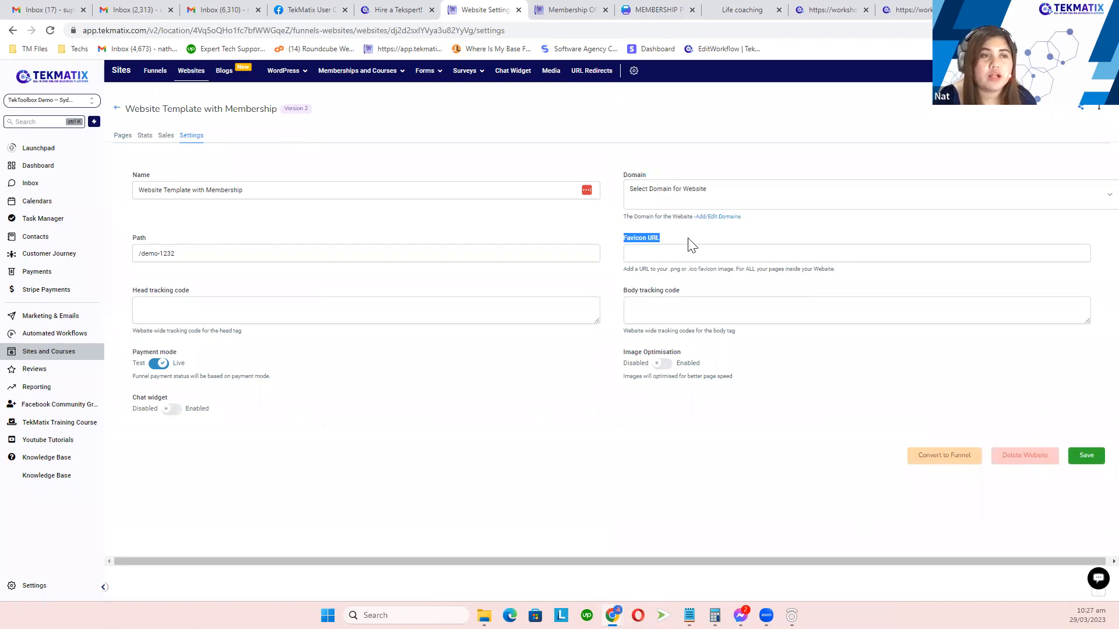
{"action": "left_click", "coordinate": [647, 253]}
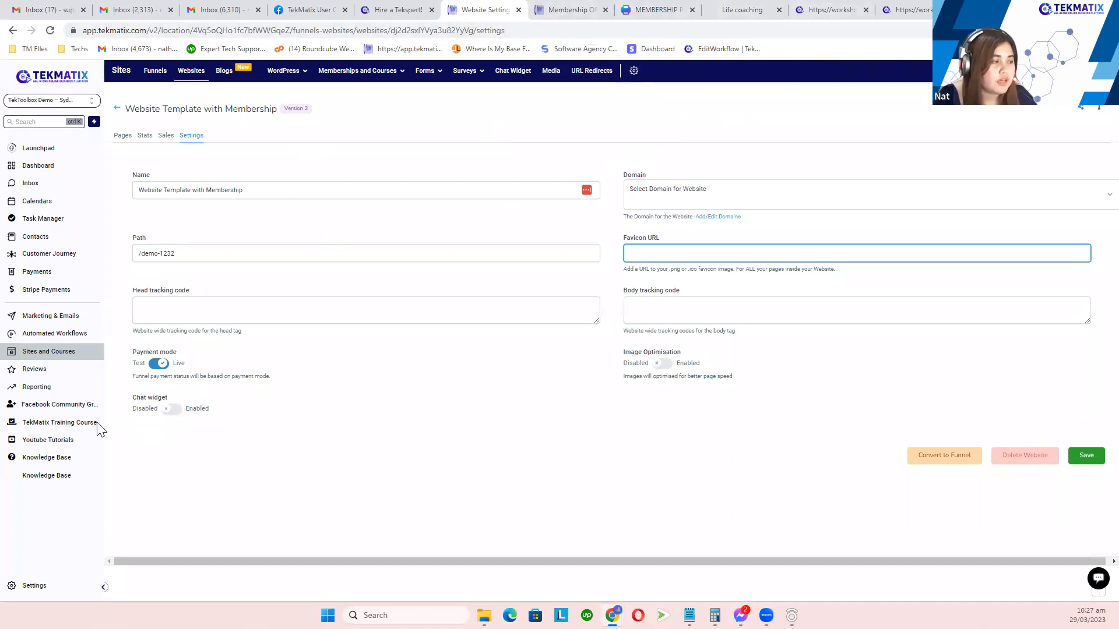
Step: Copy the Untitled design (40).png link from the media library, then go back to Media settings
{"action": "left_click", "coordinate": [33, 588]}
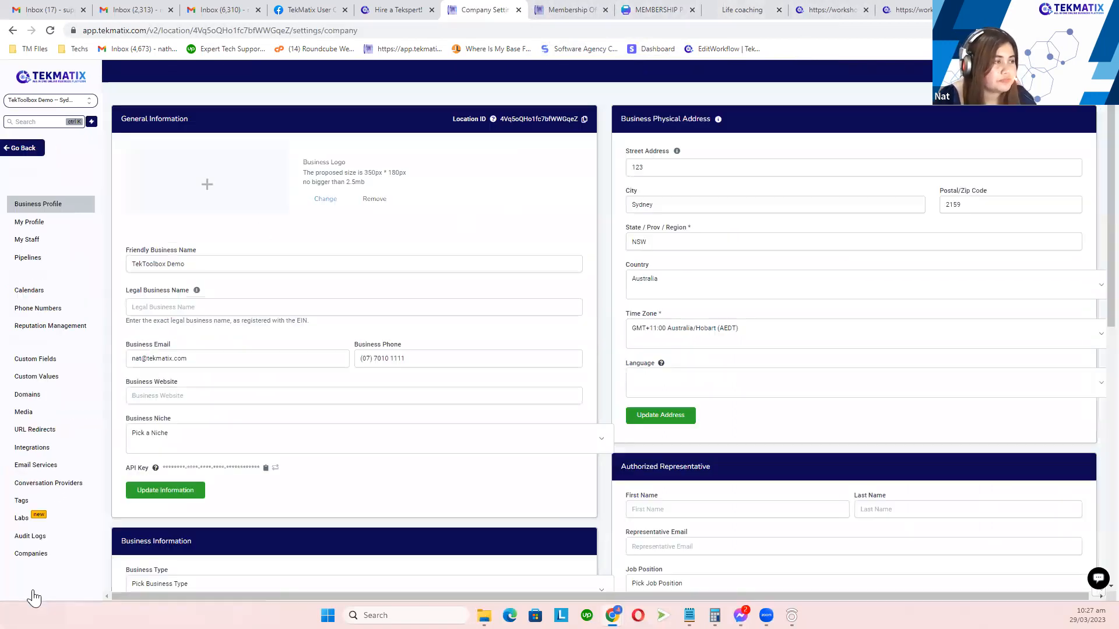
{"action": "left_click", "coordinate": [47, 415]}
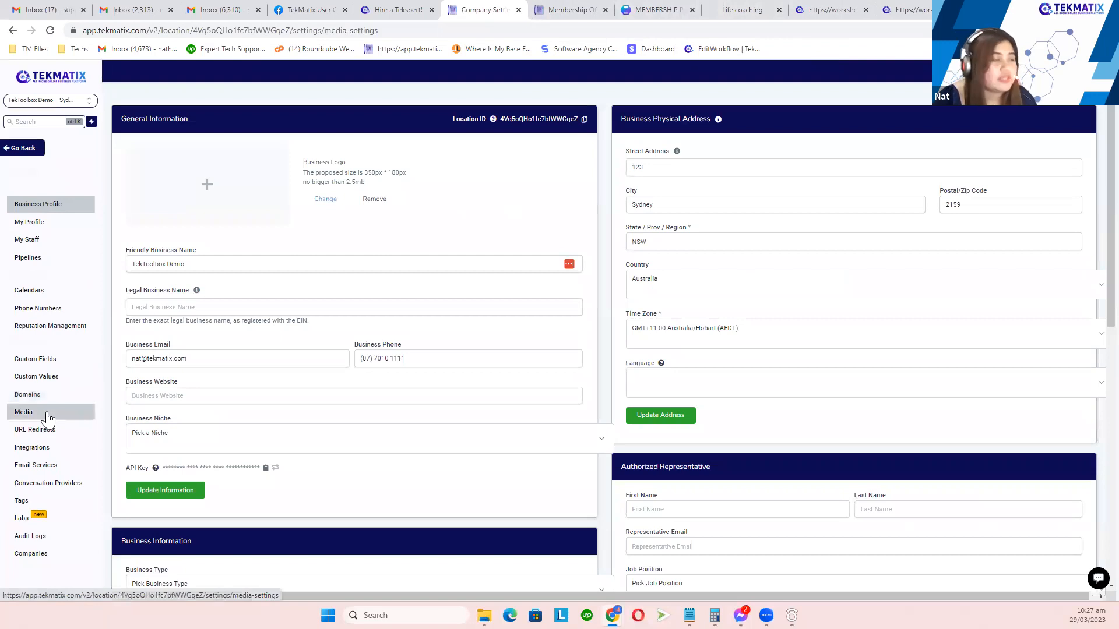
{"action": "left_click", "coordinate": [597, 256]}
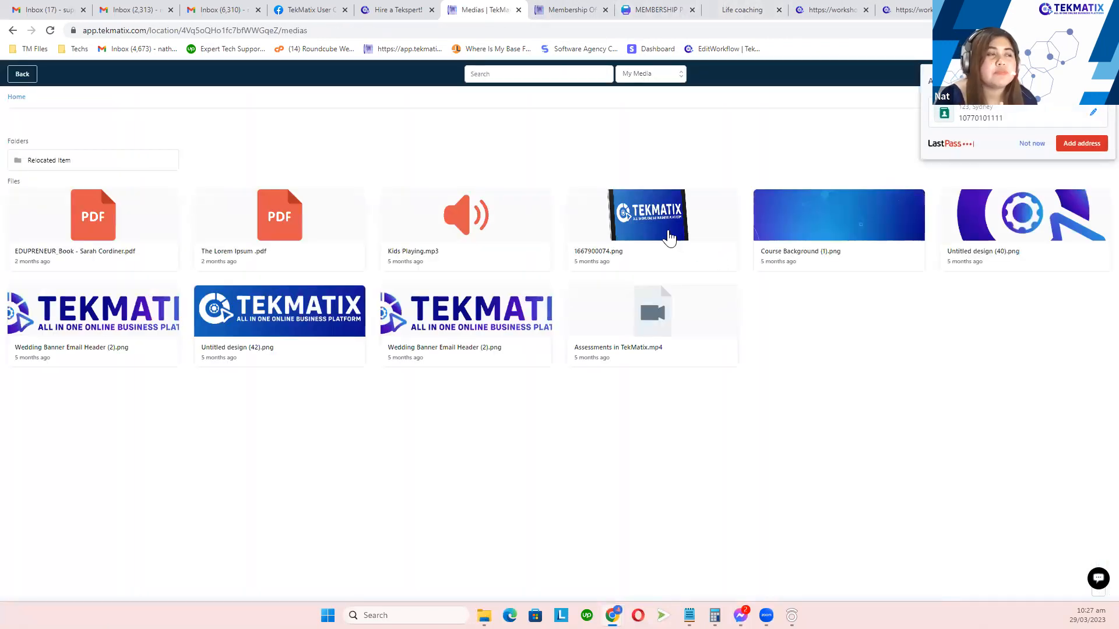
{"action": "left_click", "coordinate": [1025, 149]}
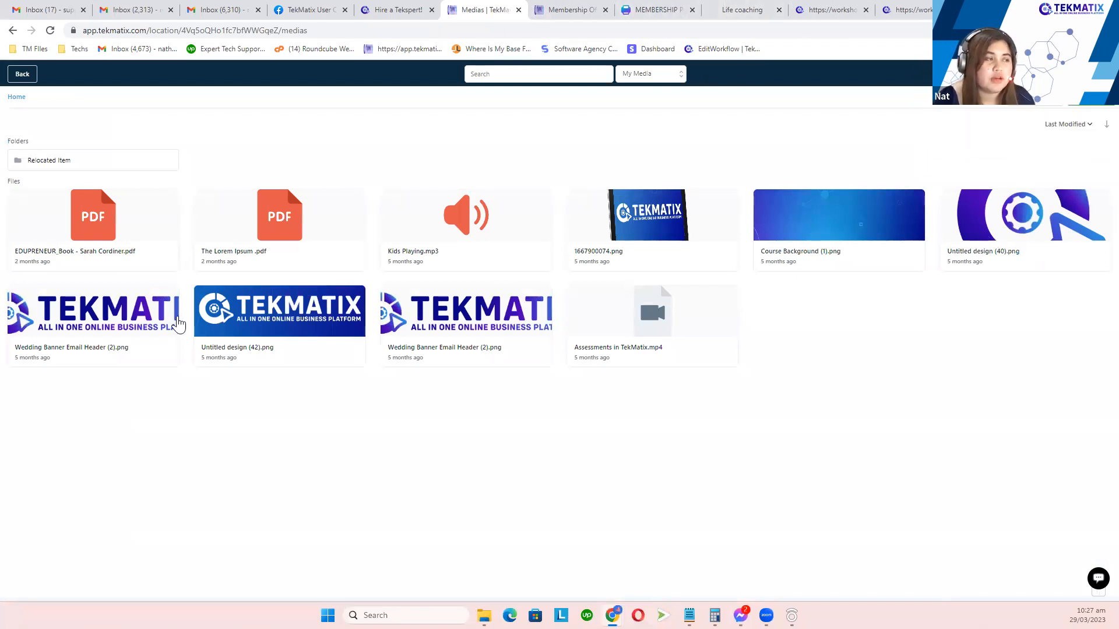
{"action": "left_click", "coordinate": [1002, 214]}
{"action": "right_click", "coordinate": [1002, 214]}
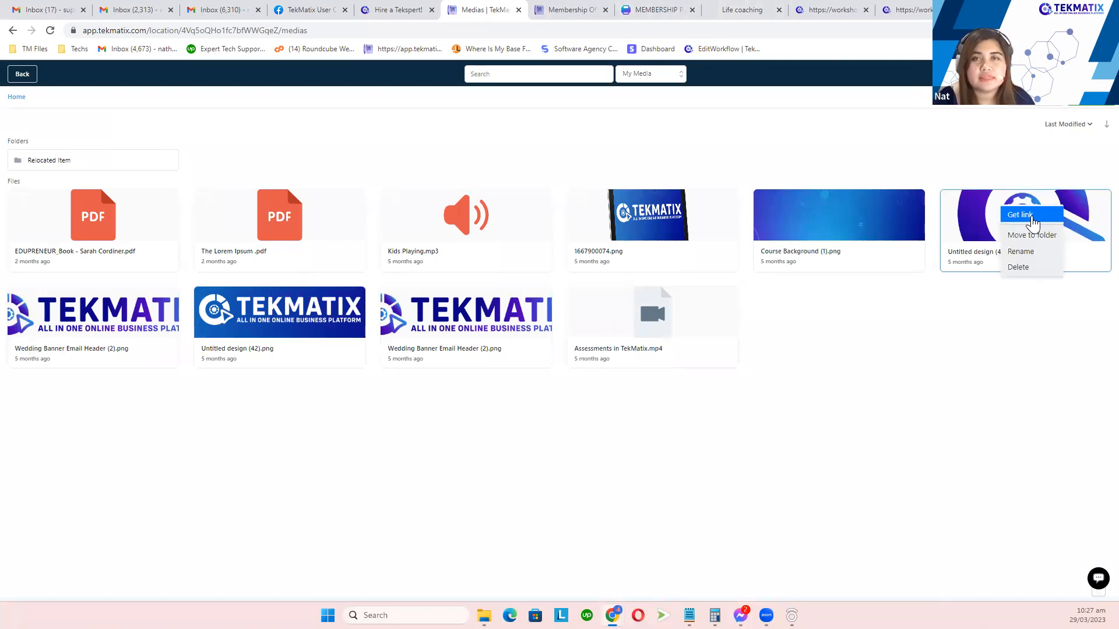
{"action": "left_click", "coordinate": [1020, 215]}
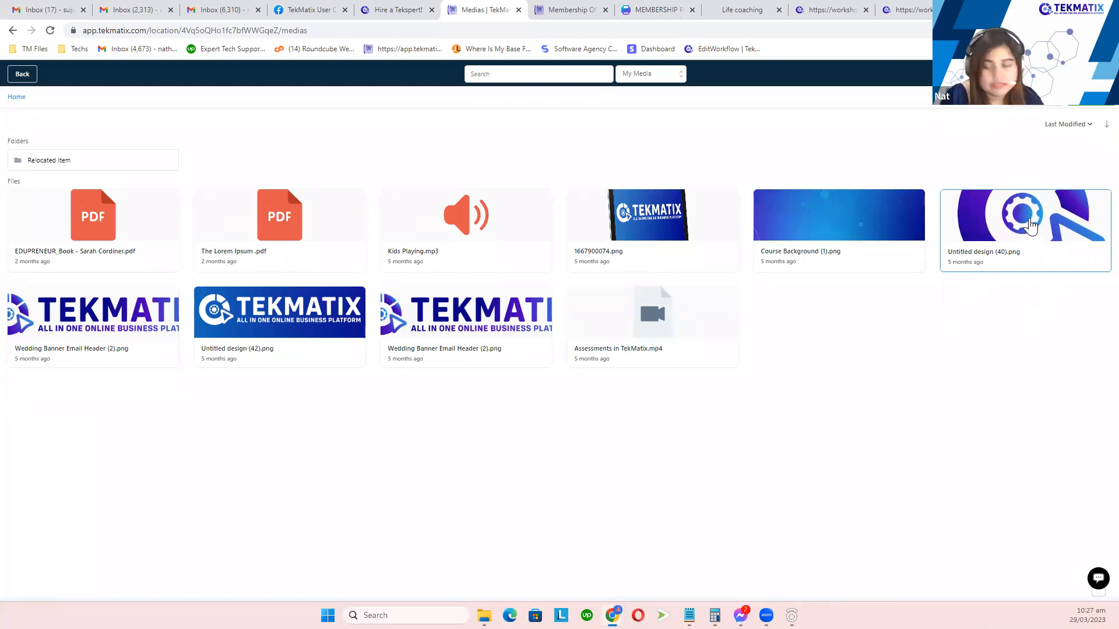
{"action": "left_click", "coordinate": [22, 75]}
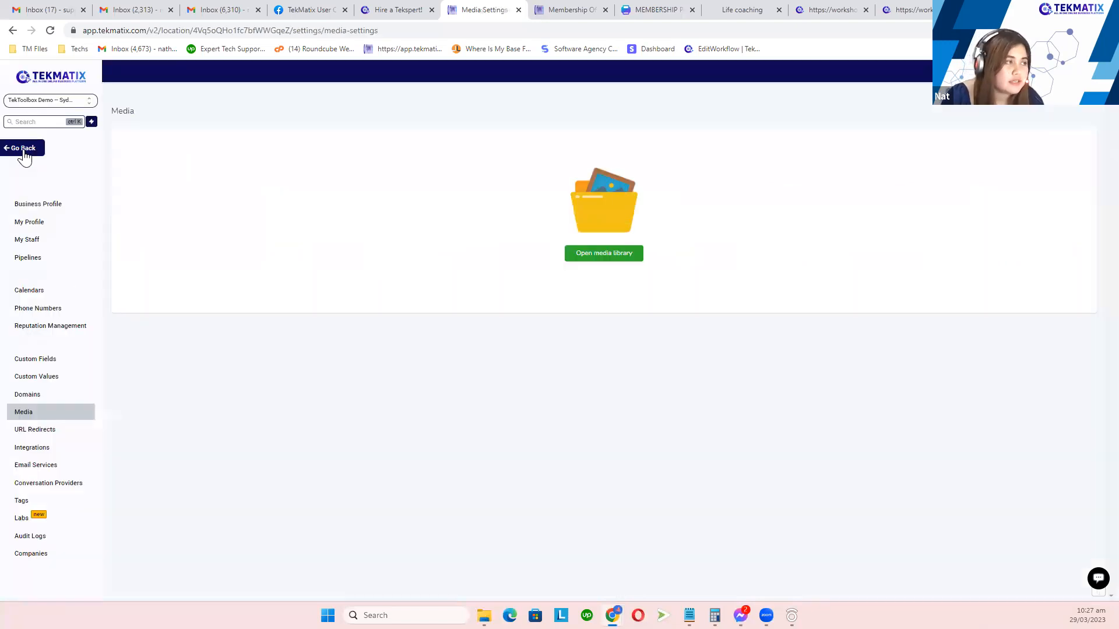
Step: Open the Website Template with Membership site from the Sites > Websites folder list
{"action": "left_click", "coordinate": [23, 152]}
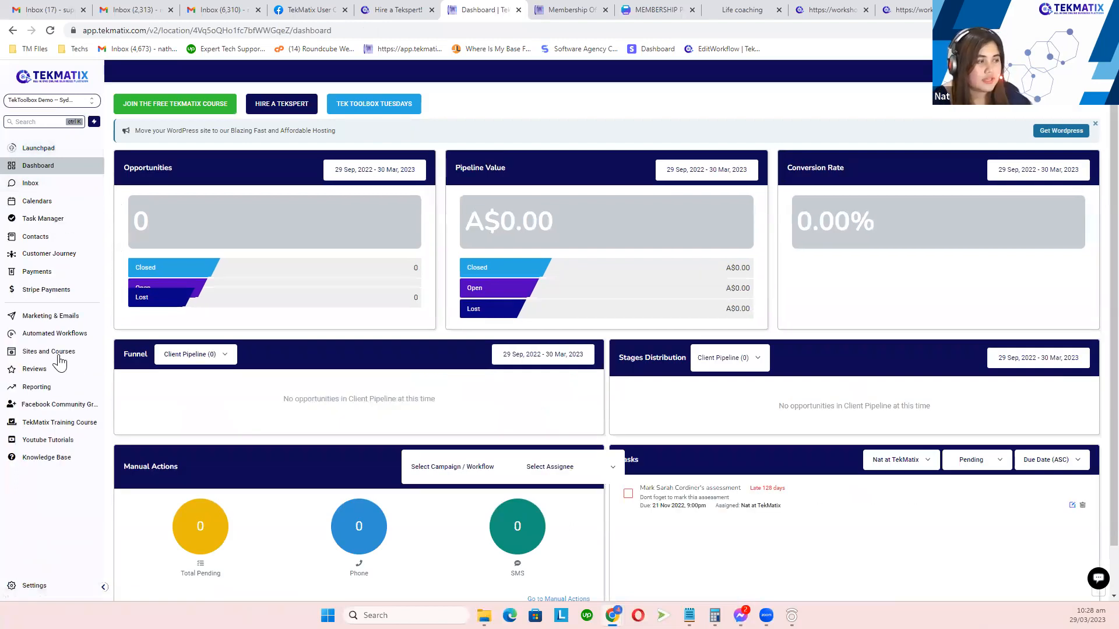
{"action": "left_click", "coordinate": [62, 360]}
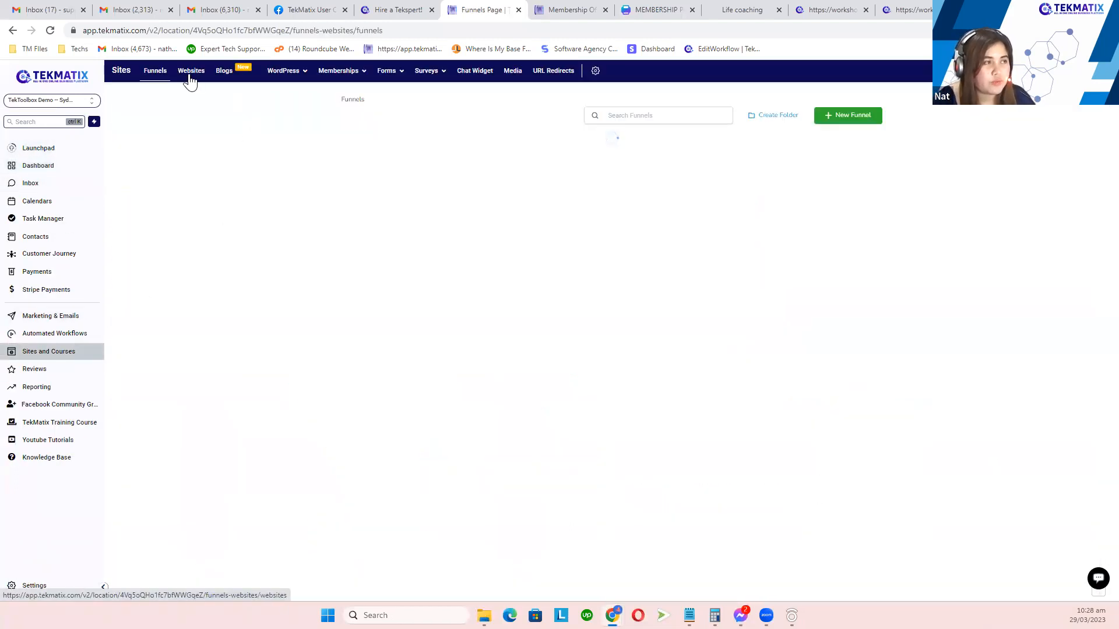
{"action": "left_click", "coordinate": [191, 79]}
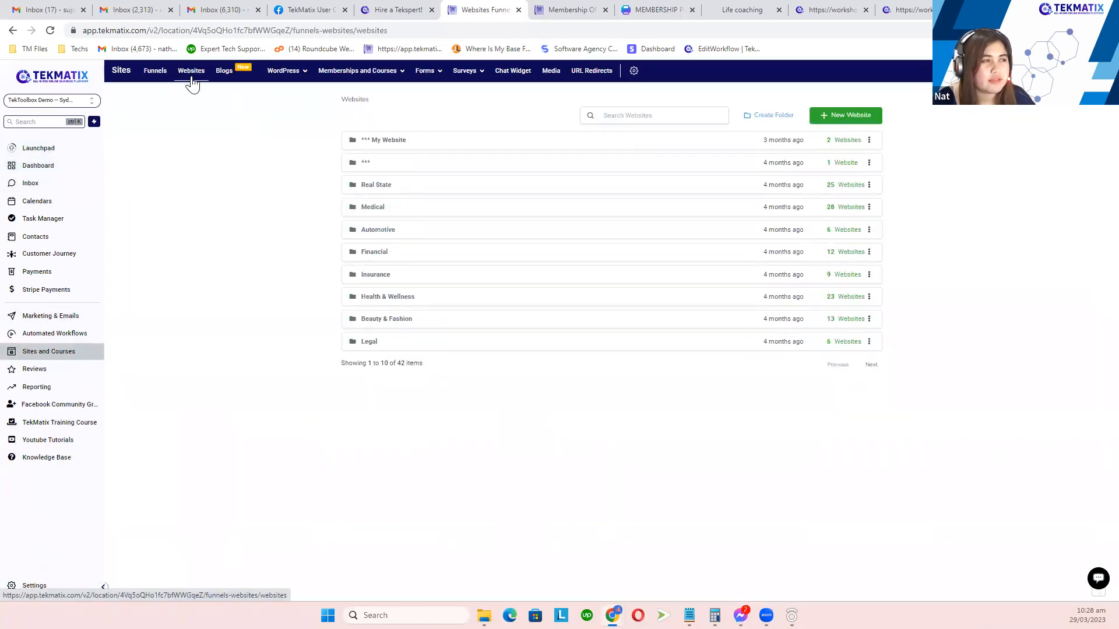
{"action": "left_click", "coordinate": [375, 146]}
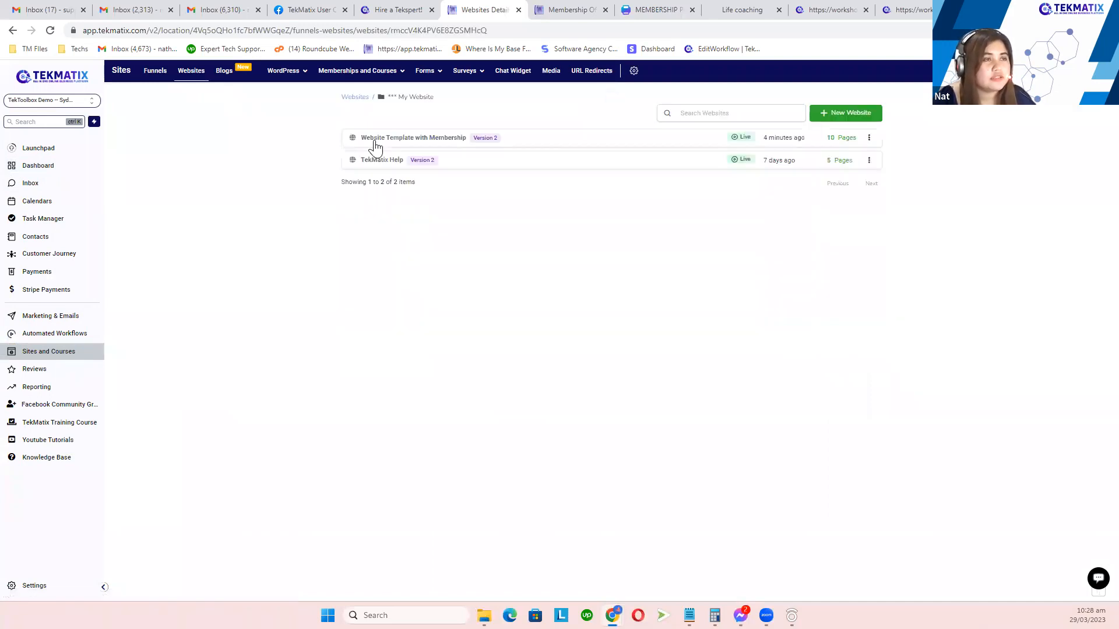
{"action": "left_click", "coordinate": [424, 140]}
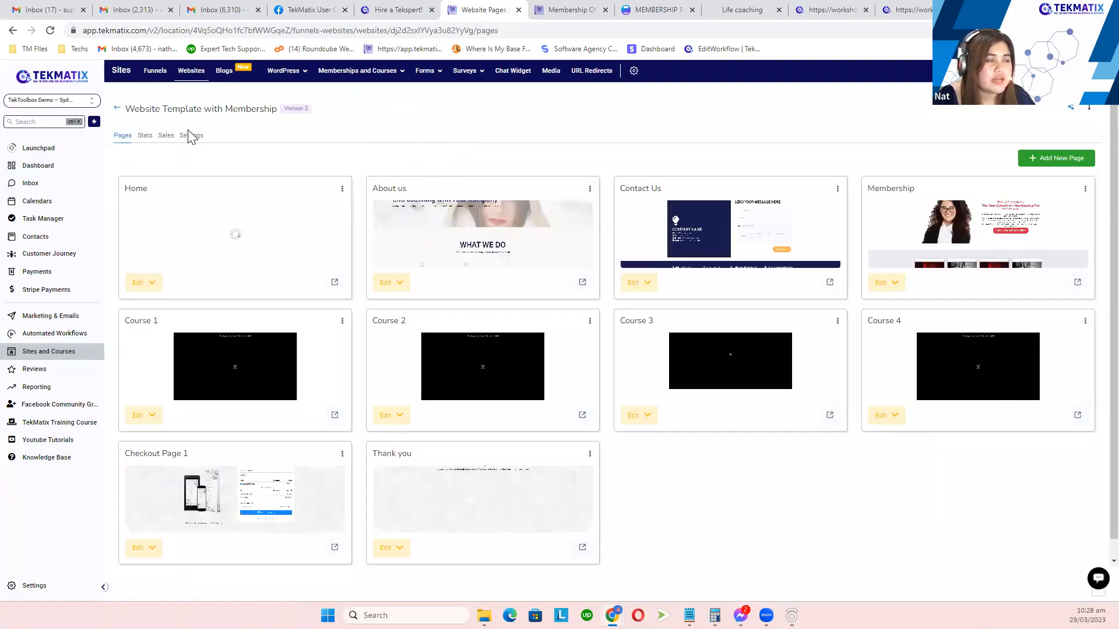
Step: Paste the favicon link, set the domain to learn.tekmatix.com, and save, acknowledging the path-conflict notice
{"action": "left_click", "coordinate": [193, 140]}
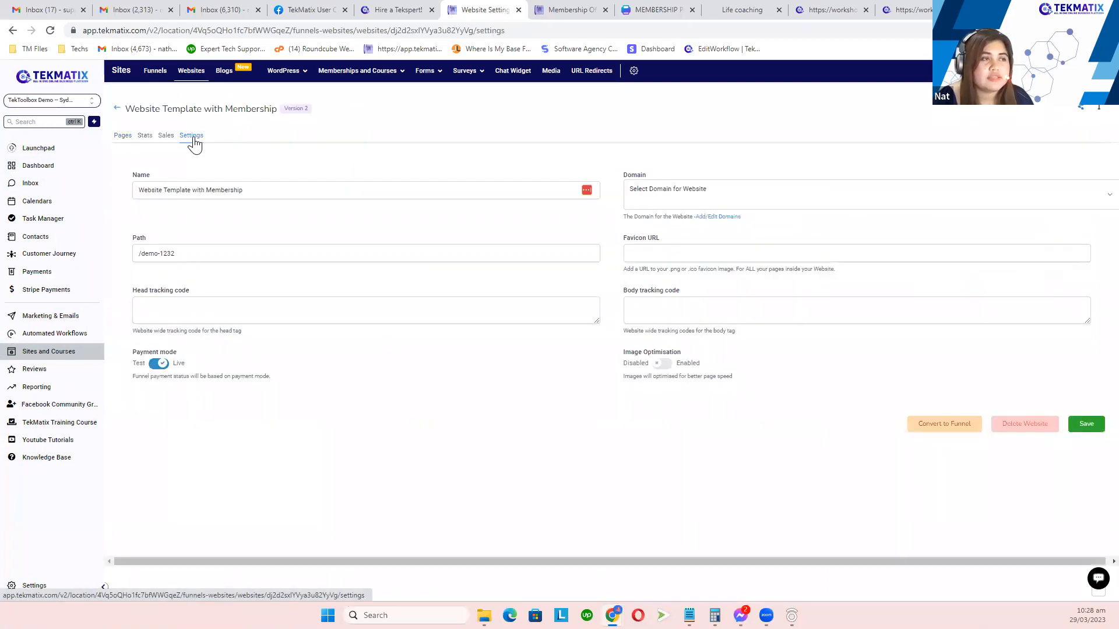
{"action": "left_click", "coordinate": [668, 253]}
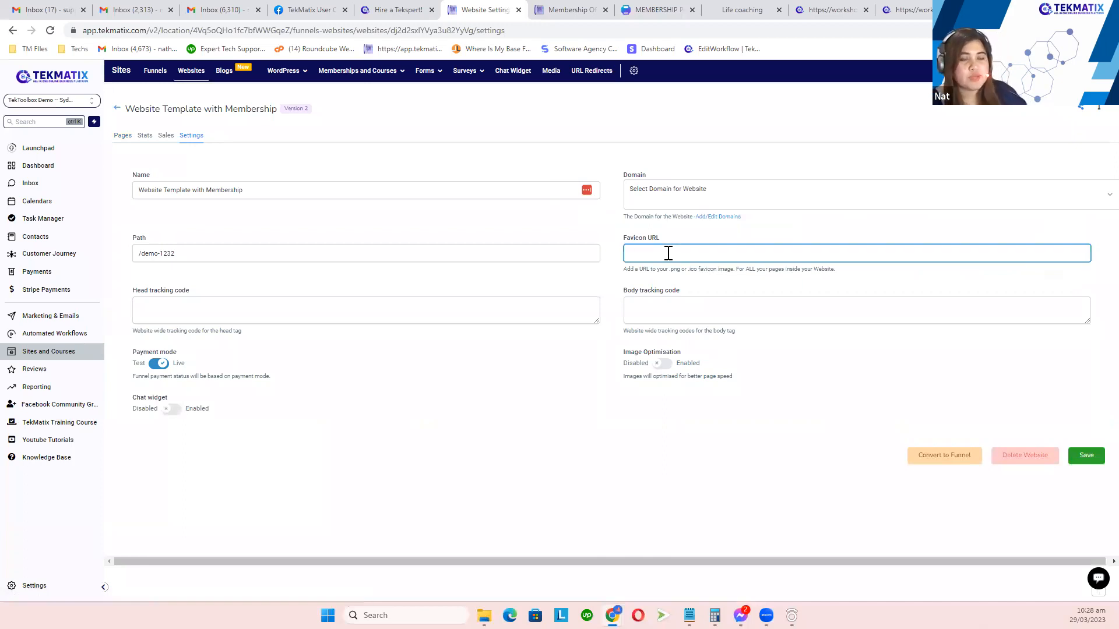
{"action": "key", "text": "ctrl+v"}
{"action": "left_click", "coordinate": [737, 164]}
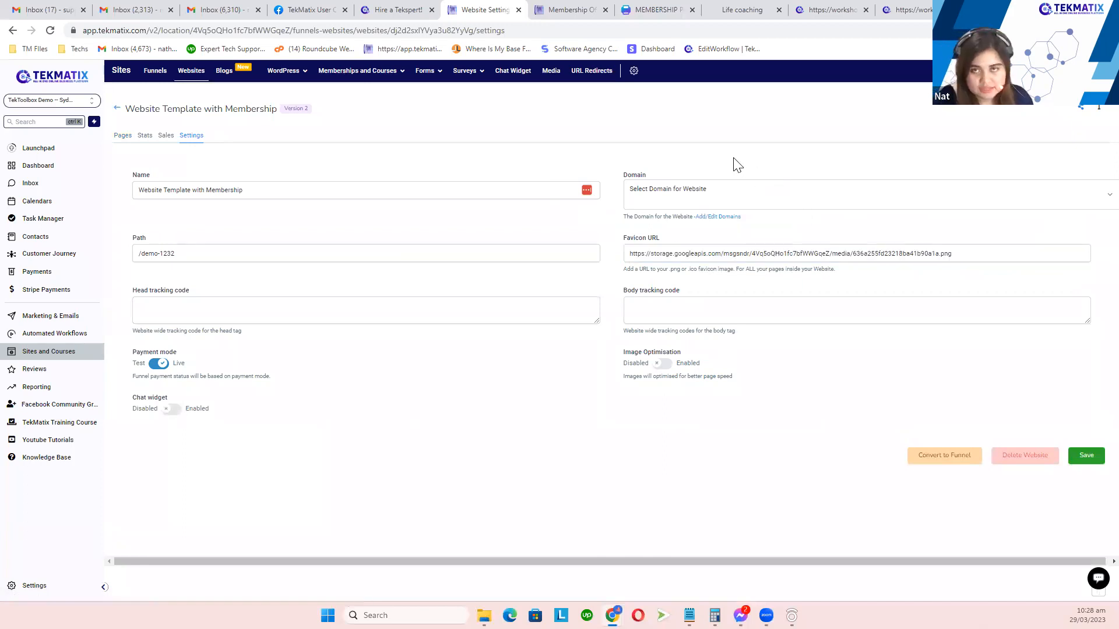
{"action": "double_click", "coordinate": [633, 175]}
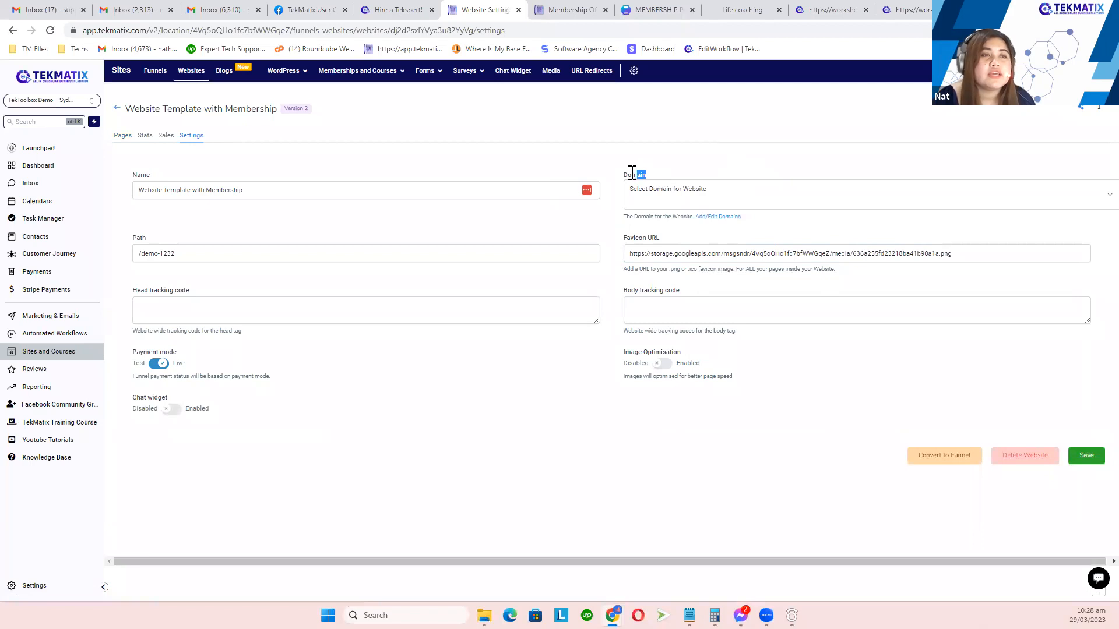
{"action": "left_click", "coordinate": [670, 199]}
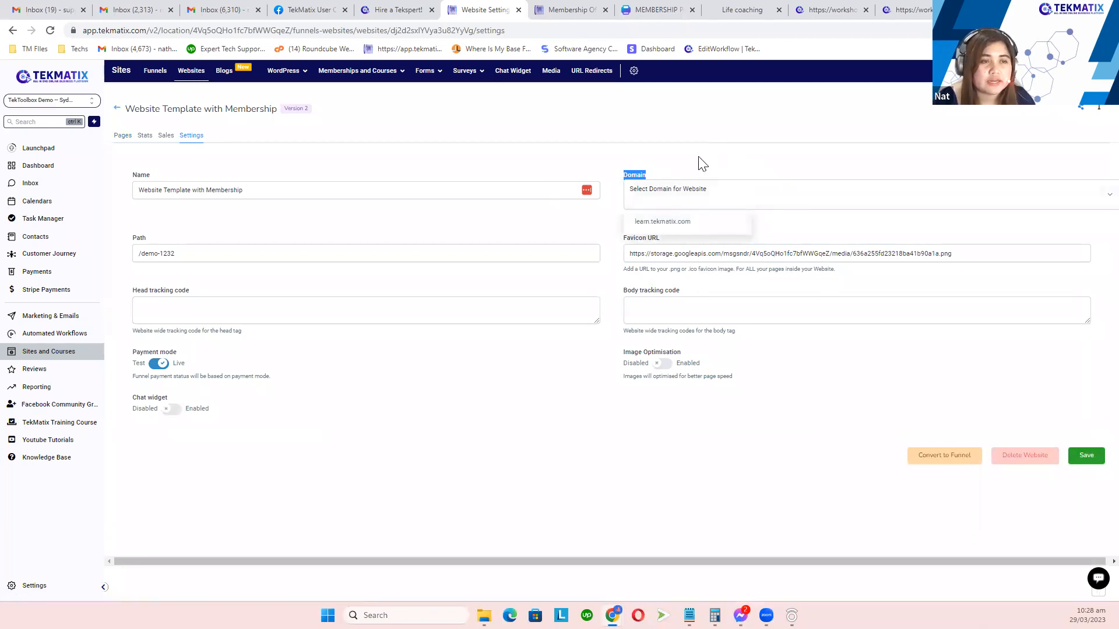
{"action": "left_click", "coordinate": [669, 228]}
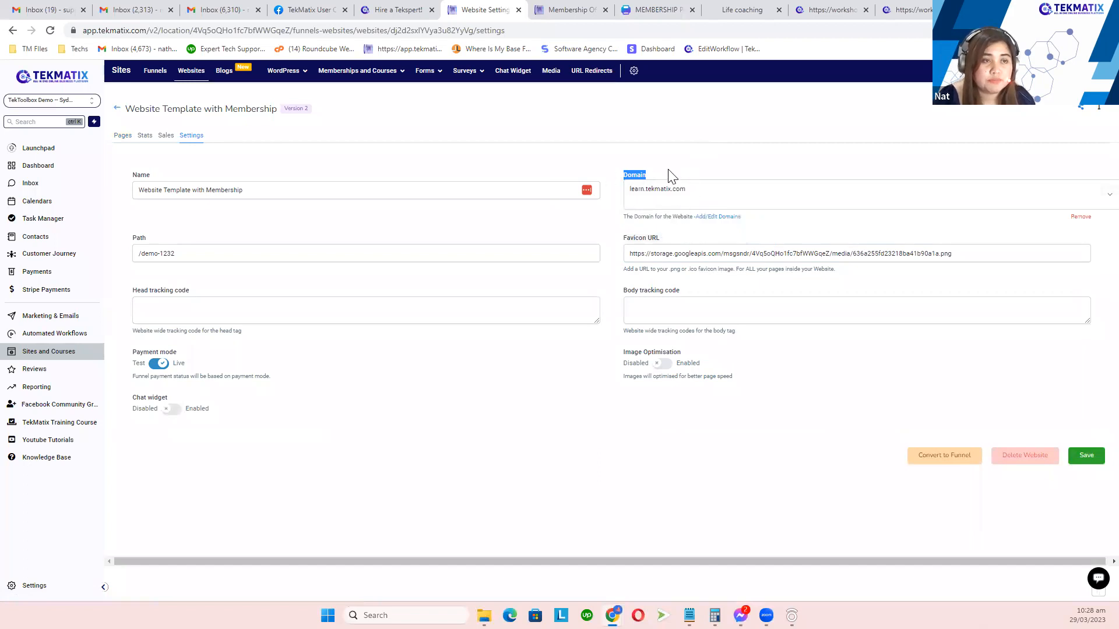
{"action": "left_click", "coordinate": [1084, 459]}
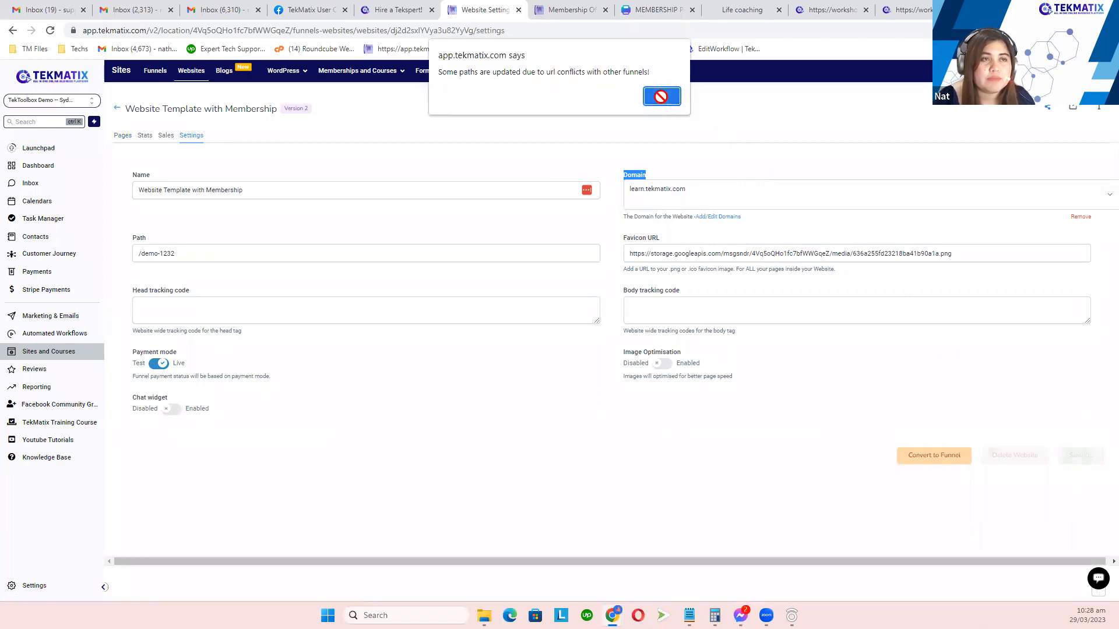
{"action": "left_click", "coordinate": [661, 97]}
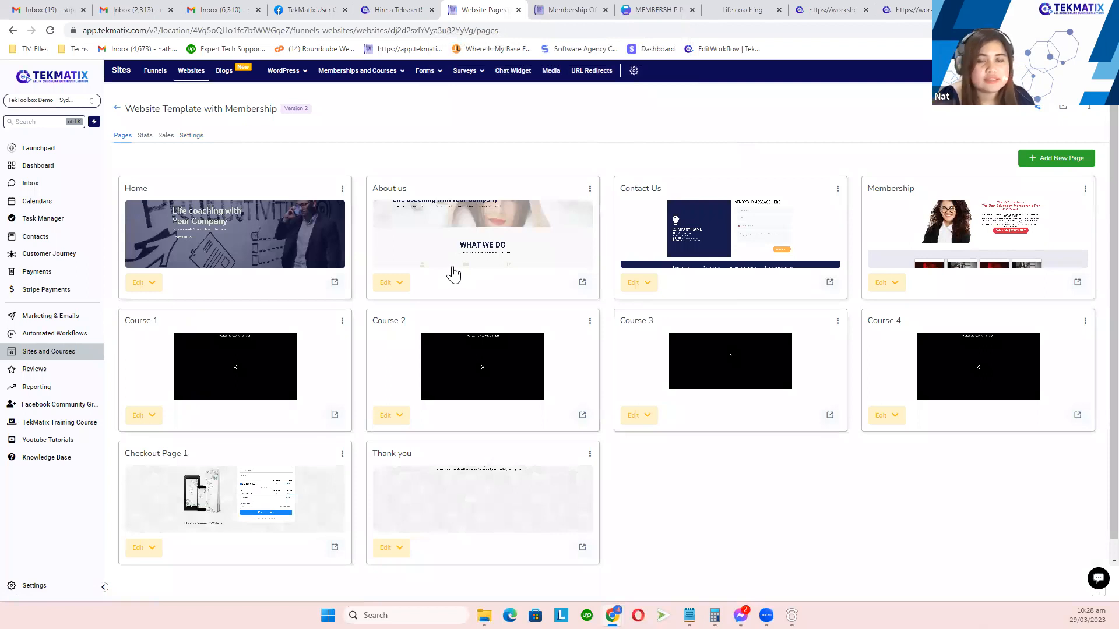
Step: Open the account's Domains settings listing learn.tekmatix.com
{"action": "left_click", "coordinate": [35, 585]}
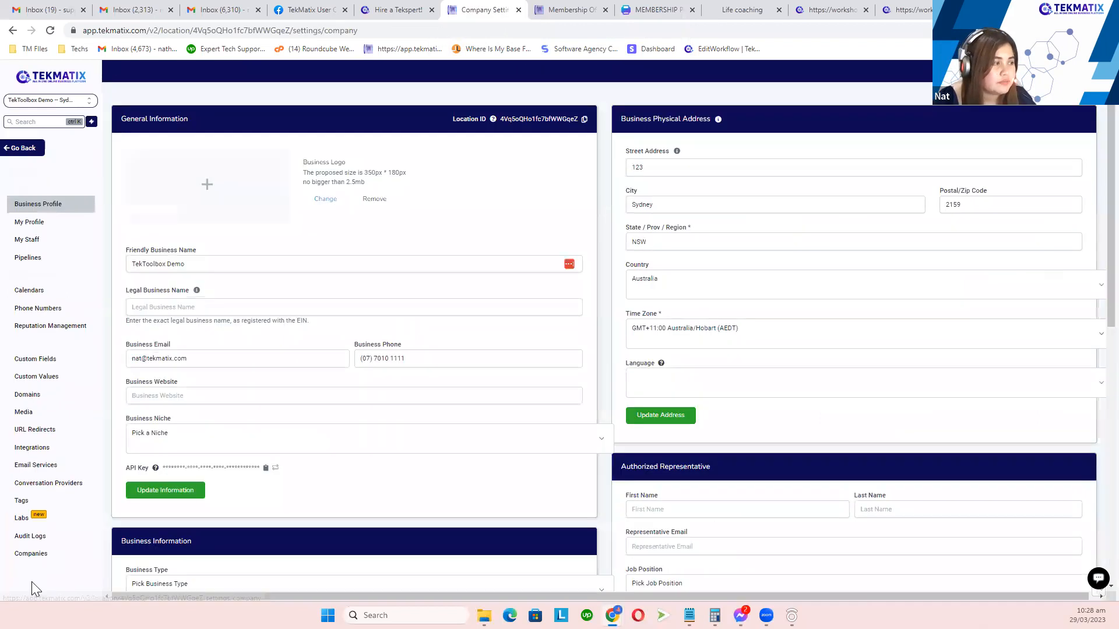
{"action": "left_click", "coordinate": [42, 397]}
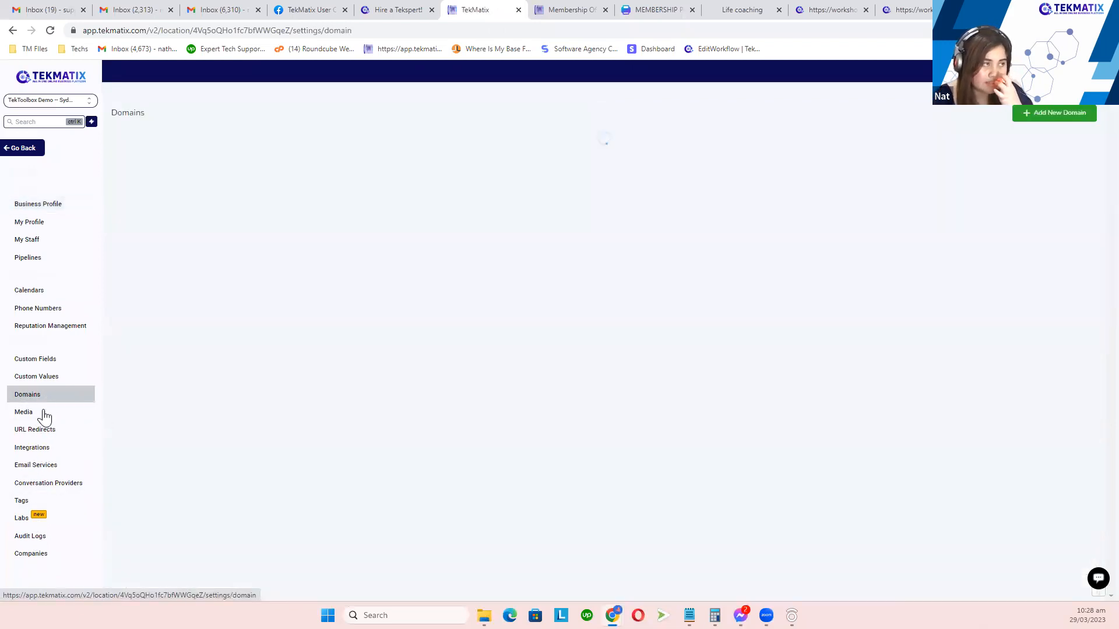
{"action": "left_click", "coordinate": [1033, 146]}
{"action": "left_click_drag", "start_coordinate": [210, 166], "coordinate": [124, 167]}
{"action": "left_click", "coordinate": [287, 182]}
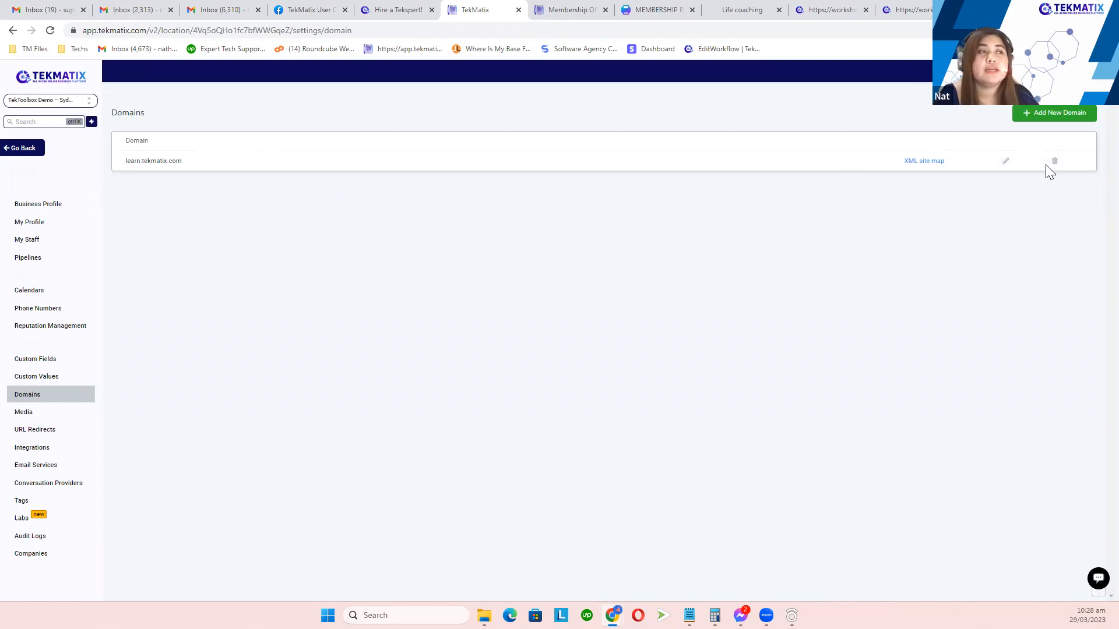
Step: Set learn.tekmatix.com's default page to Website Template with Membership / Home, save, and copy the domain
{"action": "left_click", "coordinate": [1005, 161]}
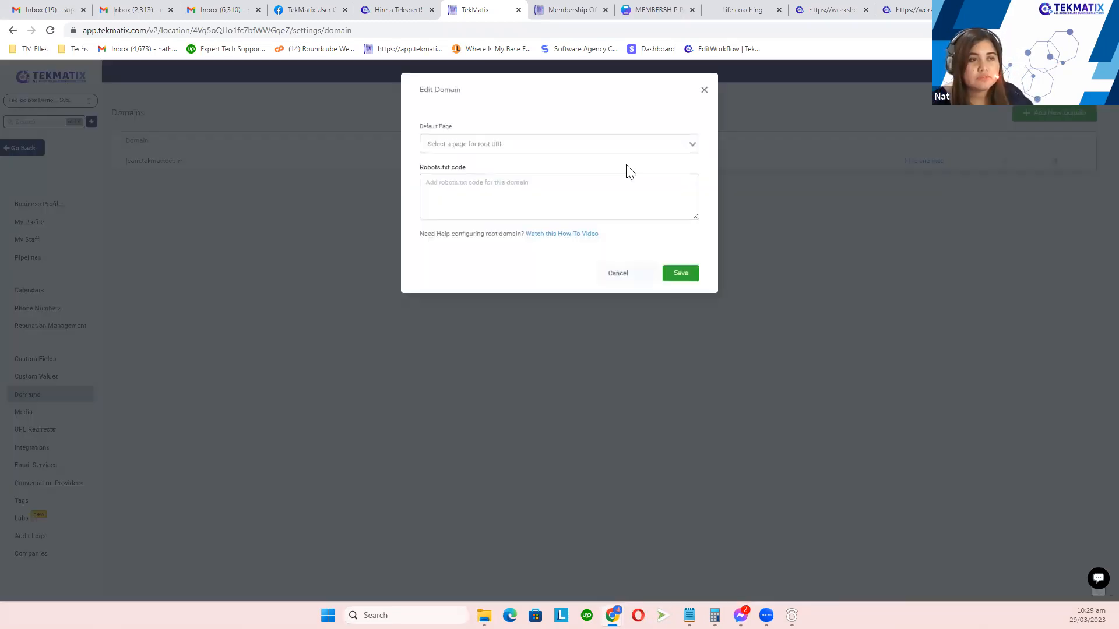
{"action": "left_click_drag", "start_coordinate": [438, 127], "coordinate": [455, 141]}
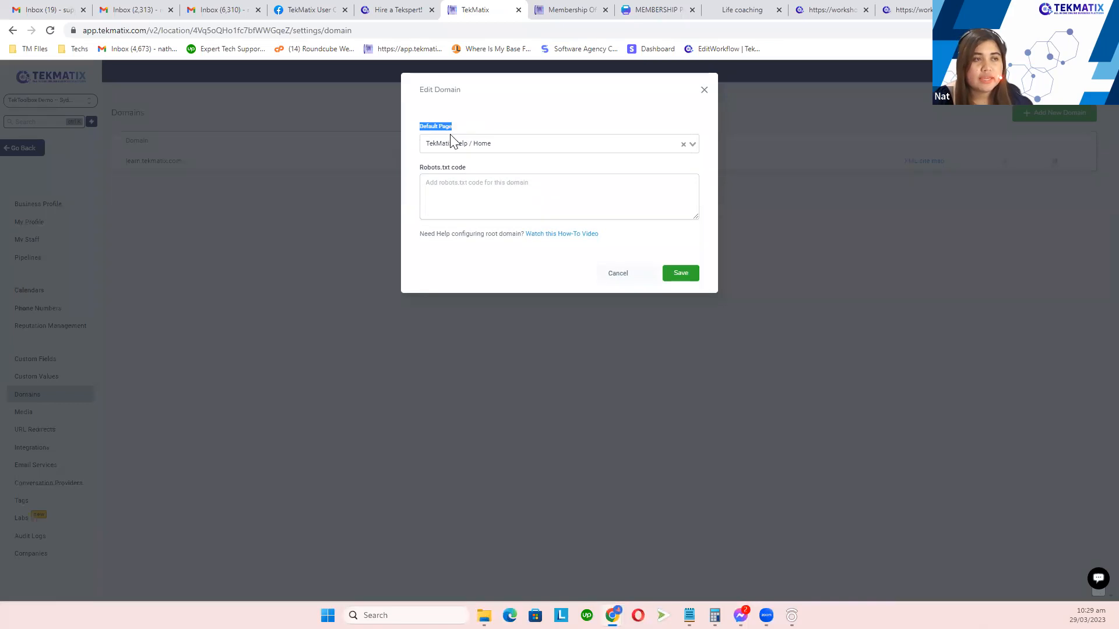
{"action": "left_click", "coordinate": [519, 145]}
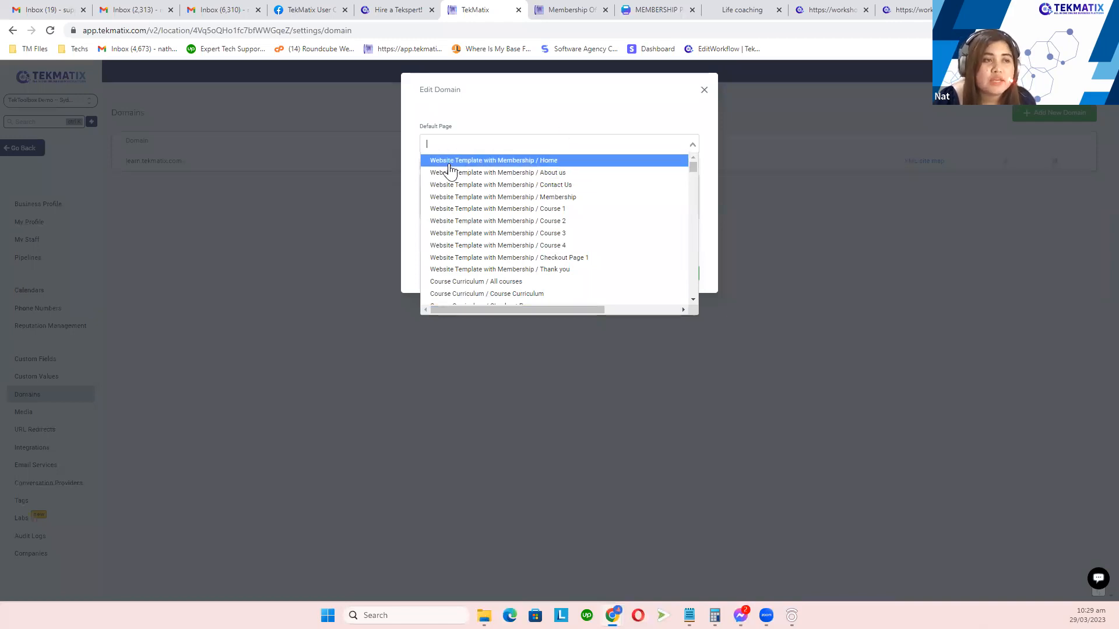
{"action": "left_click", "coordinate": [556, 164]}
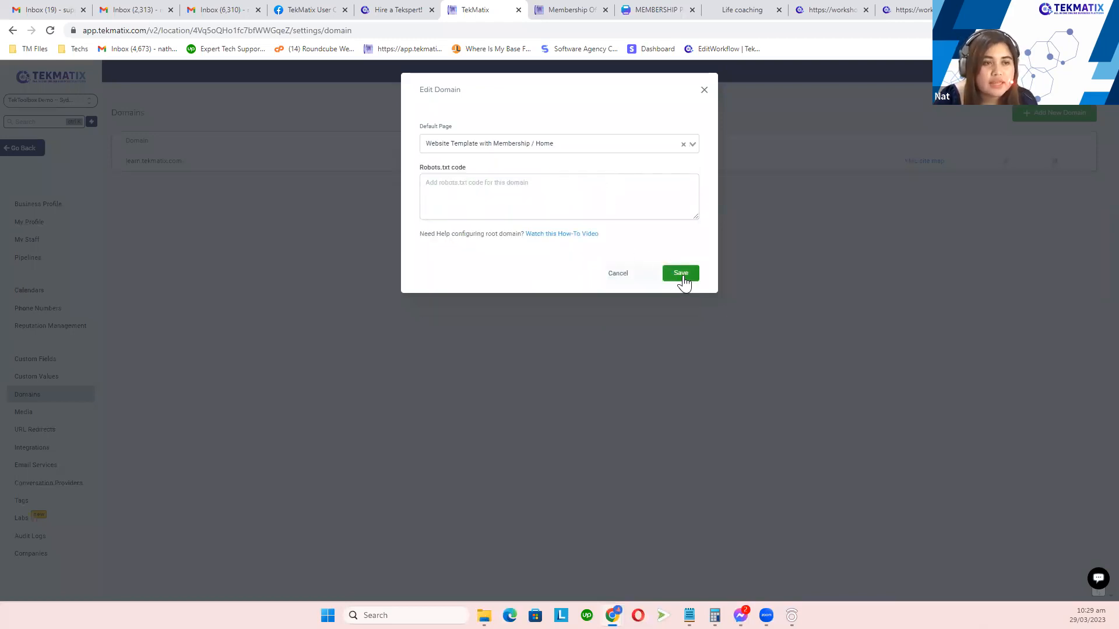
{"action": "left_click", "coordinate": [683, 275]}
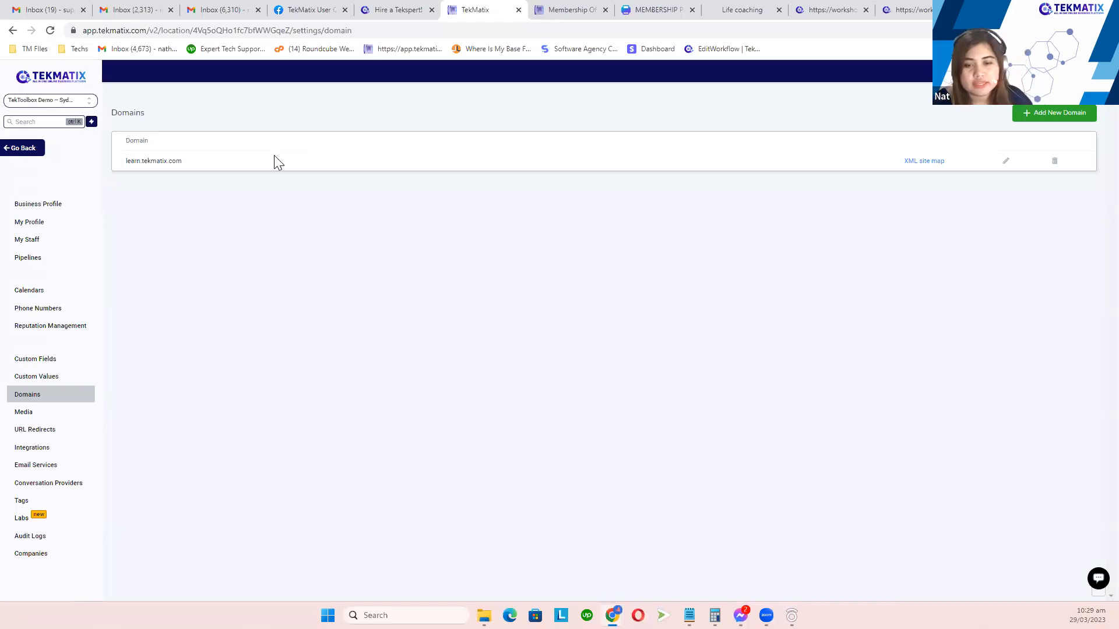
{"action": "left_click_drag", "start_coordinate": [132, 160], "coordinate": [125, 161]}
{"action": "key", "text": "ctrl+c"}
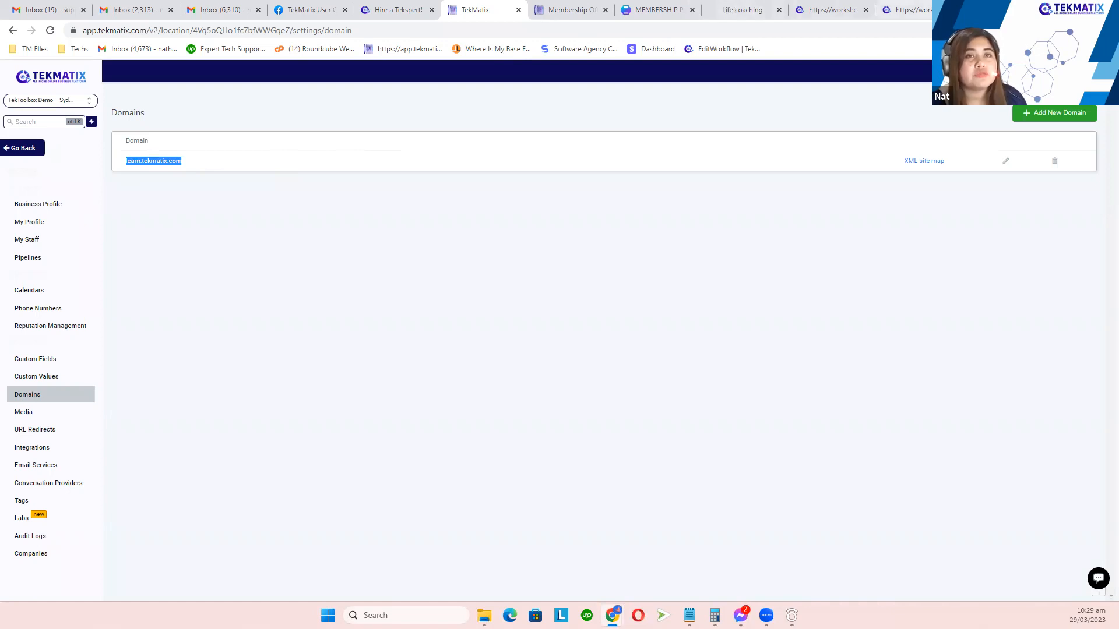
{"action": "key", "text": "ctrl+t"}
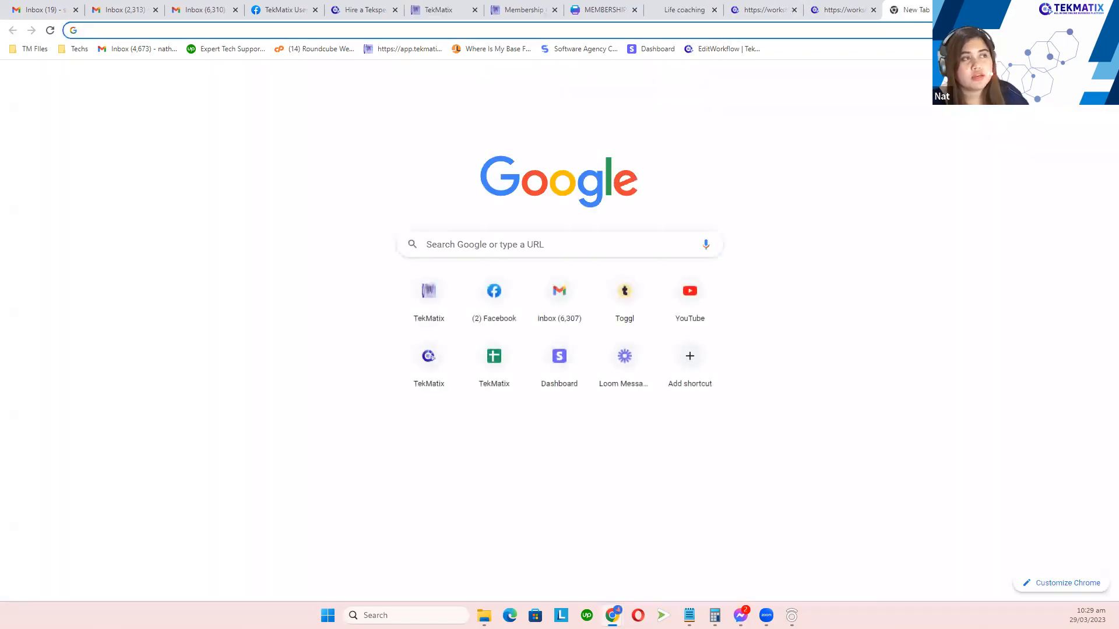
Step: Load learn.tekmatix.com in Chrome and open its Life coaching with Your Company Home page
{"action": "key", "text": "ctrl+v"}
{"action": "key", "text": "Return"}
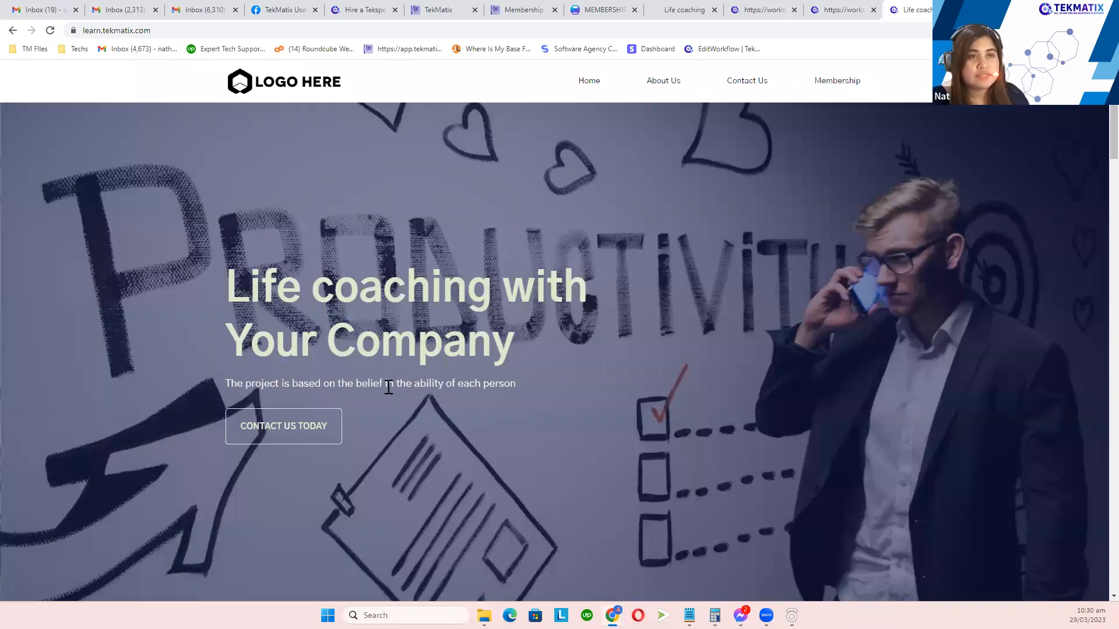
{"action": "left_click", "coordinate": [445, 29]}
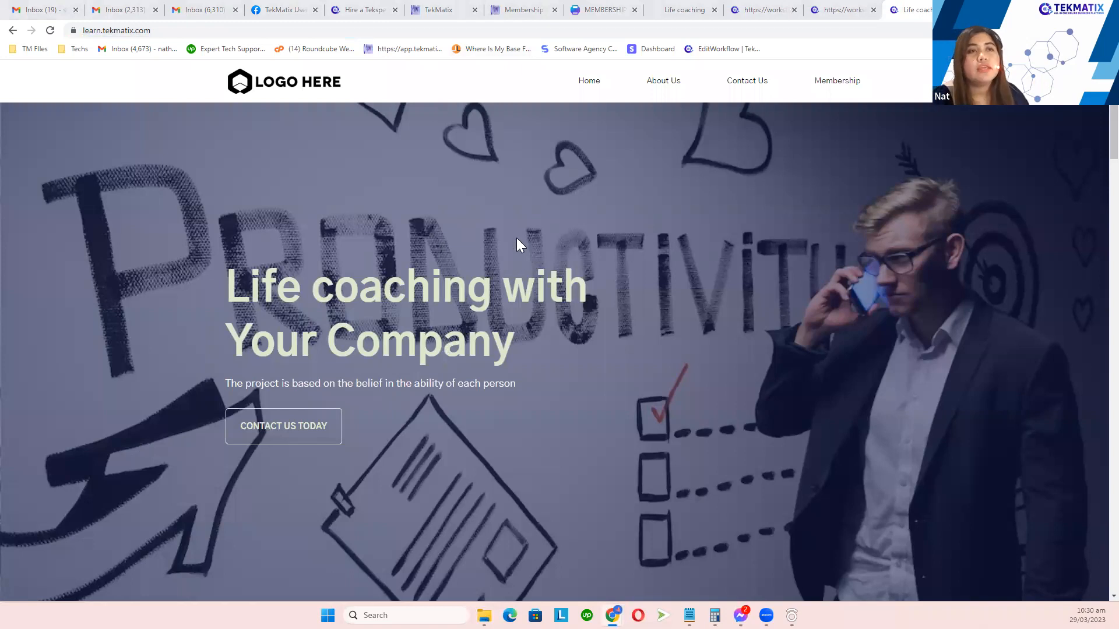
{"action": "left_click", "coordinate": [595, 89]}
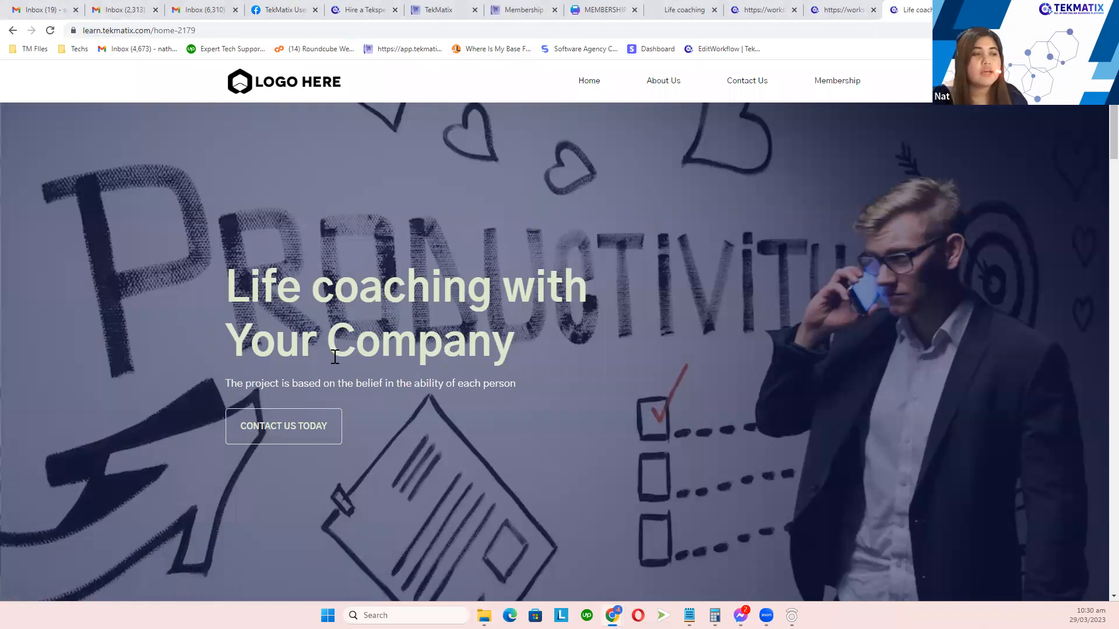
Step: Follow Contact Us Today and check the live About Us and Contact Us pages
{"action": "left_click", "coordinate": [300, 438]}
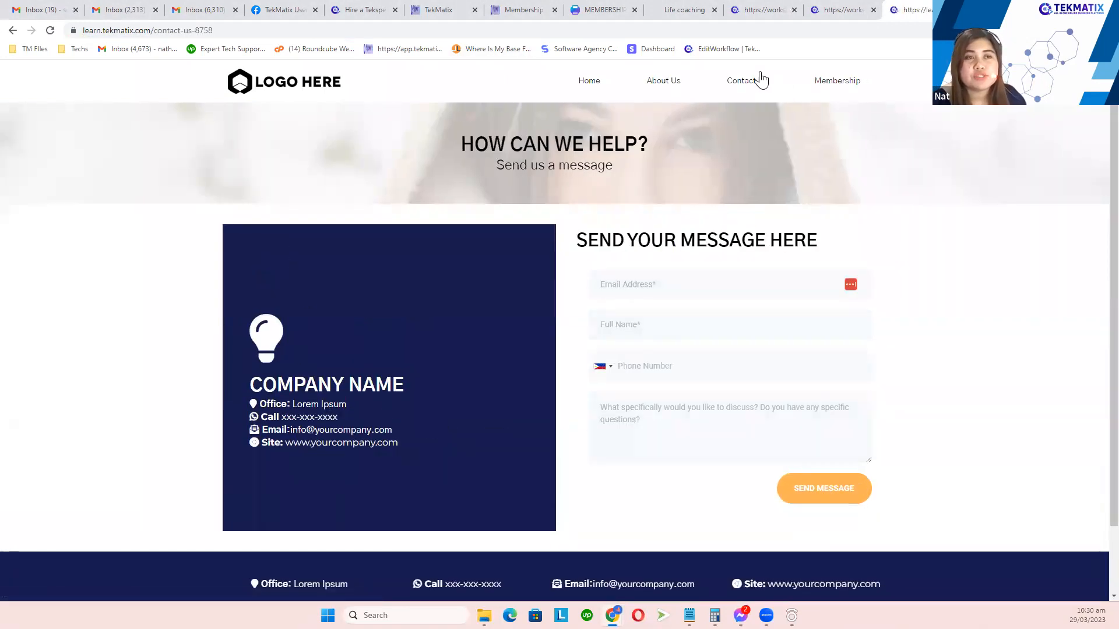
{"action": "left_click", "coordinate": [668, 88]}
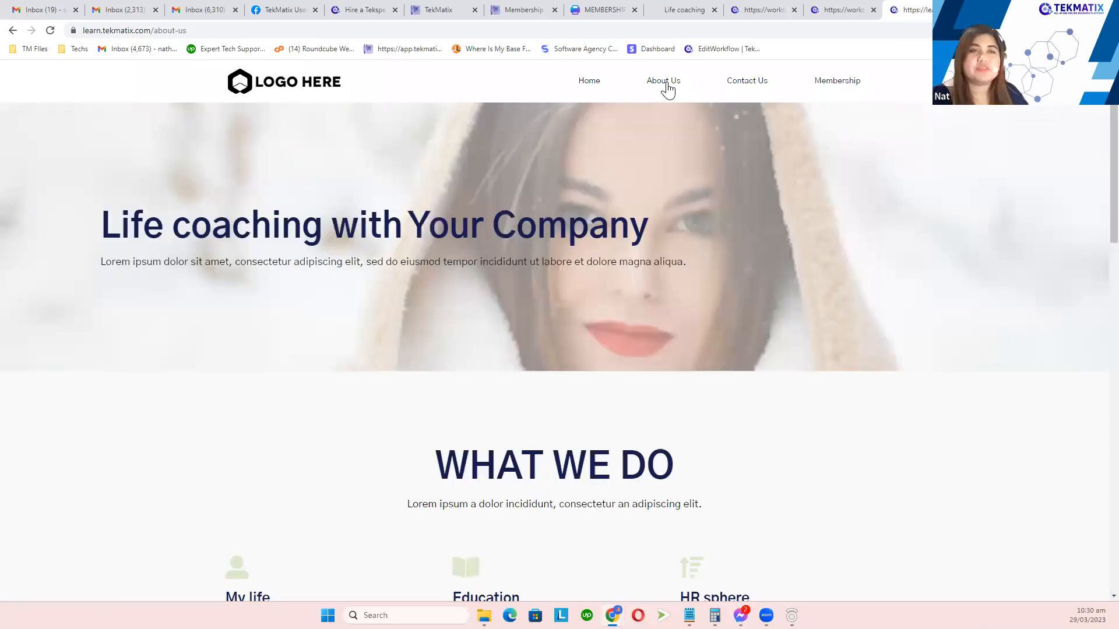
{"action": "left_click", "coordinate": [739, 89]}
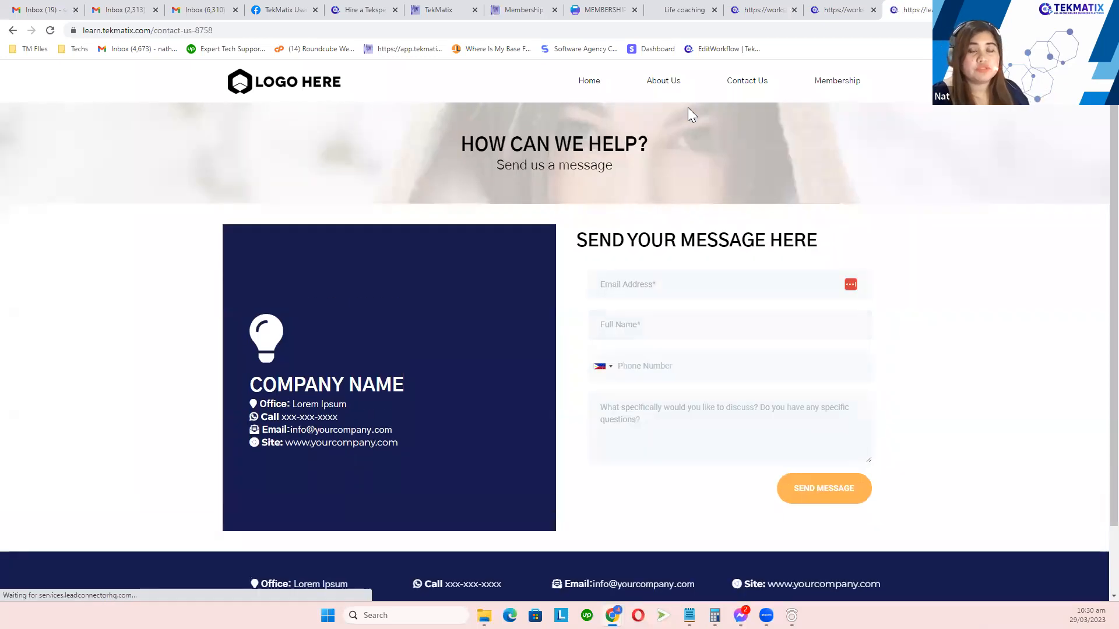
Step: Submit the contact form with autofilled email and name plus a test phone number
{"action": "left_click", "coordinate": [680, 285]}
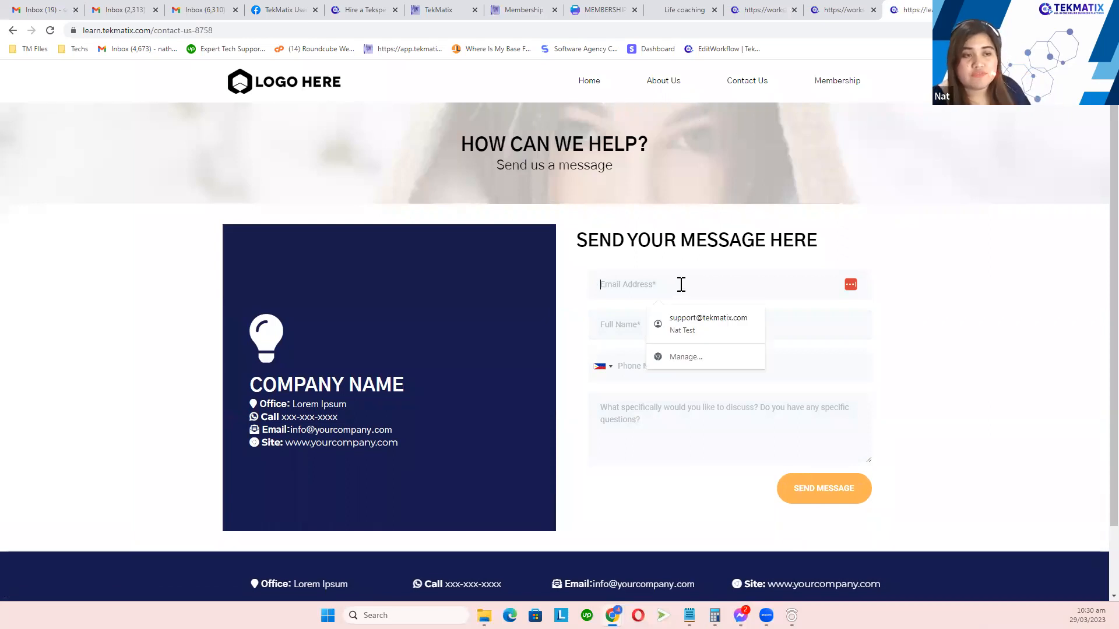
{"action": "left_click", "coordinate": [702, 324]}
{"action": "left_click", "coordinate": [678, 364]}
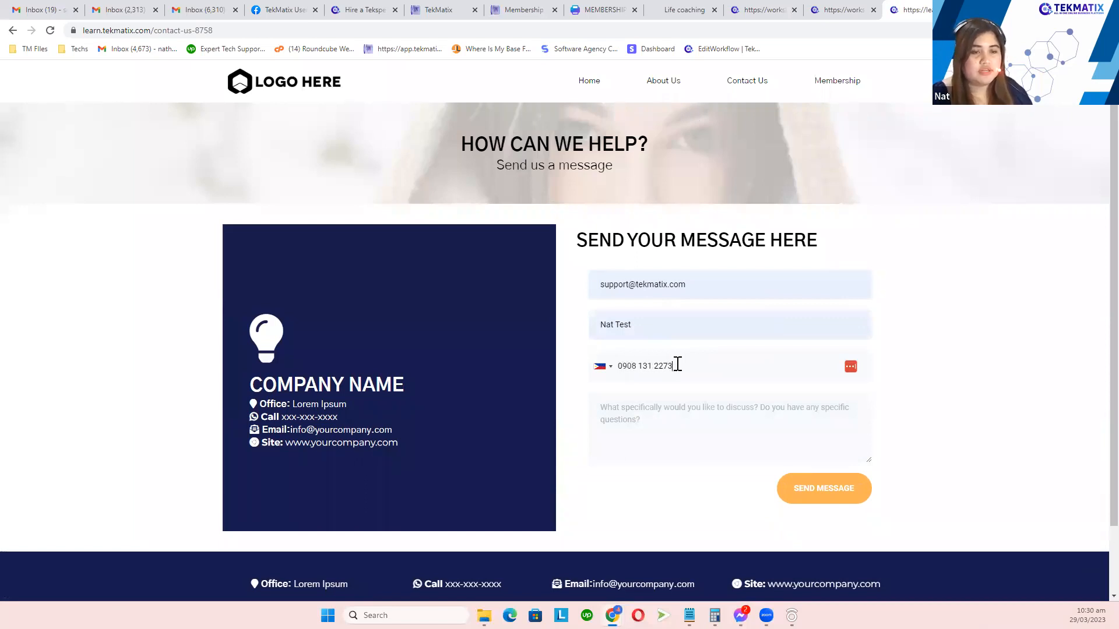
{"action": "left_click", "coordinate": [818, 494]}
{"action": "left_click_drag", "start_coordinate": [793, 260], "coordinate": [671, 262]}
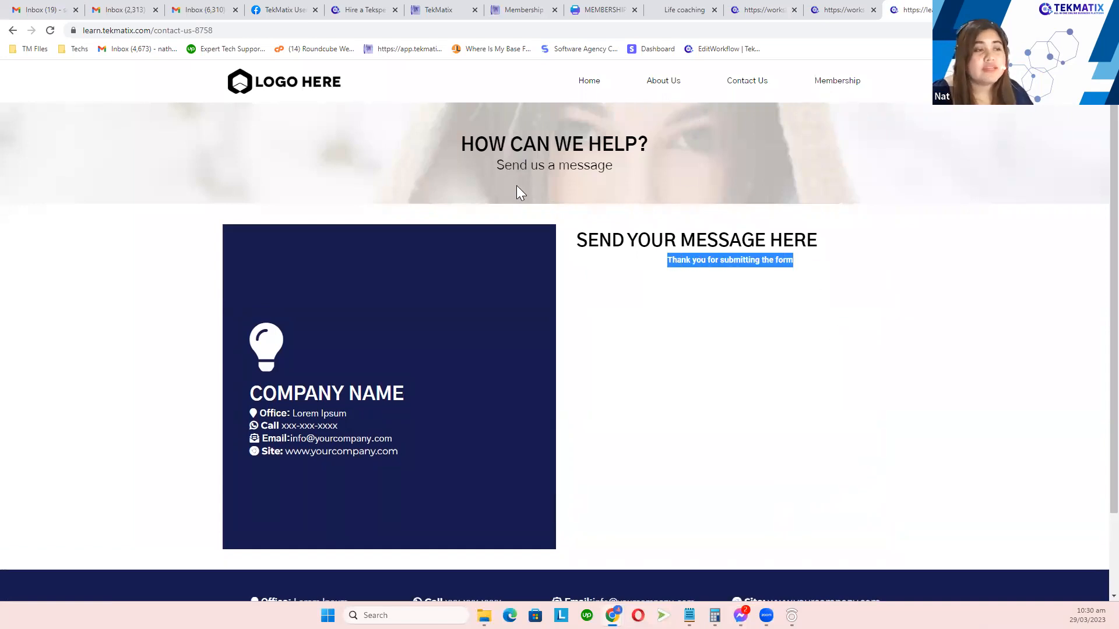
Step: Browse the live Membership page's course cards, then follow LOGIN to the workshops.tekmatix.com sign-in page
{"action": "left_click", "coordinate": [848, 92]}
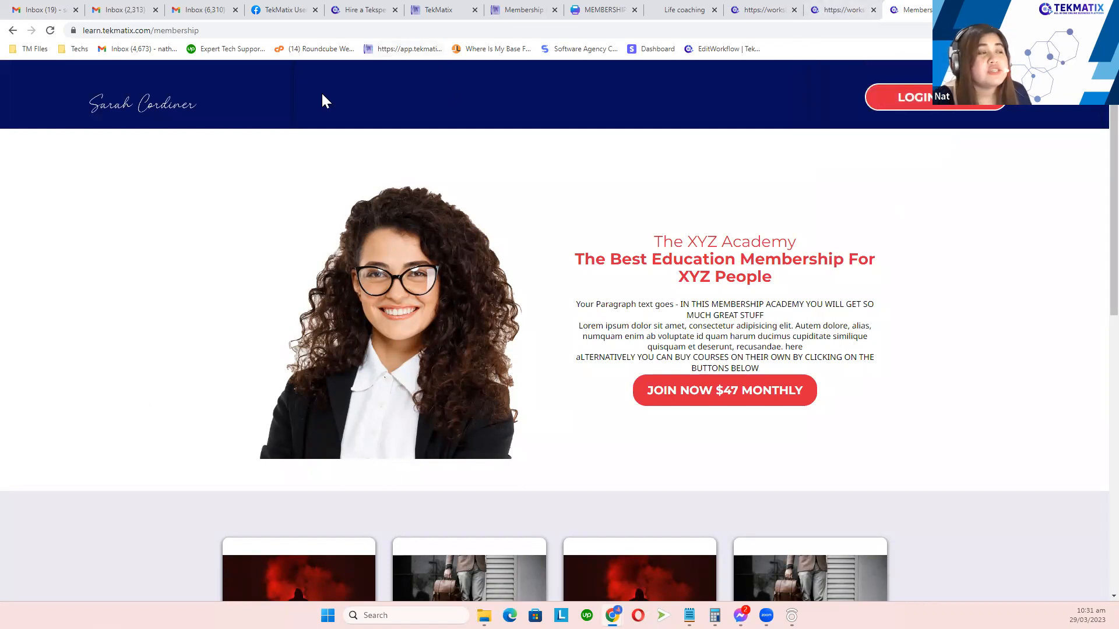
{"action": "scroll", "coordinate": [632, 288], "scroll_direction": "down", "scroll_amount": 3}
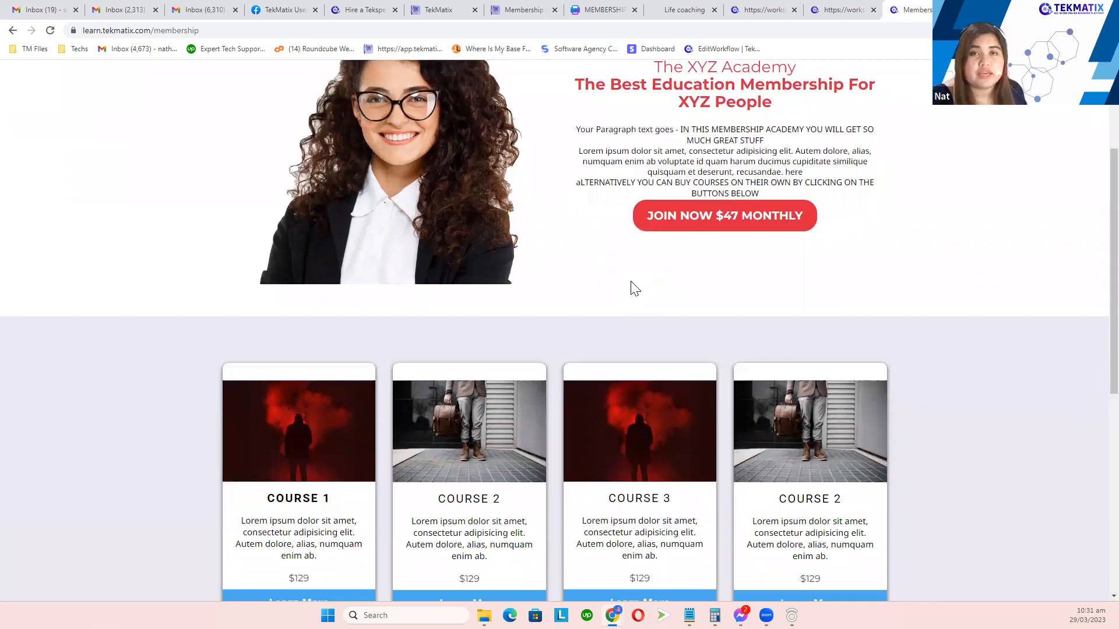
{"action": "scroll", "coordinate": [626, 136], "scroll_direction": "up", "scroll_amount": 3}
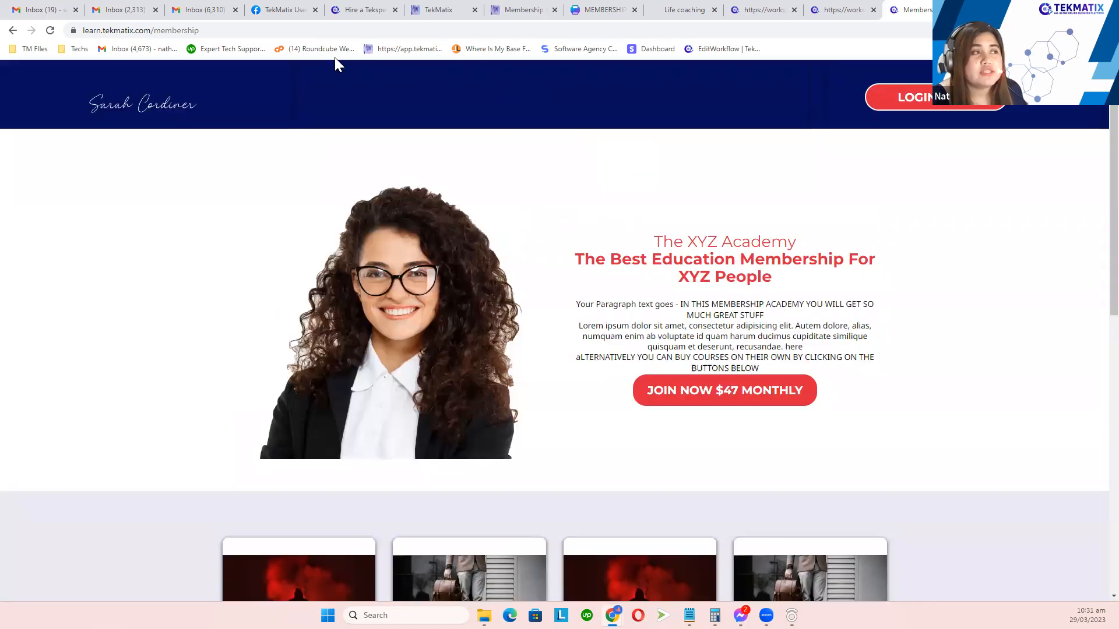
{"action": "left_click", "coordinate": [206, 30]}
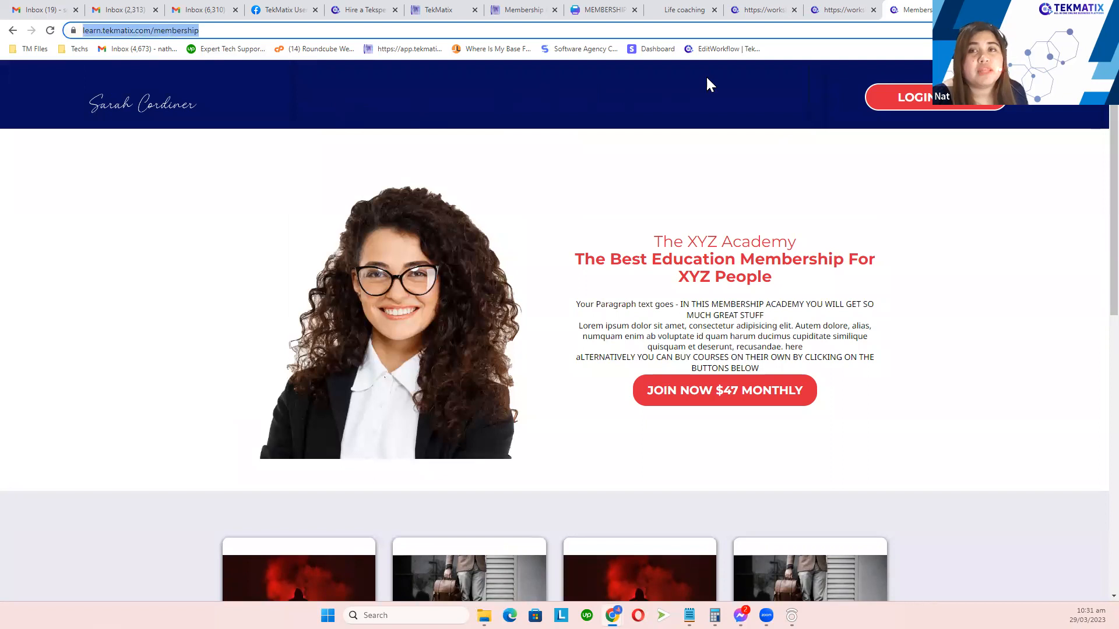
{"action": "left_click", "coordinate": [12, 31]}
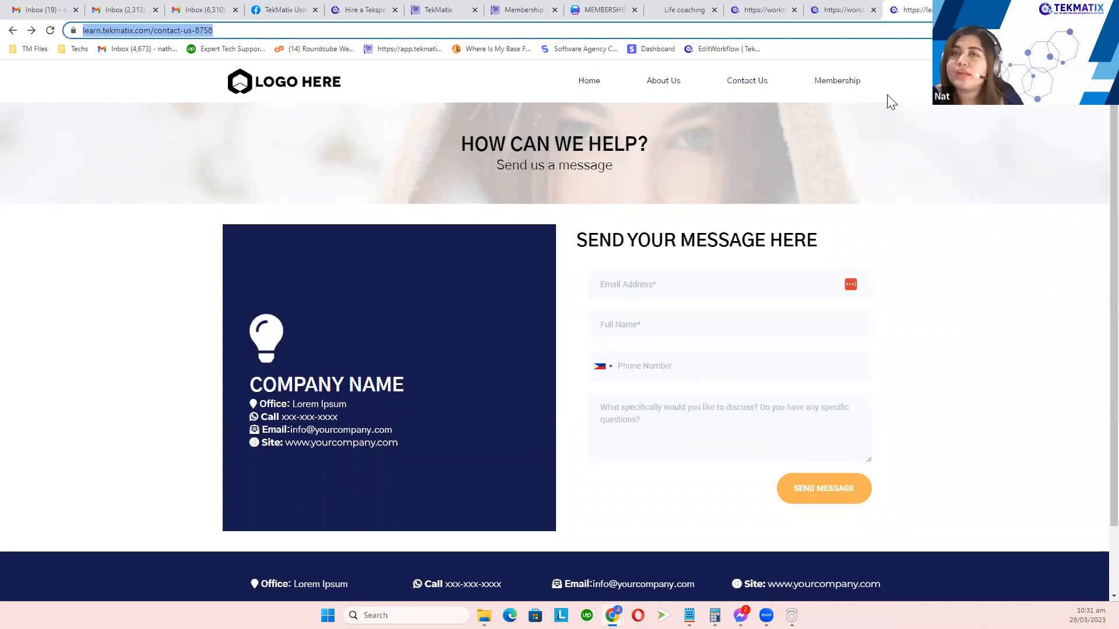
{"action": "left_click", "coordinate": [843, 83]}
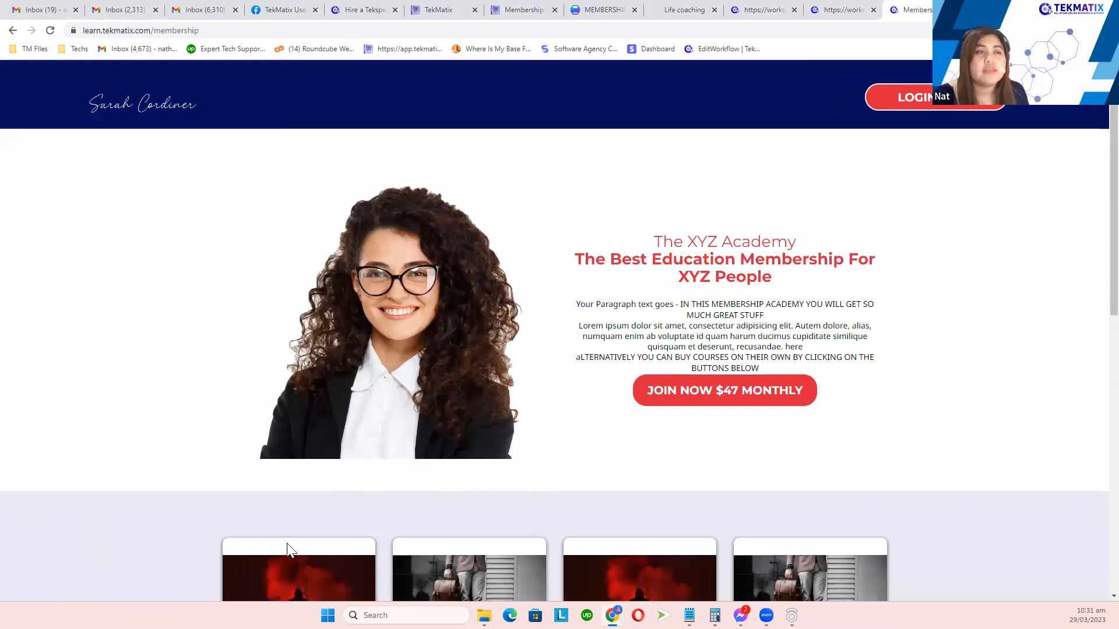
{"action": "left_click", "coordinate": [915, 97]}
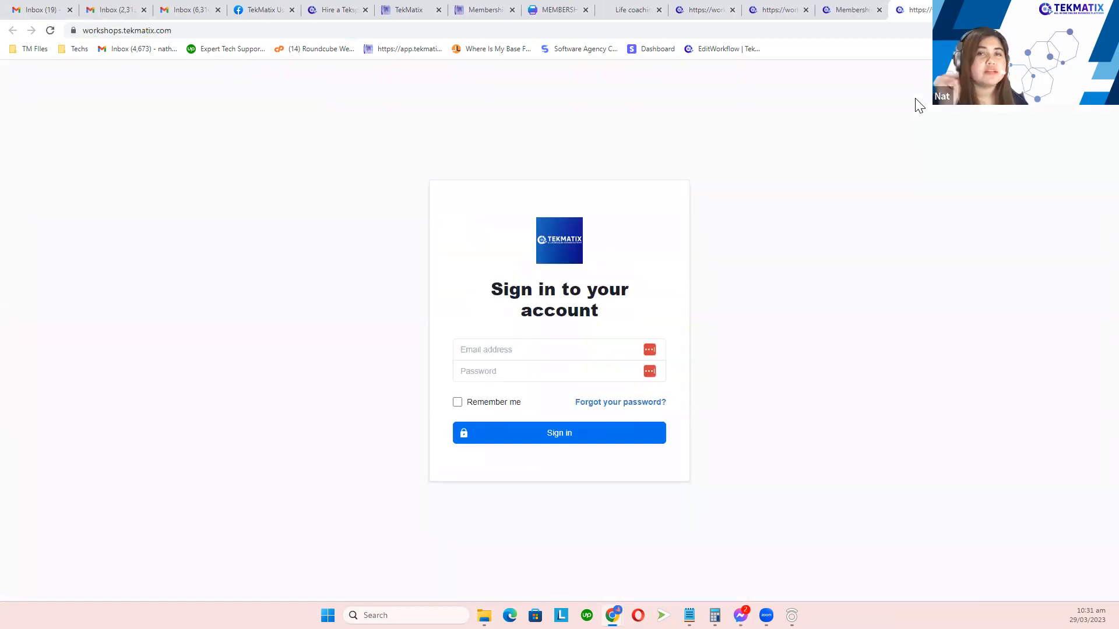
Step: Open Course 1 from the membership course cards, then return to All Courses
{"action": "left_click", "coordinate": [851, 8]}
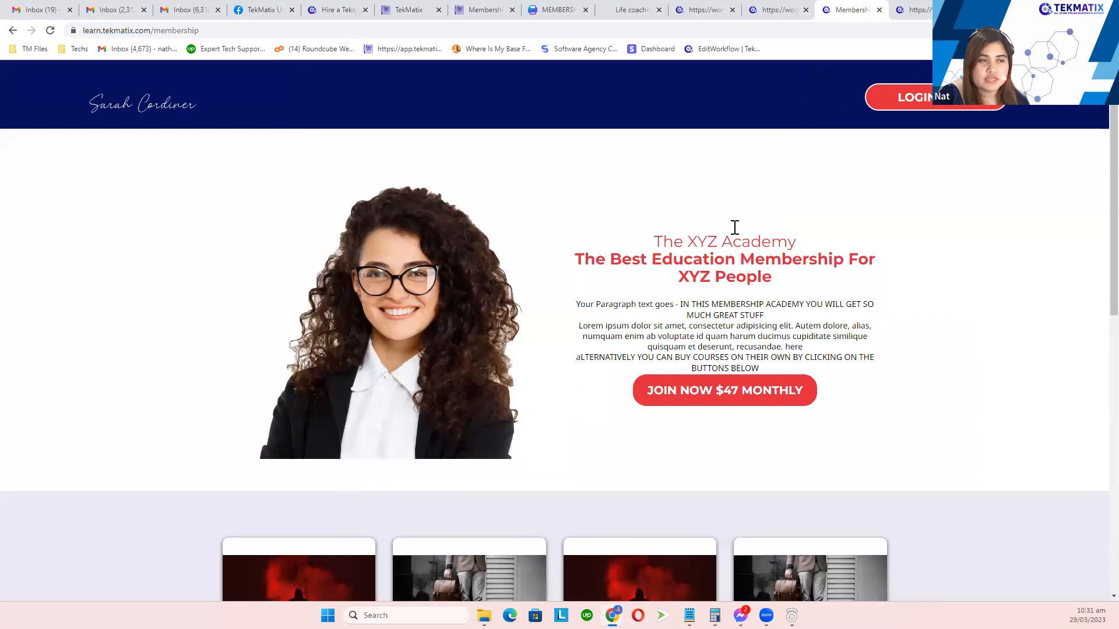
{"action": "scroll", "coordinate": [495, 360], "scroll_direction": "down", "scroll_amount": 6}
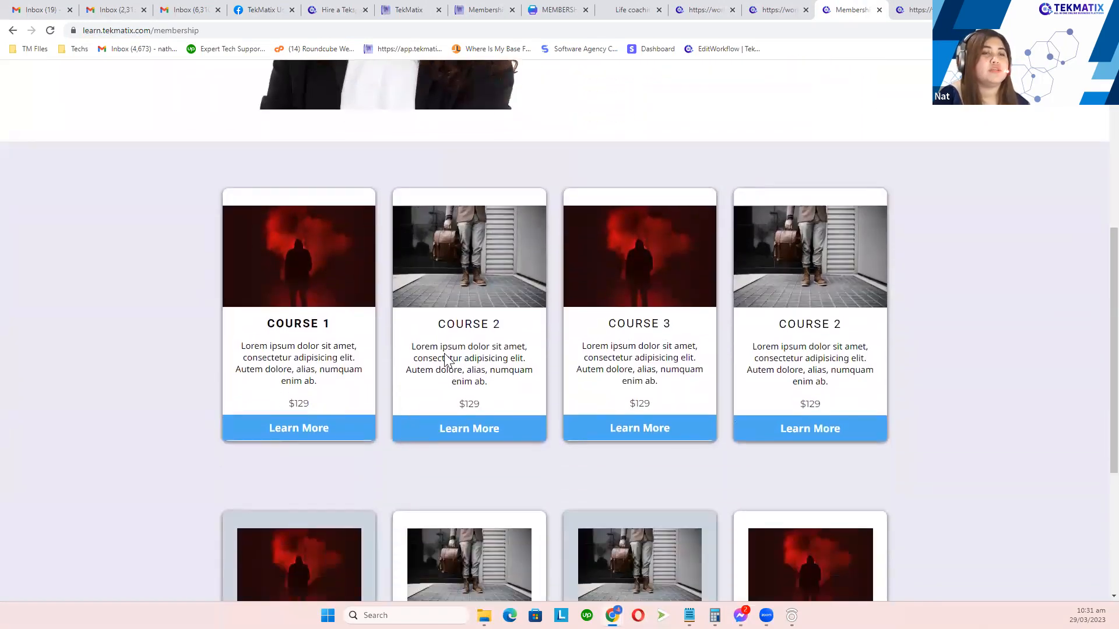
{"action": "left_click", "coordinate": [304, 429]}
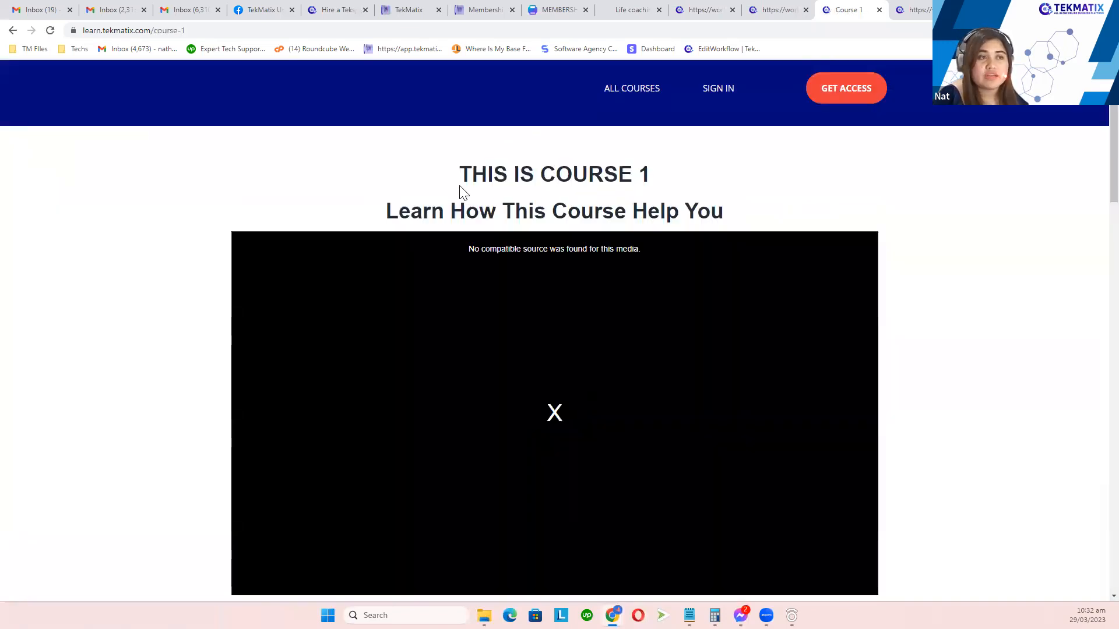
{"action": "double_click", "coordinate": [469, 180]}
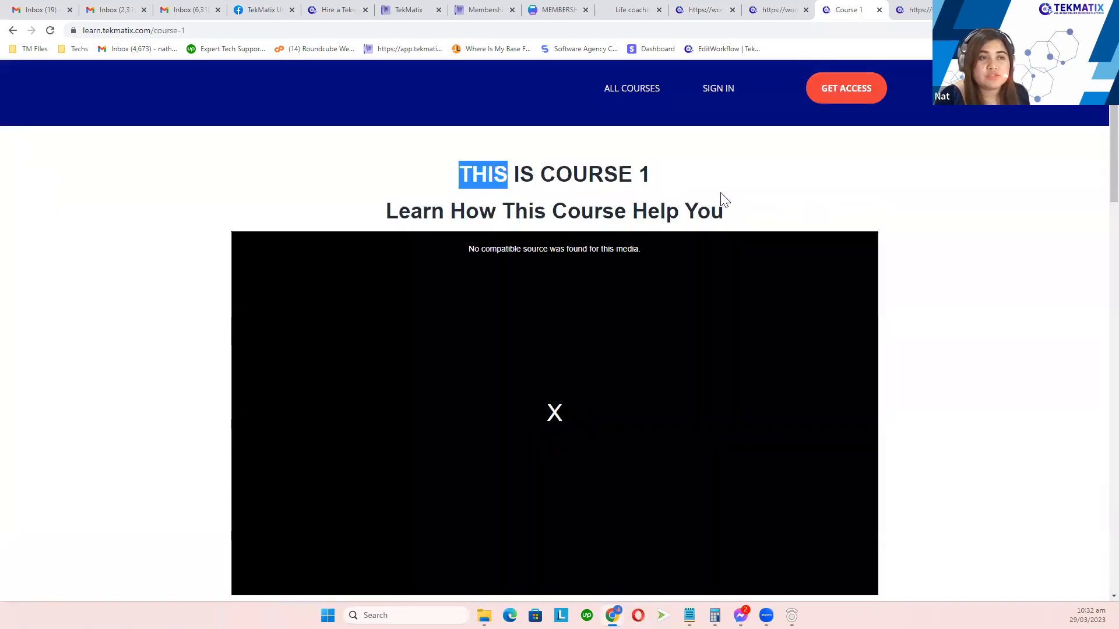
{"action": "left_click_drag", "start_coordinate": [723, 200], "coordinate": [724, 198]}
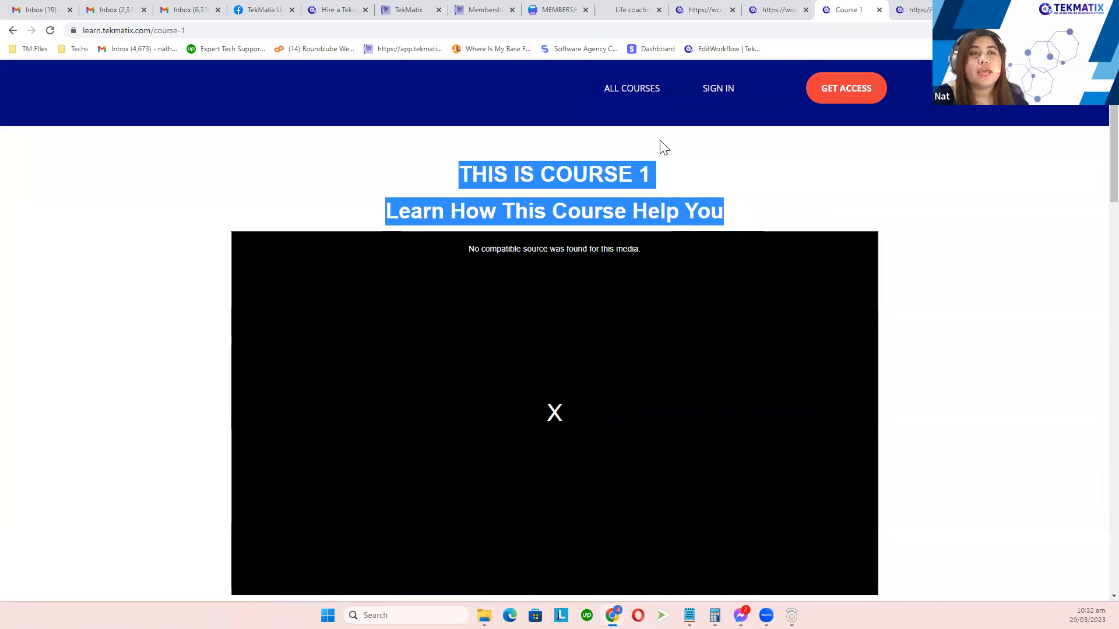
{"action": "left_click", "coordinate": [635, 99]}
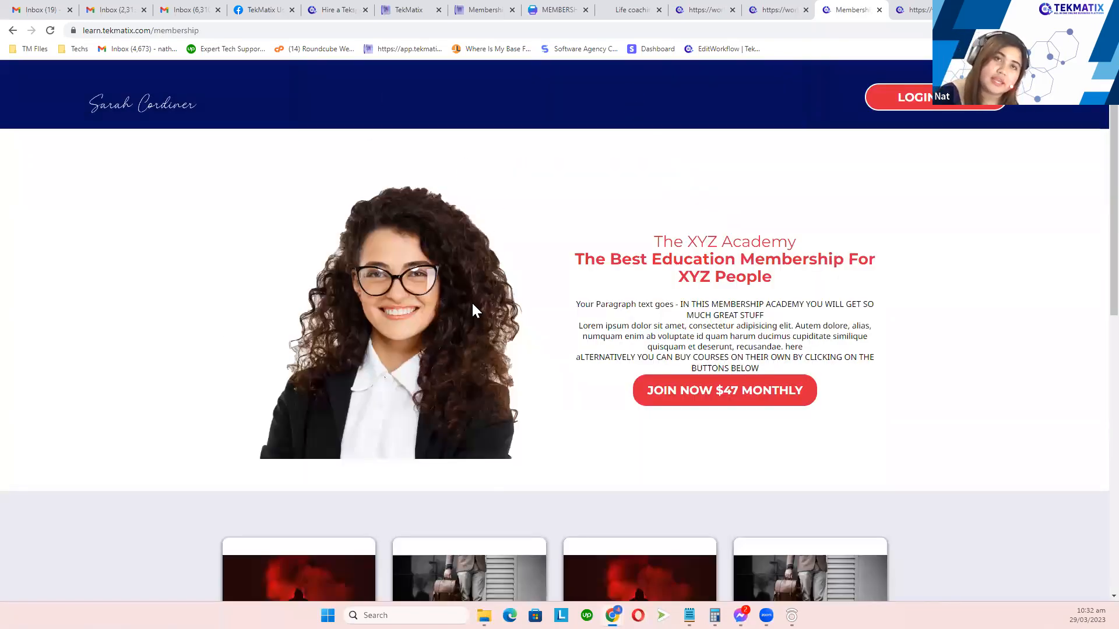
Step: Reopen Course 1, test its SIGN IN link, and review the Course 1 page again
{"action": "scroll", "coordinate": [363, 428], "scroll_direction": "down", "scroll_amount": 4}
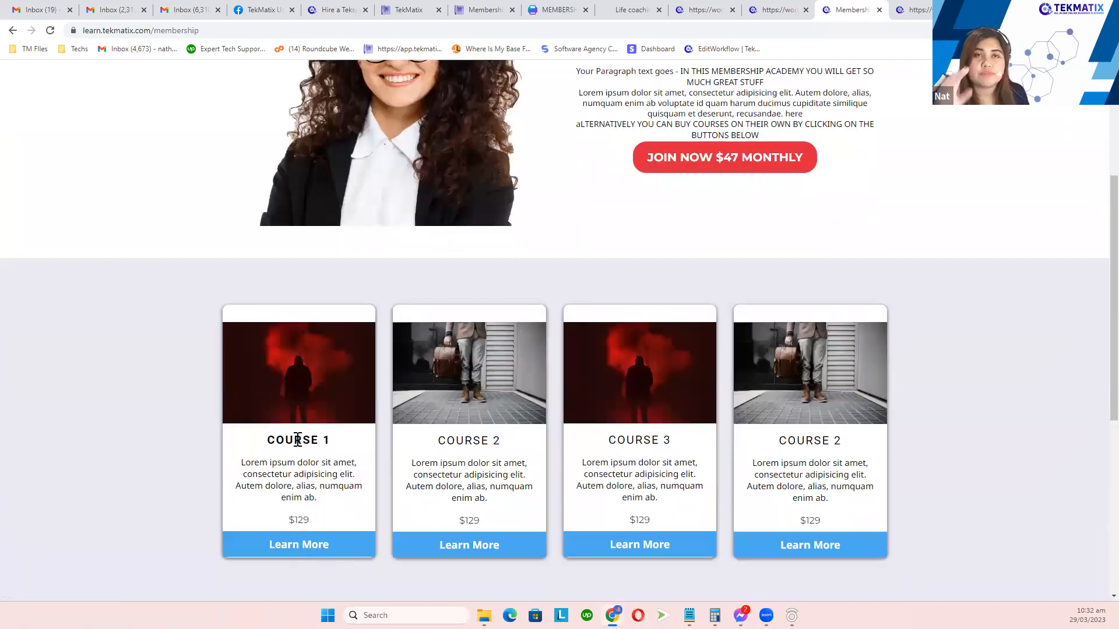
{"action": "left_click", "coordinate": [304, 551]}
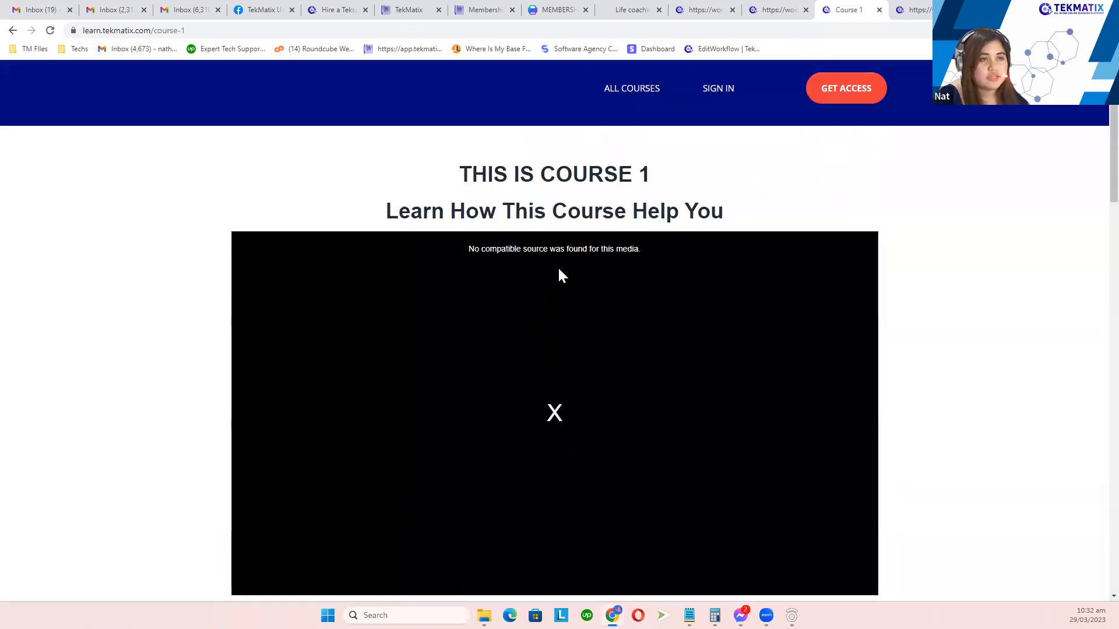
{"action": "left_click", "coordinate": [727, 93]}
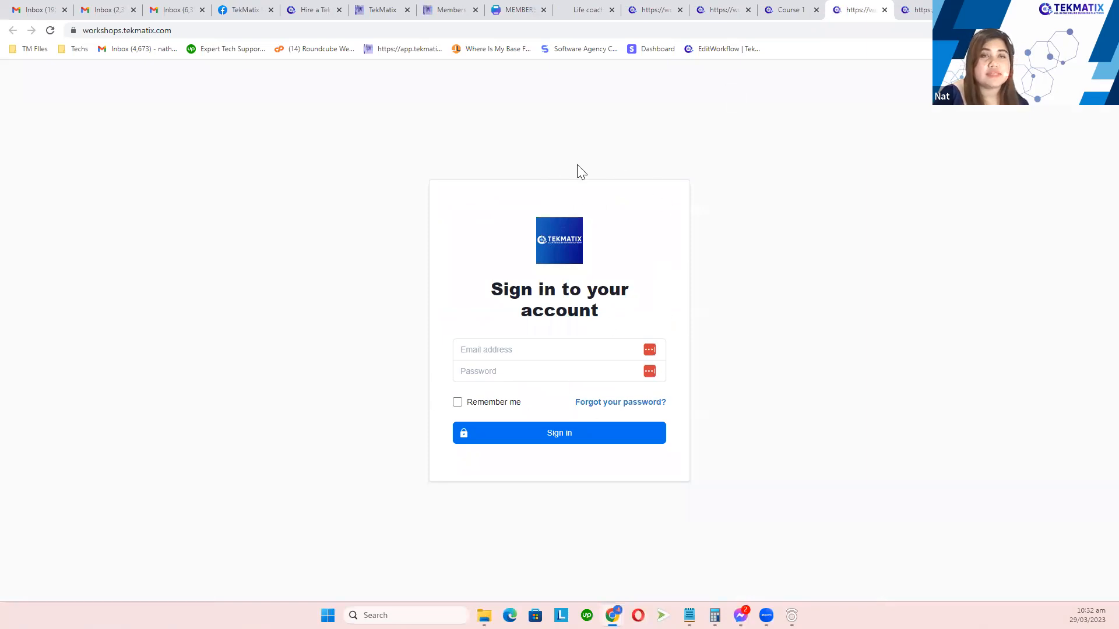
{"action": "left_click", "coordinate": [784, 8]}
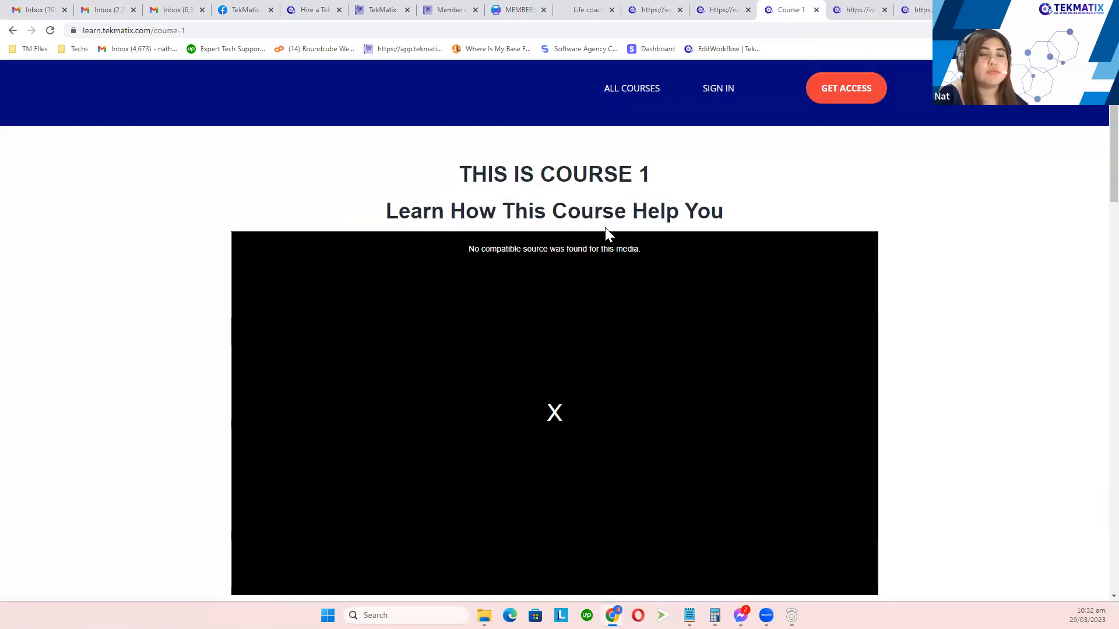
{"action": "scroll", "coordinate": [603, 229], "scroll_direction": "down", "scroll_amount": 5}
{"action": "scroll", "coordinate": [605, 238], "scroll_direction": "down", "scroll_amount": 15}
{"action": "scroll", "coordinate": [605, 233], "scroll_direction": "up", "scroll_amount": 7}
{"action": "scroll", "coordinate": [605, 239], "scroll_direction": "up", "scroll_amount": 8}
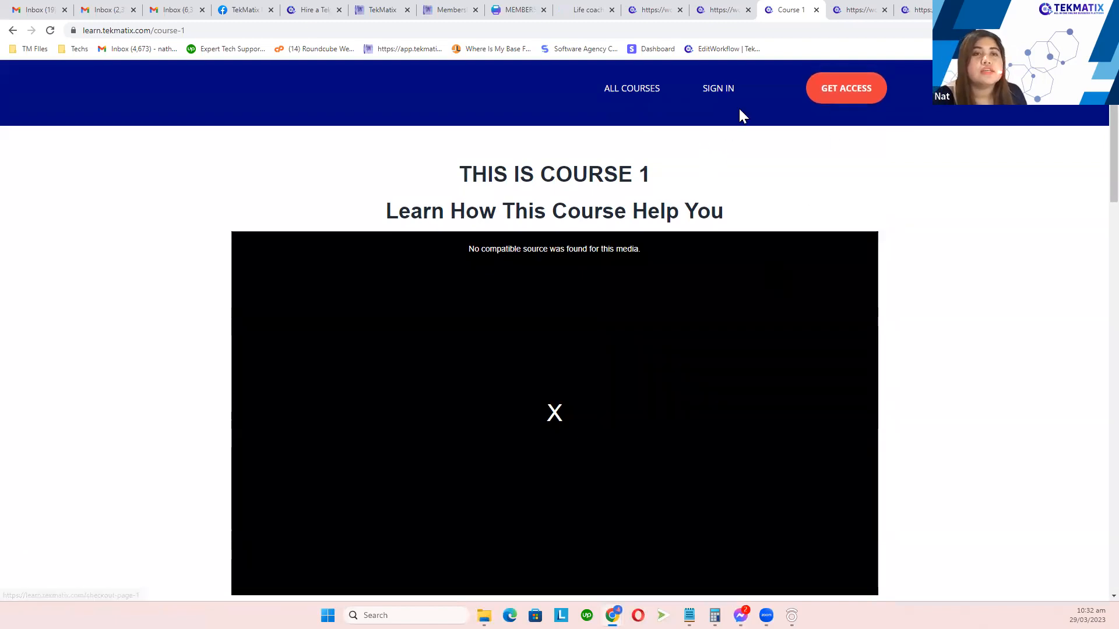
{"action": "left_click", "coordinate": [850, 93]}
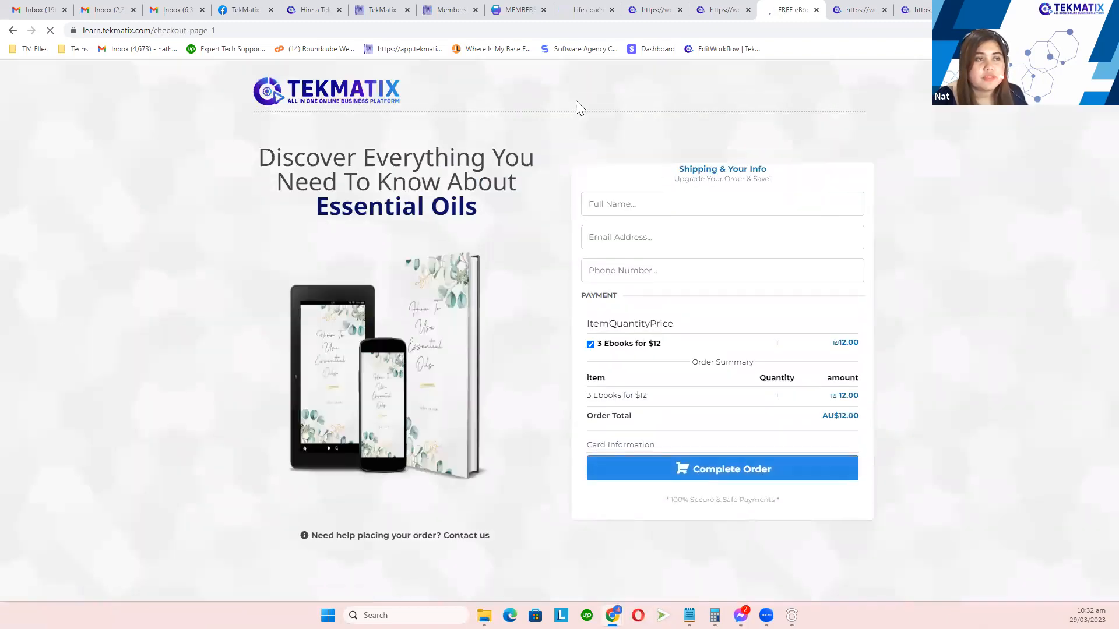
{"action": "left_click_drag", "start_coordinate": [261, 155], "coordinate": [500, 221]}
{"action": "left_click", "coordinate": [500, 221]}
{"action": "left_click_drag", "start_coordinate": [671, 328], "coordinate": [599, 336]}
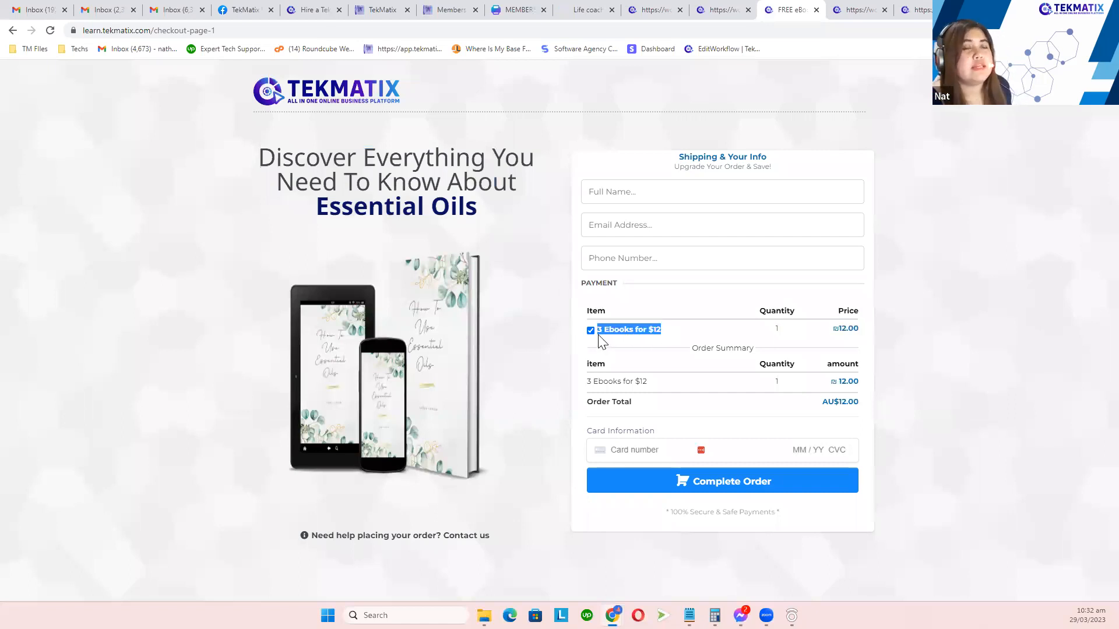
{"action": "left_click", "coordinate": [628, 201]}
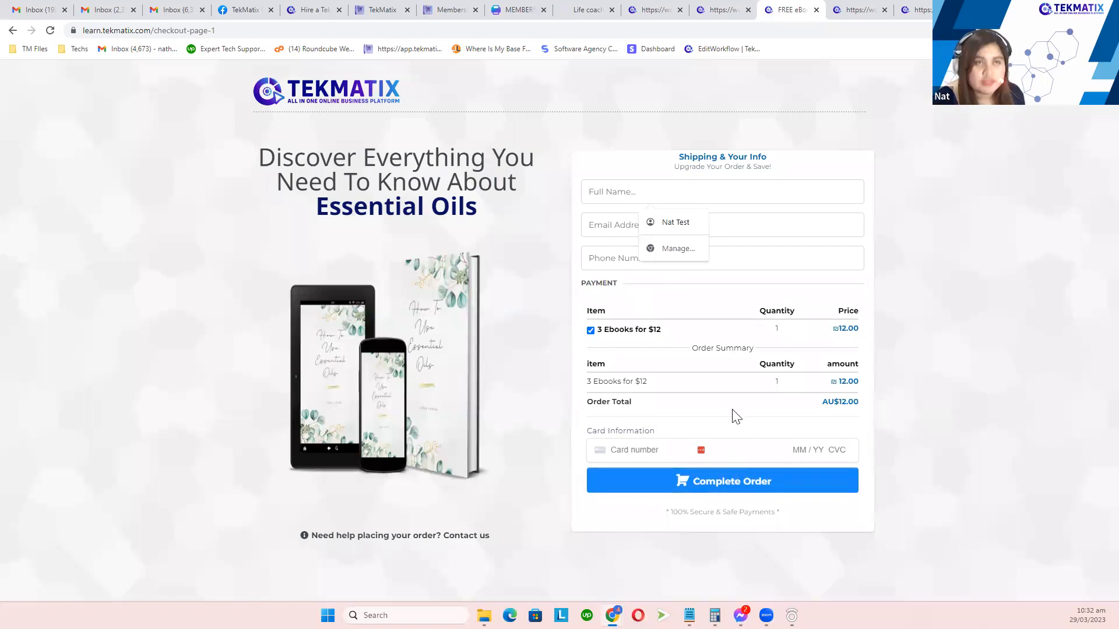
{"action": "left_click", "coordinate": [736, 8]}
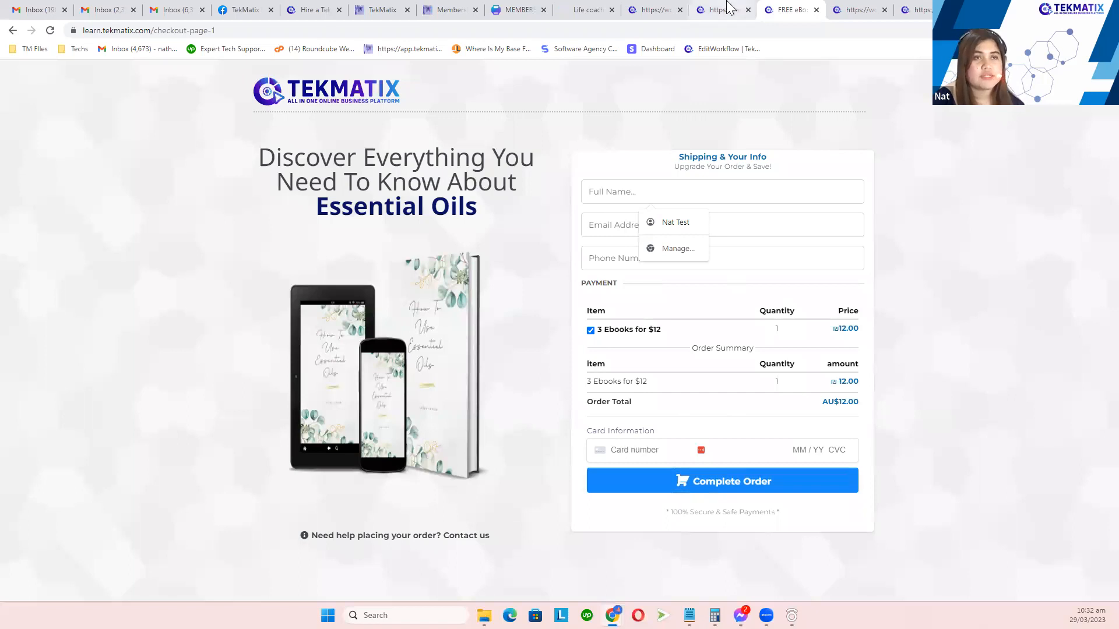
{"action": "left_click", "coordinate": [804, 9]}
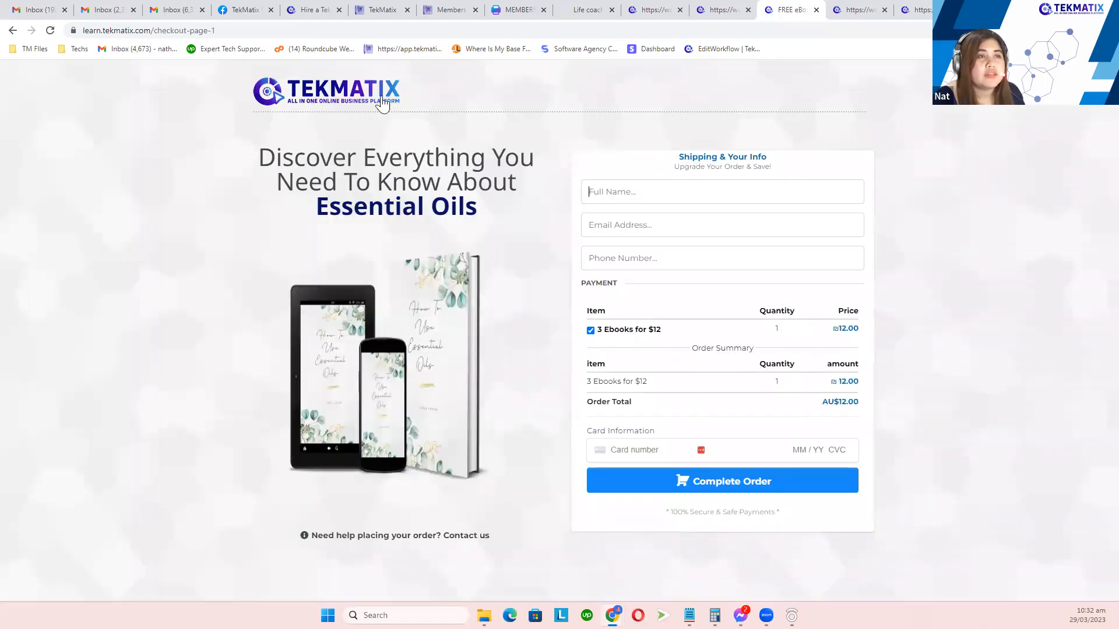
{"action": "left_click", "coordinate": [13, 31]}
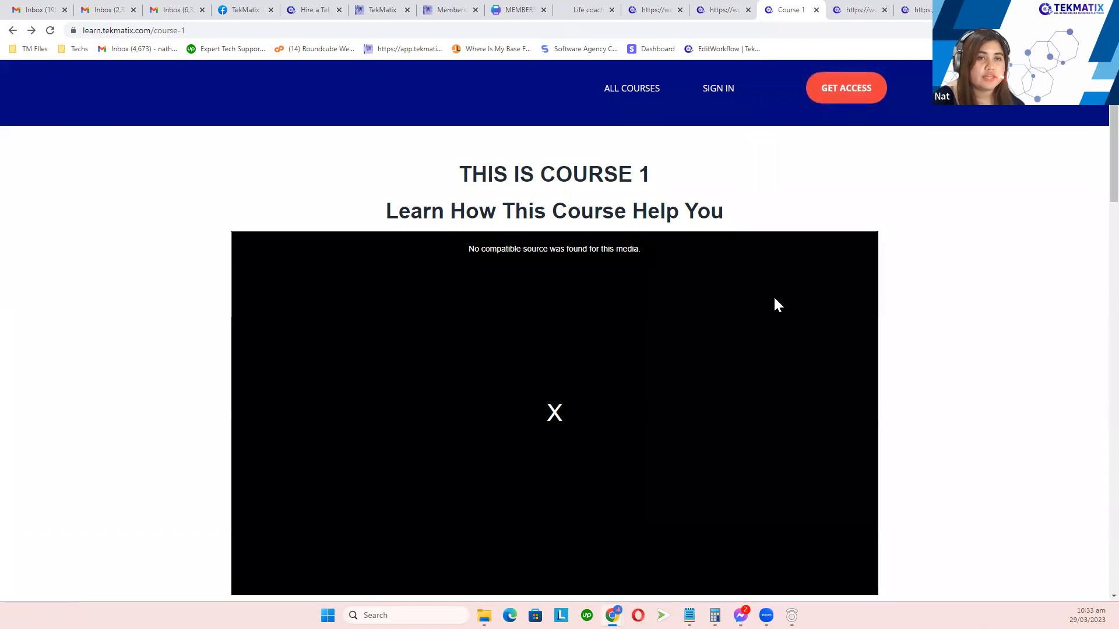
{"action": "scroll", "coordinate": [774, 303], "scroll_direction": "down", "scroll_amount": 5}
{"action": "scroll", "coordinate": [775, 302], "scroll_direction": "down", "scroll_amount": 10}
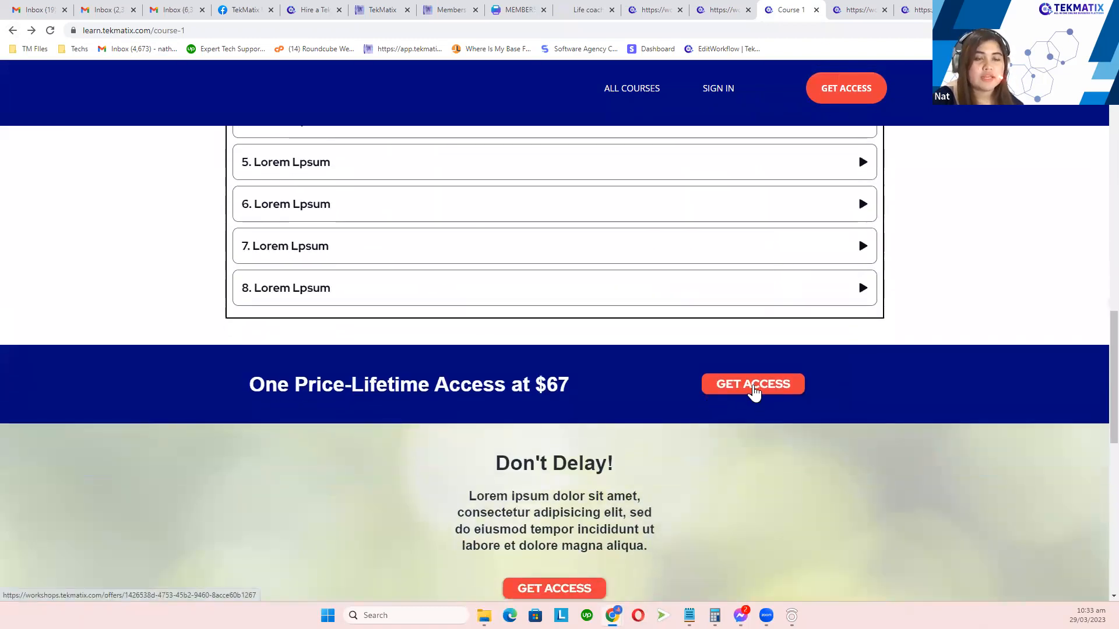
{"action": "left_click", "coordinate": [755, 389]}
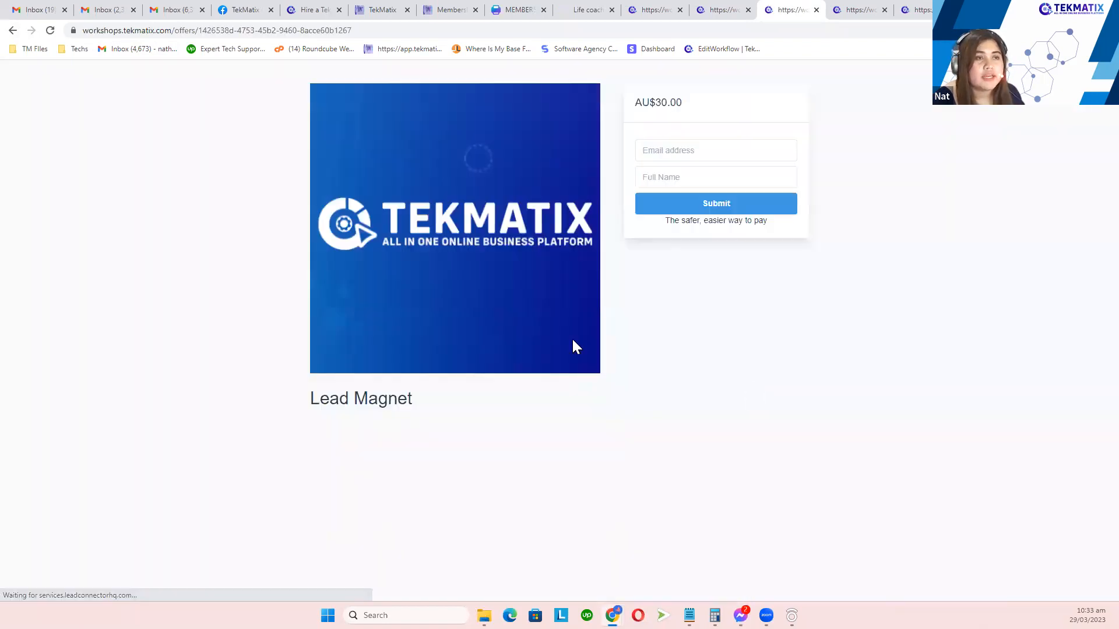
{"action": "left_click", "coordinate": [14, 32]}
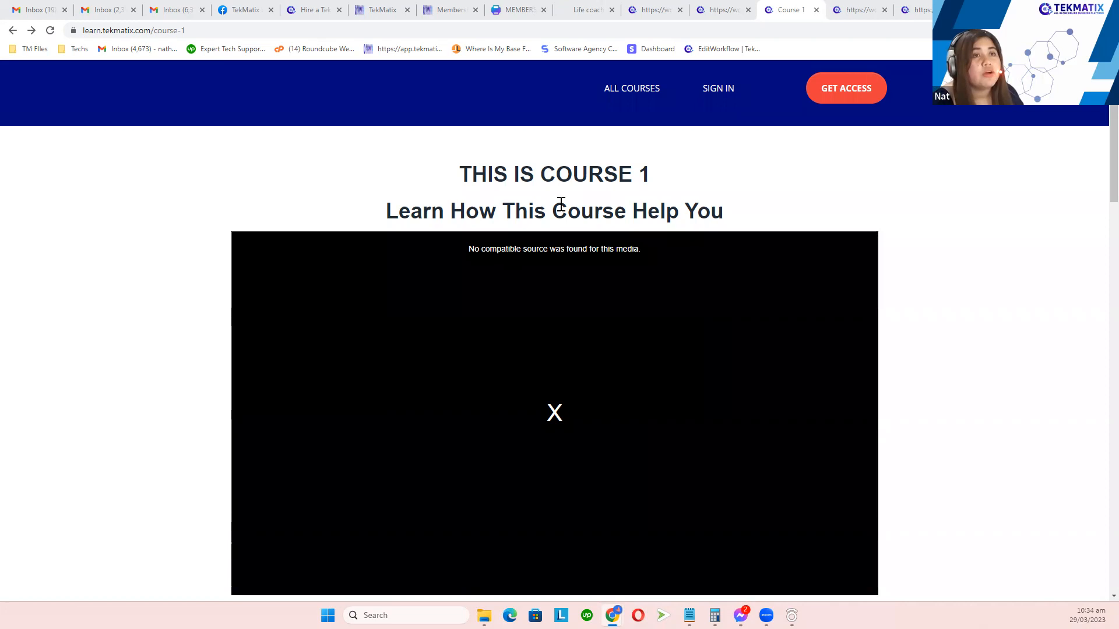
Step: Return to the TekMatix Domains settings and open the LiveChat support panel
{"action": "left_click", "coordinate": [664, 10]}
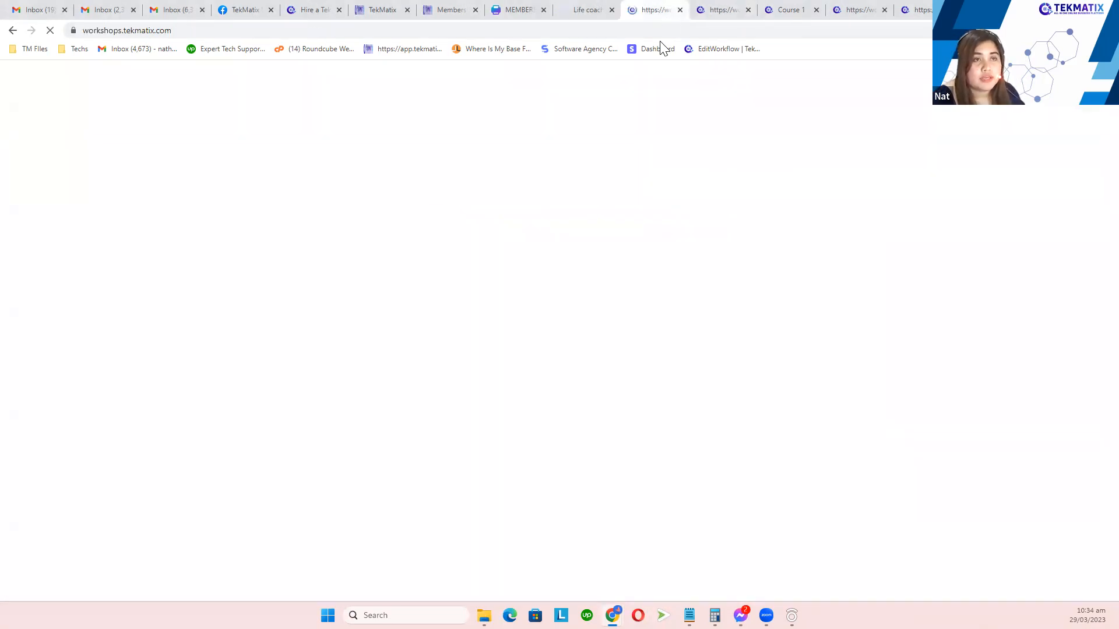
{"action": "left_click", "coordinate": [397, 8]}
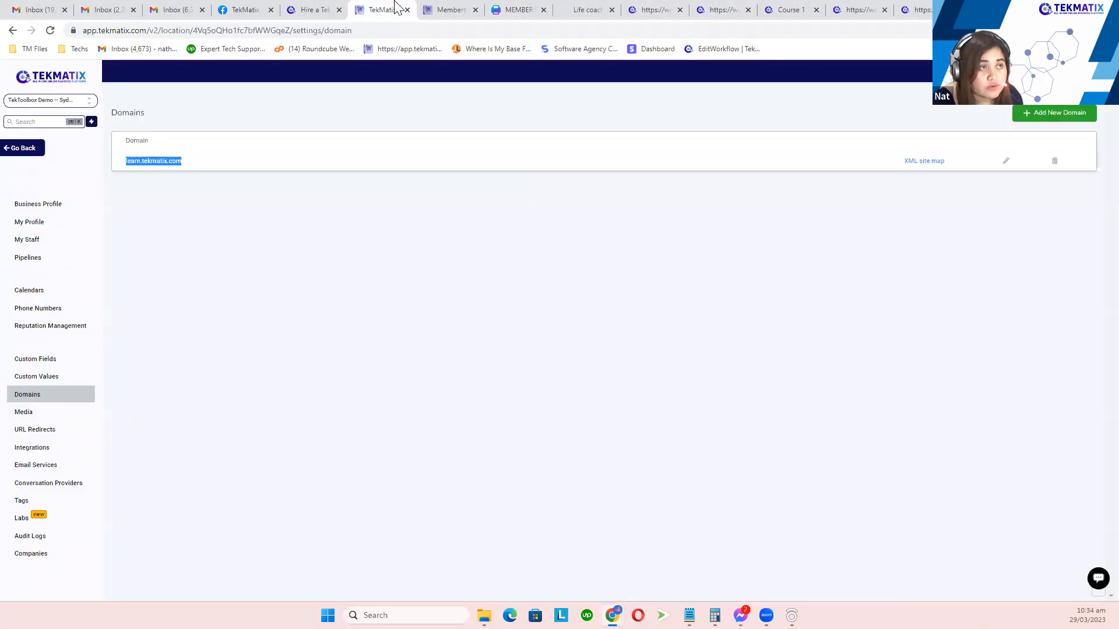
{"action": "left_click", "coordinate": [1098, 579]}
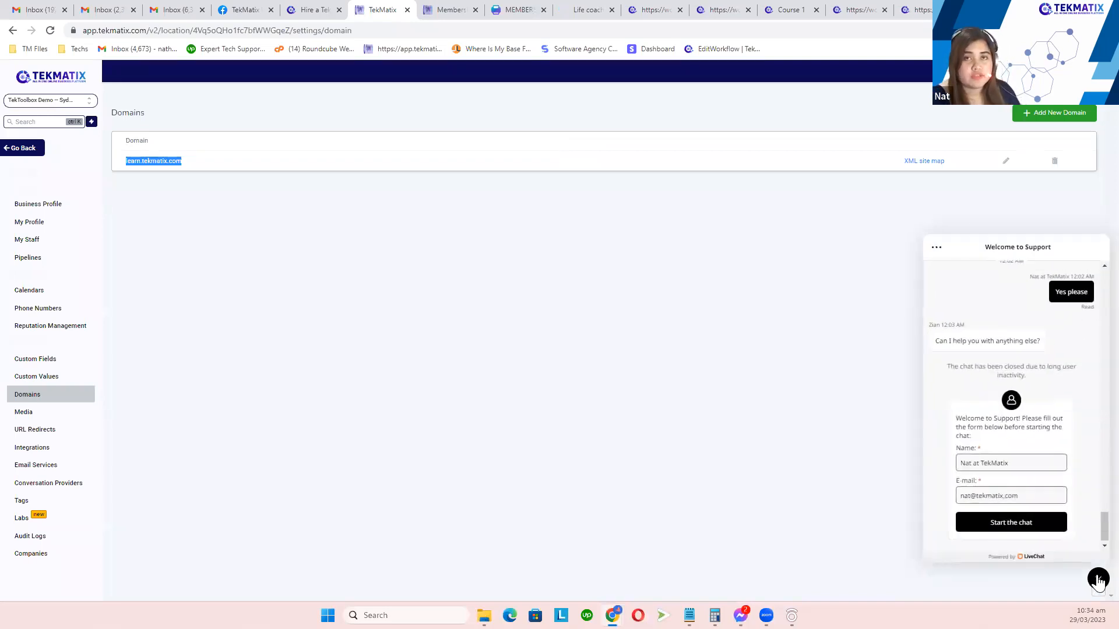